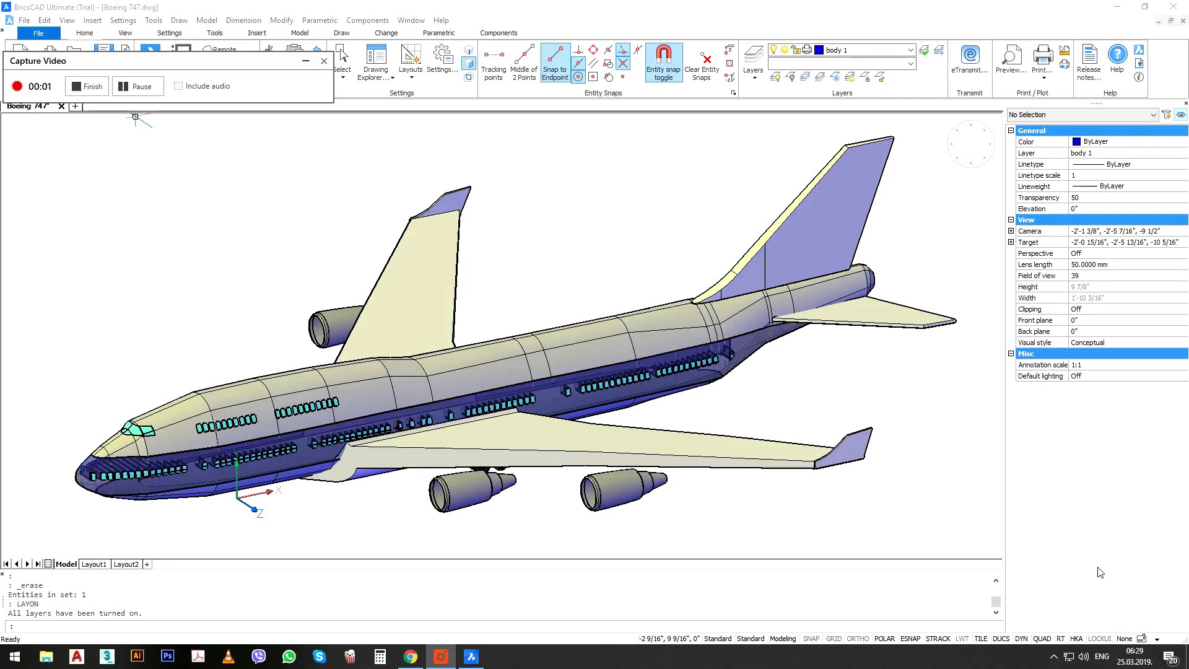
# Turn off the layers body, body 2, engine, glass, 0 and body 3 by selecting their parts of the aircraft.
pyautogui.click(805, 77)
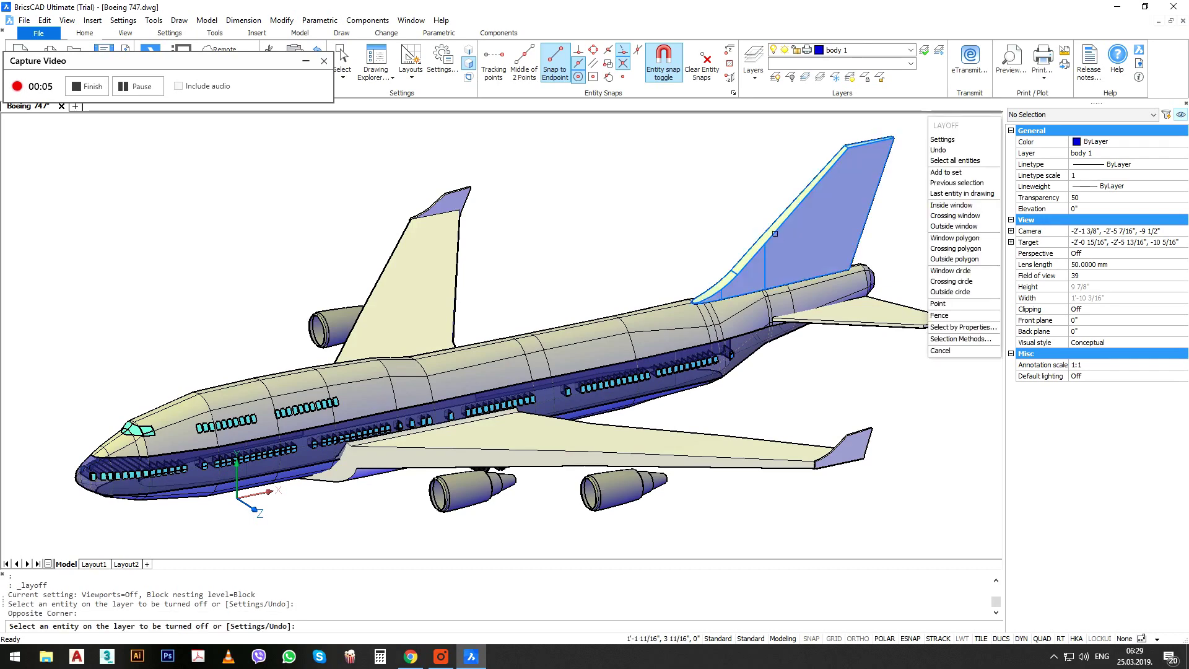
pyautogui.click(779, 236)
pyautogui.click(783, 282)
pyautogui.click(342, 323)
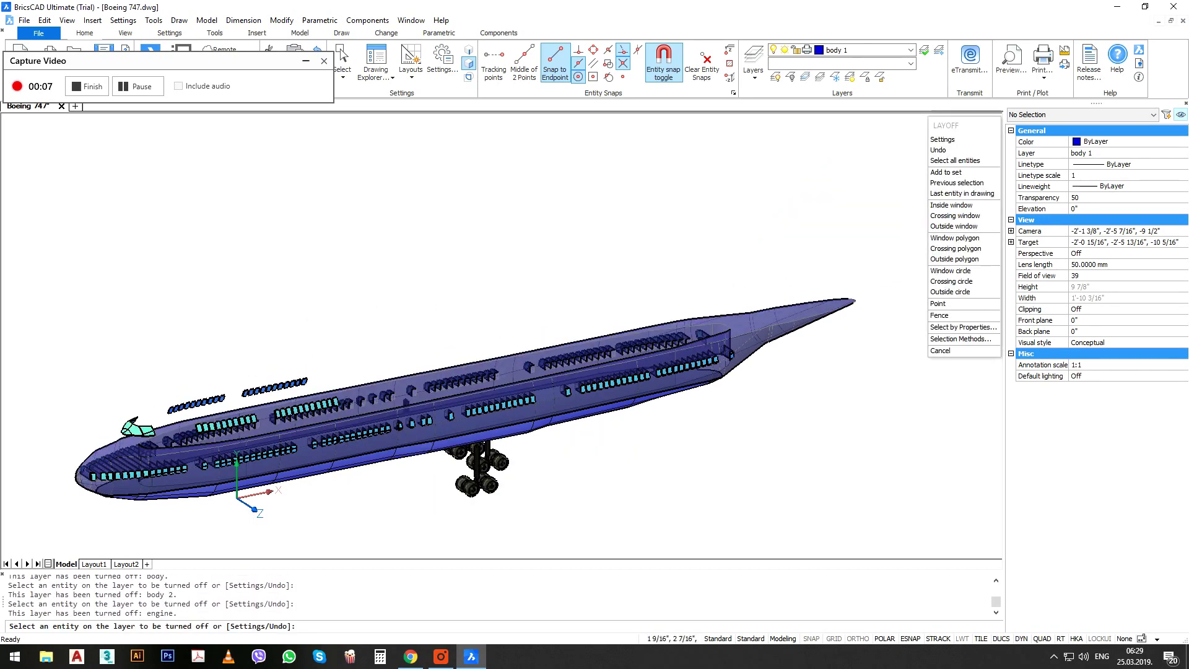
pyautogui.click(294, 384)
pyautogui.click(499, 465)
pyautogui.click(503, 442)
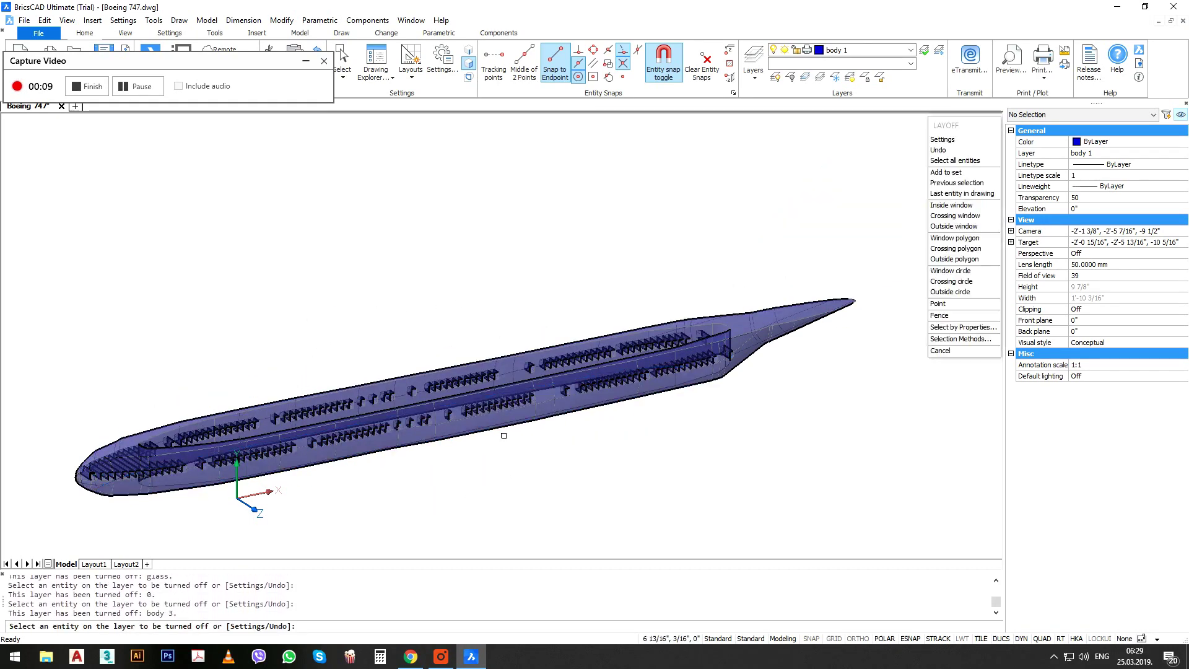
pyautogui.press('Return')
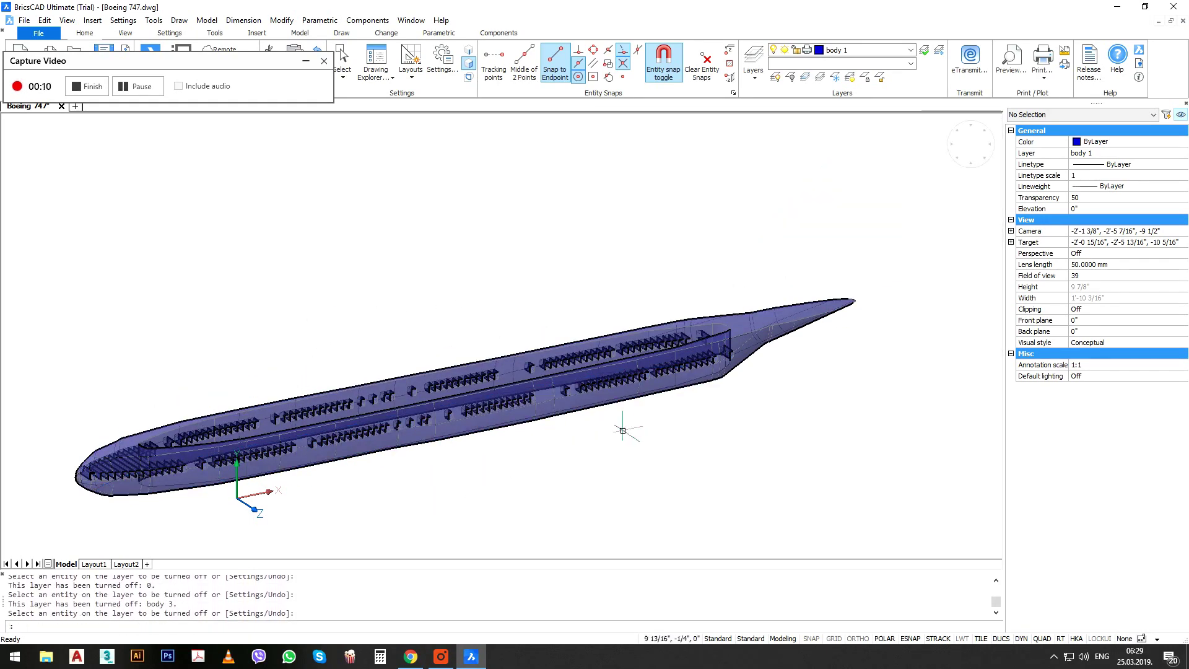
# In a side view, start a seat-profile polyline below the fuselage with a slanted back, horizontal base and 1/16" vertical front edge.
pyautogui.click(939, 140)
pyautogui.moveTo(292, 366); pyautogui.dragTo(608, 344, button='middle')
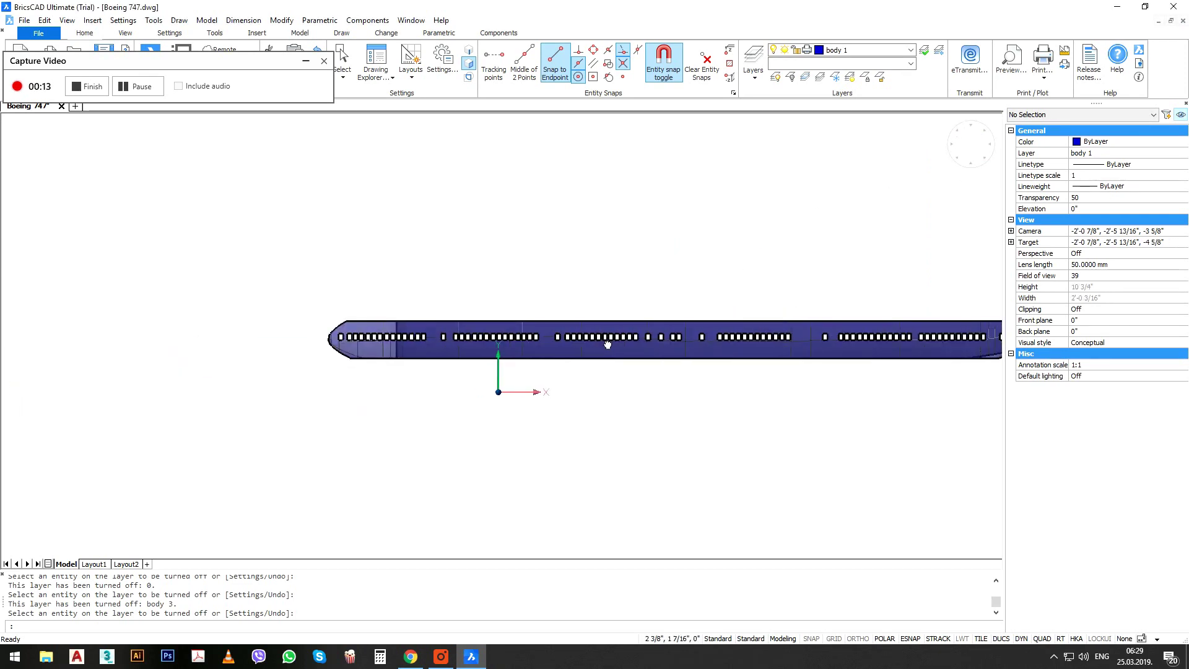
pyautogui.scroll(3, 544, 416)
pyautogui.scroll(2, 599, 398)
pyautogui.scroll(1, 609, 364)
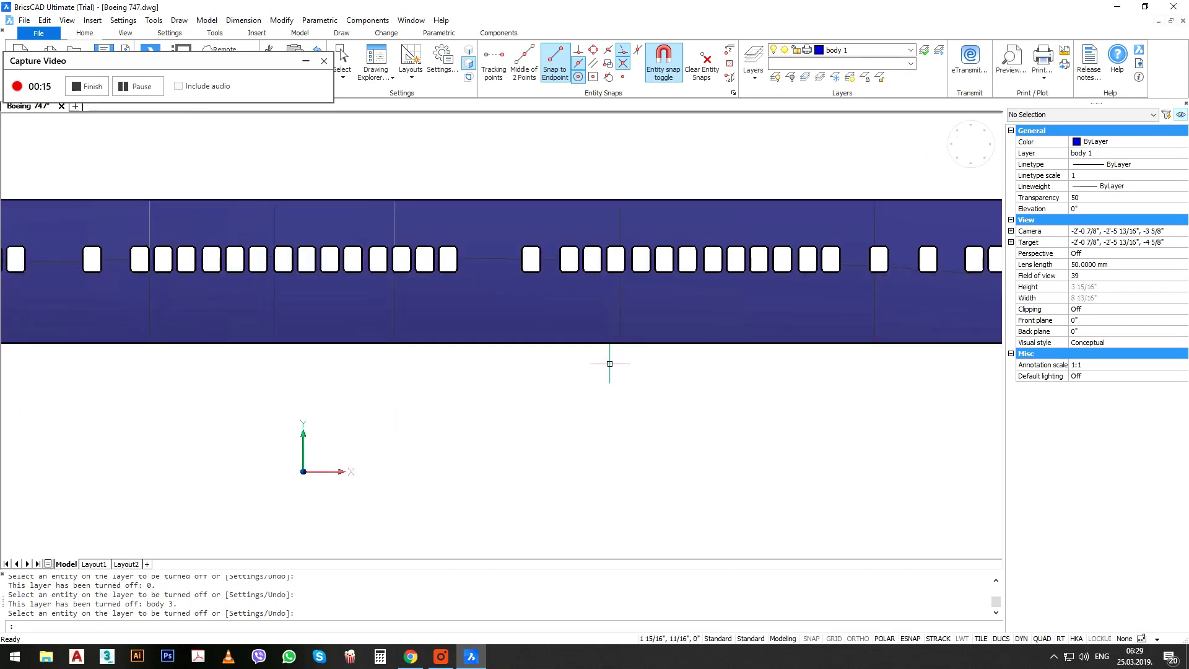
pyautogui.write('l')
pyautogui.press('Return')
pyautogui.click(665, 378)
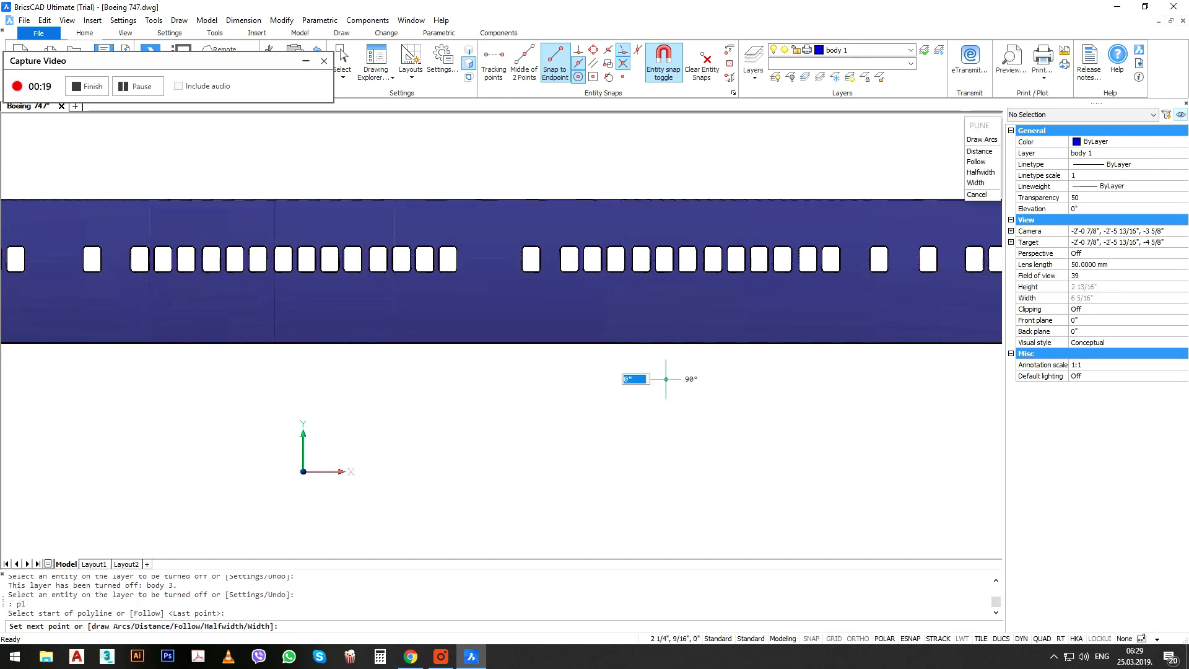
pyautogui.click(658, 437)
pyautogui.scroll(1, 656, 434)
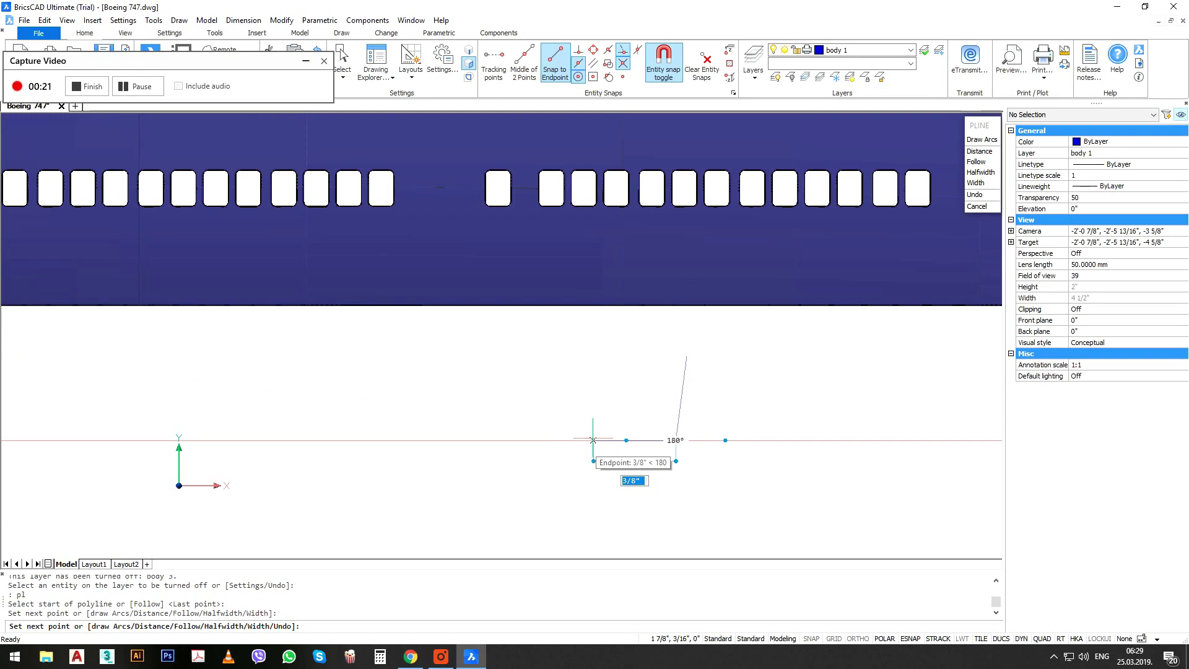
pyautogui.click(604, 460)
pyautogui.scroll(1, 605, 461)
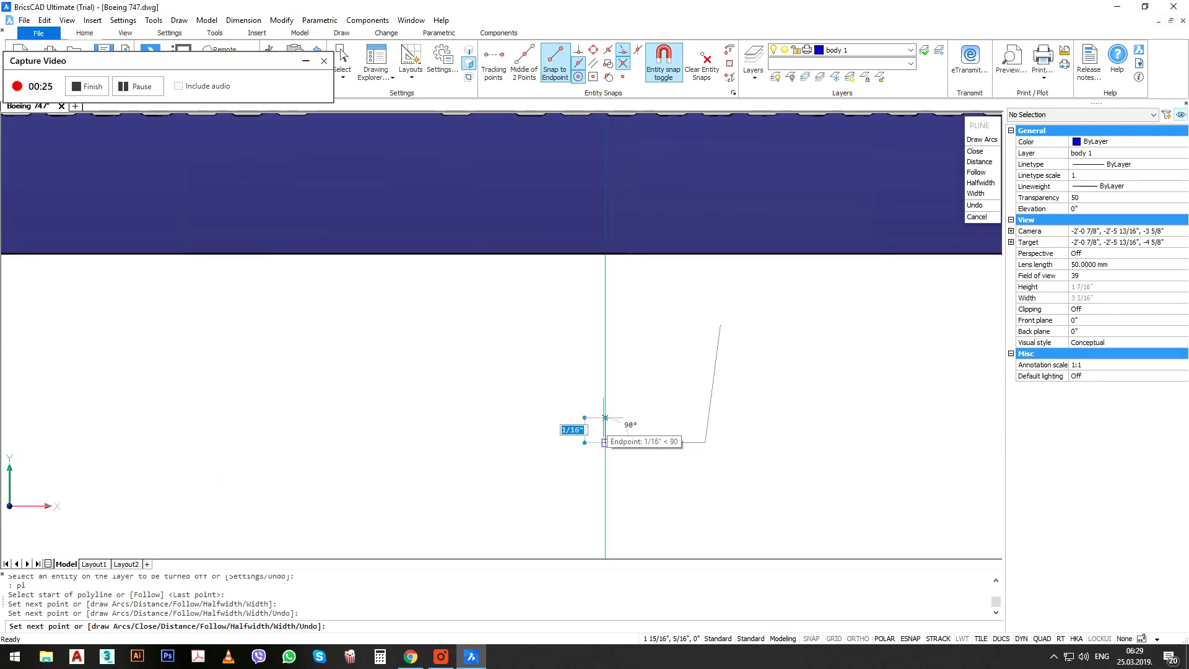
pyautogui.click(605, 417)
# Continue the seat profile with arcs for the cushion, backrest front and headrest, ending at the polyline's start point.
pyautogui.write('a')
pyautogui.press('Return')
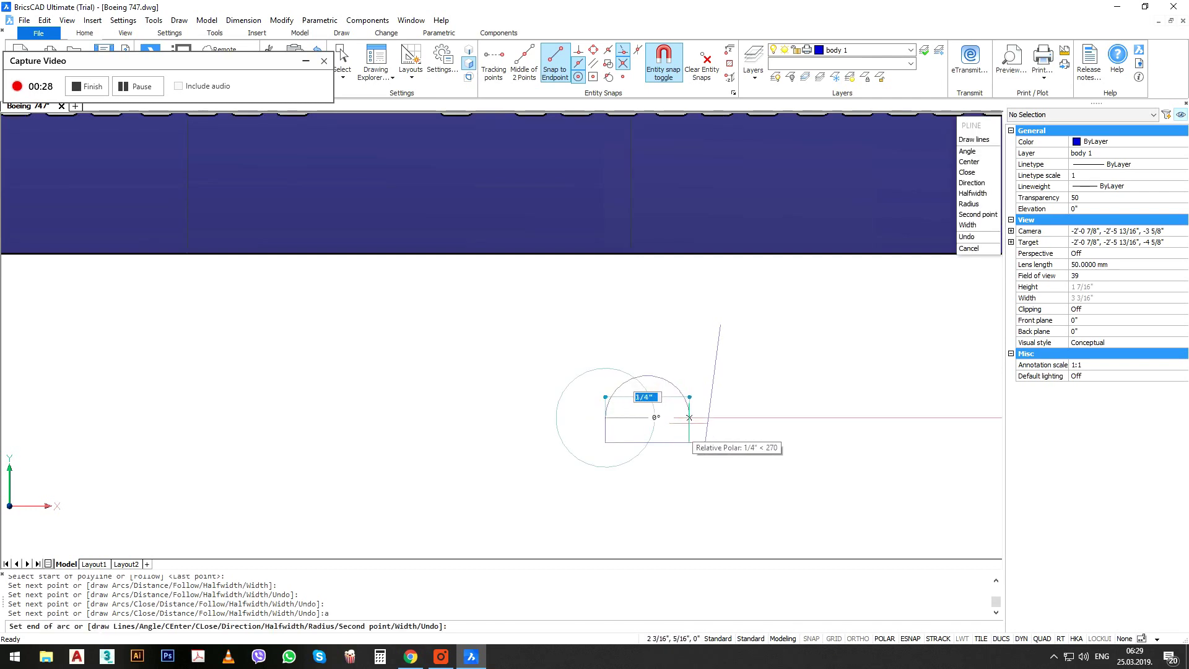
pyautogui.click(690, 417)
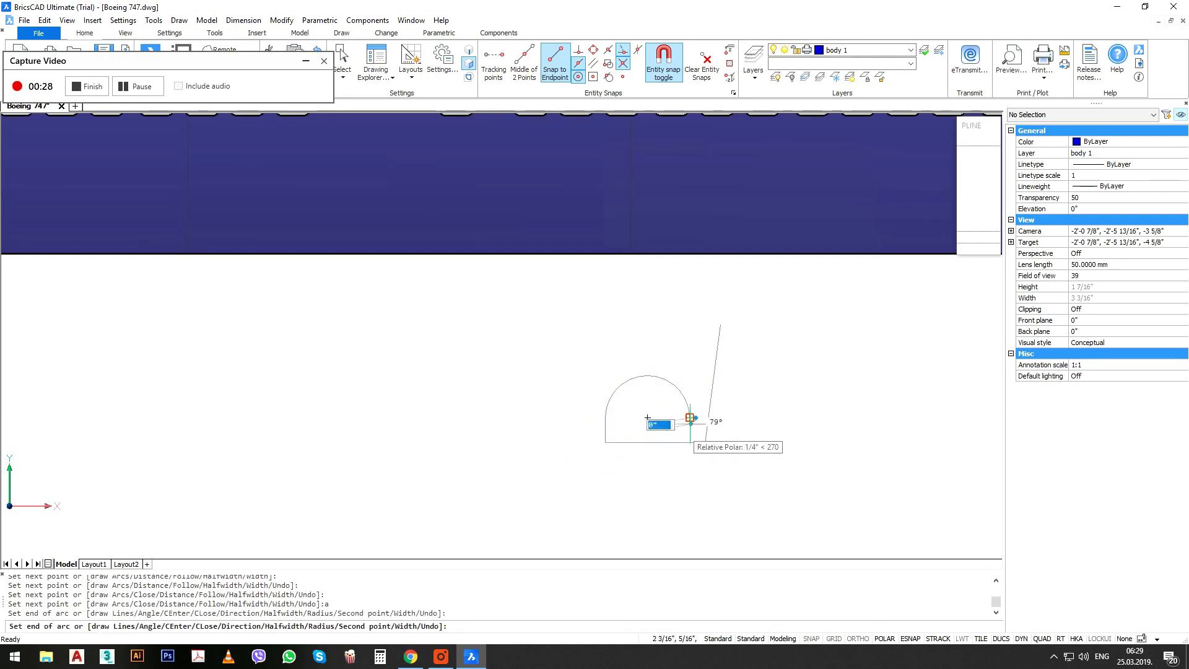
pyautogui.click(706, 331)
pyautogui.click(719, 324)
pyautogui.press('Return')
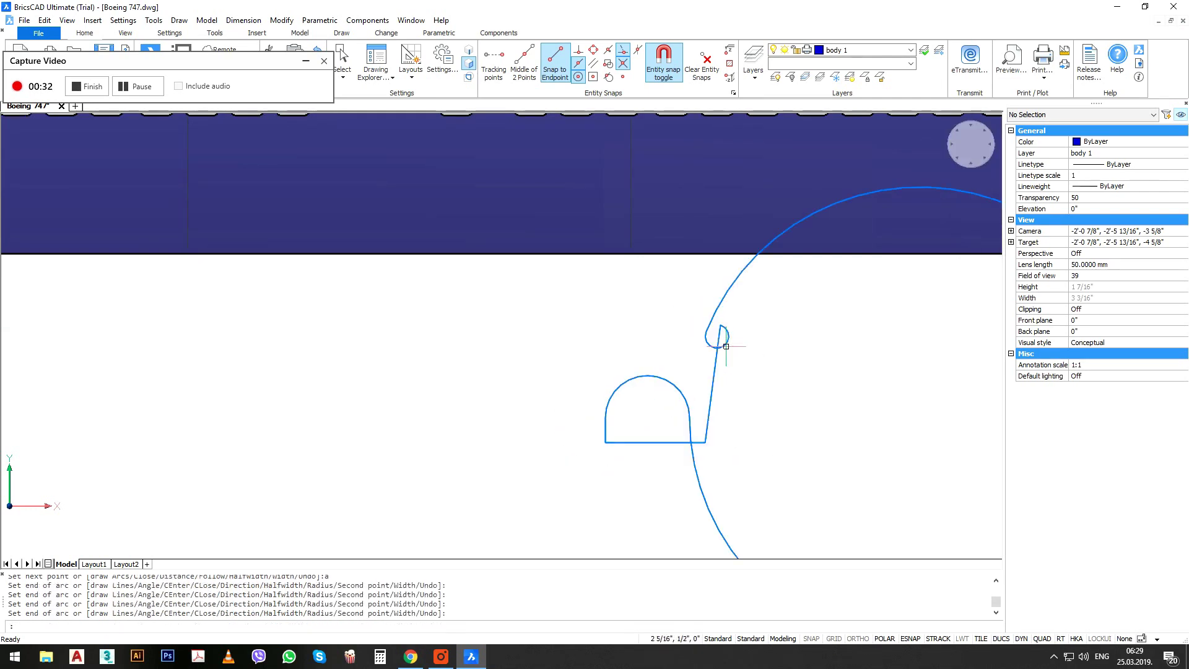
# Reshape the seat profile's headrest, backrest and cushion arcs into gentle curves that form a slim seat outline.
pyautogui.click(724, 342)
pyautogui.click(723, 345)
pyautogui.scroll(3, 722, 344)
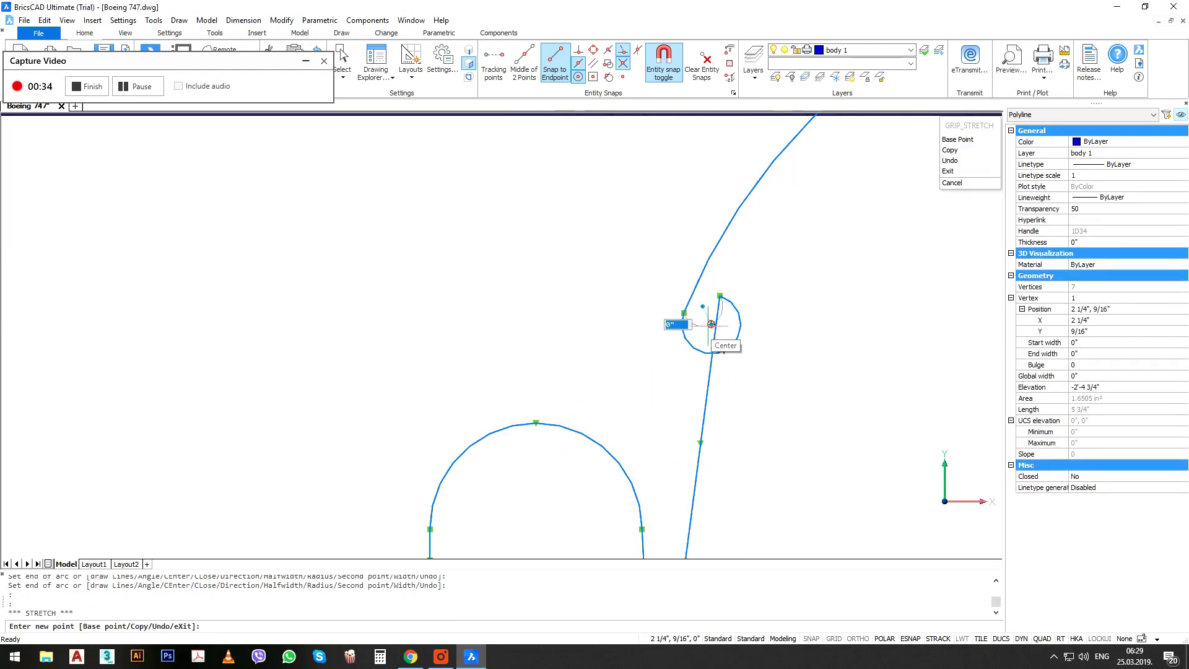
pyautogui.click(702, 296)
pyautogui.scroll(-6, 730, 347)
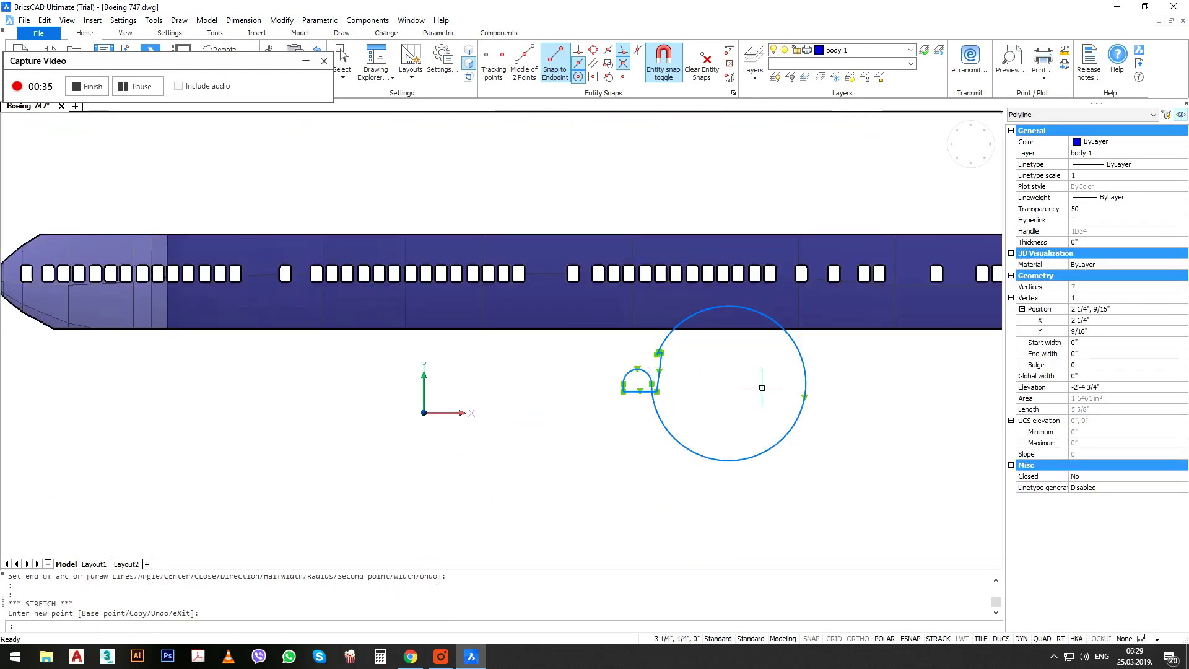
pyautogui.click(804, 398)
pyautogui.scroll(5, 665, 374)
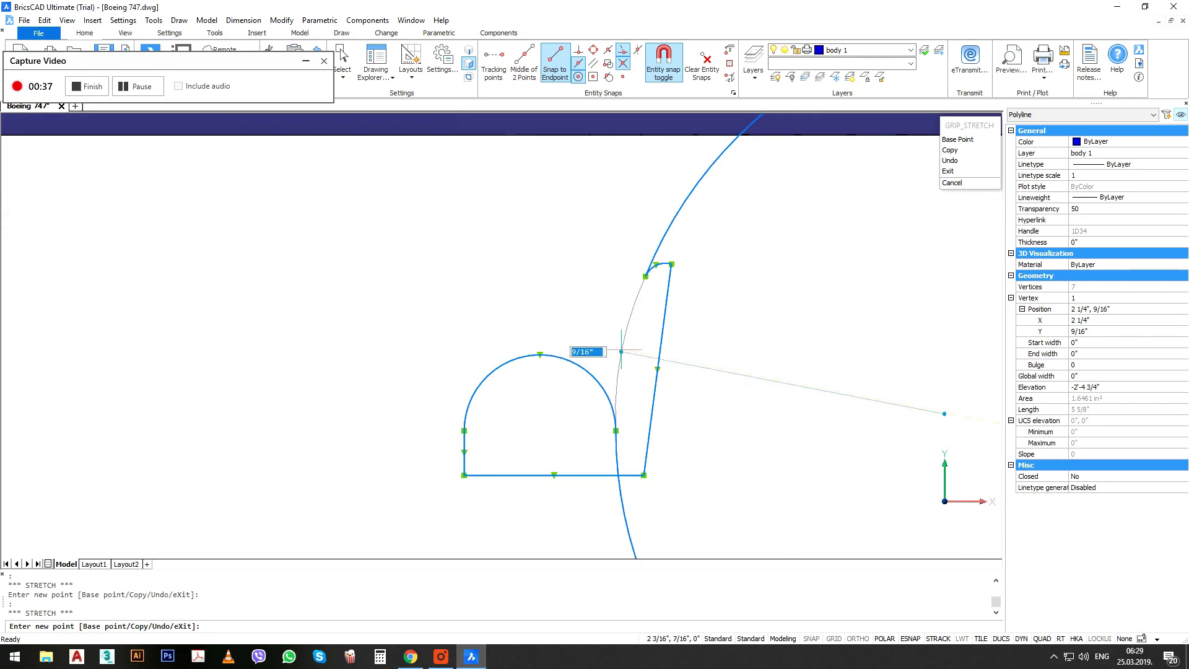
pyautogui.click(621, 350)
pyautogui.click(542, 353)
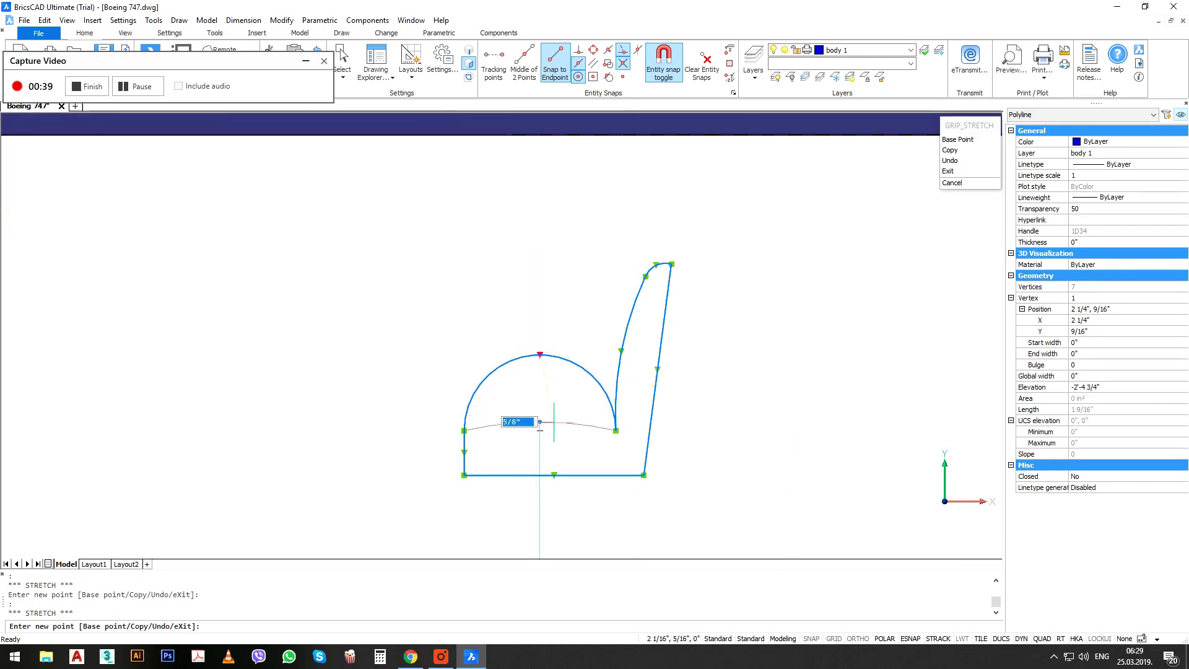
pyautogui.click(554, 423)
# Extrude the closed seat profile about 3/16" sideways into a solid seat.
pyautogui.scroll(-5, 621, 387)
pyautogui.moveTo(562, 420)
pyautogui.keyDown('shift'); pyautogui.mouseDown(button='middle')
pyautogui.moveTo(592, 438)
pyautogui.moveTo(585, 421)
pyautogui.mouseUp(button='middle'); pyautogui.keyUp('shift')
pyautogui.scroll(6, 489, 303)
pyautogui.moveTo(512, 322); pyautogui.dragTo(527, 345, button='middle')
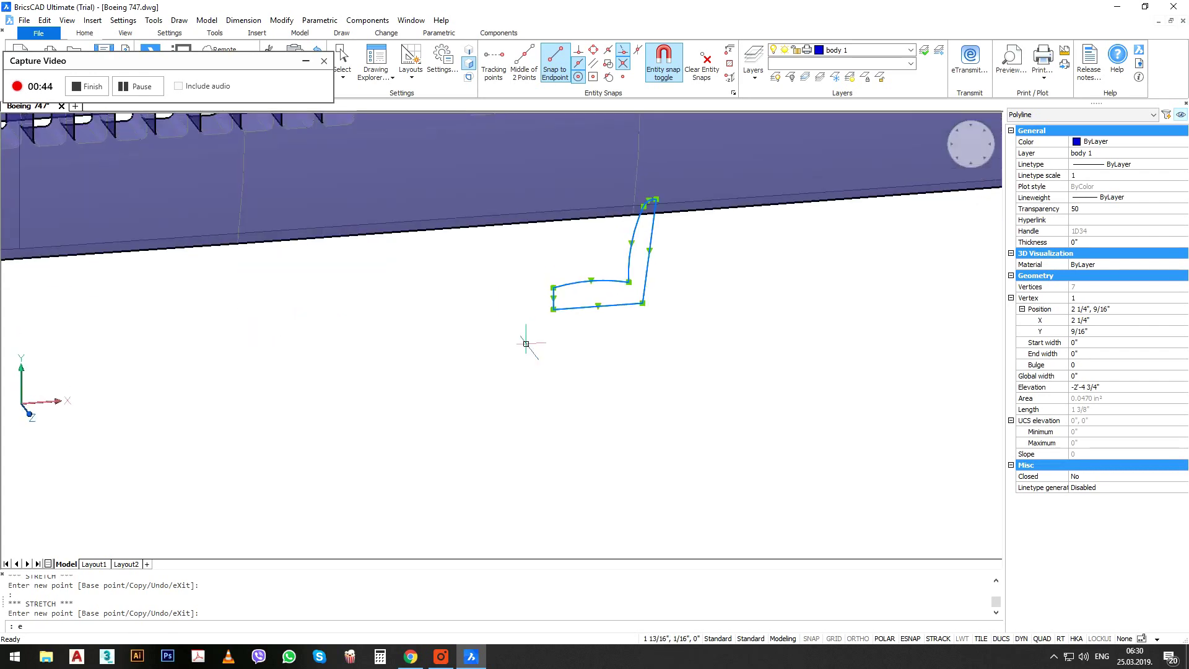
pyautogui.press('Return')
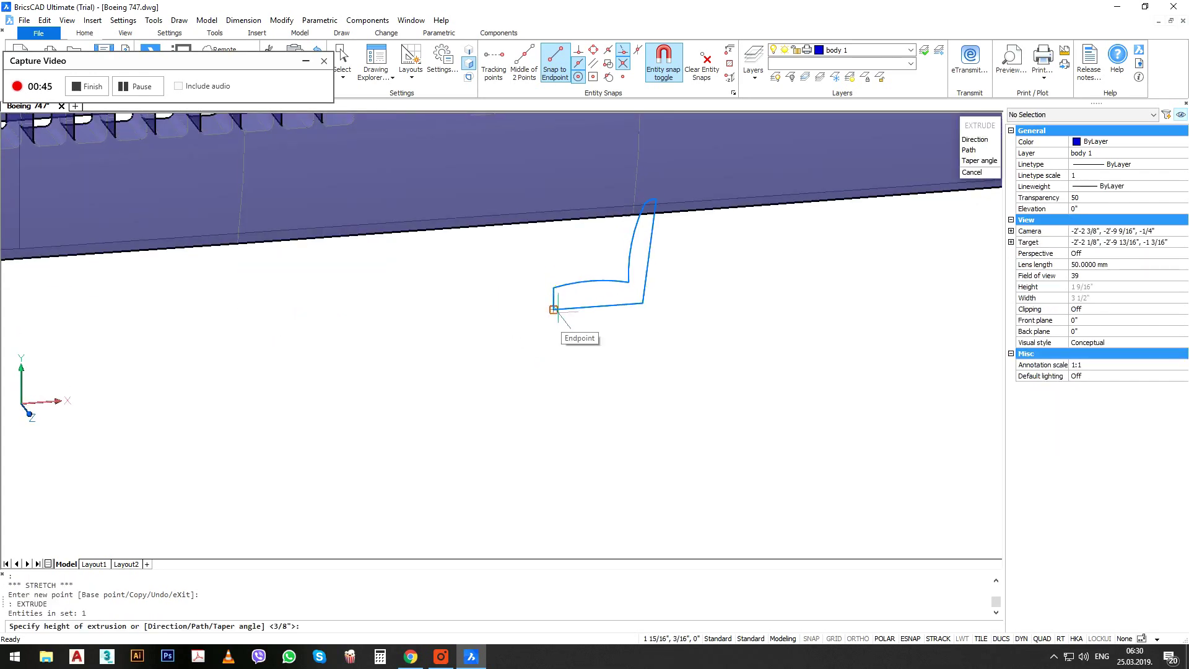
pyautogui.click(554, 309)
pyautogui.click(579, 342)
# Copy the solid seat twice, endpoint to endpoint, to form a row of three adjoining seats.
pyautogui.click(556, 328)
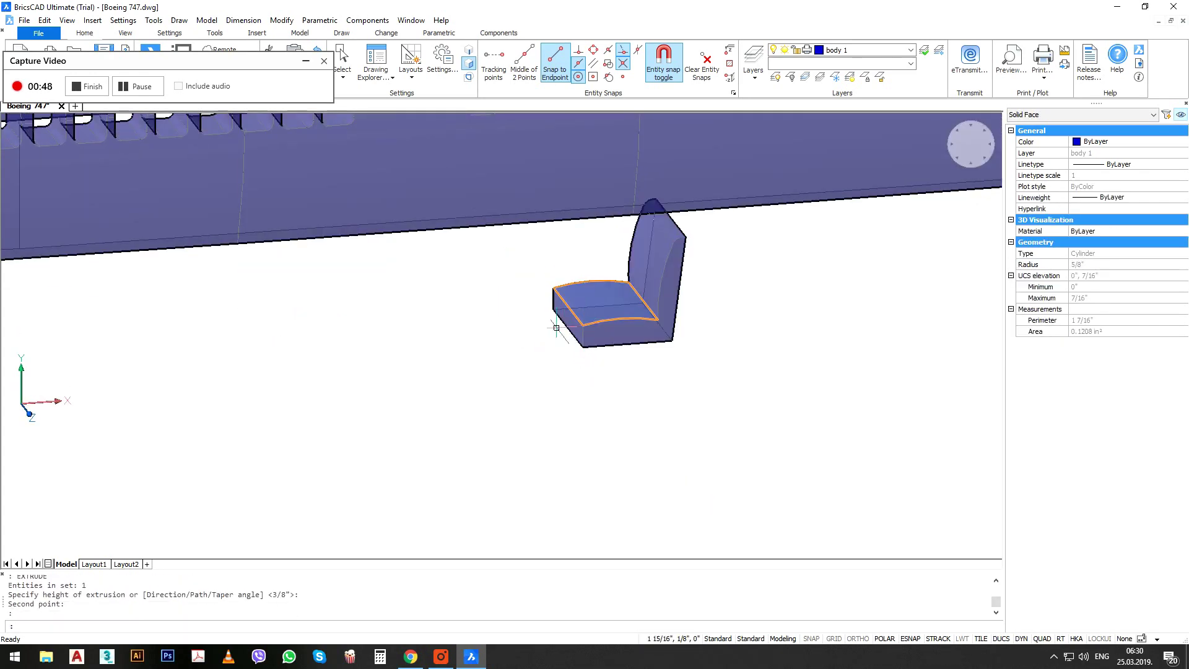
pyautogui.write('co')
pyautogui.press('Return')
pyautogui.click(556, 328)
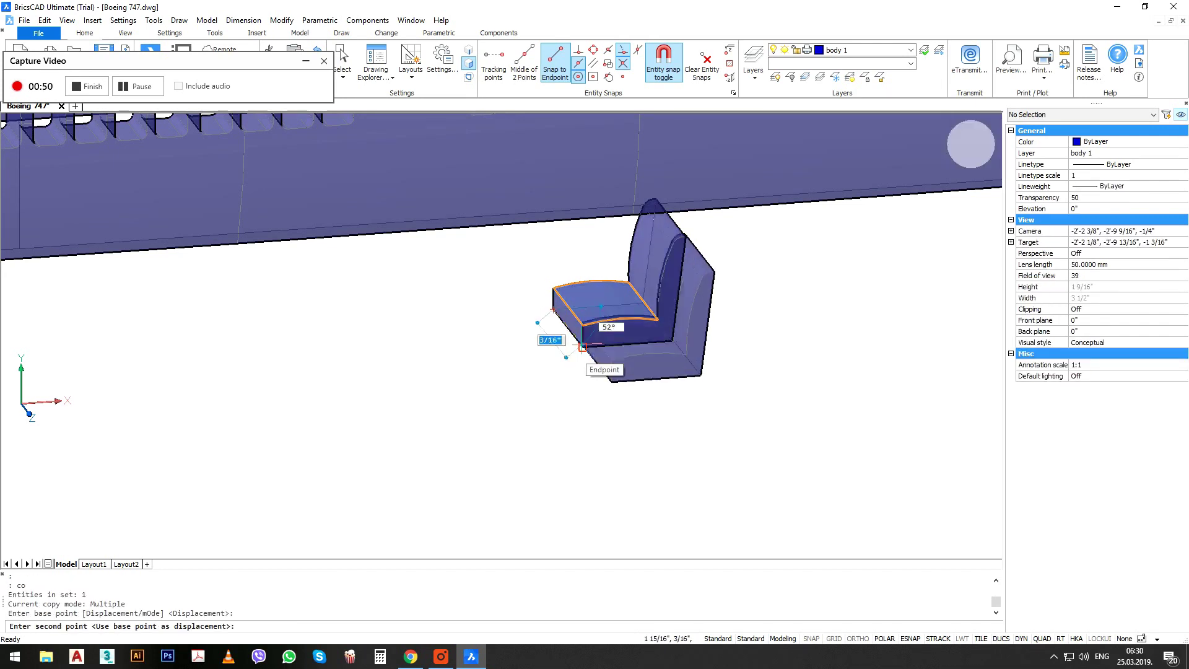
pyautogui.click(583, 347)
pyautogui.click(612, 376)
pyautogui.press('Return')
# Move the three-seat row by its lower front corner into the fuselage, snapping it to the endpoint at the far wall.
pyautogui.click(672, 445)
pyautogui.click(531, 315)
pyautogui.press('Return')
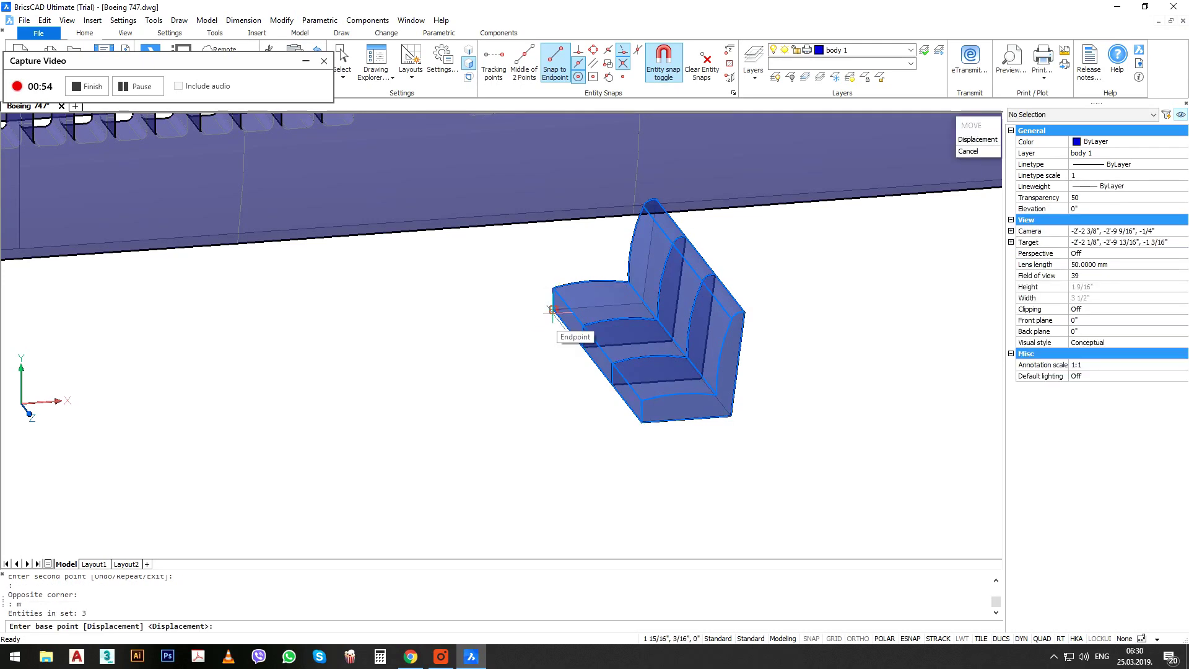
pyautogui.click(552, 312)
pyautogui.scroll(-6, 551, 316)
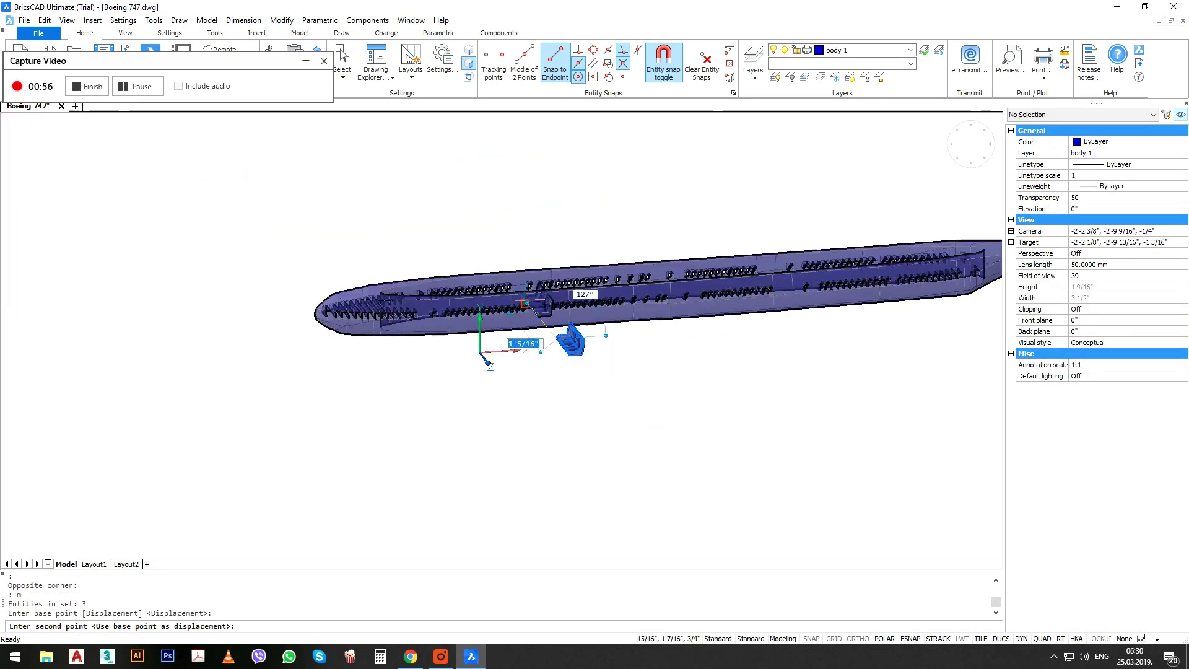
pyautogui.scroll(8, 566, 345)
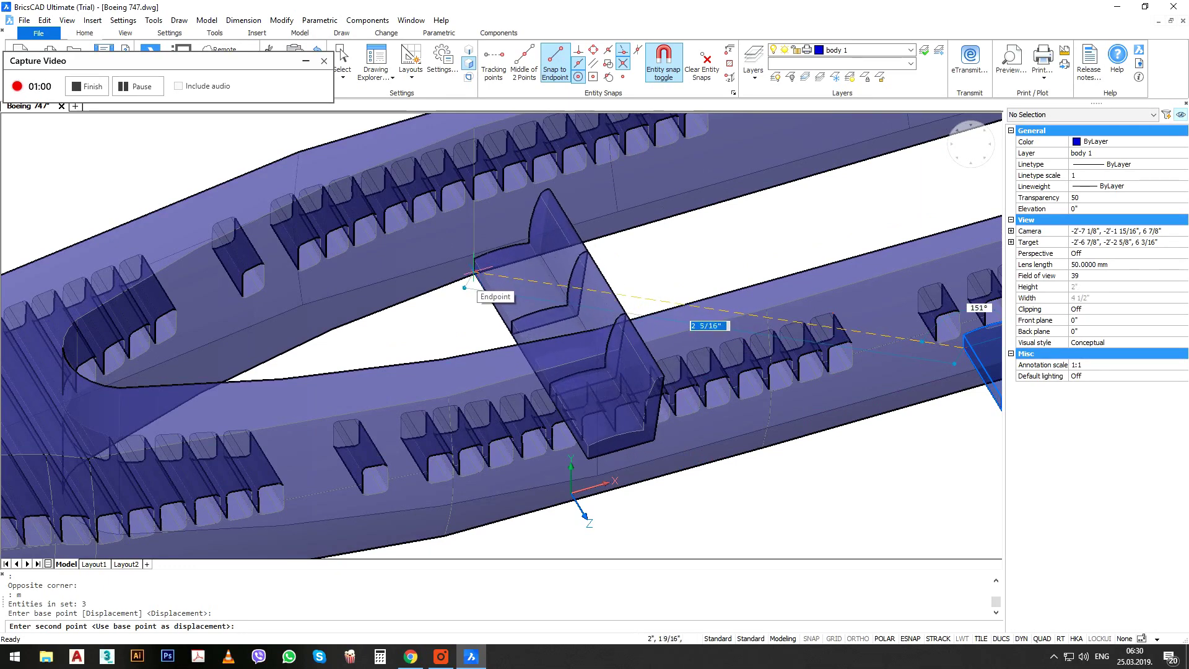
pyautogui.click(474, 273)
pyautogui.scroll(-3, 587, 279)
pyautogui.keyDown('shift'); pyautogui.moveTo(587, 279); pyautogui.dragTo(658, 310, button='middle'); pyautogui.keyUp('shift')
pyautogui.scroll(3, 658, 309)
pyautogui.click(634, 282)
pyautogui.click(507, 347)
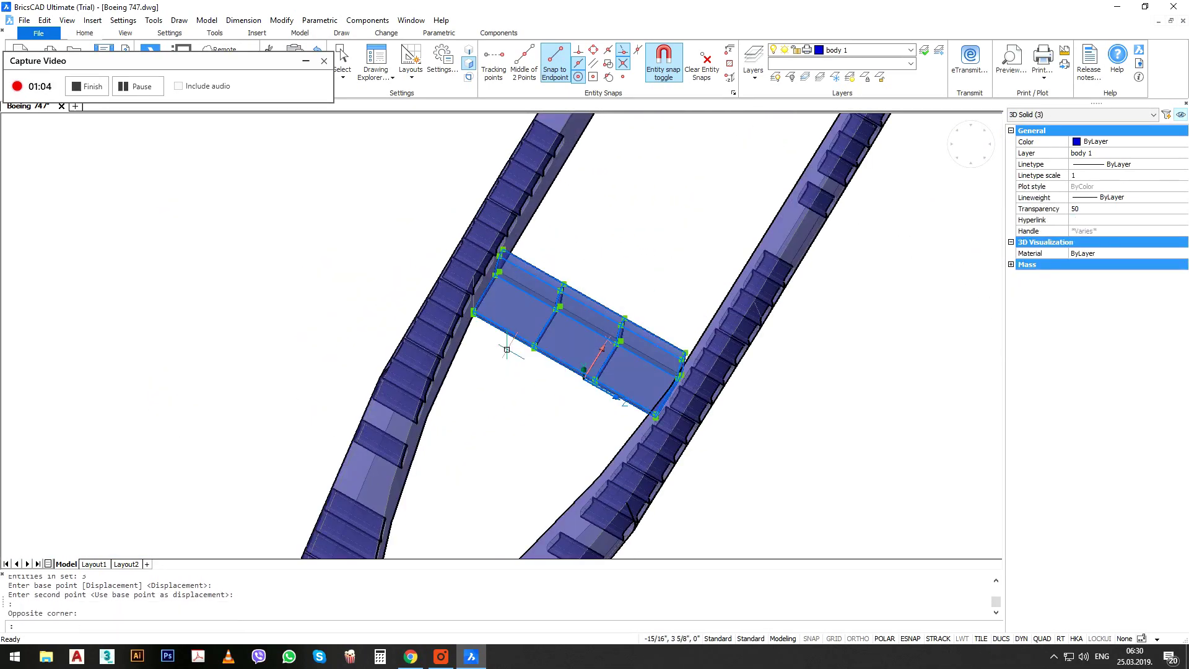
pyautogui.write('sc')
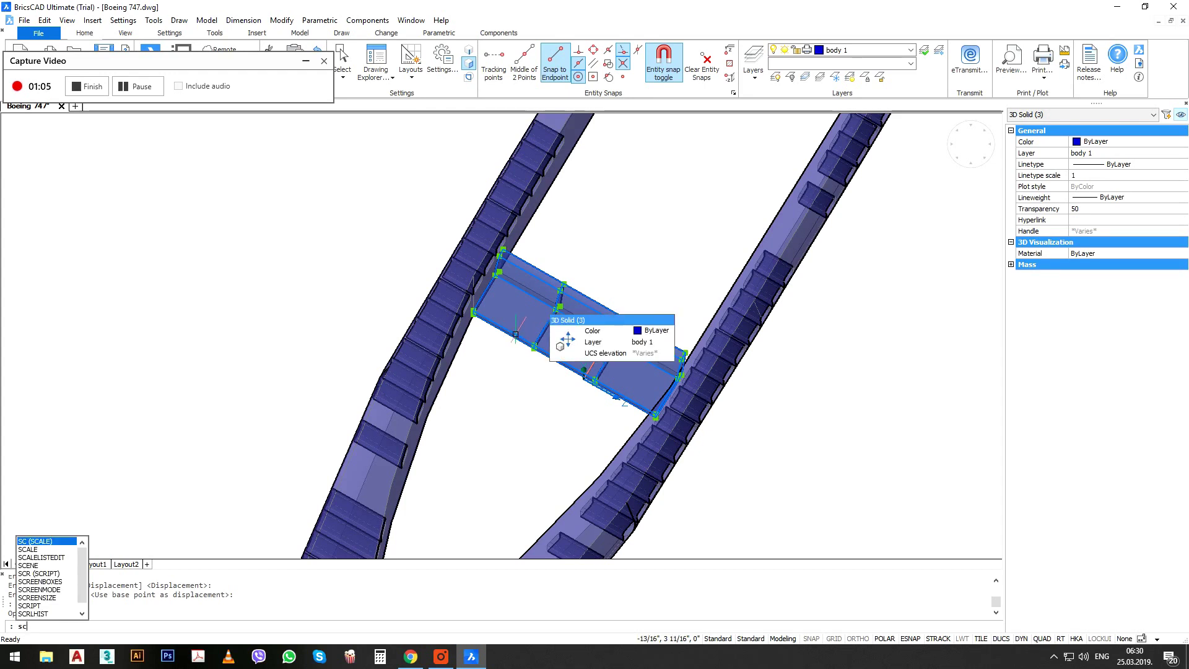
pyautogui.press('Return')
pyautogui.press('Escape')
# Copy the three-seat row twice, end to end, to extend the line of seats across and beyond the fuselage.
pyautogui.click(640, 273)
pyautogui.click(508, 350)
pyautogui.scroll(2, 514, 350)
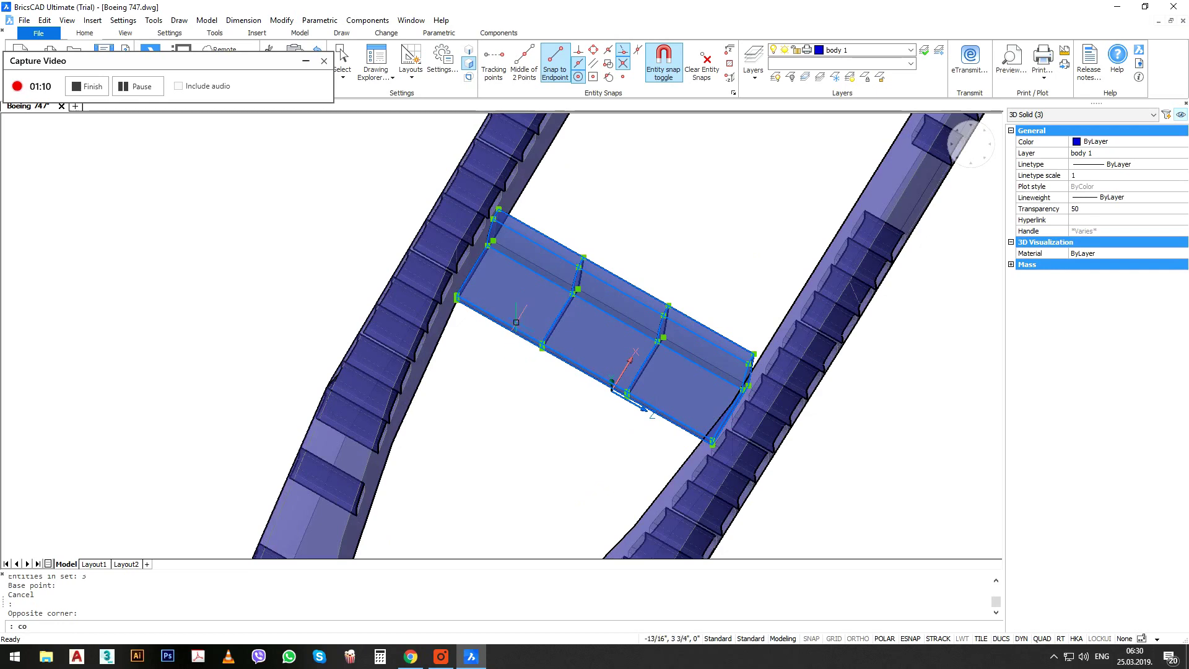
pyautogui.write('co')
pyautogui.press('Return')
pyautogui.scroll(3, 512, 269)
pyautogui.click(479, 212)
pyautogui.scroll(-2, 505, 254)
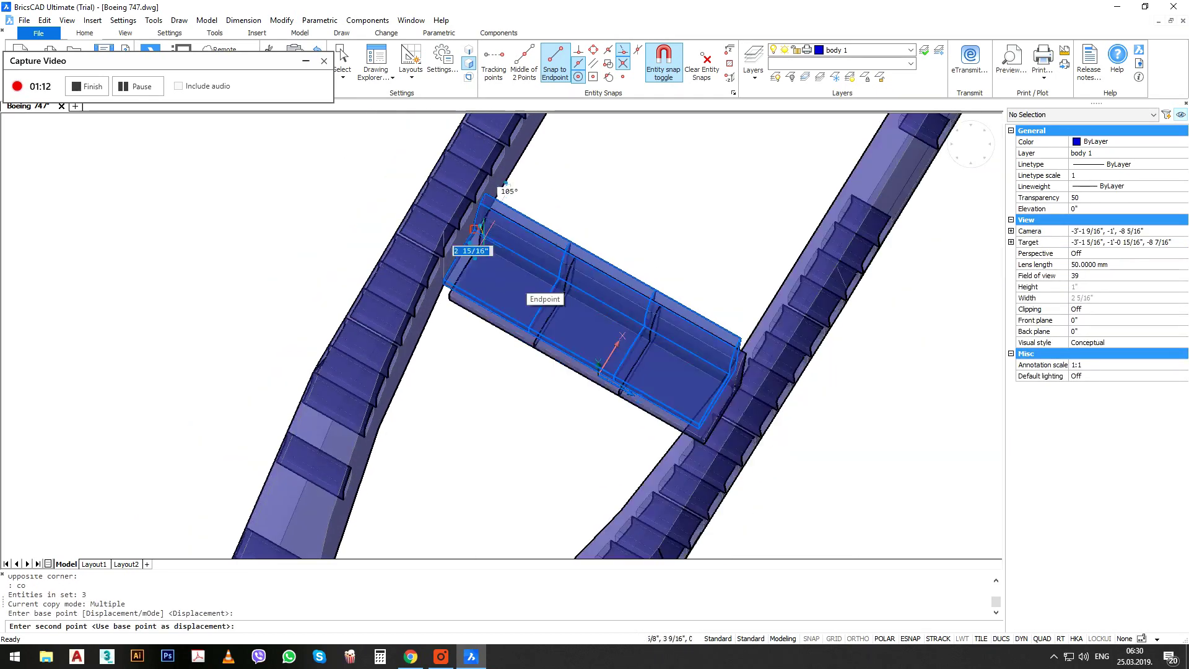
pyautogui.scroll(3, 768, 389)
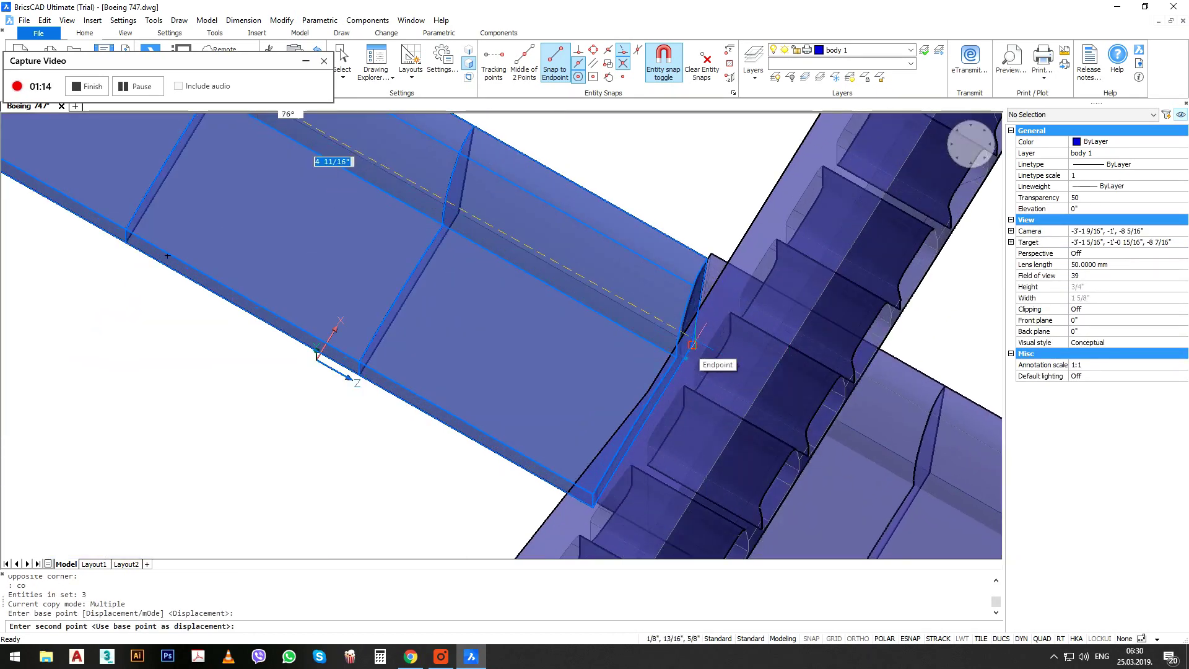
pyautogui.click(678, 340)
pyautogui.scroll(-3, 597, 314)
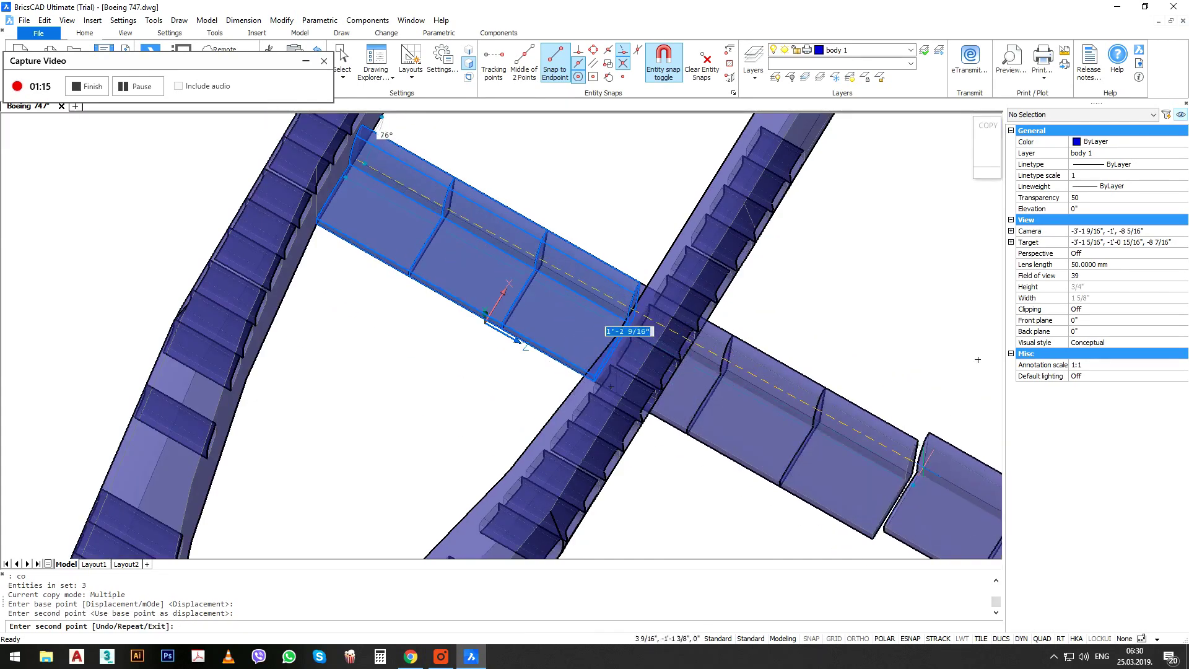
pyautogui.click(908, 476)
pyautogui.moveTo(821, 455); pyautogui.dragTo(575, 266, button='middle')
pyautogui.scroll(-3, 574, 265)
pyautogui.press('Return')
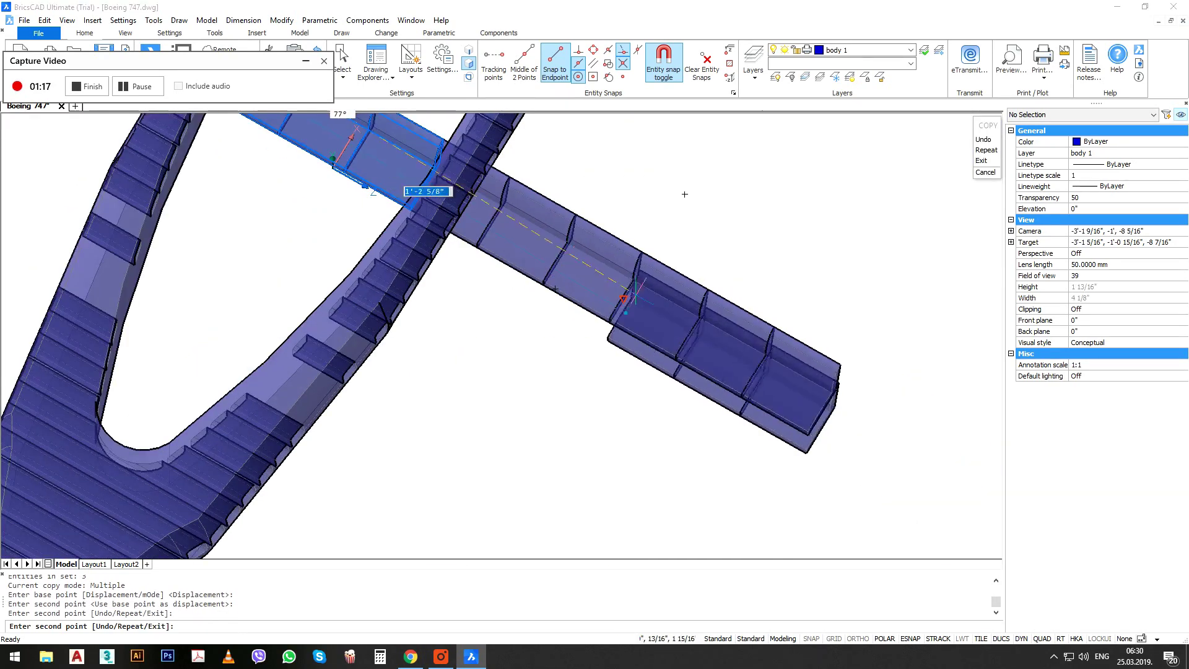
# Delete the two outermost seats from the free end of the extended row.
pyautogui.click(908, 475)
pyautogui.click(768, 394)
pyautogui.scroll(-2, 724, 393)
pyautogui.press('Delete')
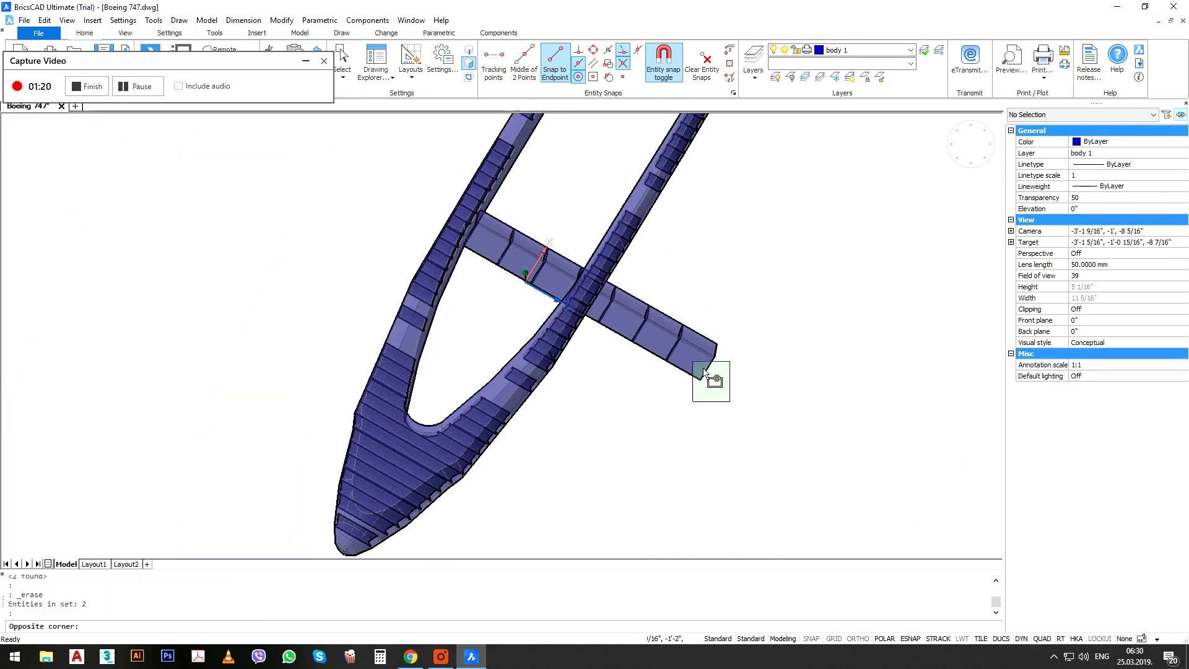
# Scale the seven-seat row by reference from its wall-side corner, using its full length as reference, so it ends at the opposite fuselage wall.
pyautogui.click(729, 402)
pyautogui.click(604, 301)
pyautogui.scroll(3, 560, 223)
pyautogui.click(564, 223)
pyautogui.click(461, 286)
pyautogui.press('Return')
pyautogui.scroll(3, 421, 206)
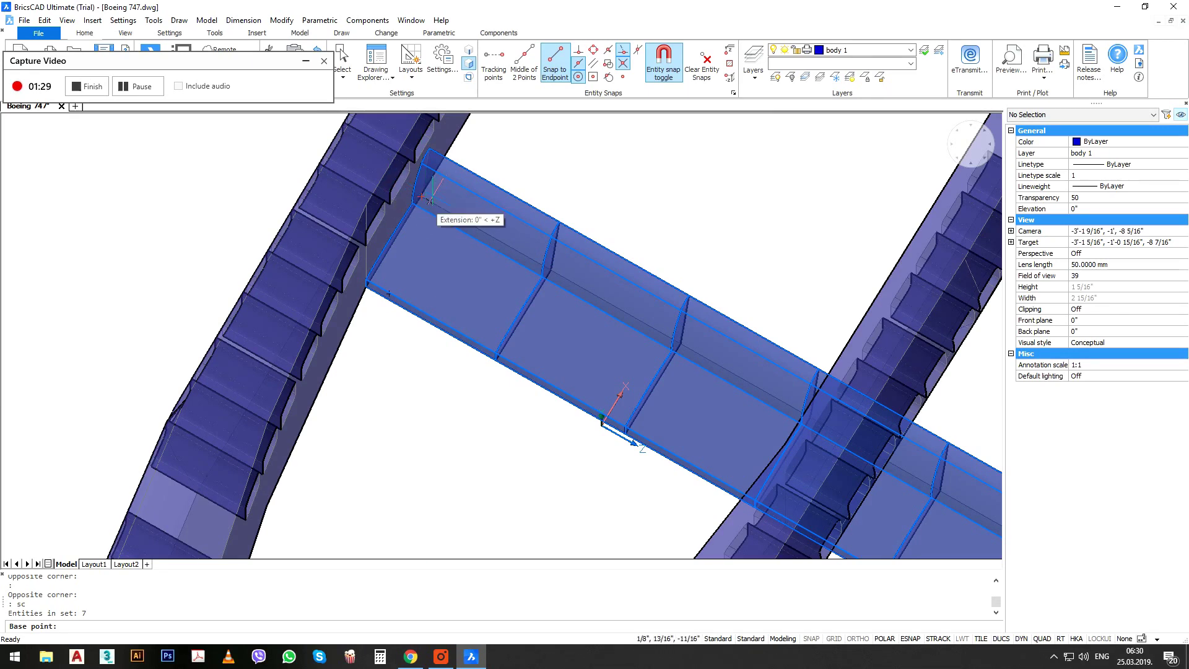
pyautogui.click(421, 197)
pyautogui.press('Return')
pyautogui.click(421, 196)
pyautogui.scroll(-3, 421, 197)
pyautogui.scroll(3, 876, 436)
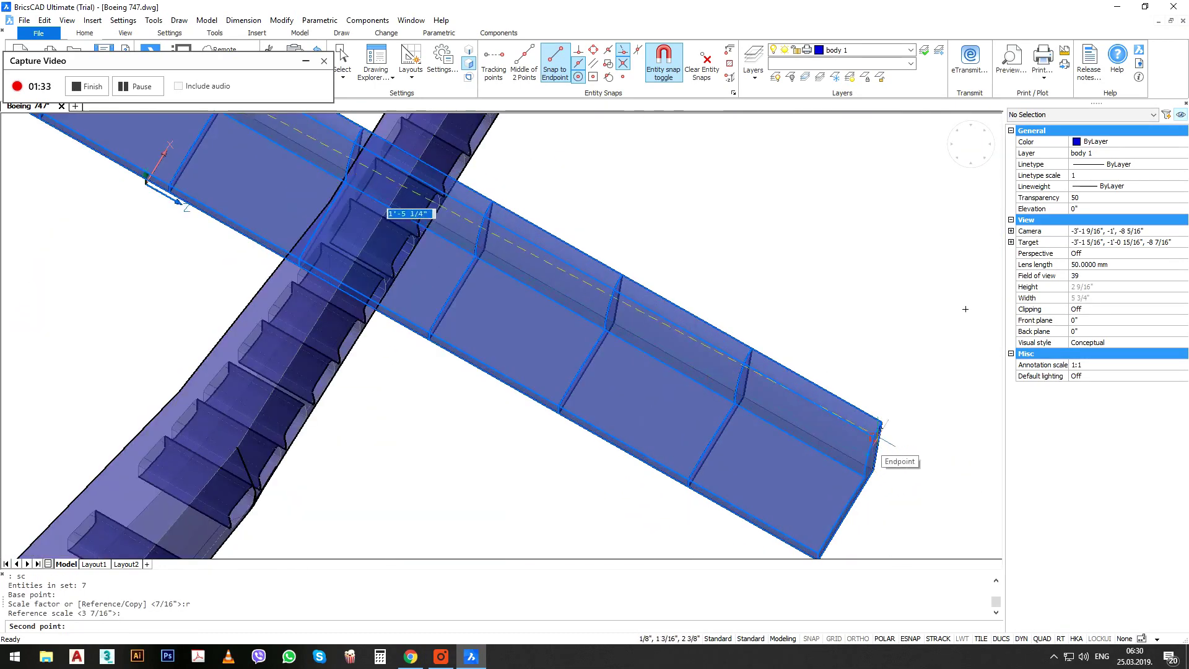
pyautogui.click(874, 470)
pyautogui.scroll(-5, 873, 470)
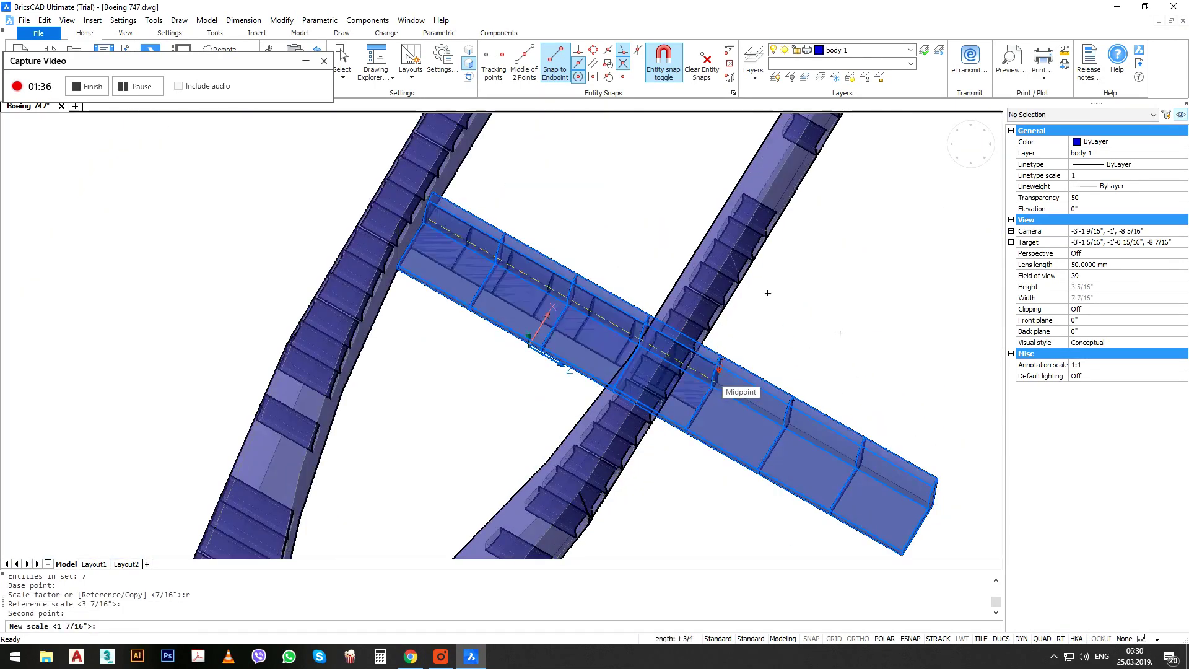
pyautogui.keyDown('shift'); pyautogui.moveTo(891, 357); pyautogui.dragTo(839, 340, button='middle'); pyautogui.keyUp('shift')
pyautogui.scroll(3, 675, 397)
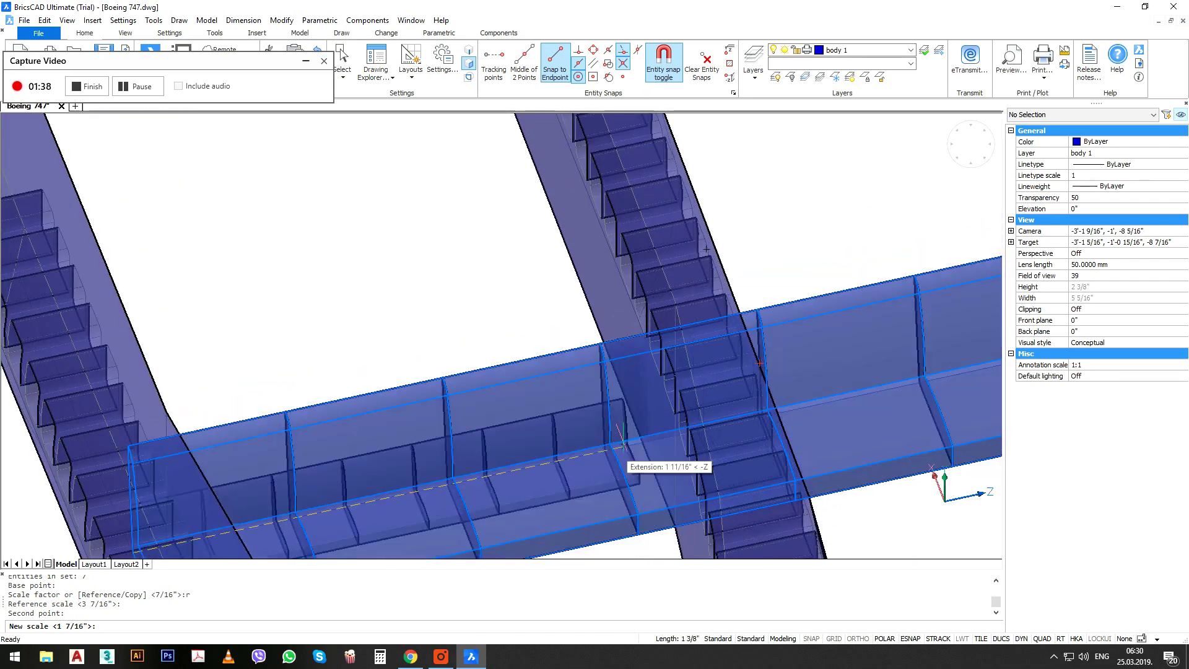
pyautogui.click(644, 442)
pyautogui.scroll(-2, 618, 409)
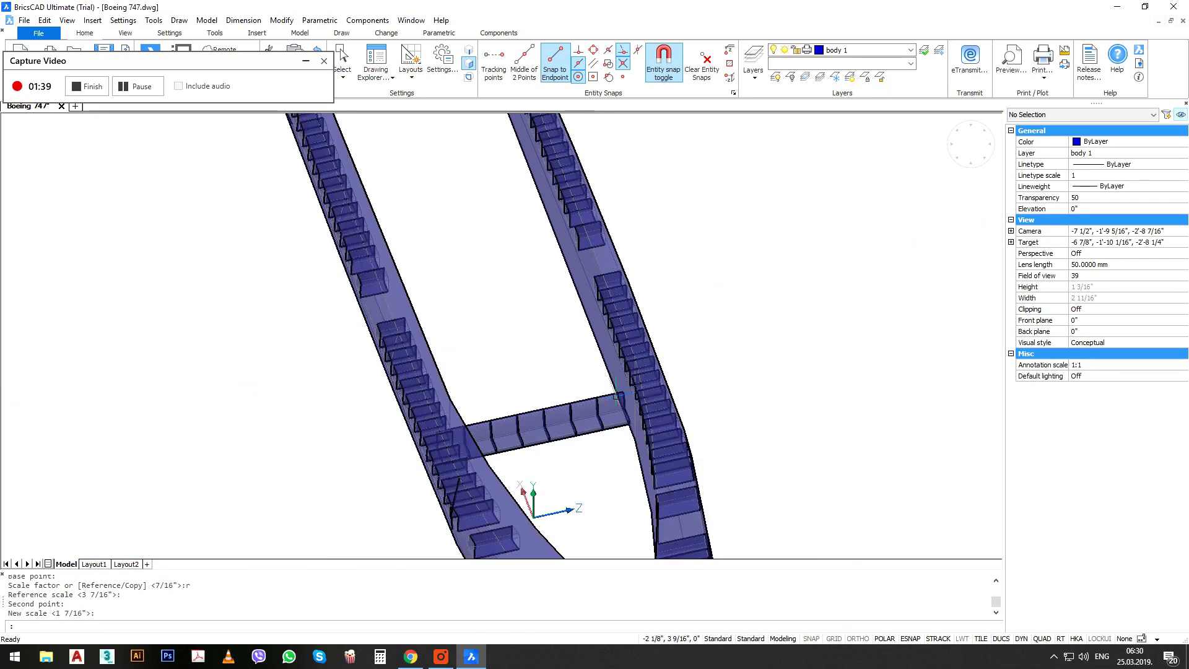
# Delete the middle seat of the seven-seat row to open an aisle between two groups of three.
pyautogui.scroll(3, 559, 434)
pyautogui.click(514, 435)
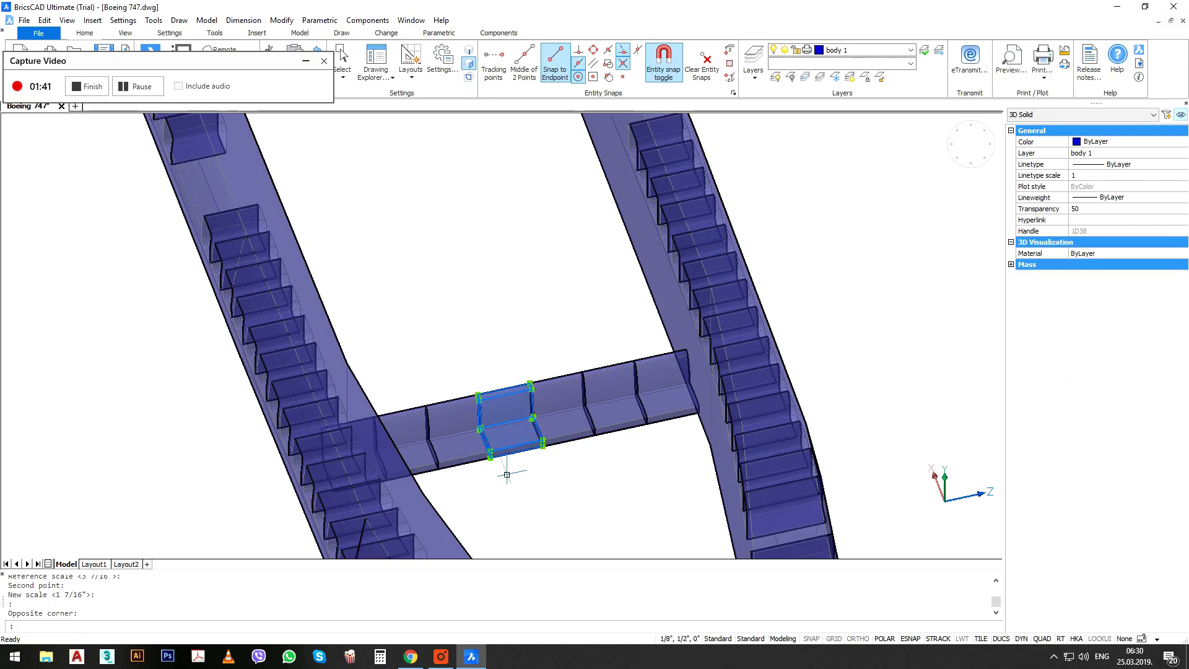
pyautogui.press('Delete')
# Move both three-seat groups straight up 5/16" in the front view, raising them toward the windows.
pyautogui.scroll(-2, 667, 361)
pyautogui.click(660, 351)
pyautogui.click(570, 418)
pyautogui.keyDown('shift'); pyautogui.moveTo(570, 418); pyautogui.dragTo(509, 419, button='middle'); pyautogui.keyUp('shift')
pyautogui.moveTo(811, 440); pyautogui.dragTo(525, 403, button='middle')
pyautogui.click(601, 341)
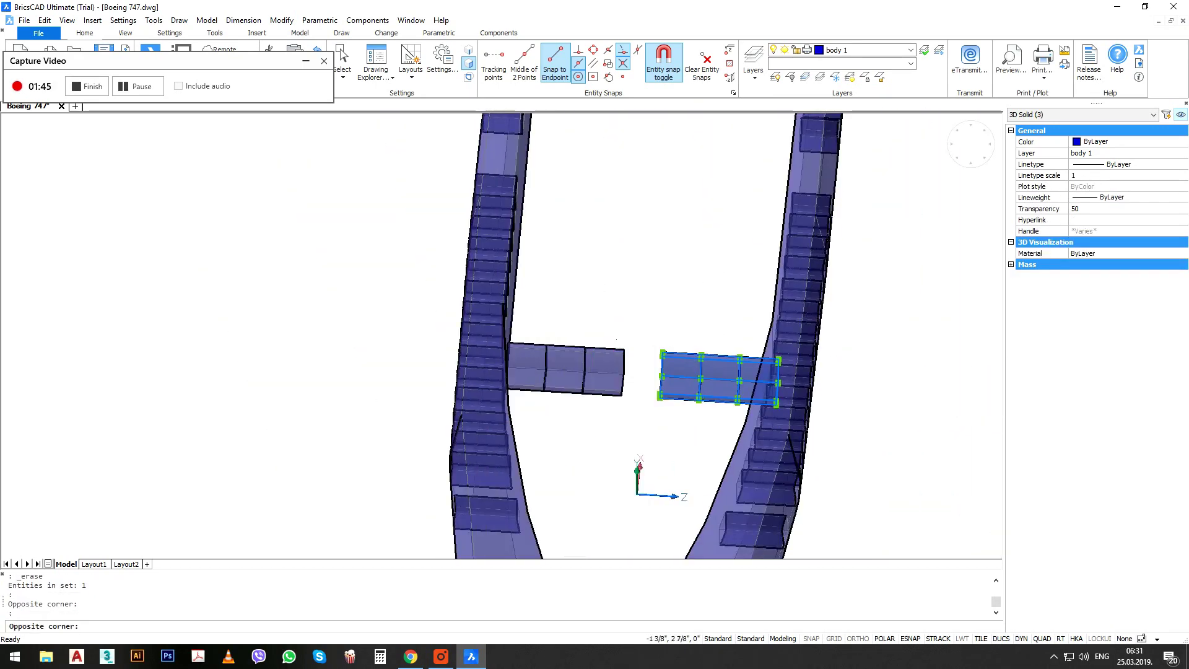
pyautogui.click(545, 368)
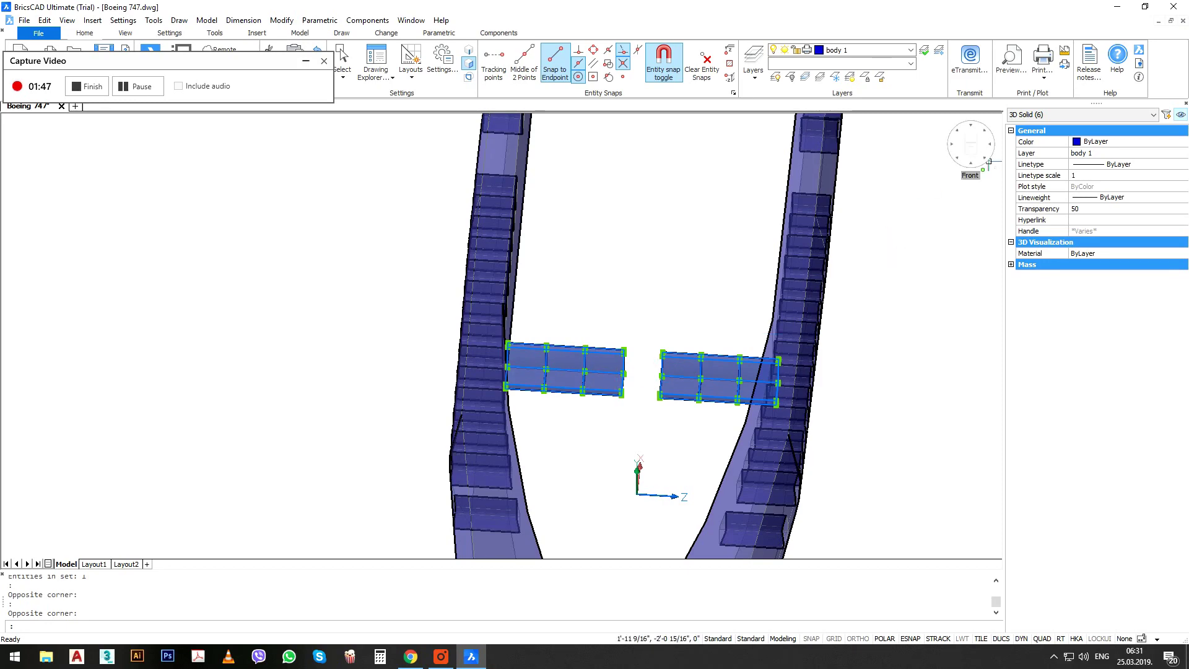
pyautogui.click(989, 162)
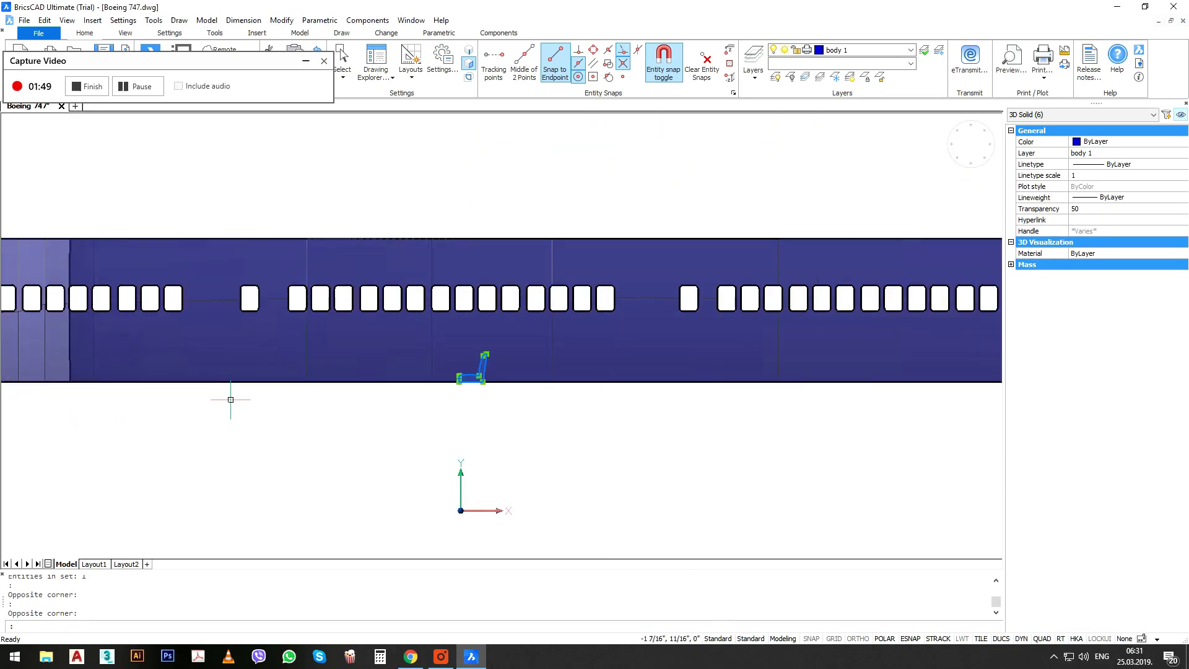
pyautogui.scroll(3, 425, 456)
pyautogui.write('m')
pyautogui.press('Return')
pyautogui.click(476, 491)
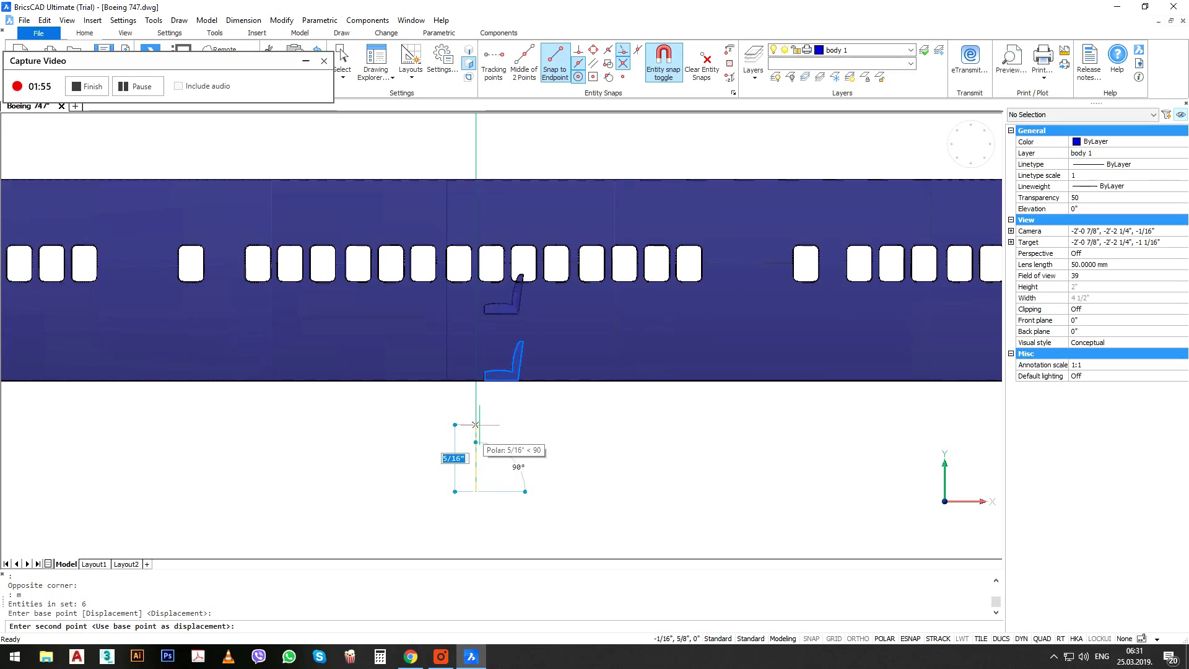
pyautogui.click(476, 424)
# Move the six seats slightly along the fuselage in the direction they face, keeping their height.
pyautogui.click(410, 471)
pyautogui.click(636, 234)
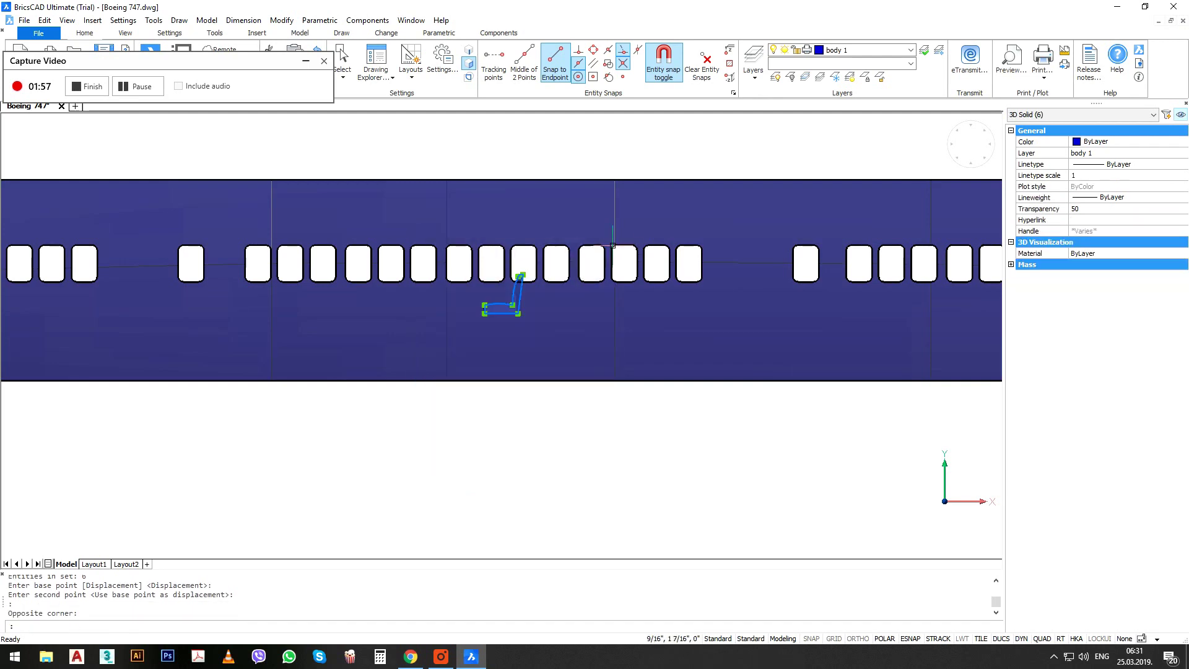
pyautogui.click(552, 439)
pyautogui.click(548, 376)
pyautogui.moveTo(459, 388); pyautogui.dragTo(562, 429, button='middle')
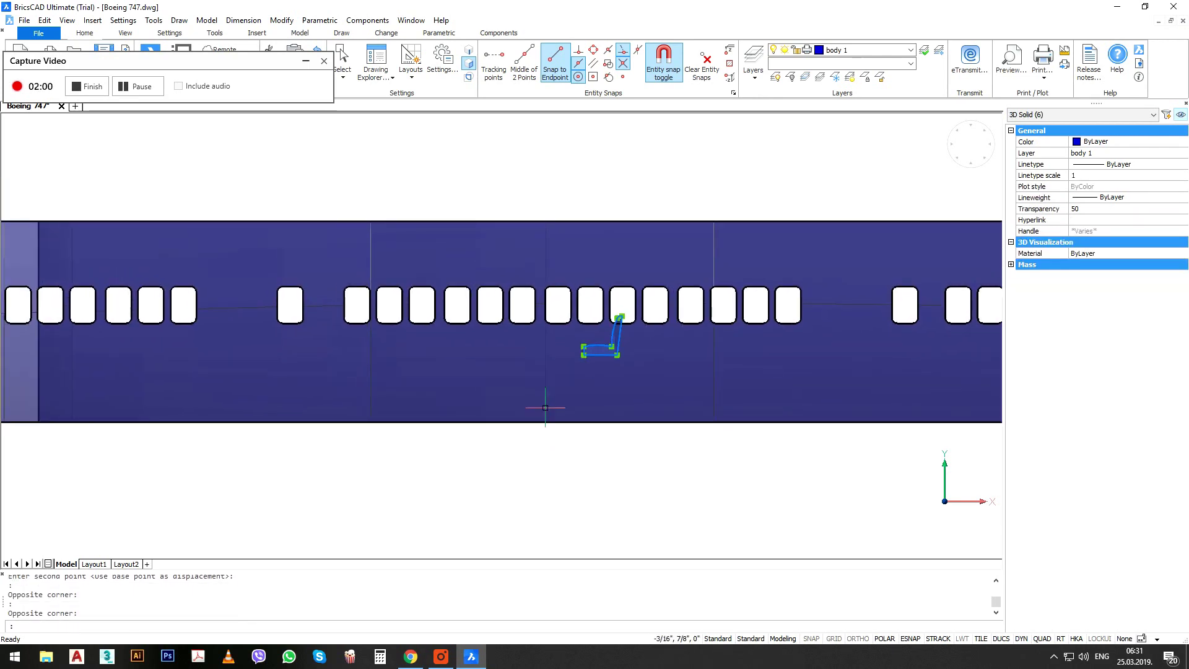
pyautogui.write('m')
pyautogui.press('Return')
pyautogui.scroll(2, 608, 452)
pyautogui.click(611, 449)
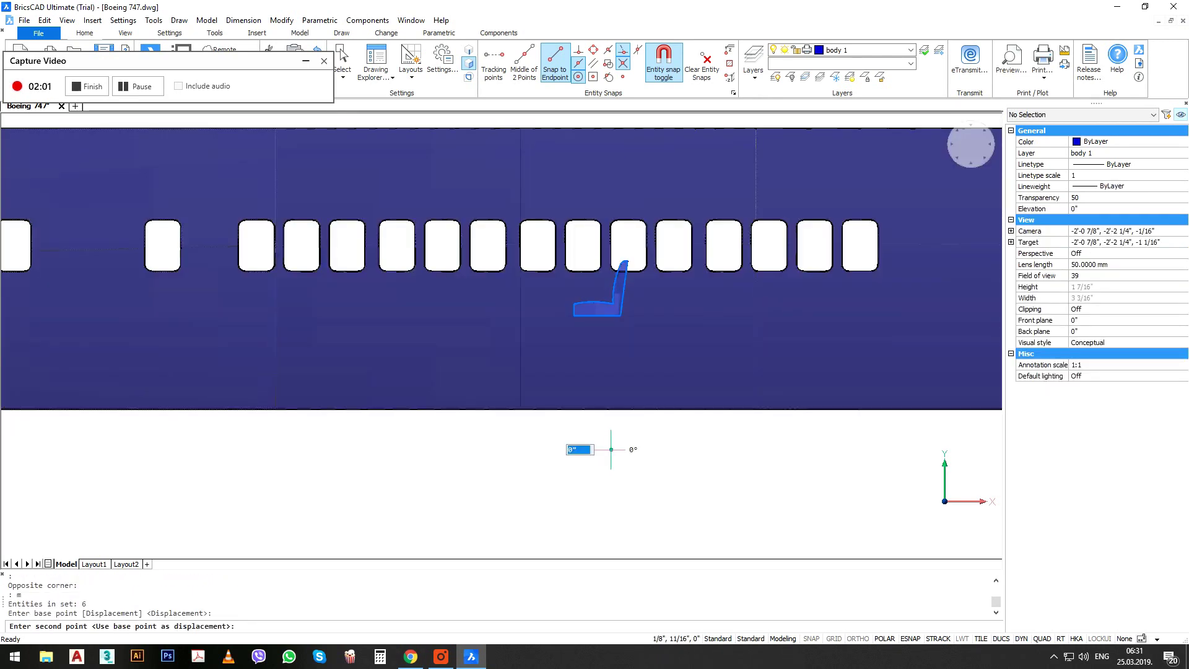
pyautogui.click(596, 448)
# Fine-tune the six seats' position along the fuselage with another very small horizontal move.
pyautogui.click(466, 485)
pyautogui.click(696, 180)
pyautogui.press('Return')
pyautogui.click(576, 515)
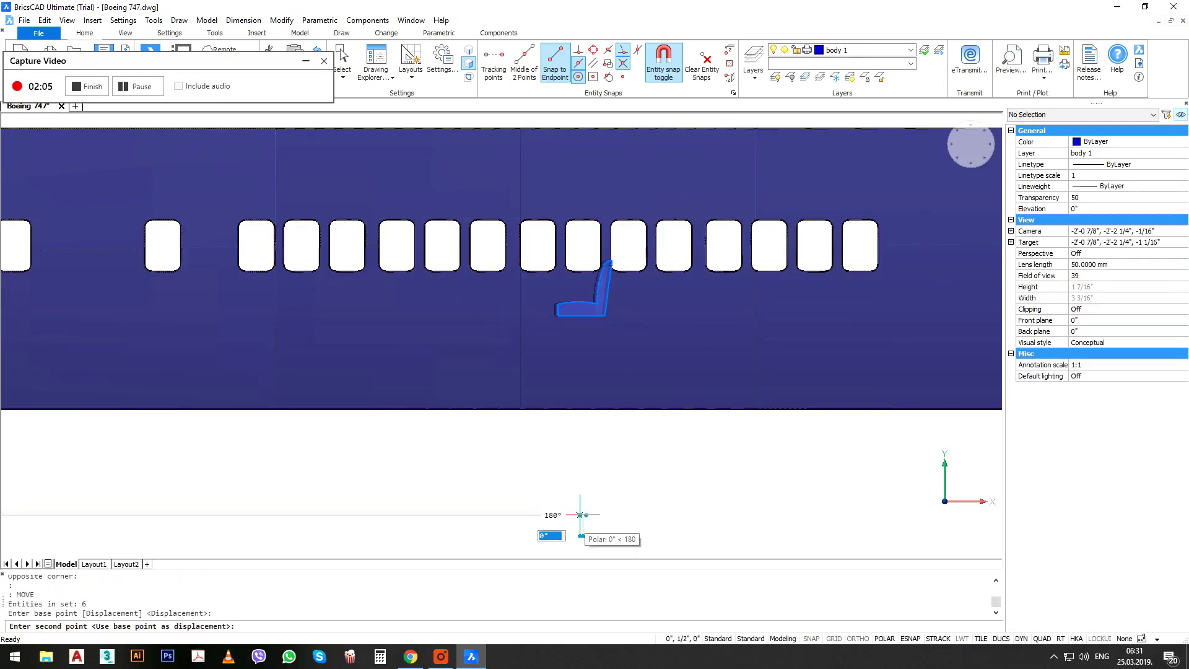
pyautogui.click(580, 514)
# Copy the six-seat row twice behind itself along the fuselage, placing the first copy 3/16" away and the second farther back.
pyautogui.click(433, 491)
pyautogui.click(657, 254)
pyautogui.moveTo(605, 441); pyautogui.dragTo(555, 437, button='middle')
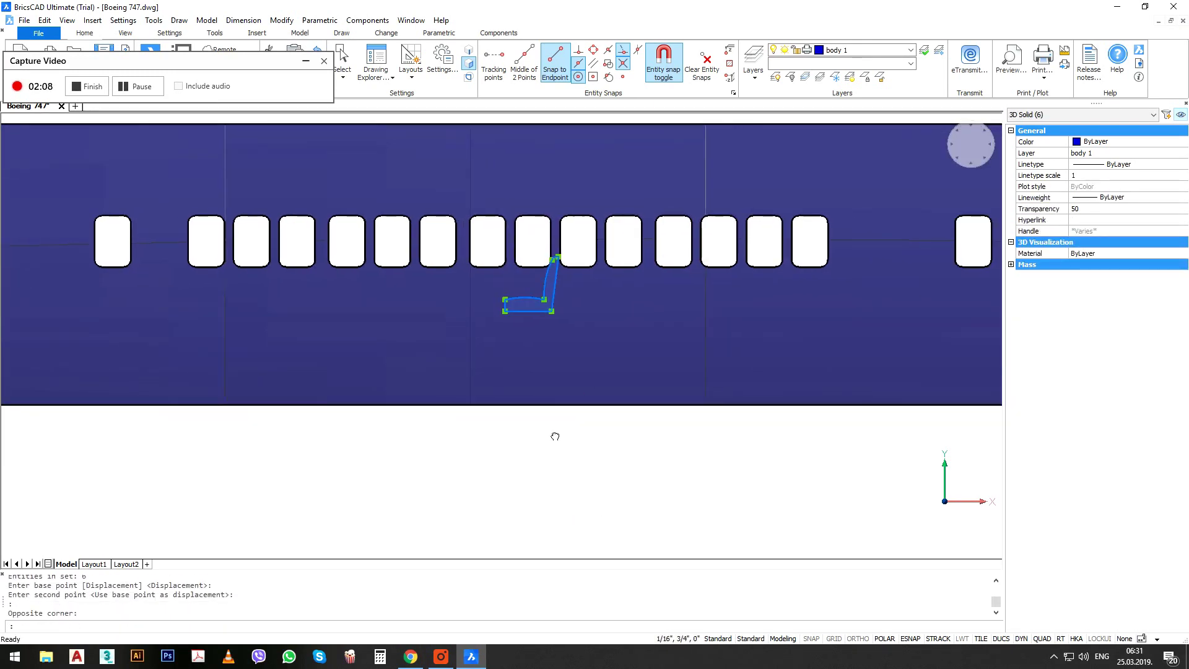
pyautogui.write('co')
pyautogui.press('Return')
pyautogui.click(530, 432)
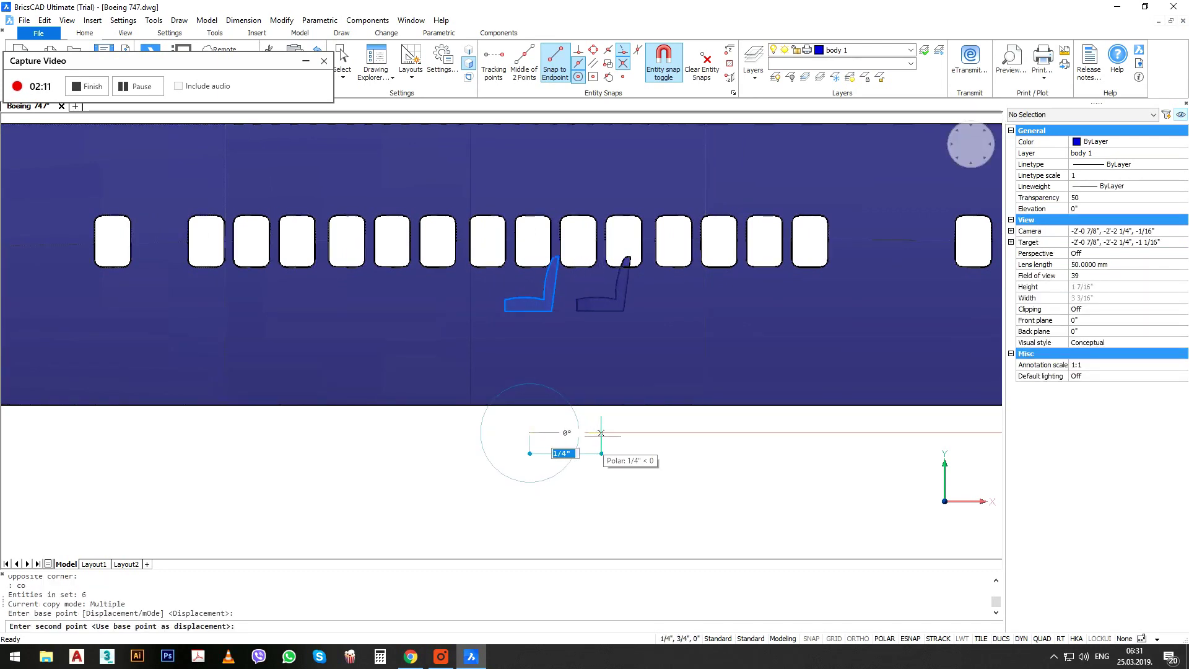
pyautogui.click(589, 433)
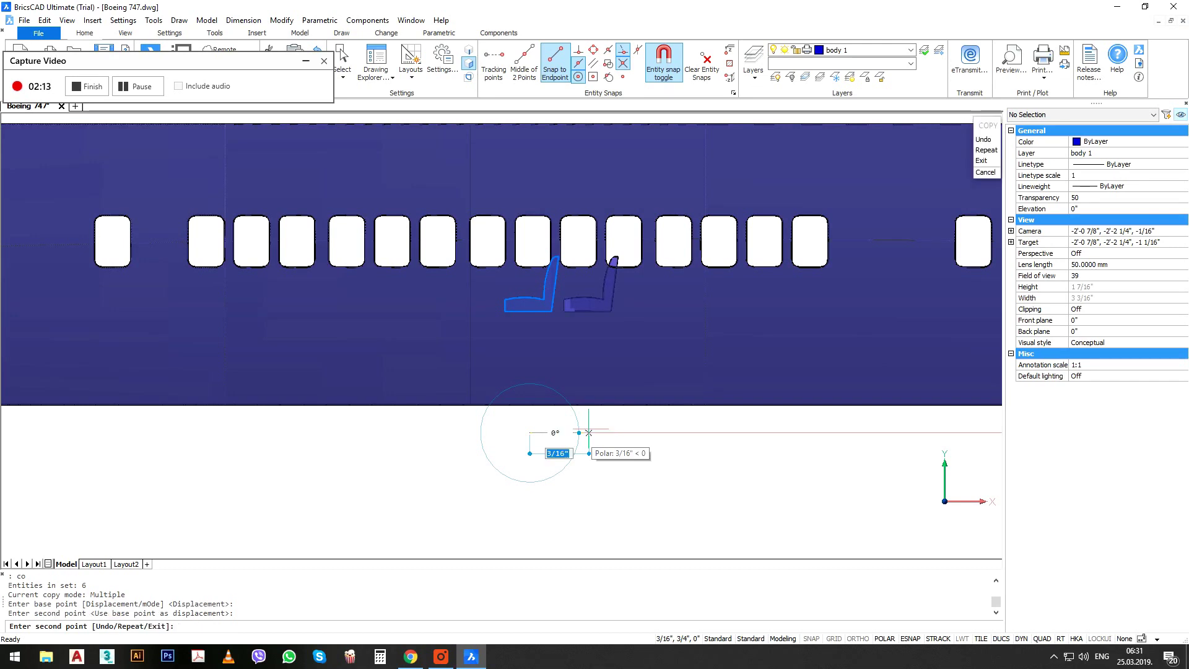
pyautogui.click(669, 432)
pyautogui.press('Return')
# Try copying the middle seat row about 1/16" toward the rear row, and undo that copy.
pyautogui.click(549, 440)
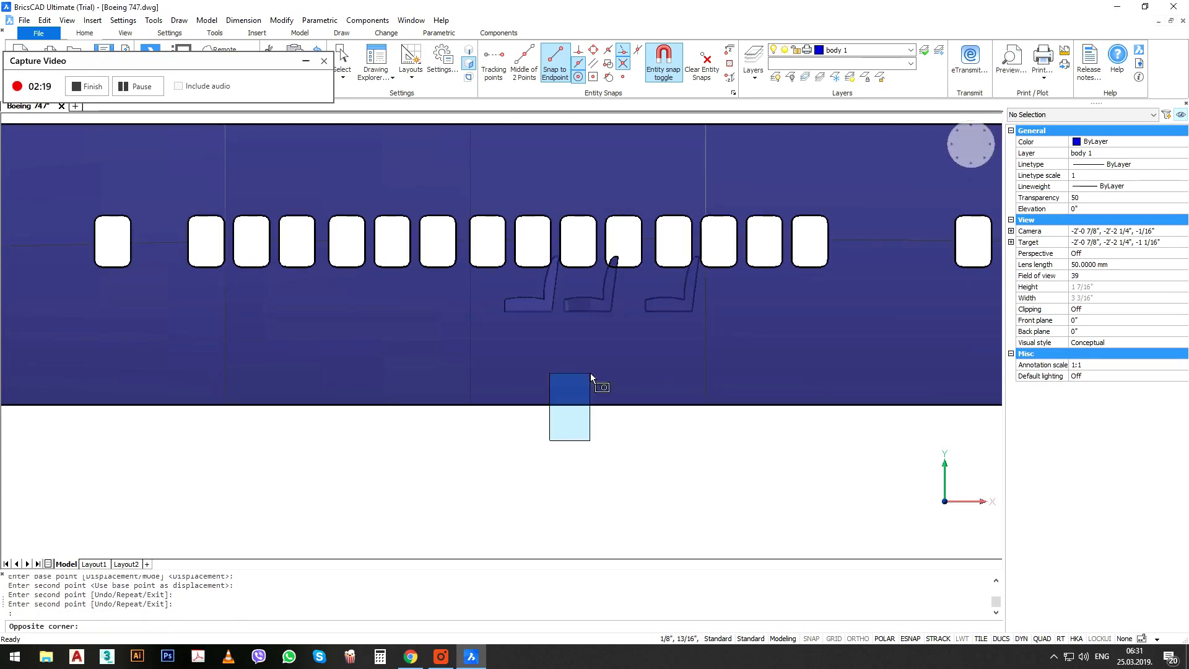
pyautogui.click(642, 233)
pyautogui.press('Return')
pyautogui.click(587, 413)
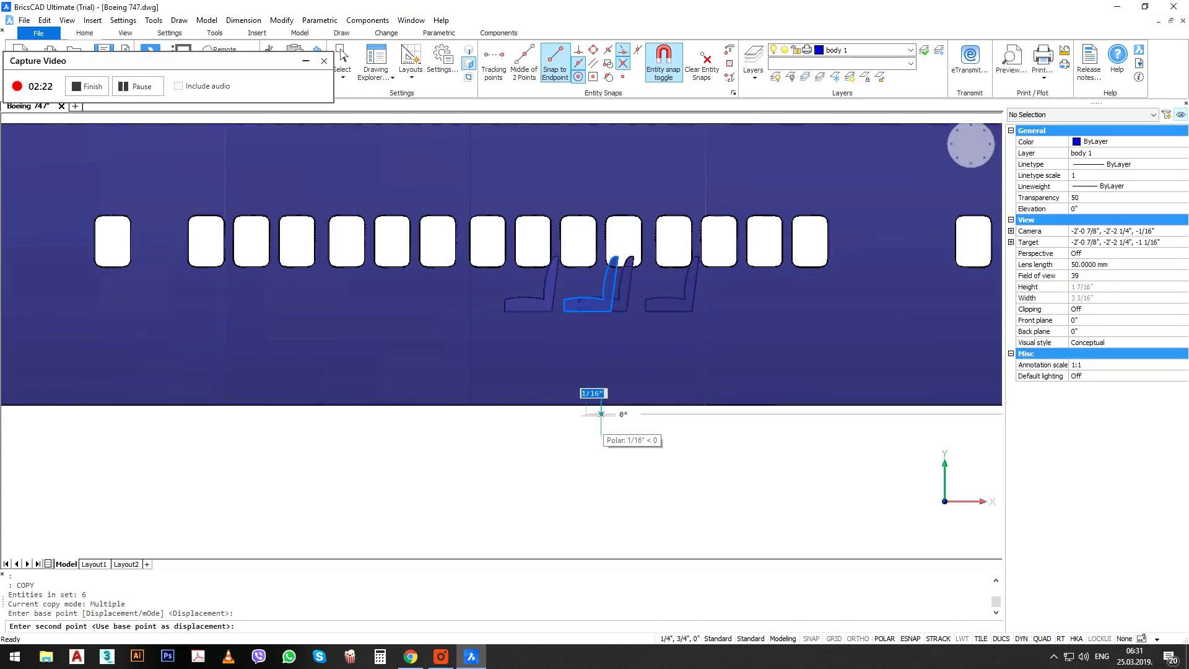
pyautogui.click(598, 414)
pyautogui.press('Return')
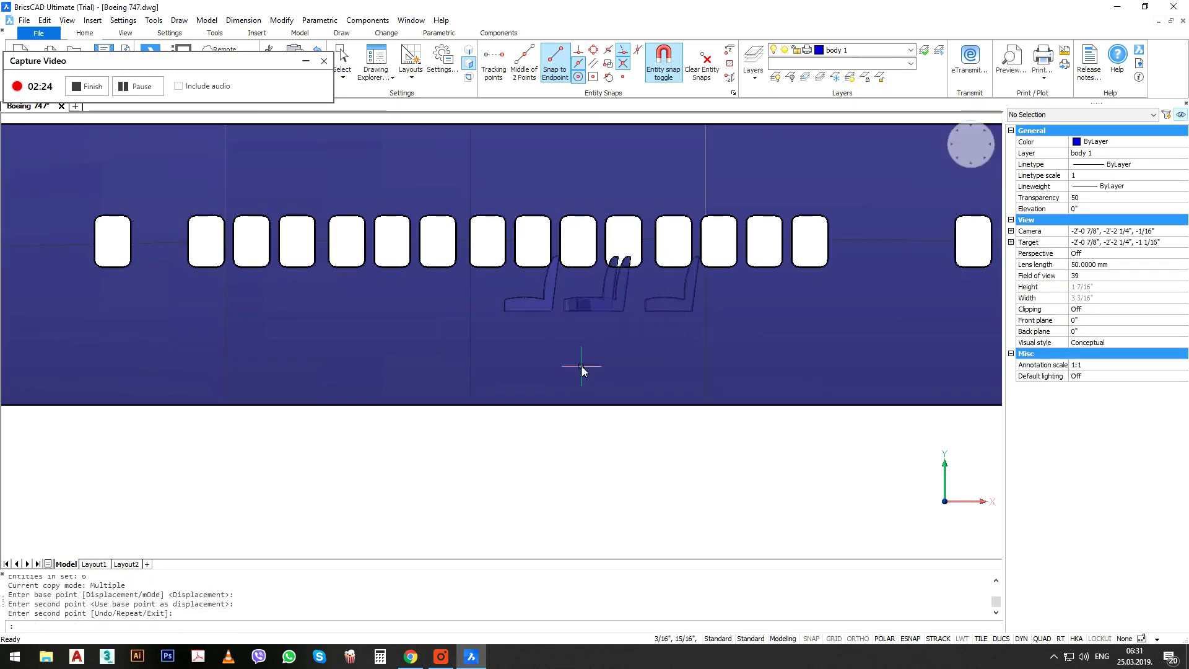
pyautogui.click(44, 19)
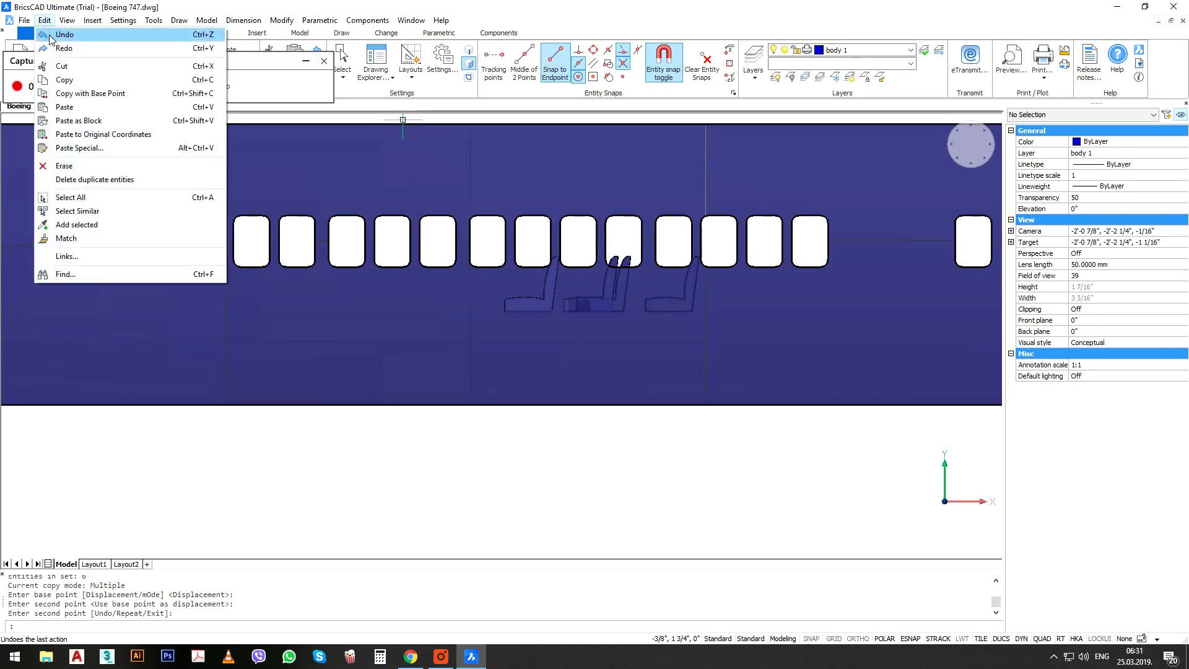
pyautogui.click(60, 36)
# Move the middle seat row slightly toward the rear row so the three rows are evenly spaced.
pyautogui.click(547, 461)
pyautogui.click(629, 240)
pyautogui.write('m')
pyautogui.press('Return')
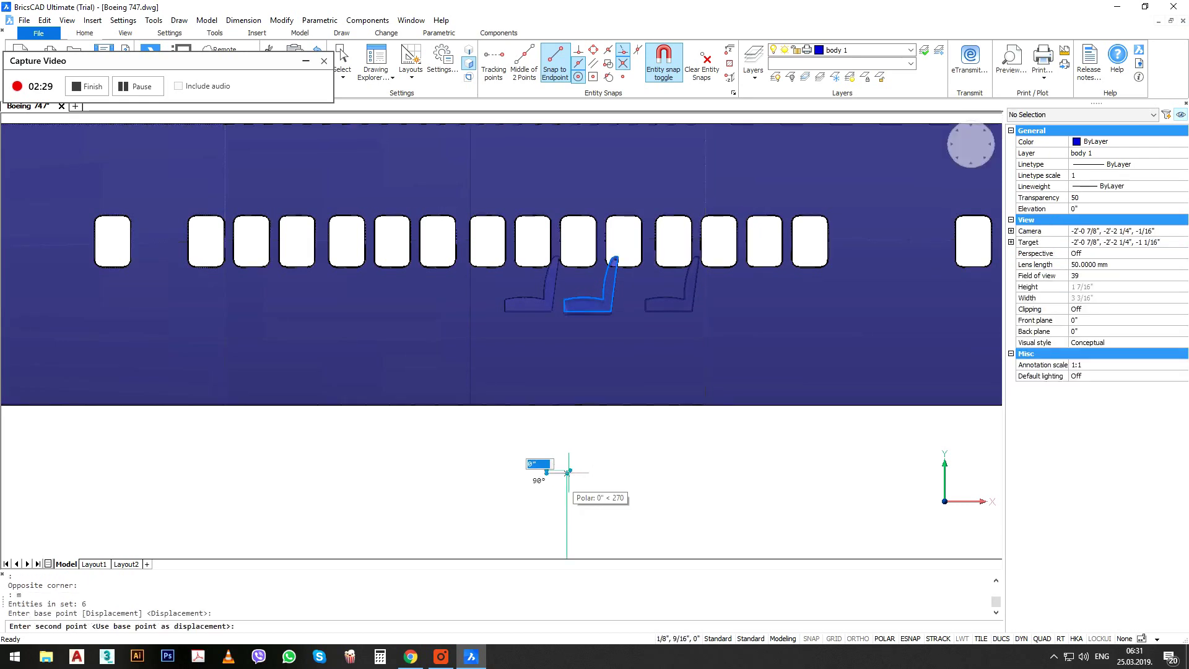
pyautogui.click(575, 470)
pyautogui.click(582, 470)
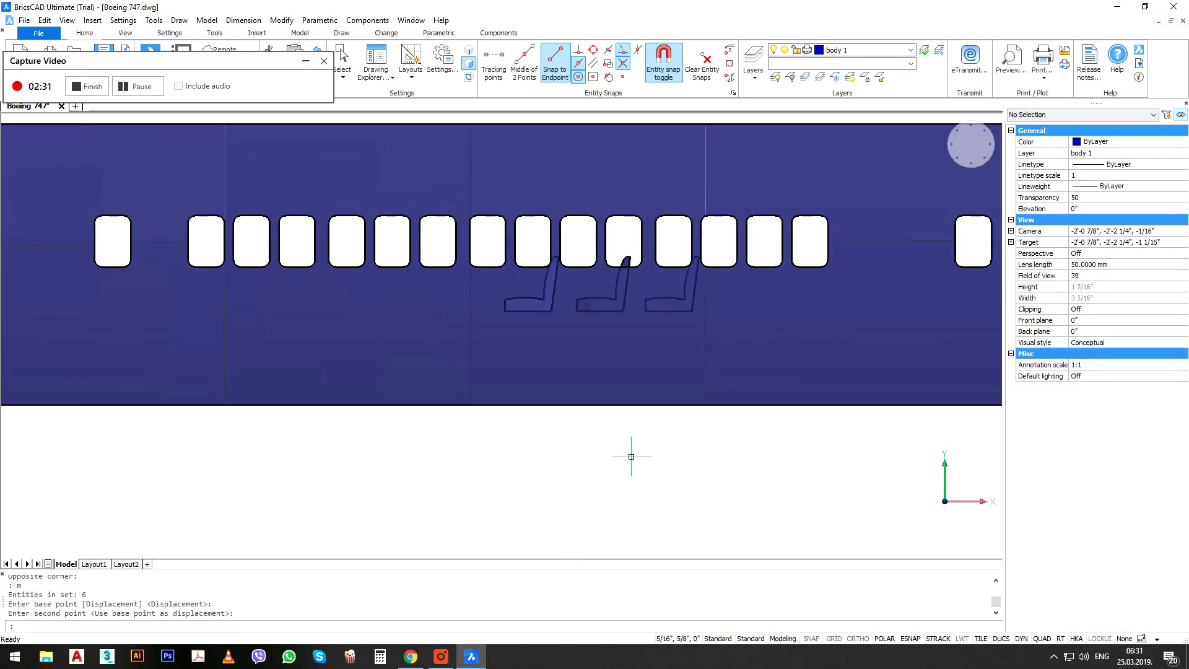
# Move all three seat rows 11/16" backward along the fuselage.
pyautogui.click(426, 469)
pyautogui.click(787, 220)
pyautogui.moveTo(718, 335); pyautogui.dragTo(573, 317, button='middle')
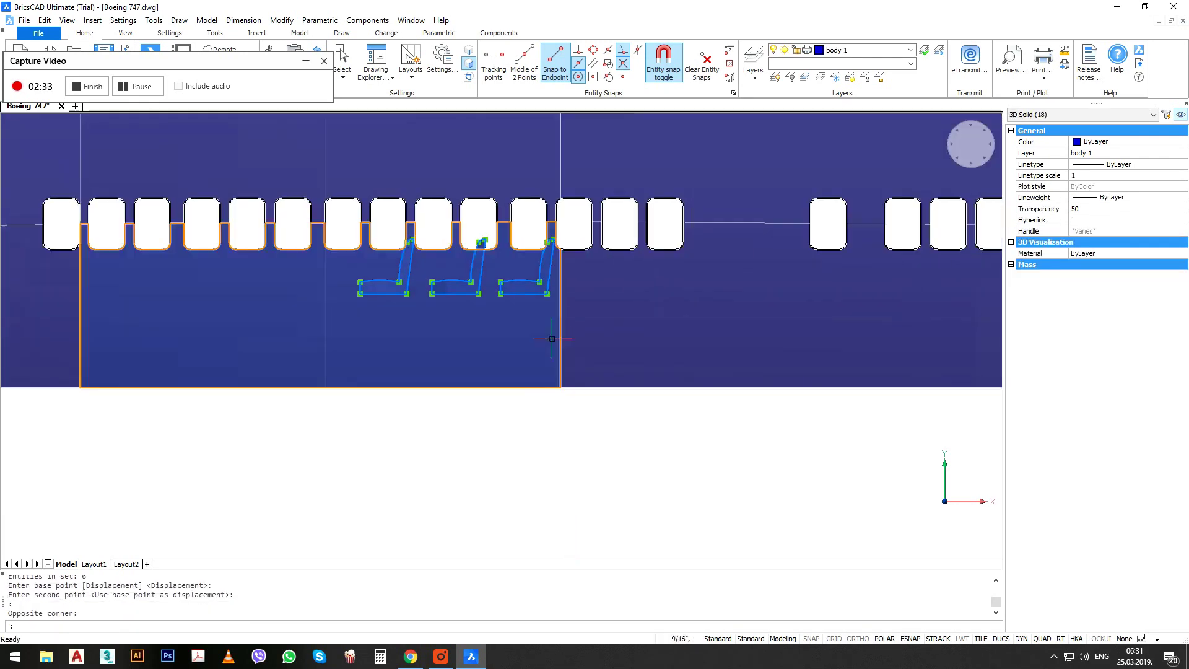
pyautogui.press('Return')
pyautogui.click(371, 406)
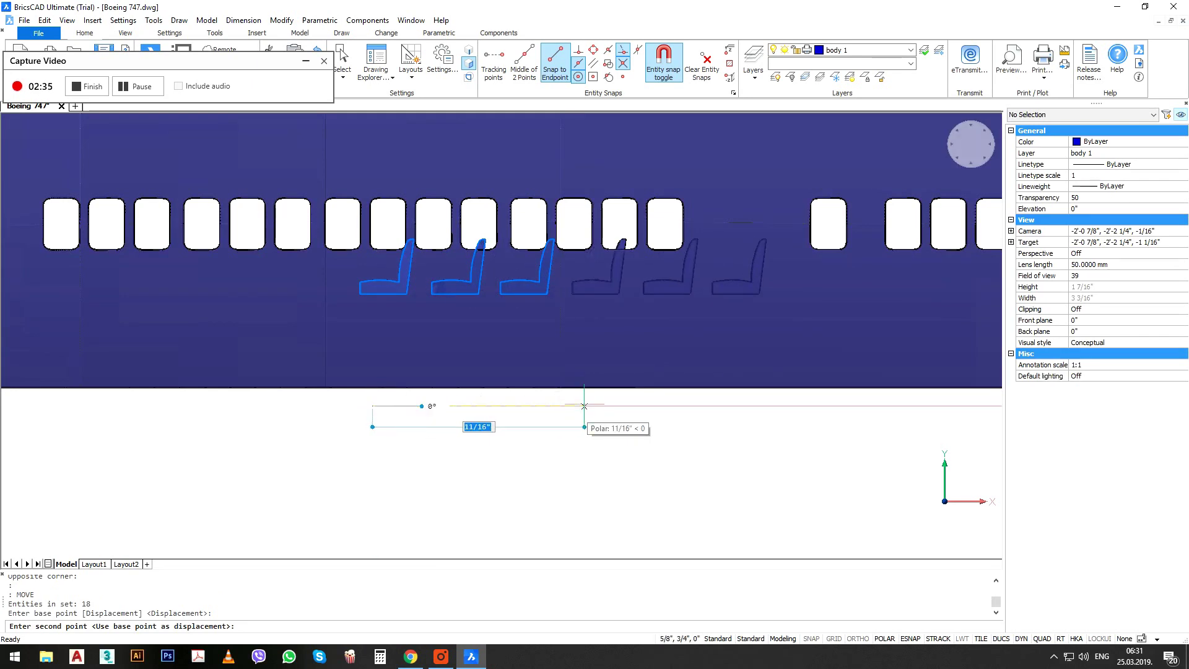
pyautogui.click(584, 406)
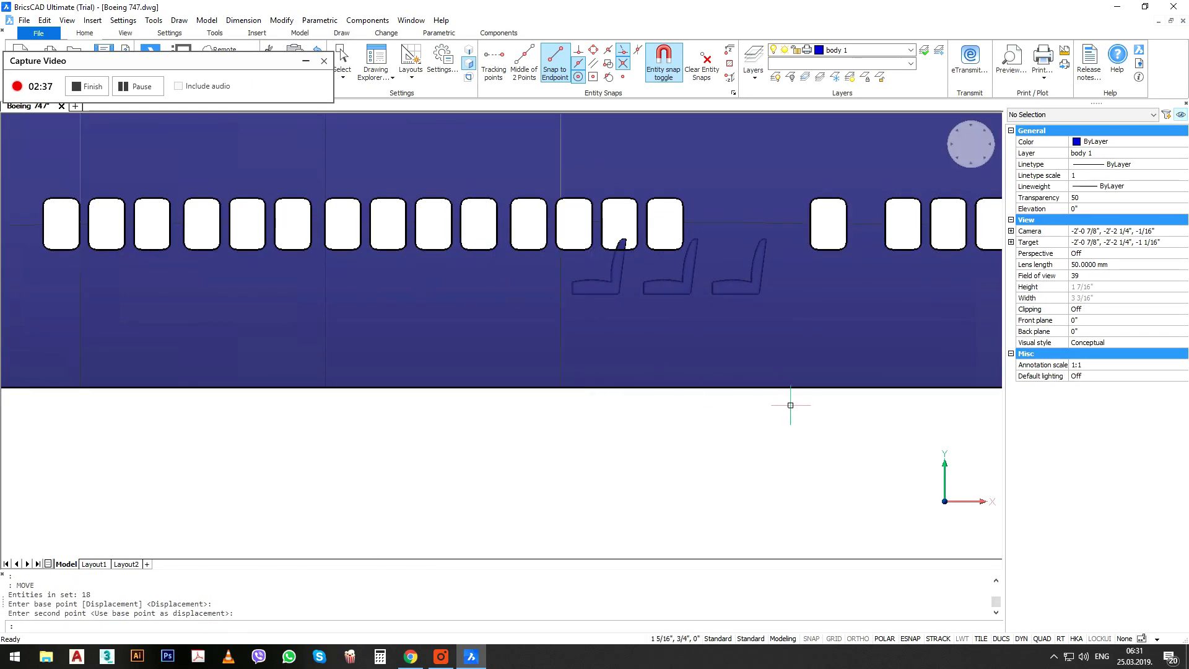
# Copy the three seat rows horizontally into the space just vacated in front of them, continuing the row spacing.
pyautogui.click(382, 492)
pyautogui.click(833, 228)
pyautogui.write('co')
pyautogui.press('Return')
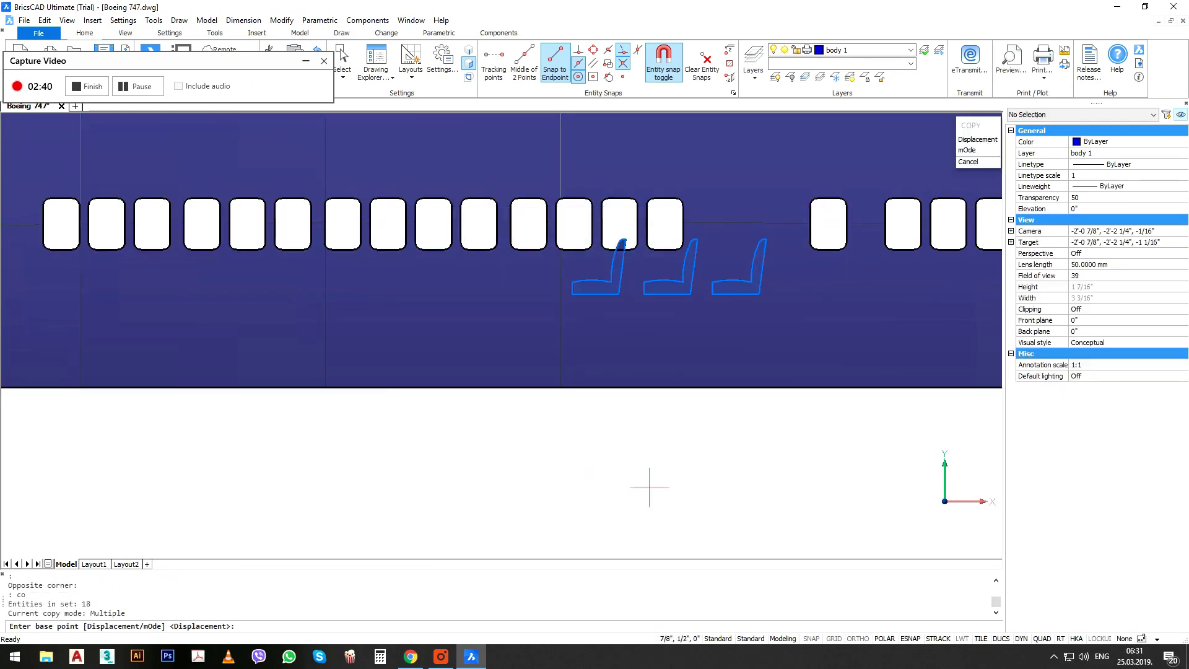
pyautogui.click(656, 486)
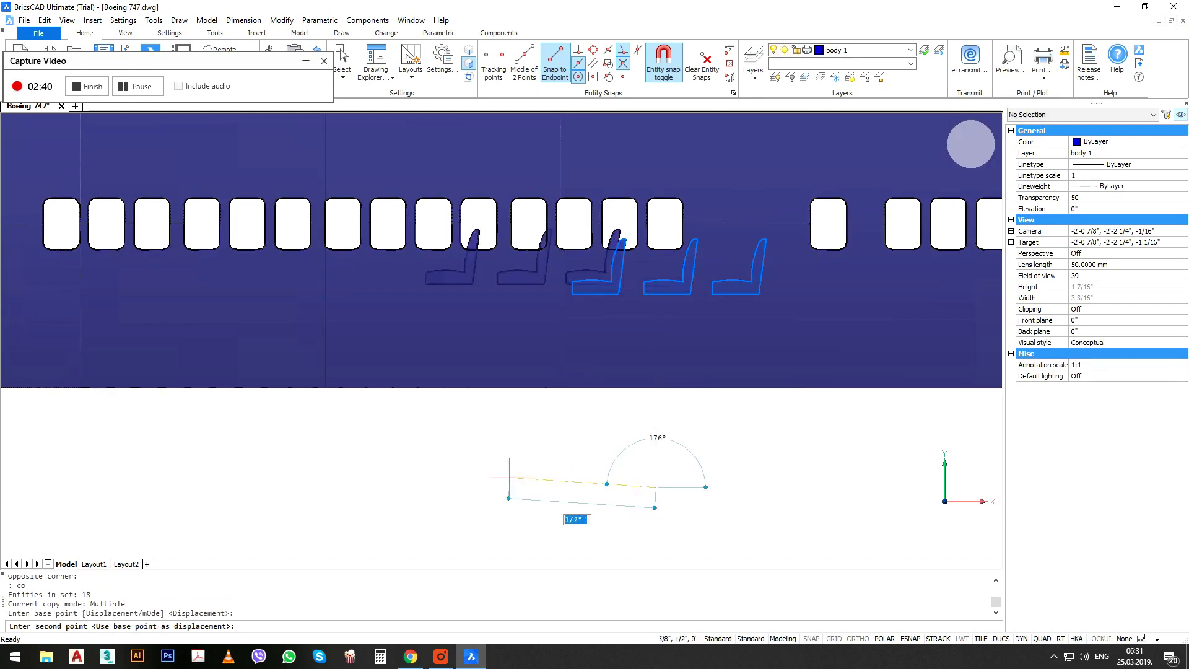
pyautogui.click(450, 486)
# Copy the three seat rows straight backward along the cabin five more times, at intervals of about 11/16".
pyautogui.moveTo(825, 487); pyautogui.dragTo(539, 466, button='middle')
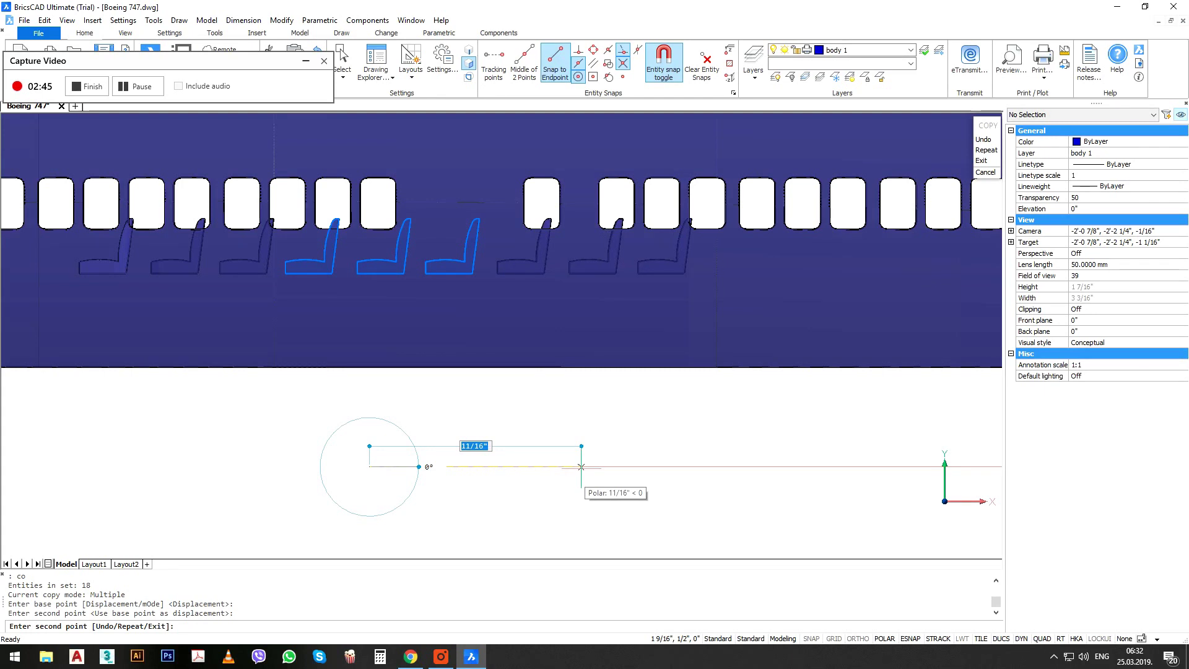
pyautogui.click(581, 466)
pyautogui.click(793, 466)
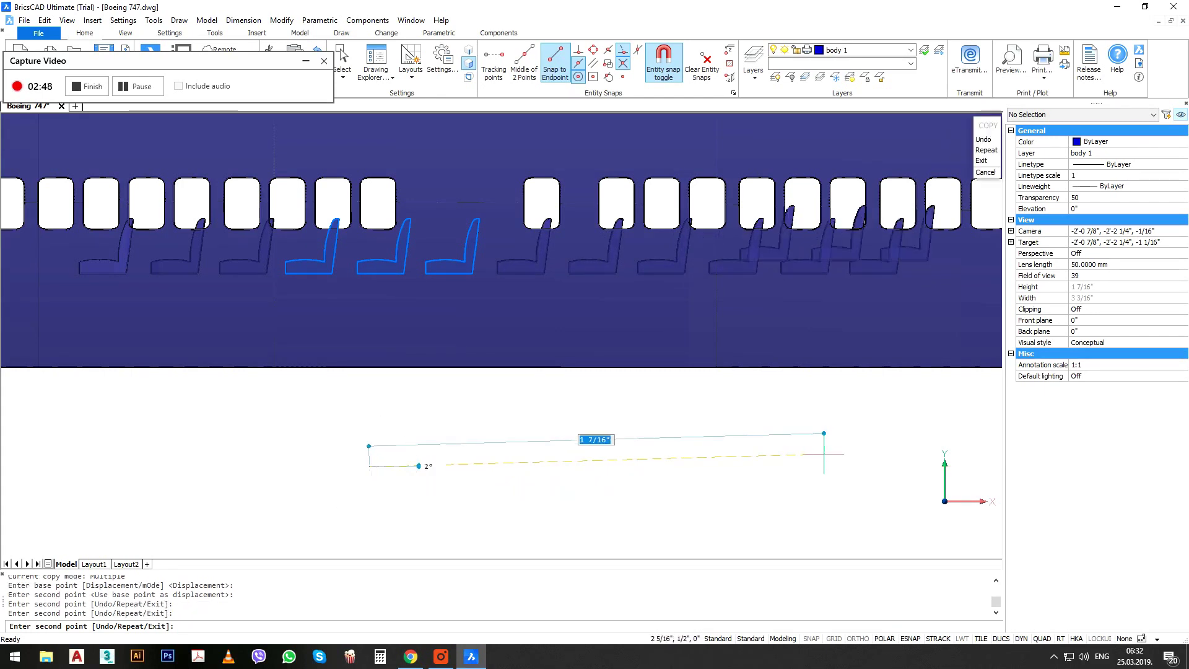
pyautogui.moveTo(822, 453); pyautogui.dragTo(475, 446, button='middle')
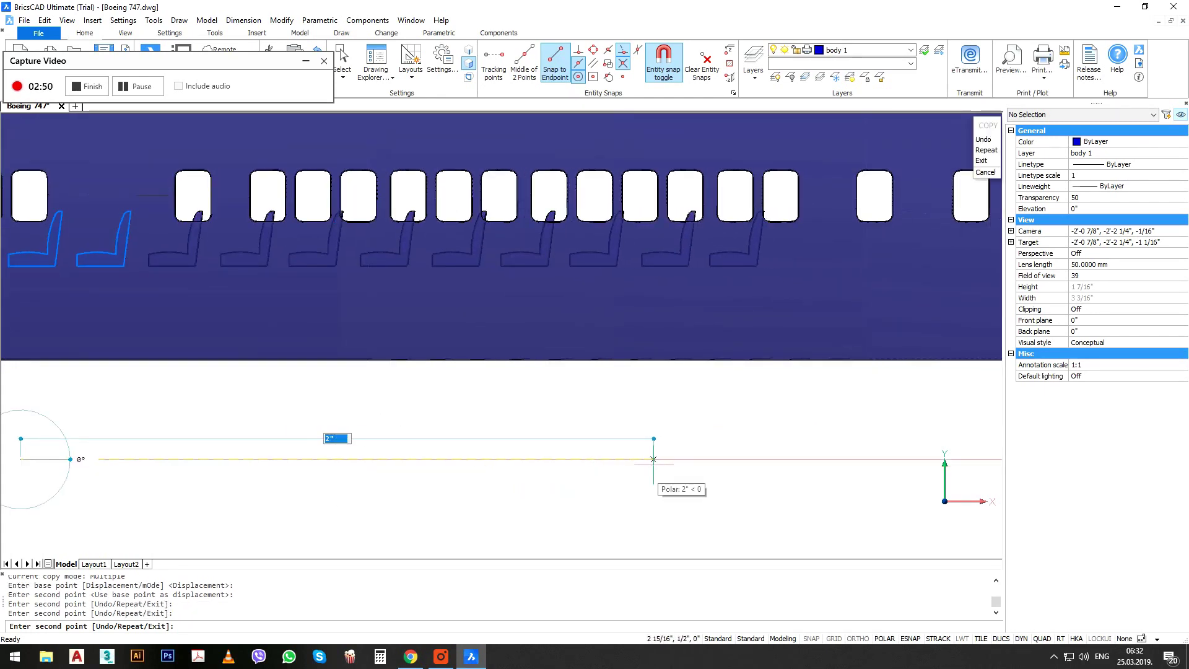
pyautogui.click(656, 459)
pyautogui.moveTo(812, 477); pyautogui.dragTo(580, 472, button='middle')
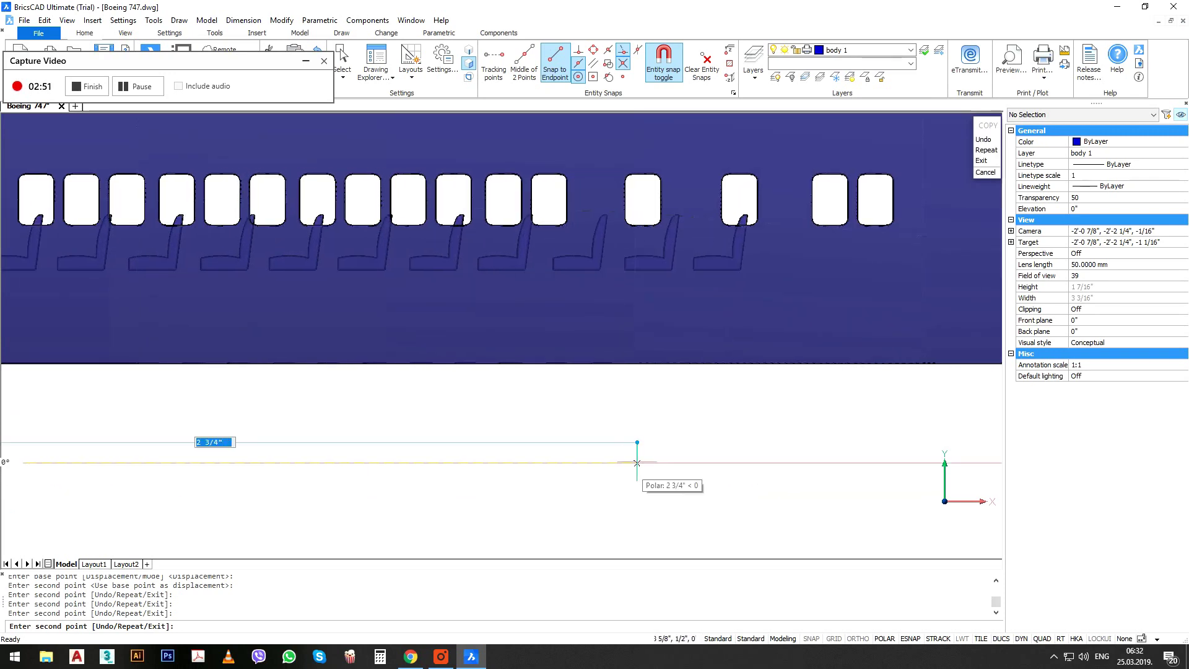
pyautogui.click(631, 467)
pyautogui.moveTo(848, 484); pyautogui.dragTo(629, 479, button='middle')
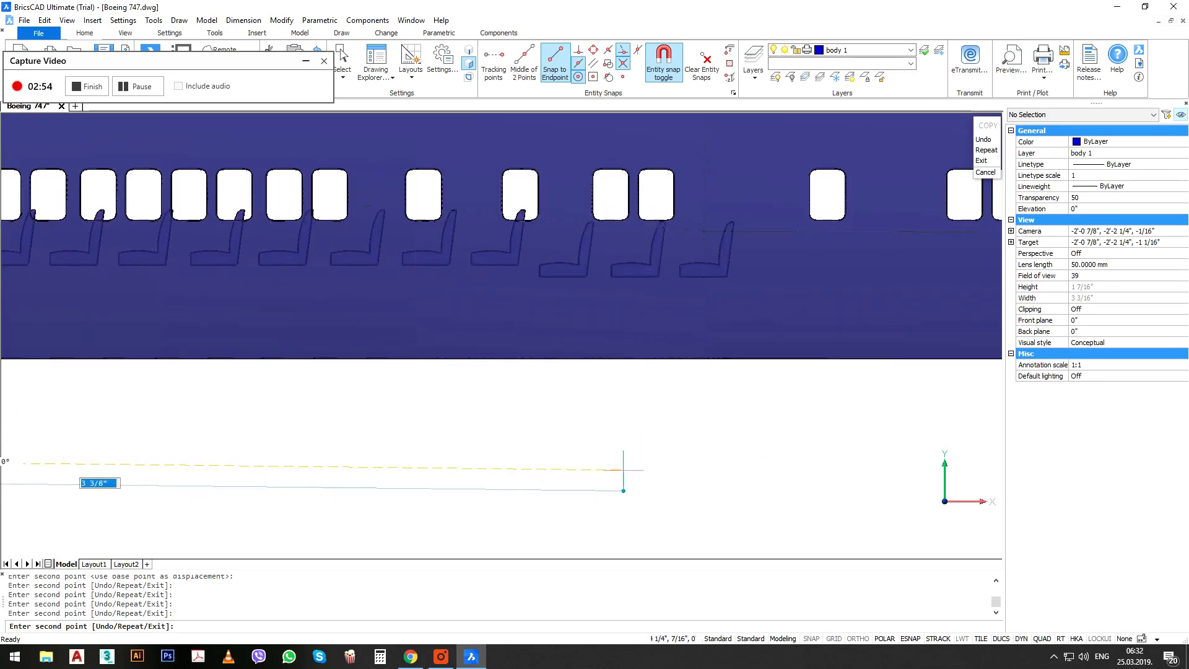
pyautogui.click(627, 458)
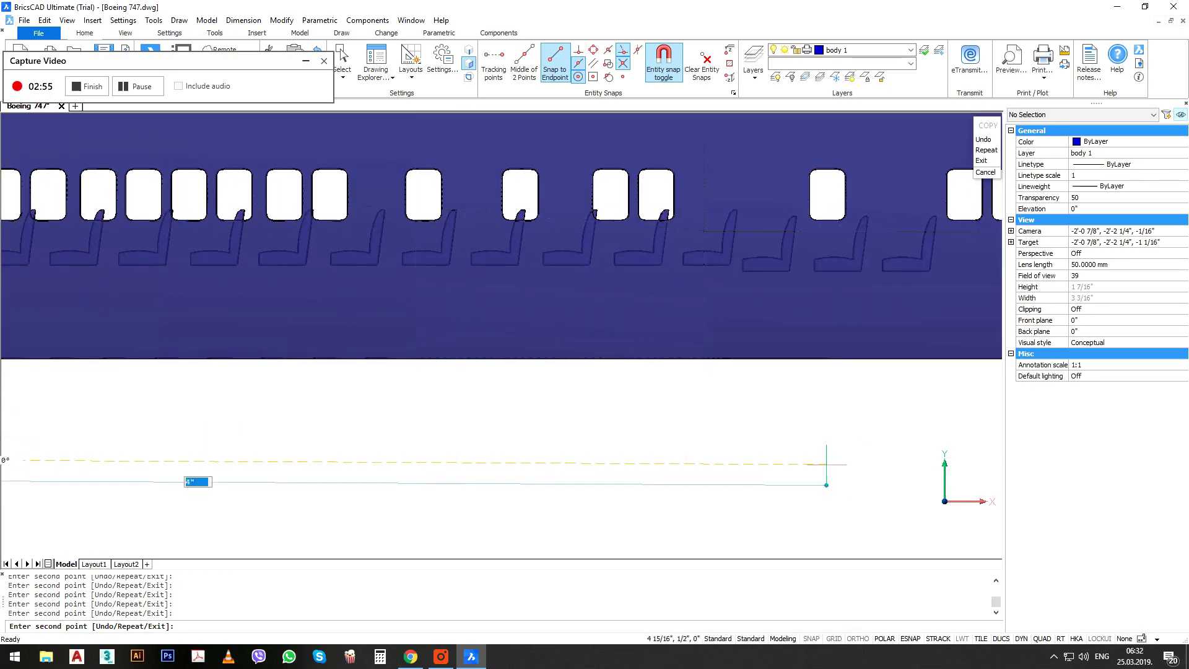
# Continue placing copies of the three-row seat group toward the tail until the rest of the cabin is filled.
pyautogui.scroll(-4, 681, 443)
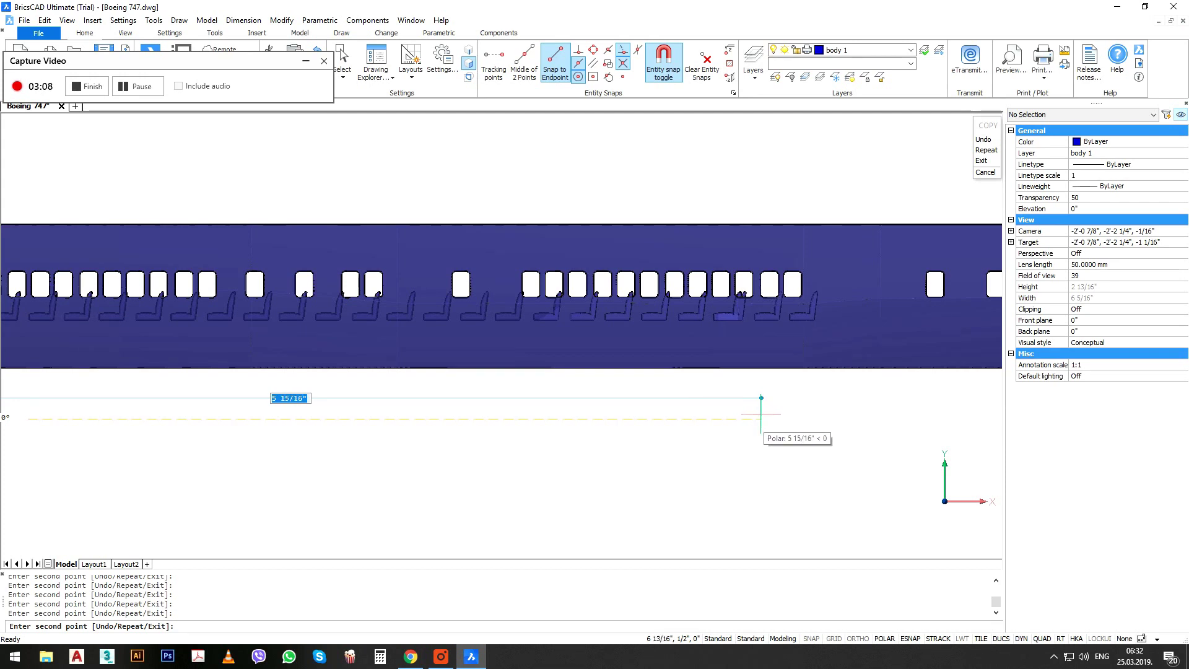
pyautogui.click(761, 413)
pyautogui.moveTo(844, 432); pyautogui.dragTo(637, 418, button='middle')
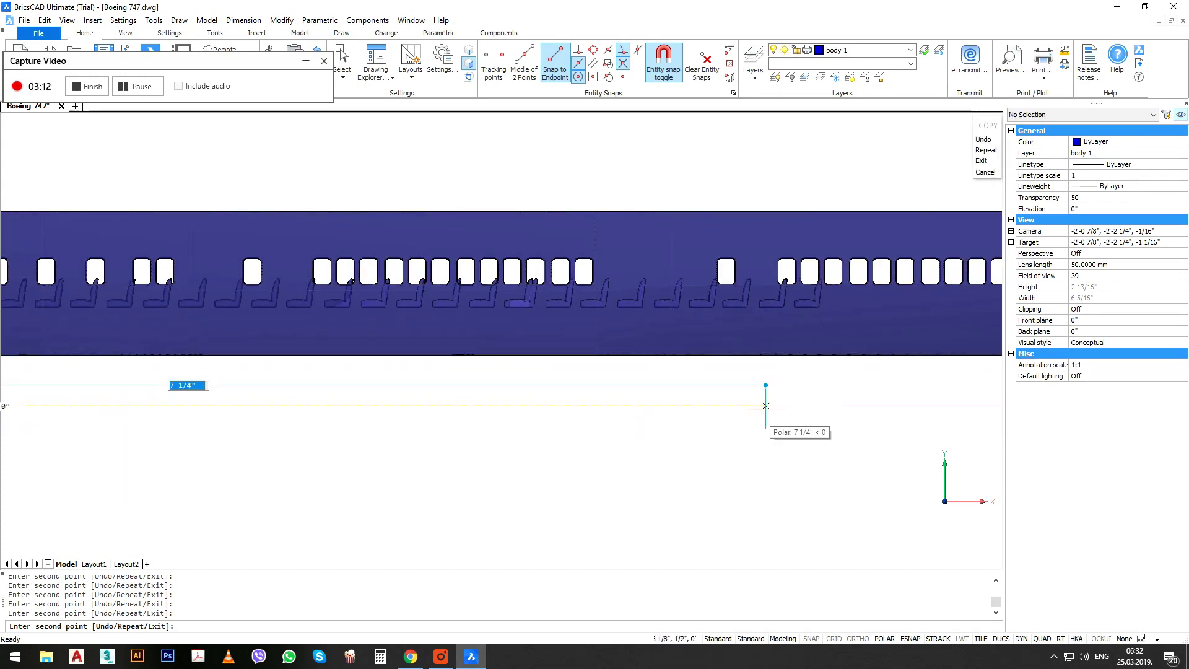
pyautogui.moveTo(823, 405); pyautogui.dragTo(648, 398, button='middle')
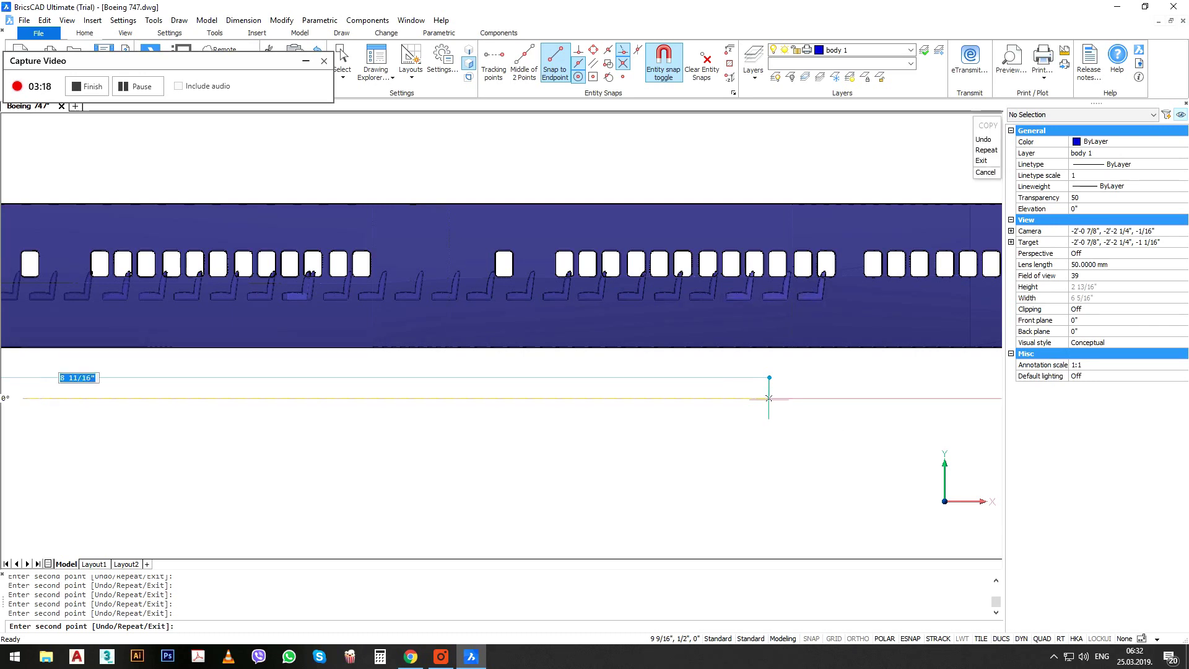
pyautogui.moveTo(769, 398); pyautogui.dragTo(618, 406, button='middle')
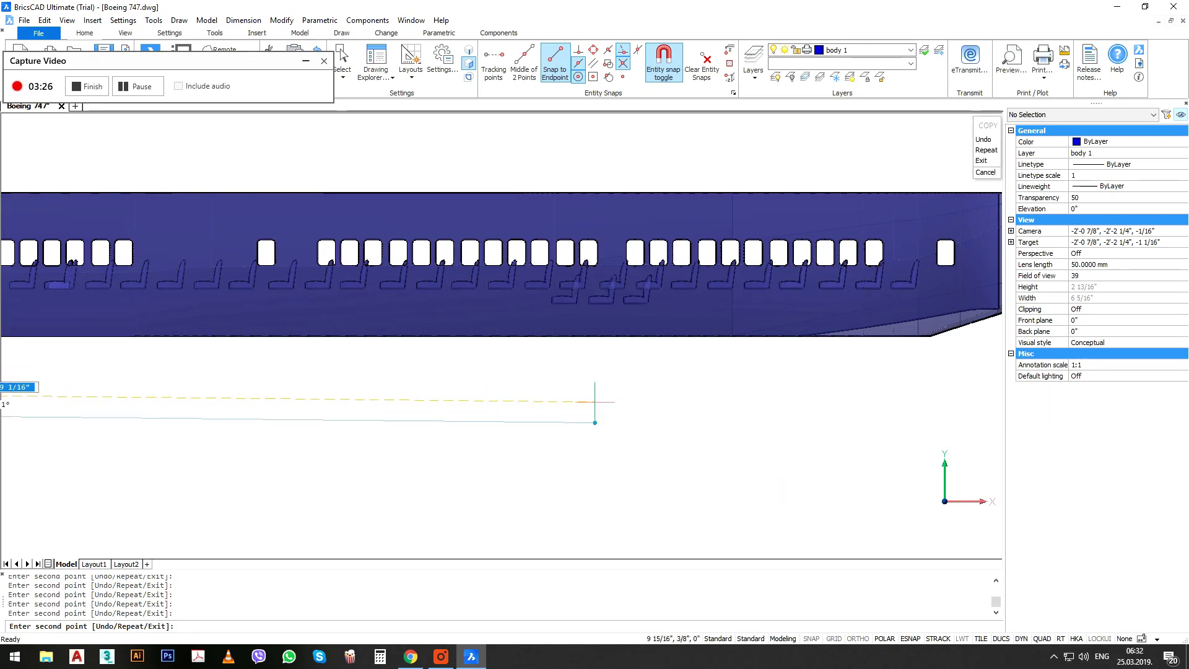
pyautogui.press('Return')
# Delete the duplicate row of six seats that overlaps another row in the middle of the cabin.
pyautogui.moveTo(329, 356); pyautogui.dragTo(725, 389, button='middle')
pyautogui.scroll(9, 455, 310)
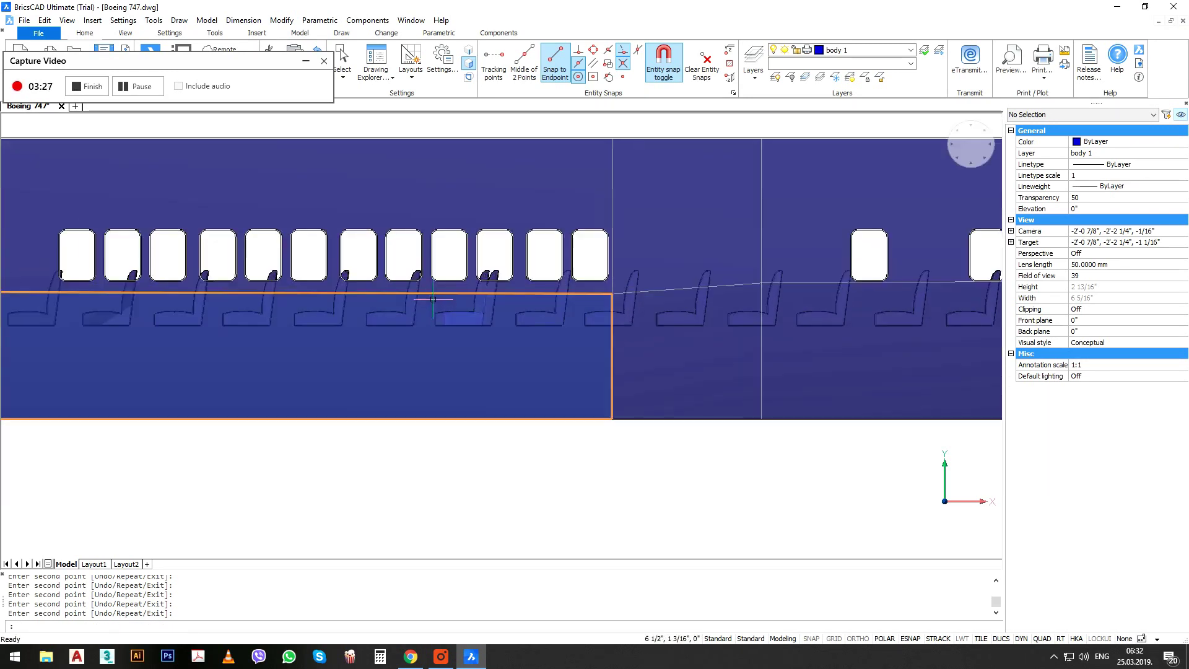
pyautogui.click(606, 215)
pyautogui.click(585, 257)
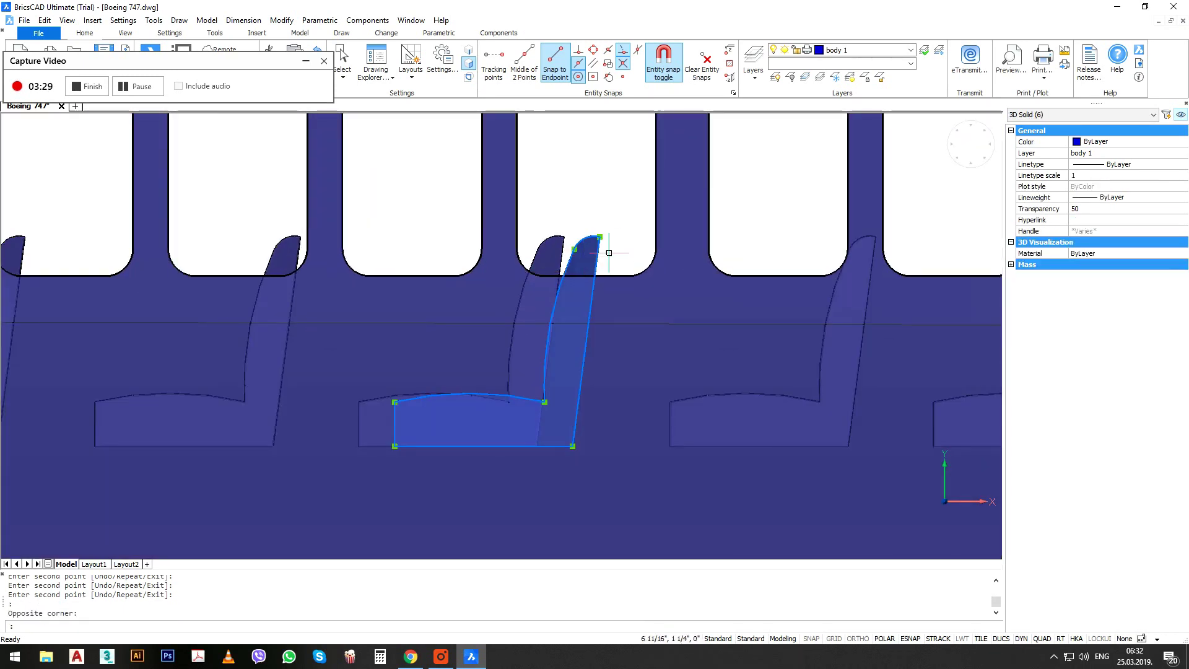
pyautogui.press('Delete')
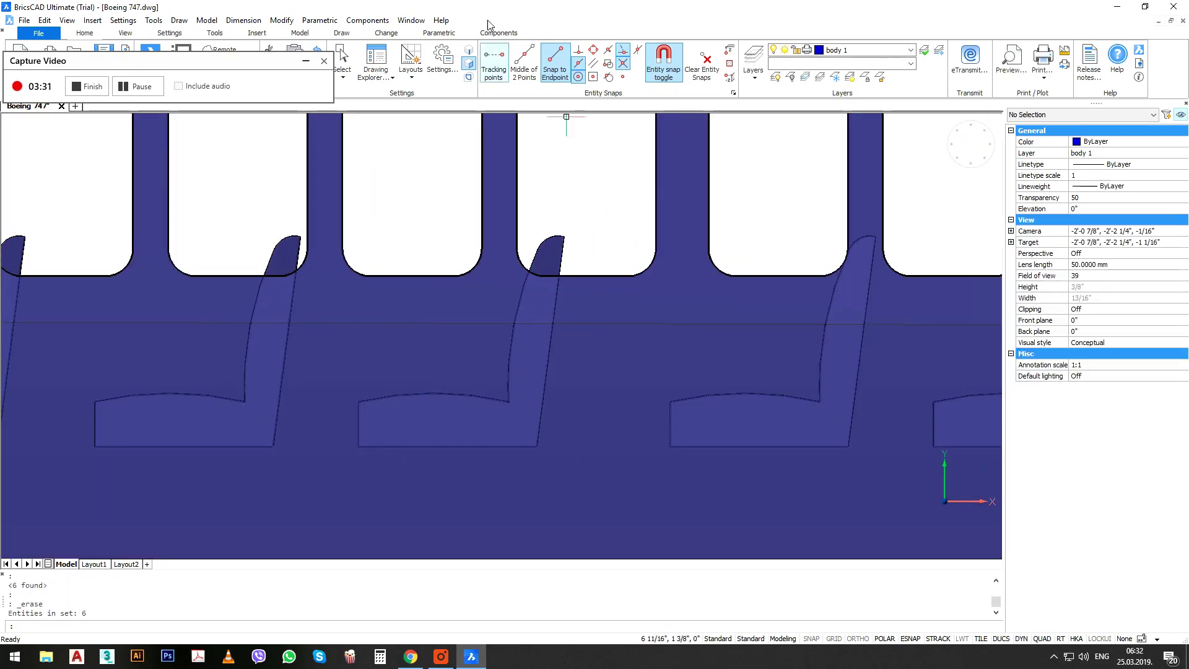
# Move the remaining seat row at that spot slightly backward to even out the gaps to its neighbours.
pyautogui.click(559, 229)
pyautogui.scroll(-3, 549, 234)
pyautogui.scroll(3, 549, 234)
pyautogui.write('m')
pyautogui.press('Return')
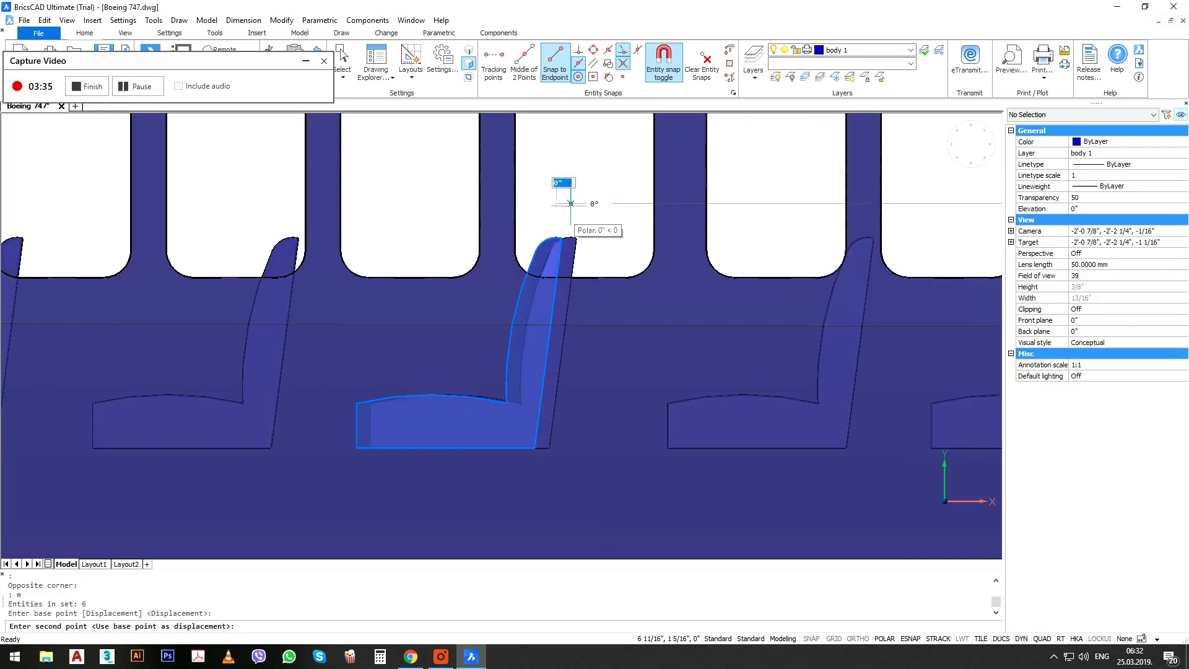
pyautogui.click(558, 204)
# Examine the seat rows in an angled view, from the front of the cabin to the tail.
pyautogui.scroll(-5, 548, 228)
pyautogui.keyDown('shift'); pyautogui.moveTo(491, 271); pyautogui.dragTo(531, 331, button='middle'); pyautogui.keyUp('shift')
pyautogui.scroll(-5, 284, 317)
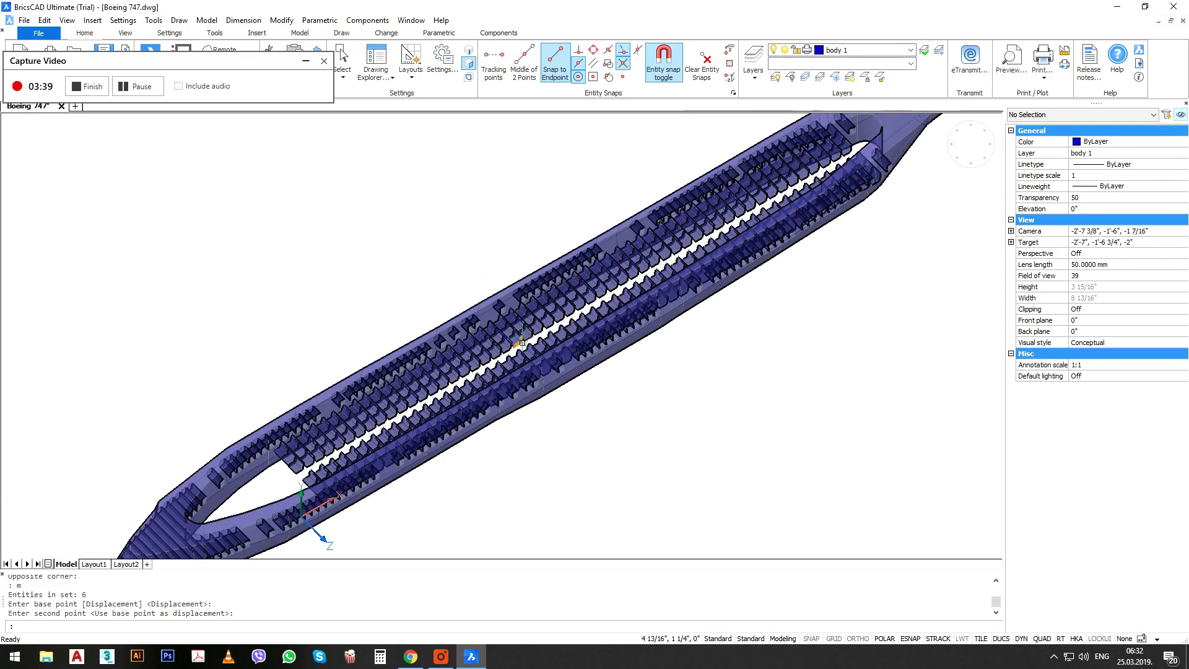
pyautogui.scroll(4, 900, 158)
pyautogui.scroll(-5, 845, 140)
pyautogui.scroll(3, 224, 481)
pyautogui.click(236, 472)
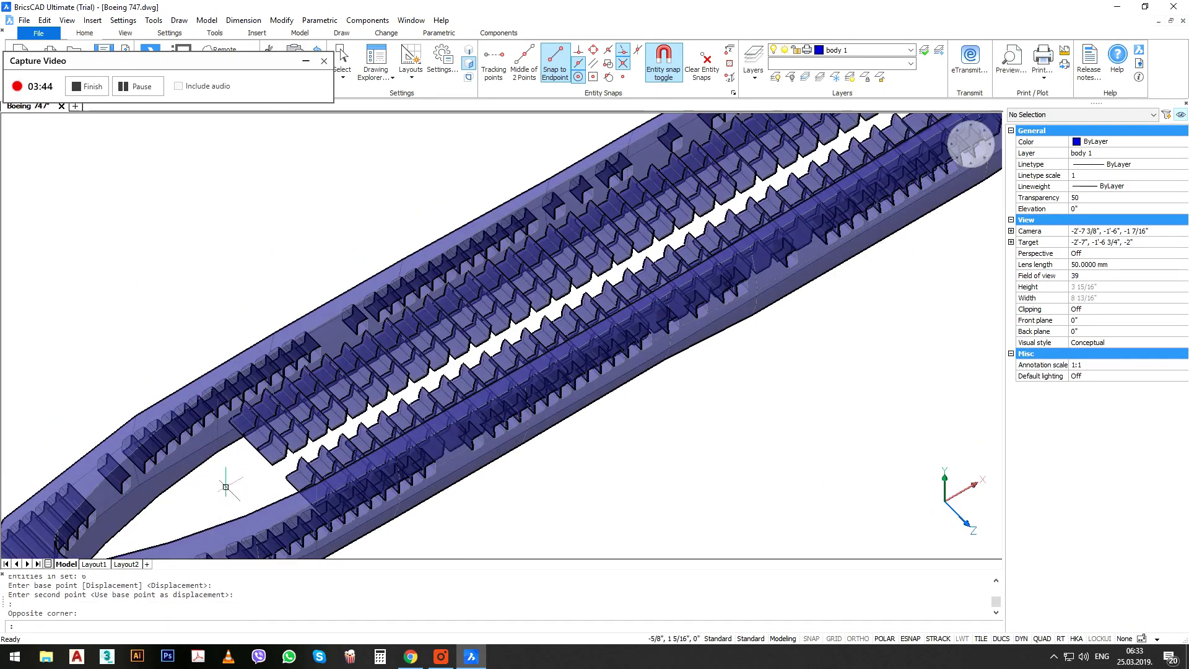
pyautogui.scroll(-5, 260, 483)
pyautogui.scroll(5, 635, 266)
pyautogui.moveTo(635, 265); pyautogui.dragTo(626, 320, button='middle')
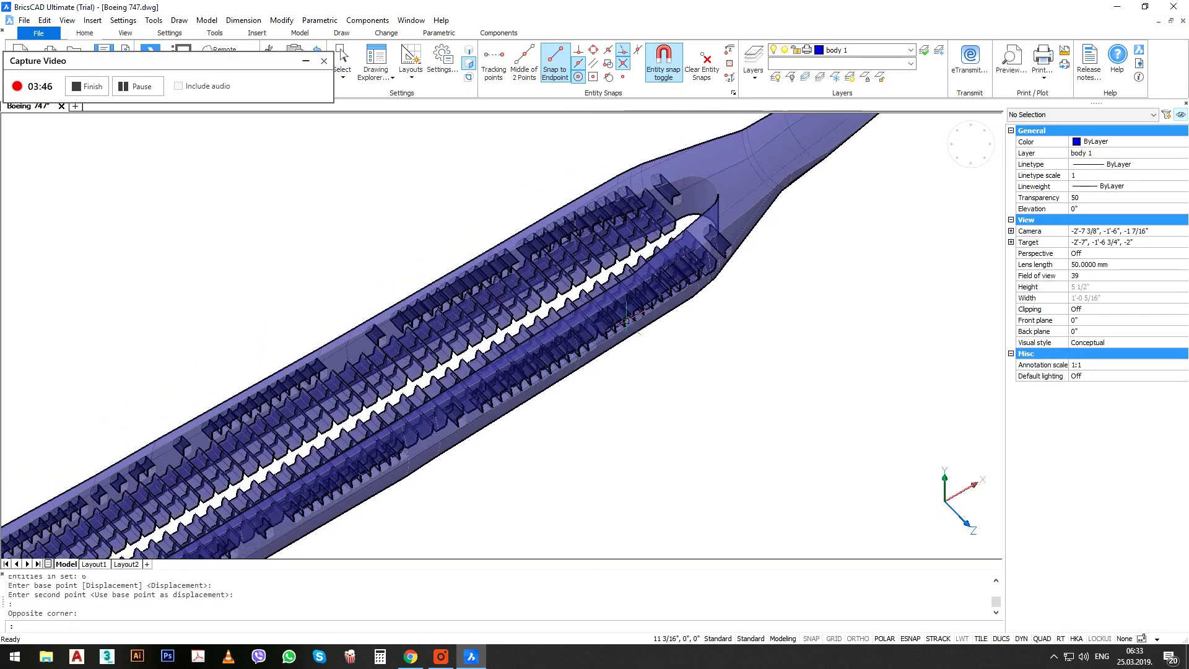
# From the top view, delete the three rearmost seat rows on both sides of the aisle, keeping the fuselage.
pyautogui.click(970, 144)
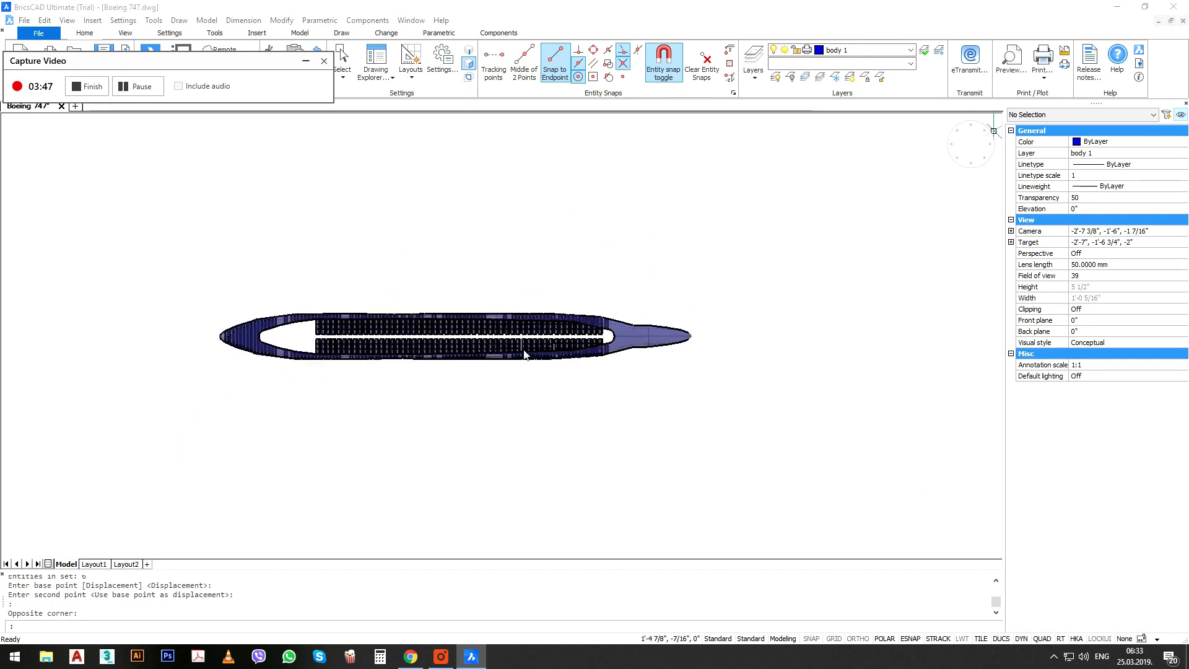
pyautogui.scroll(5, 603, 364)
pyautogui.click(759, 153)
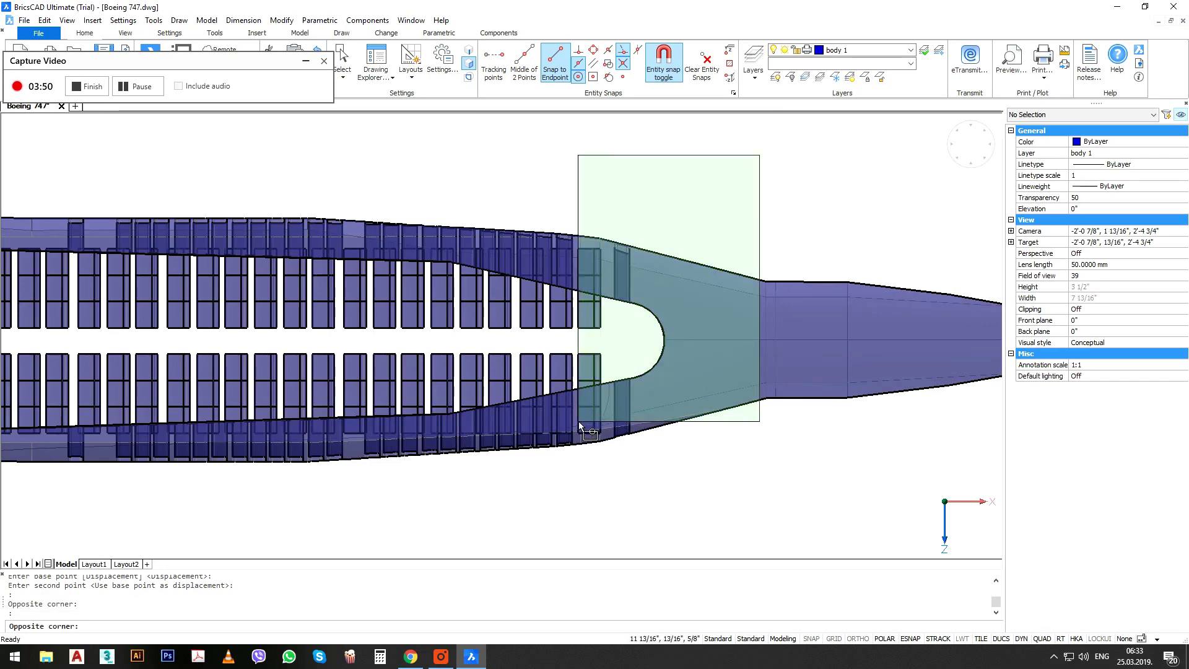
pyautogui.click(528, 494)
pyautogui.keyDown('shift'); pyautogui.click(715, 254); pyautogui.keyUp('shift')
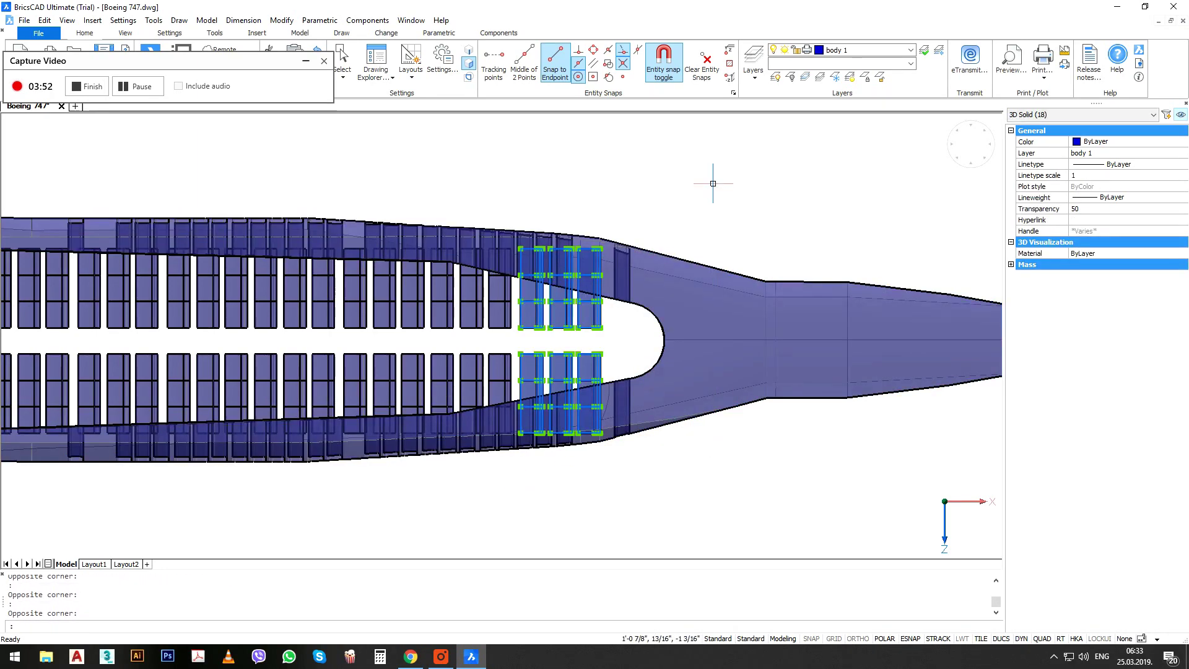
pyautogui.press('Delete')
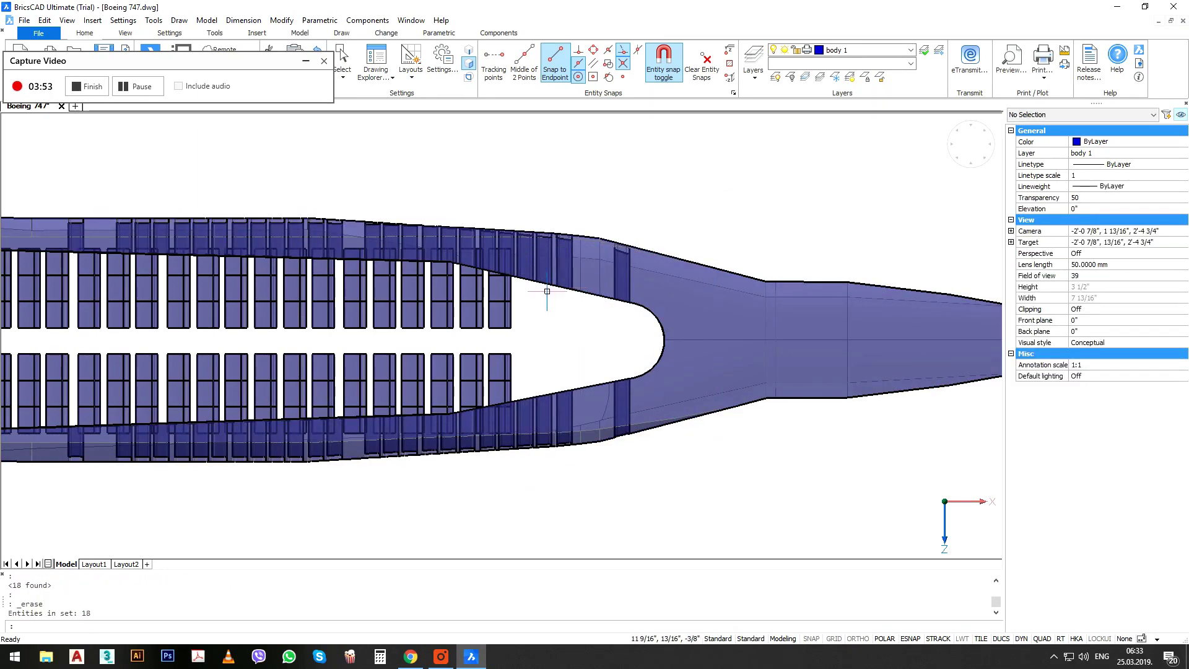
# Draw a narrow upright rectangle against the fuselage side wall just in front of the first seat row.
pyautogui.scroll(-3, 547, 291)
pyautogui.scroll(4, 212, 371)
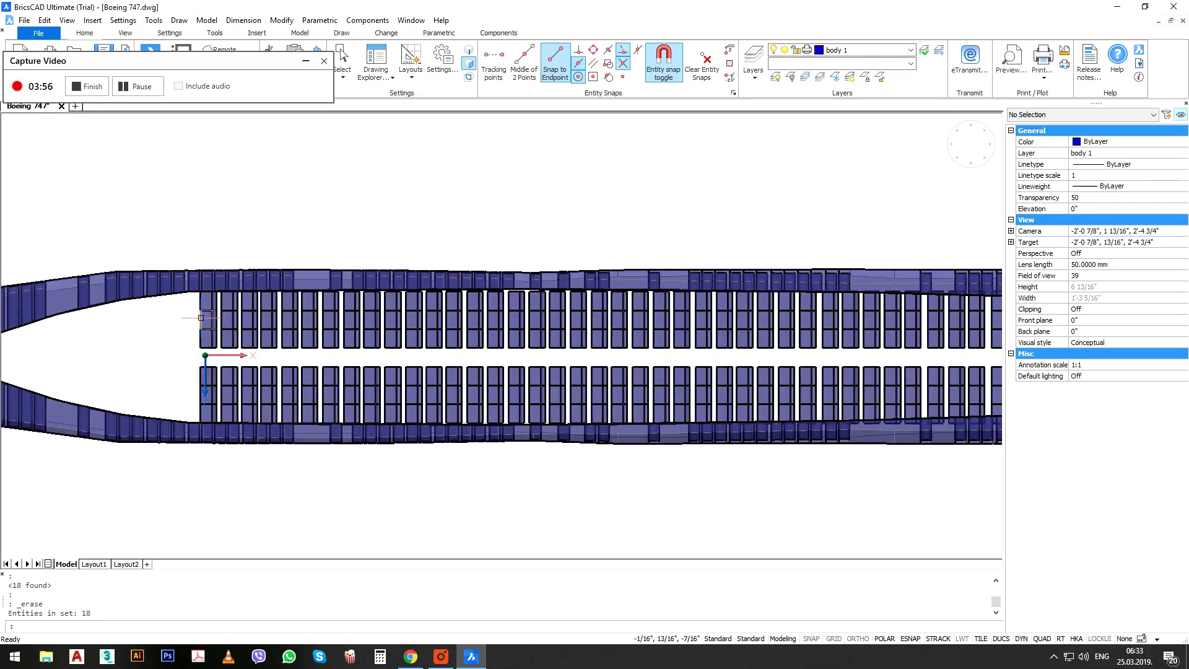
pyautogui.moveTo(200, 317); pyautogui.dragTo(488, 325, button='middle')
pyautogui.keyDown('shift'); pyautogui.moveTo(345, 388); pyautogui.dragTo(425, 385, button='middle'); pyautogui.keyUp('shift')
pyautogui.scroll(-3, 363, 402)
pyautogui.scroll(5, 362, 466)
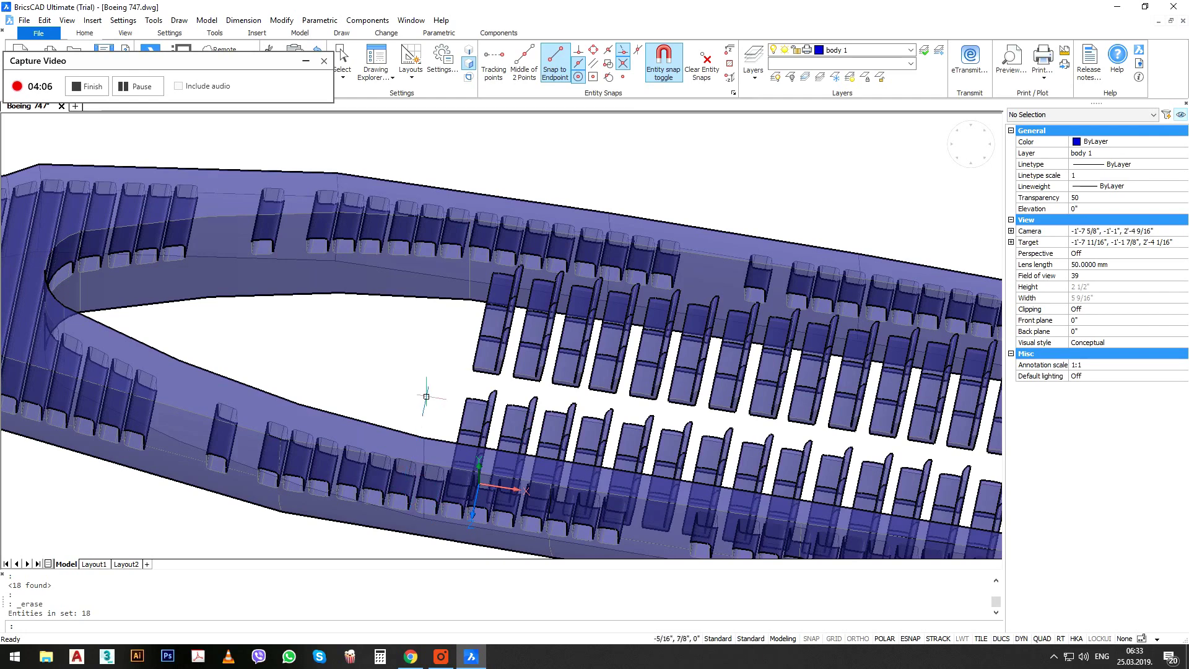
pyautogui.write('c')
pyautogui.press('Return')
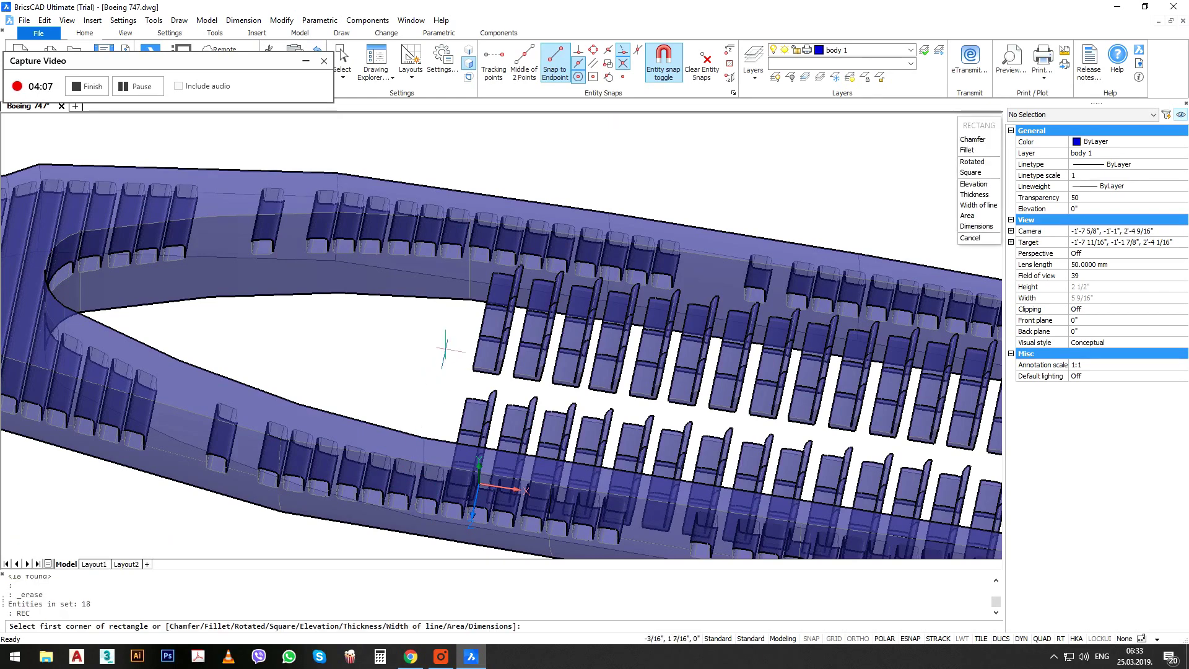
pyautogui.click(469, 300)
pyautogui.scroll(-2, 434, 380)
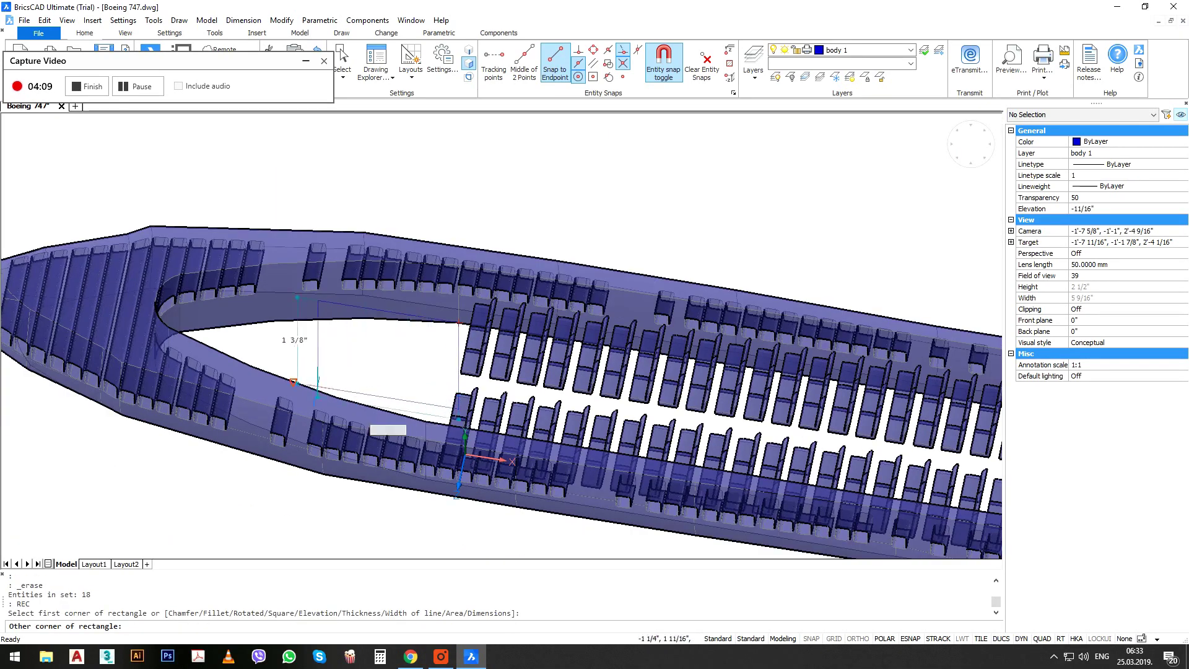
pyautogui.scroll(1, 459, 426)
pyautogui.scroll(4, 438, 227)
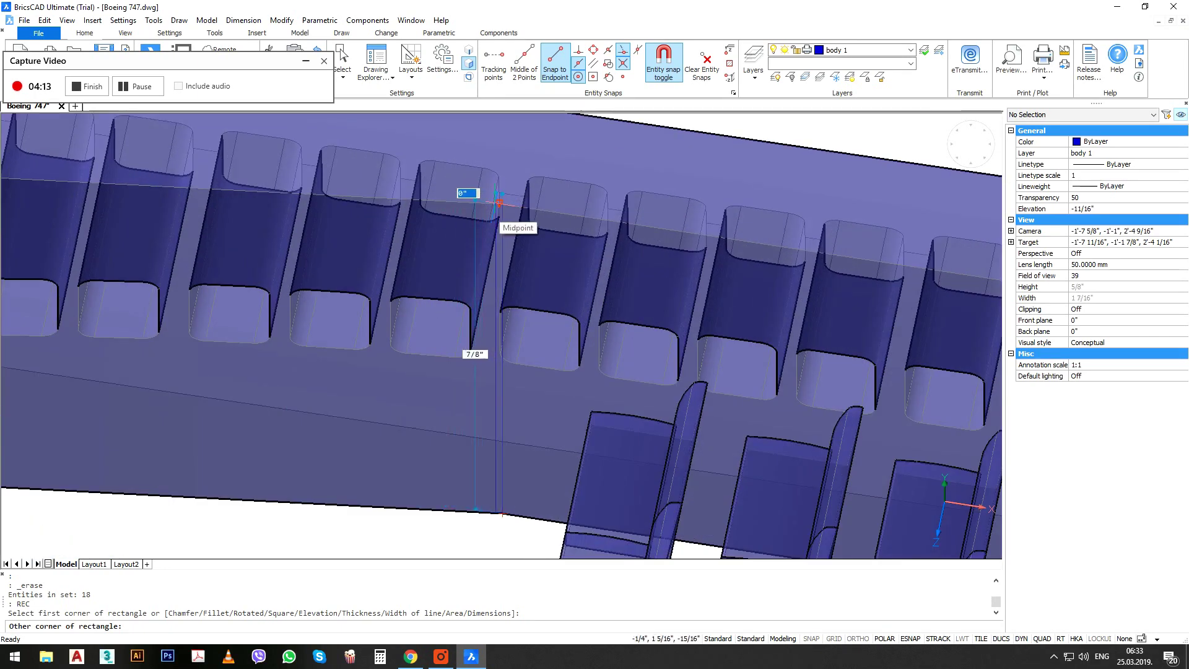
pyautogui.scroll(2, 499, 202)
pyautogui.click(499, 204)
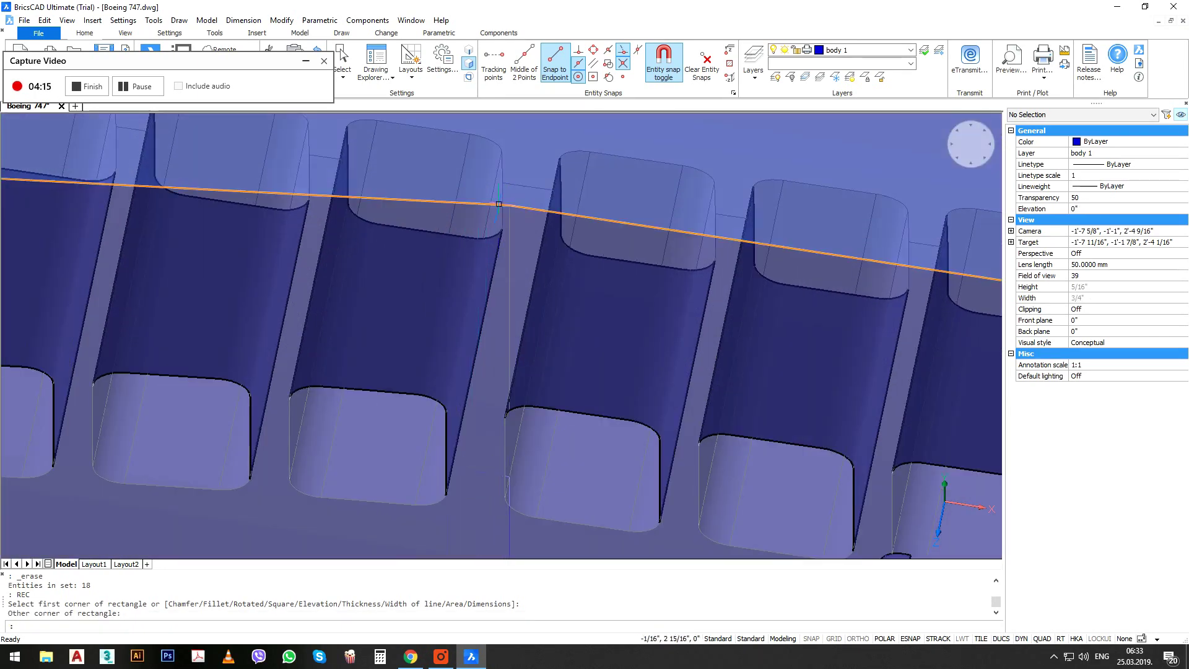
# Stretch the rectangle's upper edge 3/8" straight up to the top edge of the fuselage wall.
pyautogui.scroll(-5, 497, 261)
pyautogui.scroll(4, 486, 512)
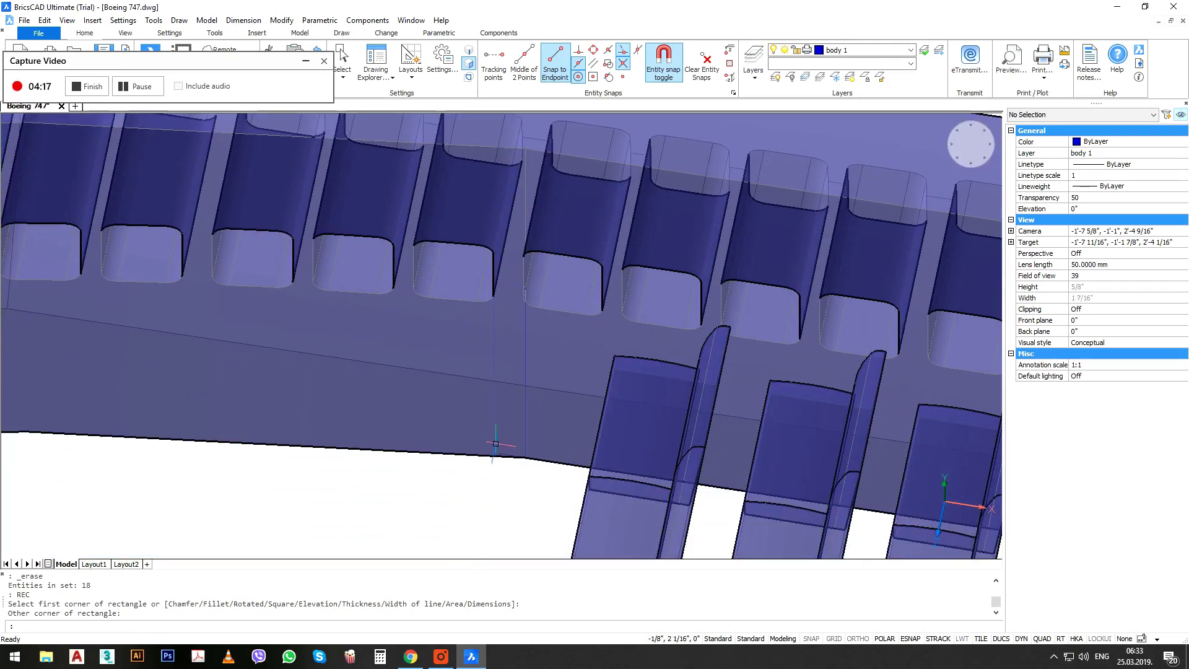
pyautogui.click(464, 519)
pyautogui.click(534, 218)
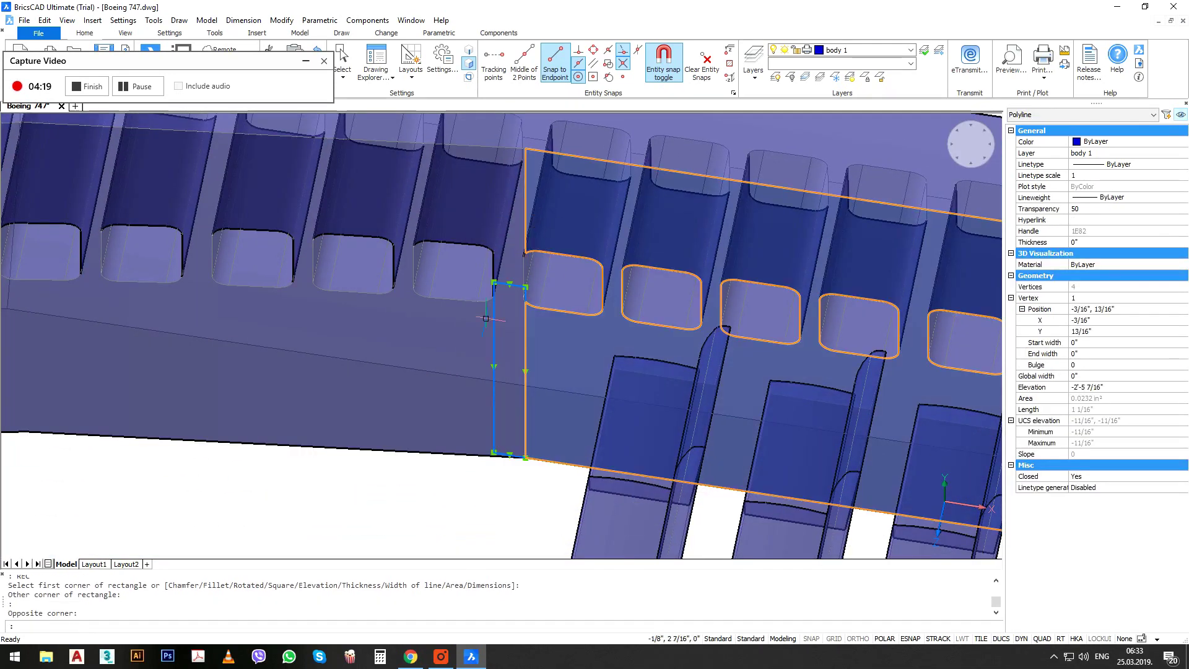
pyautogui.click(507, 283)
pyautogui.click(510, 283)
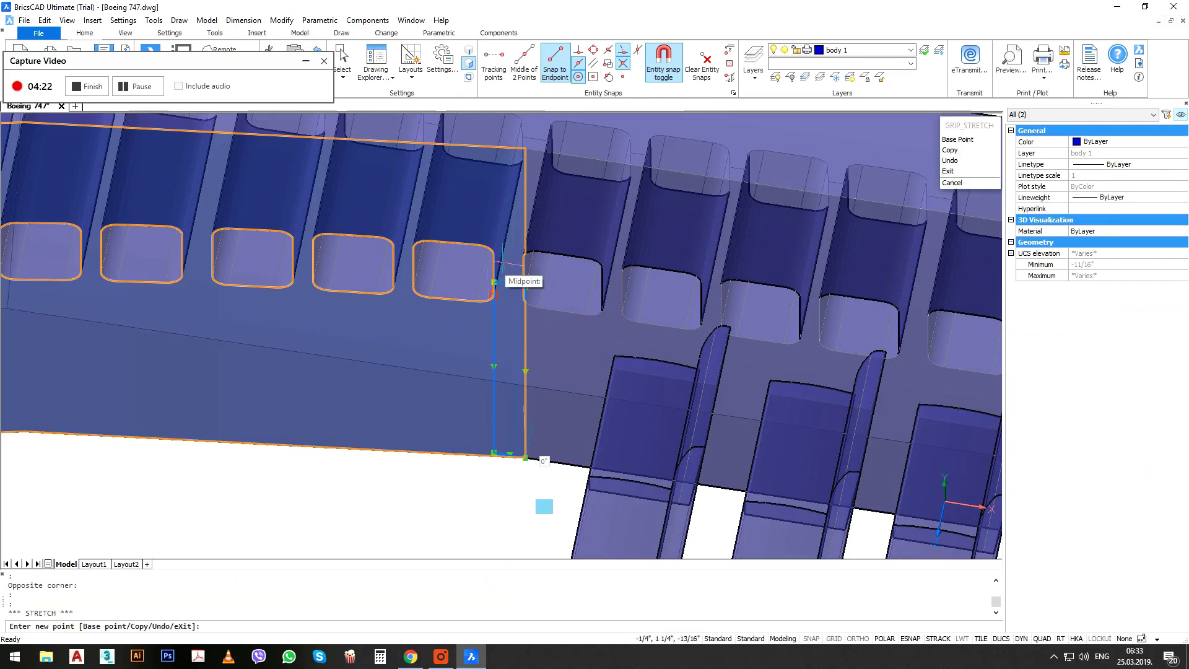
pyautogui.moveTo(503, 223); pyautogui.dragTo(512, 311, button='middle')
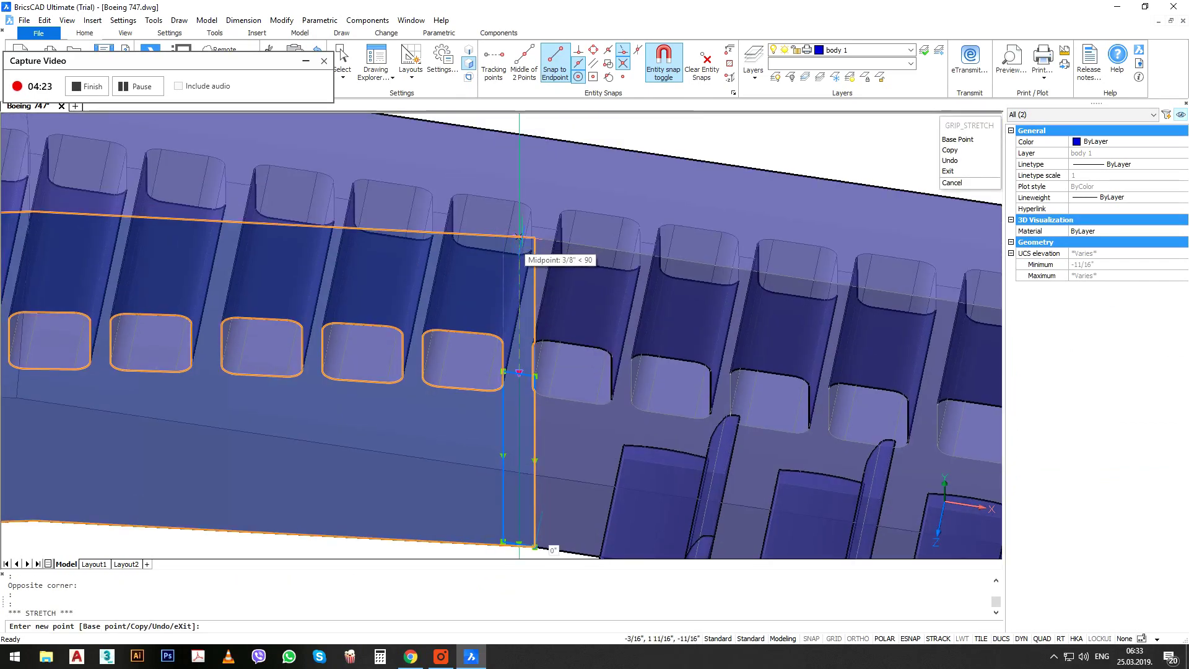
pyautogui.scroll(3, 519, 236)
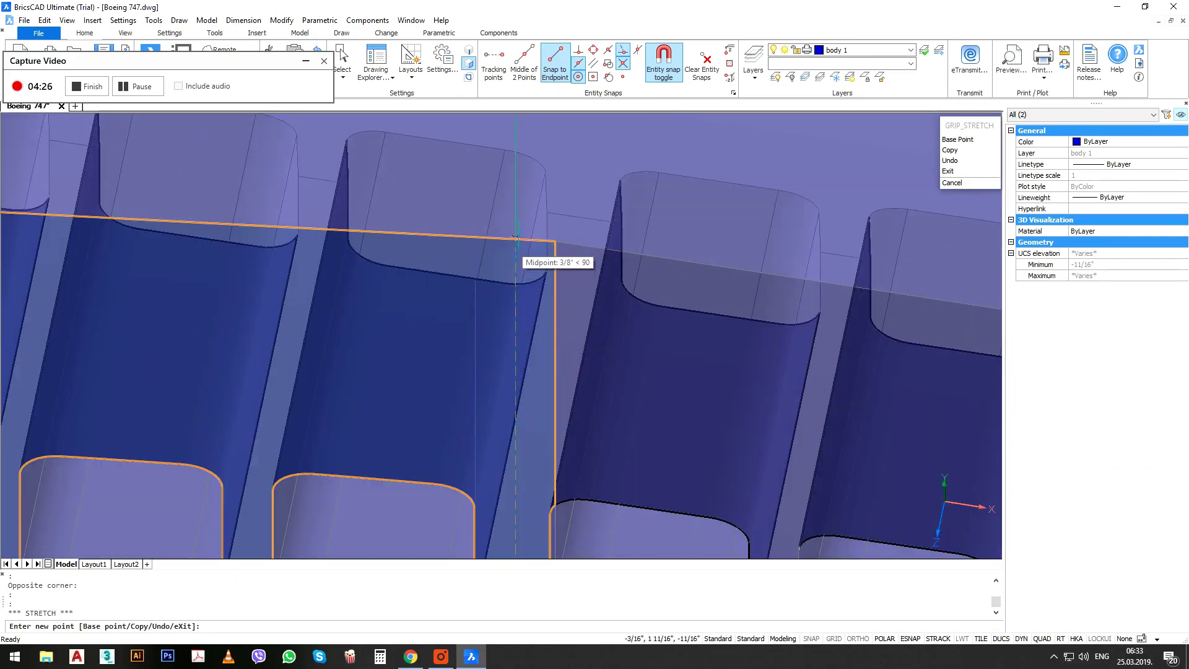
pyautogui.click(515, 238)
# Narrow the rectangle by stretching its forward edge 1/16" toward the seats.
pyautogui.scroll(-5, 515, 238)
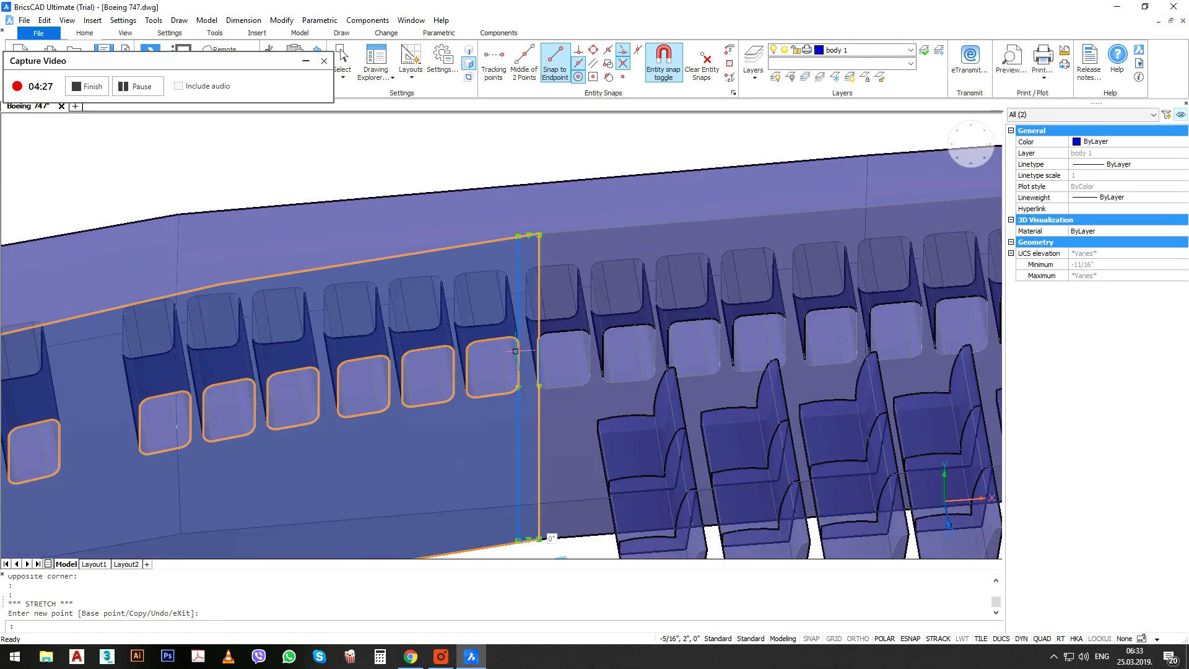
pyautogui.scroll(5, 498, 366)
pyautogui.click(509, 354)
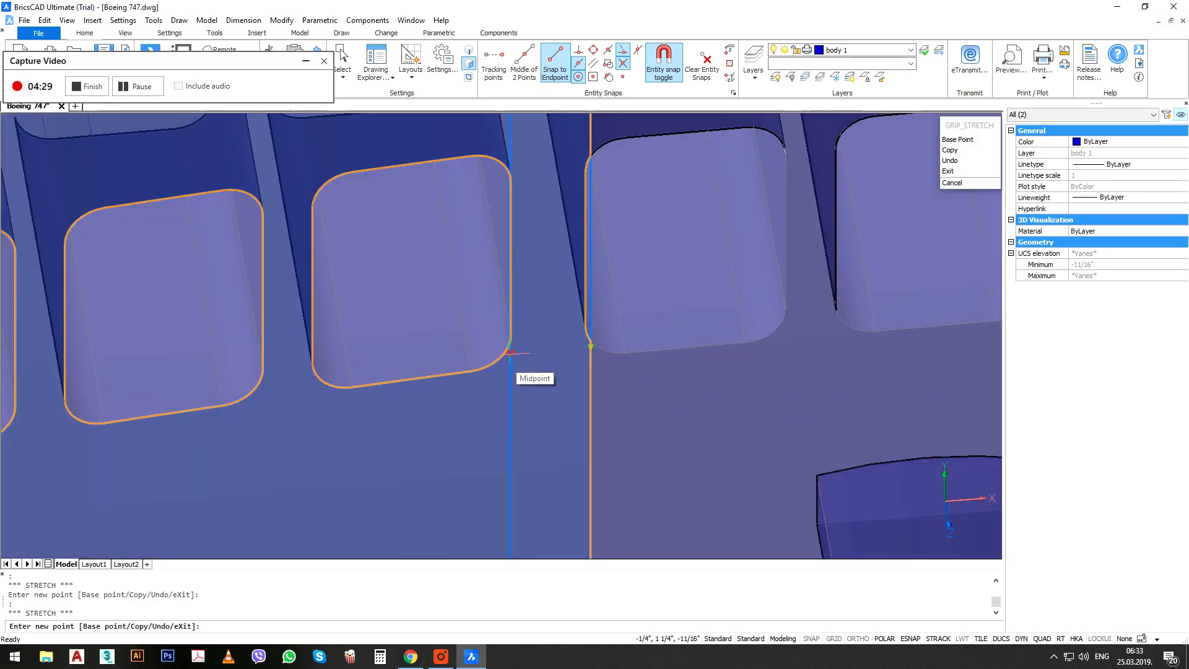
pyautogui.click(575, 349)
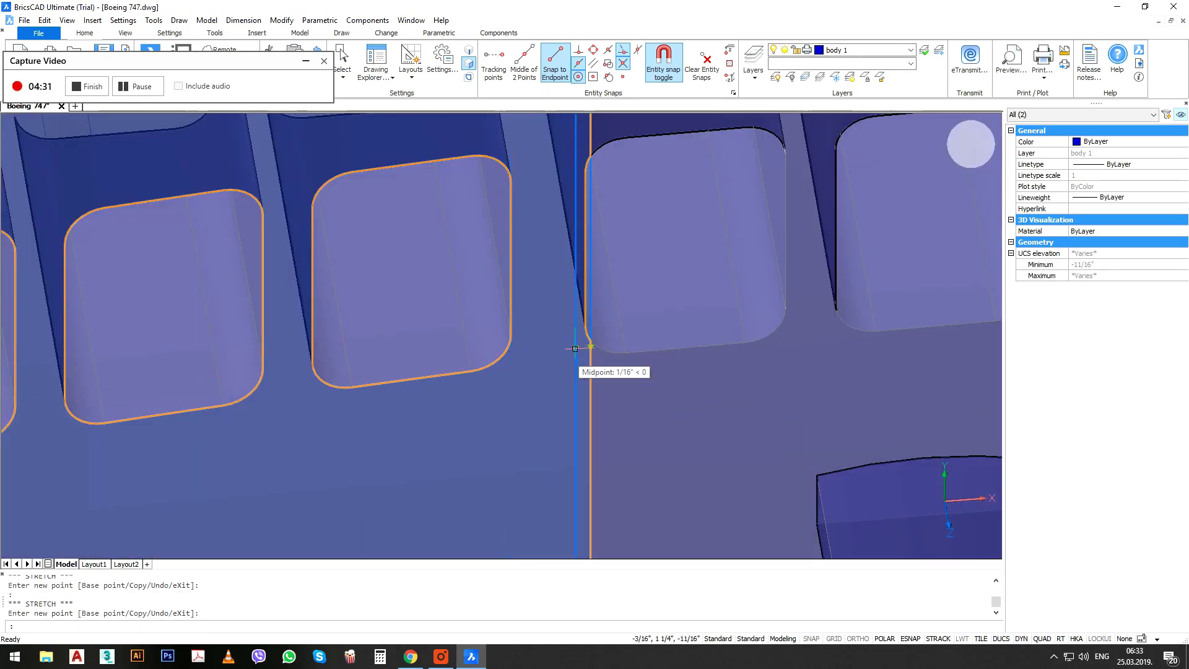
# Try to move the narrow rectangle in front of the first seat row slightly toward the nose.
pyautogui.scroll(-6, 496, 363)
pyautogui.scroll(3, 534, 192)
pyautogui.scroll(-3, 534, 193)
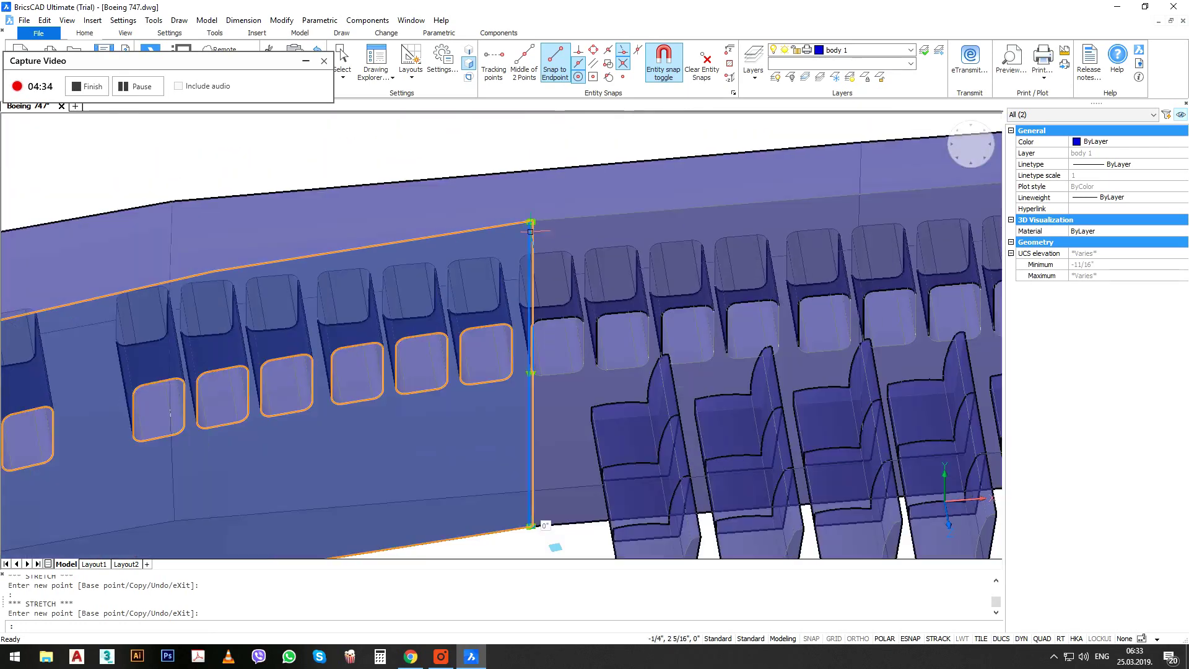
pyautogui.write('m')
pyautogui.press('Return')
pyautogui.click(561, 151)
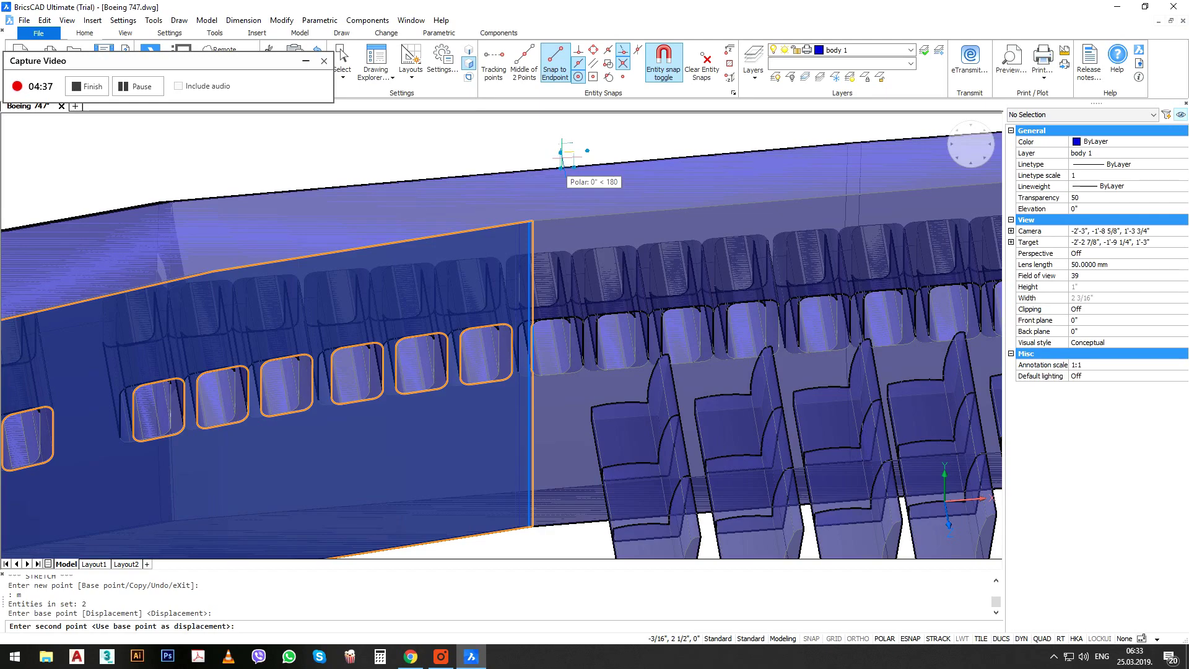
pyautogui.click(561, 158)
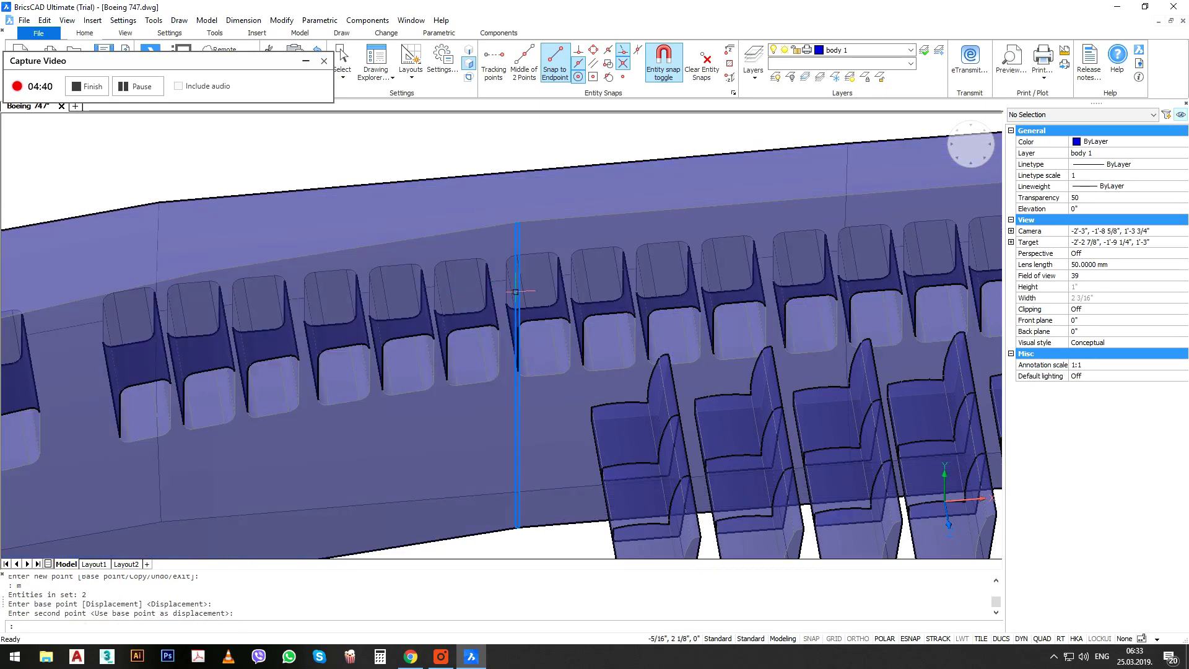
pyautogui.scroll(-5, 514, 293)
pyautogui.scroll(-3, 515, 293)
pyautogui.scroll(3, 515, 293)
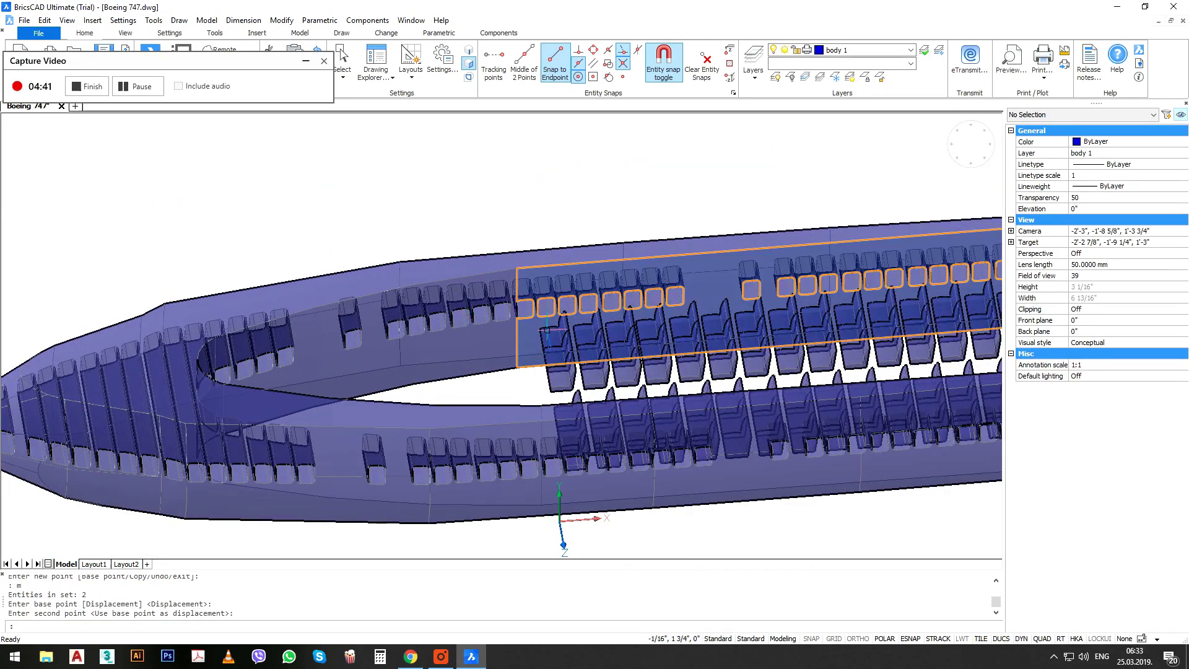
pyautogui.scroll(5, 535, 338)
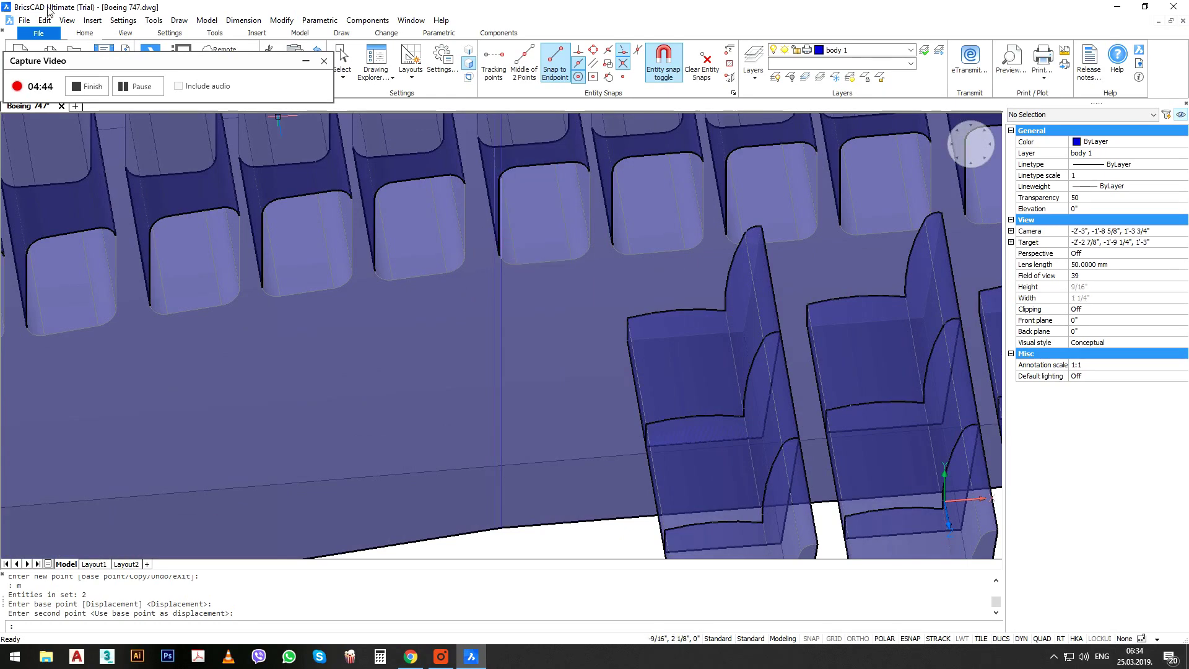
# Undo the last move of the rectangle and clear the selection.
pyautogui.click(45, 19)
pyautogui.click(64, 35)
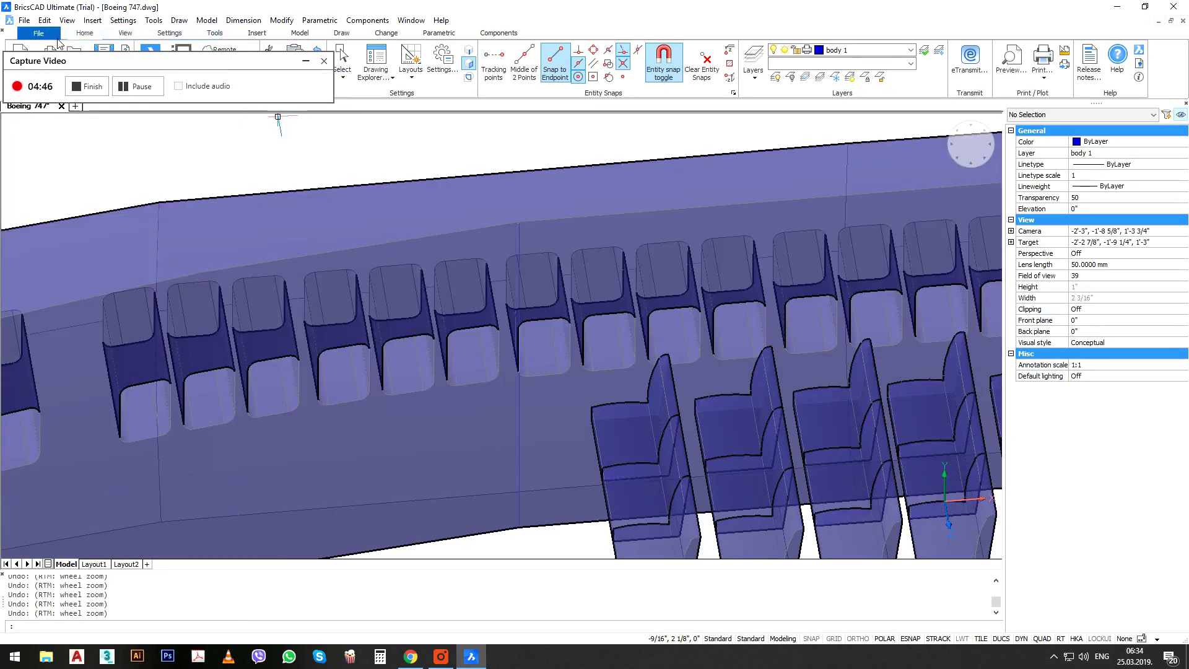
pyautogui.click(45, 20)
pyautogui.click(64, 35)
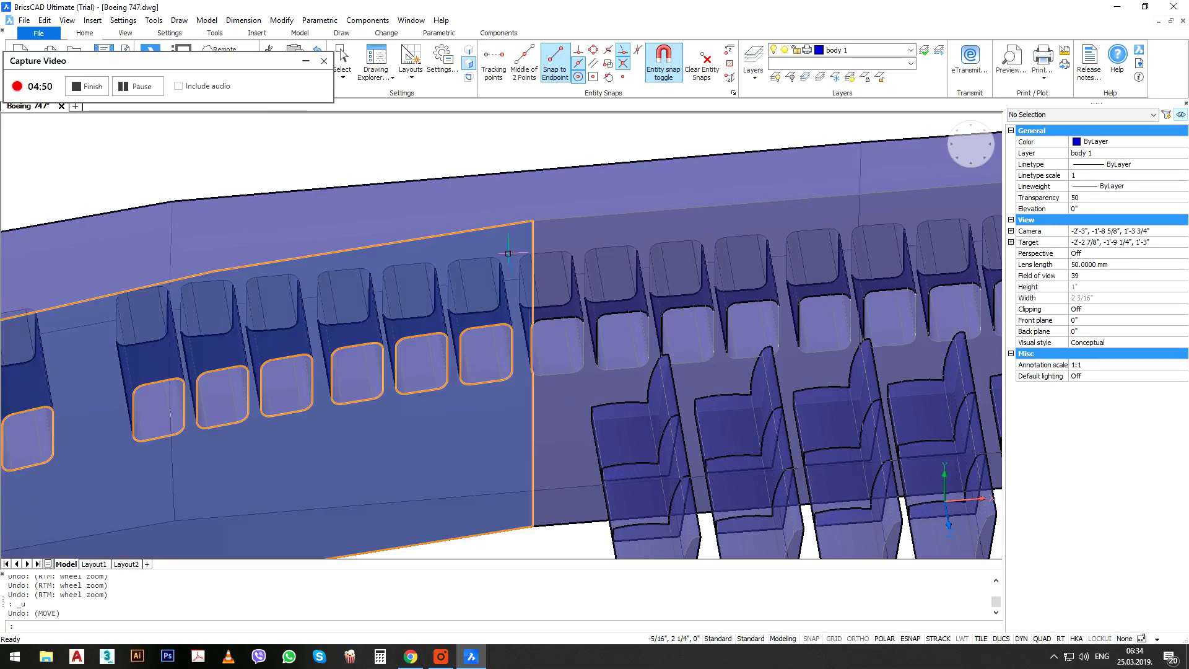
pyautogui.press('Escape')
pyautogui.press('Escape')
# Extrude only the narrow rectangle across the cabin to the opposite fuselage wall to form a partition.
pyautogui.click(503, 153)
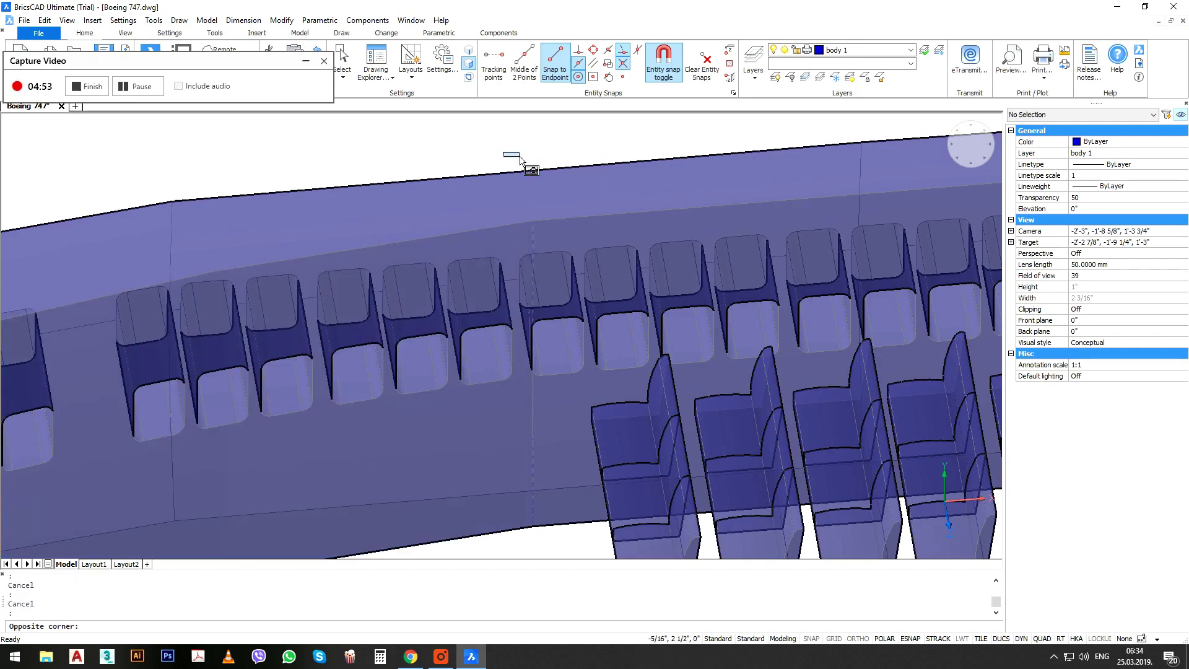
pyautogui.click(557, 544)
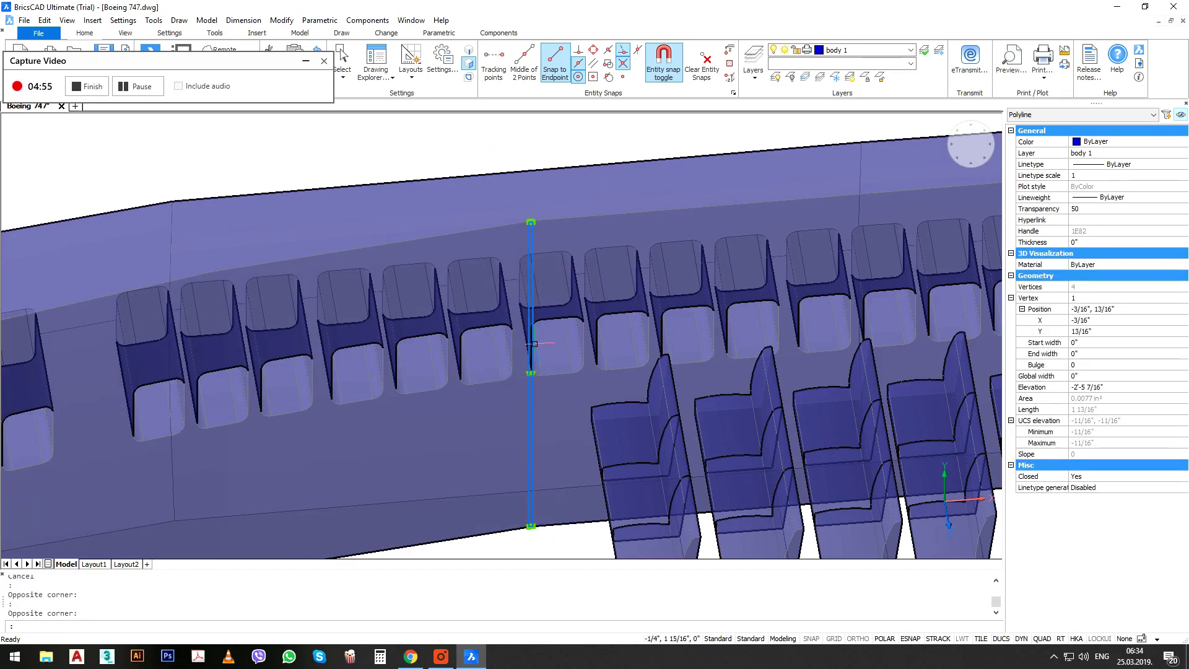
pyautogui.write('EXTRUDE')
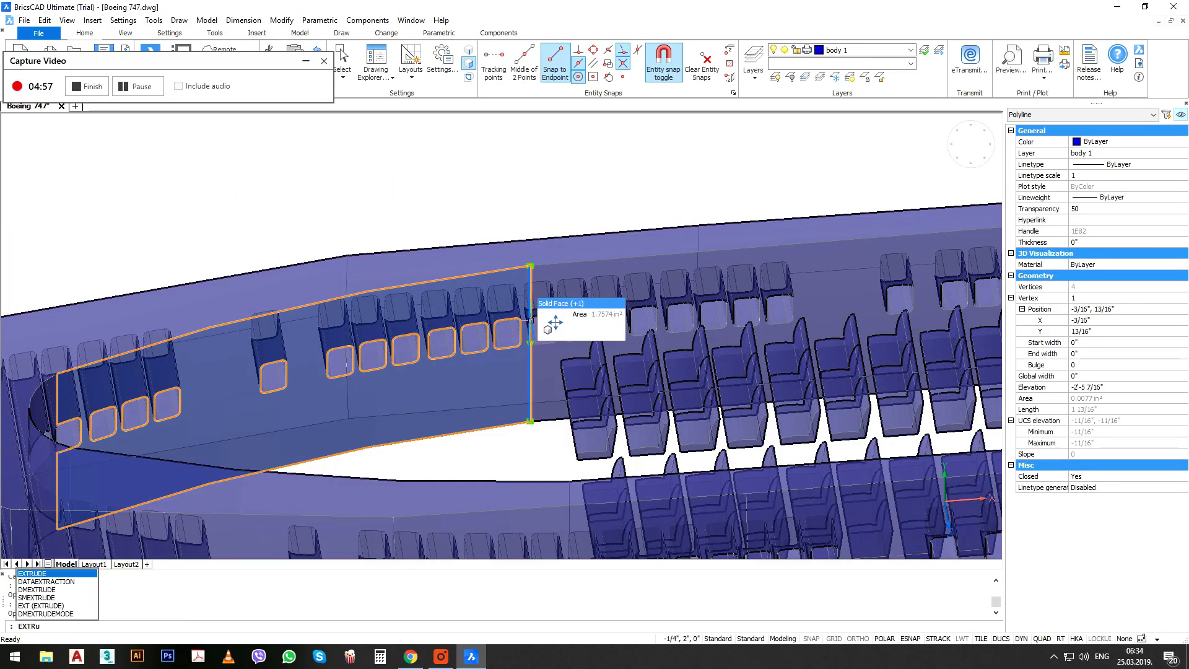
pyautogui.press('Return')
pyautogui.scroll(5, 538, 334)
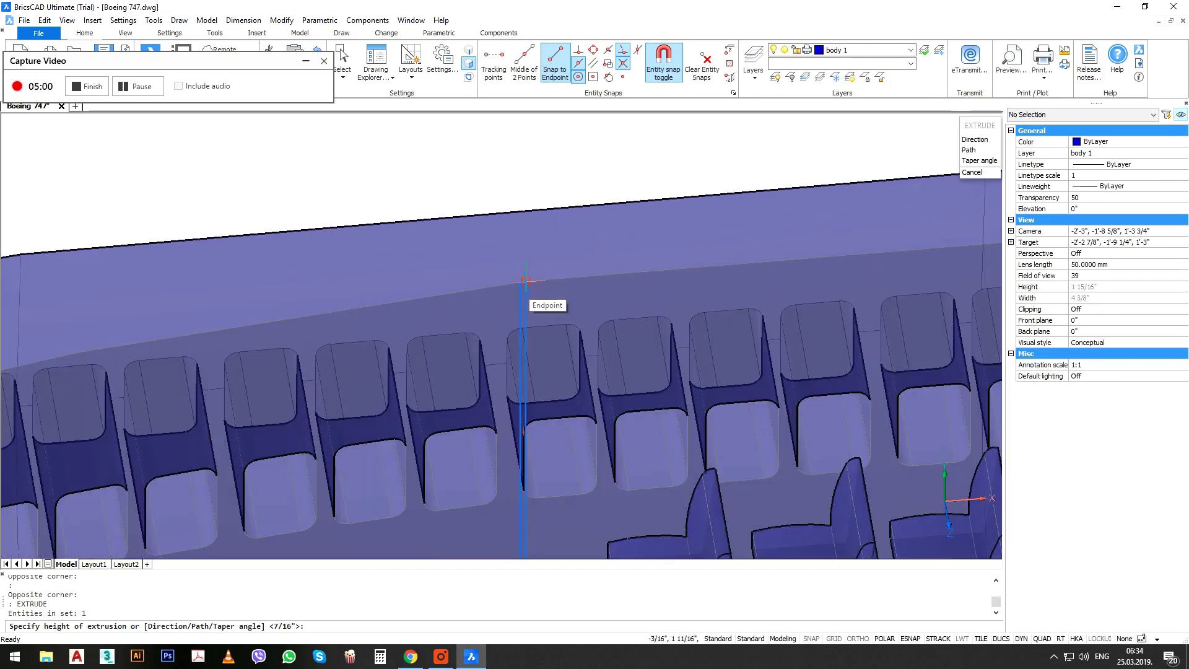
pyautogui.click(525, 281)
pyautogui.scroll(-5, 525, 282)
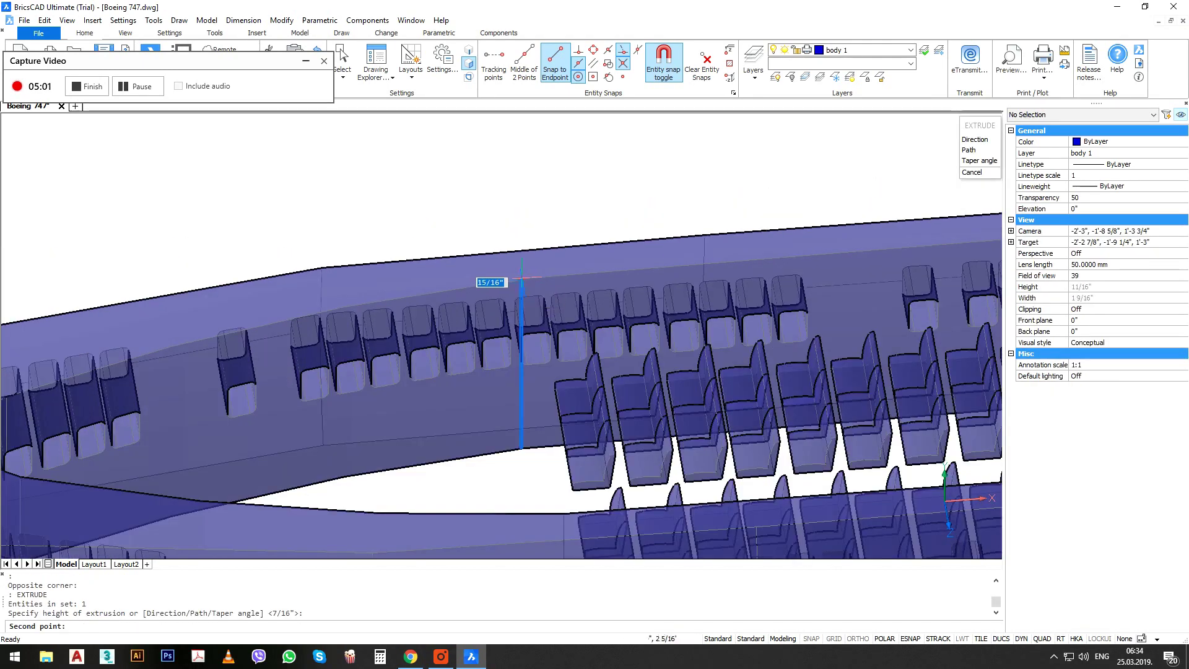
pyautogui.click(563, 513)
pyautogui.scroll(-5, 560, 417)
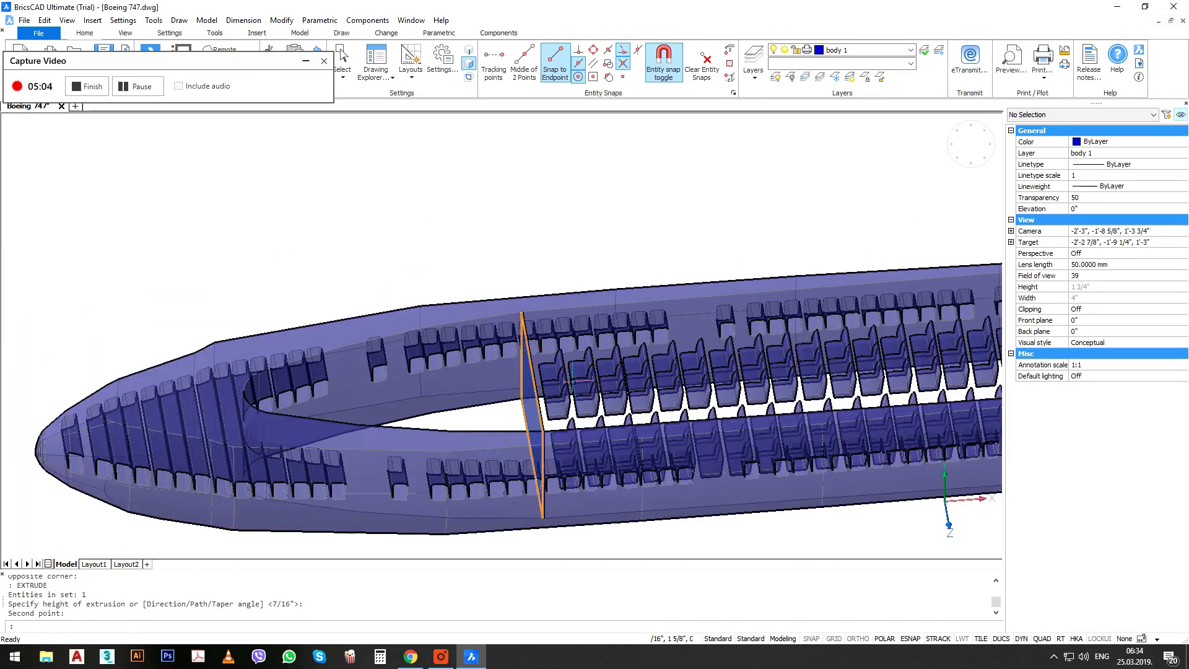
# Draw an upright doorway rectangle, about 1/4" wide and 3/4" high, on the partition face near the aisle.
pyautogui.keyDown('shift'); pyautogui.moveTo(560, 417); pyautogui.dragTo(394, 426, button='middle'); pyautogui.keyUp('shift')
pyautogui.scroll(3, 555, 355)
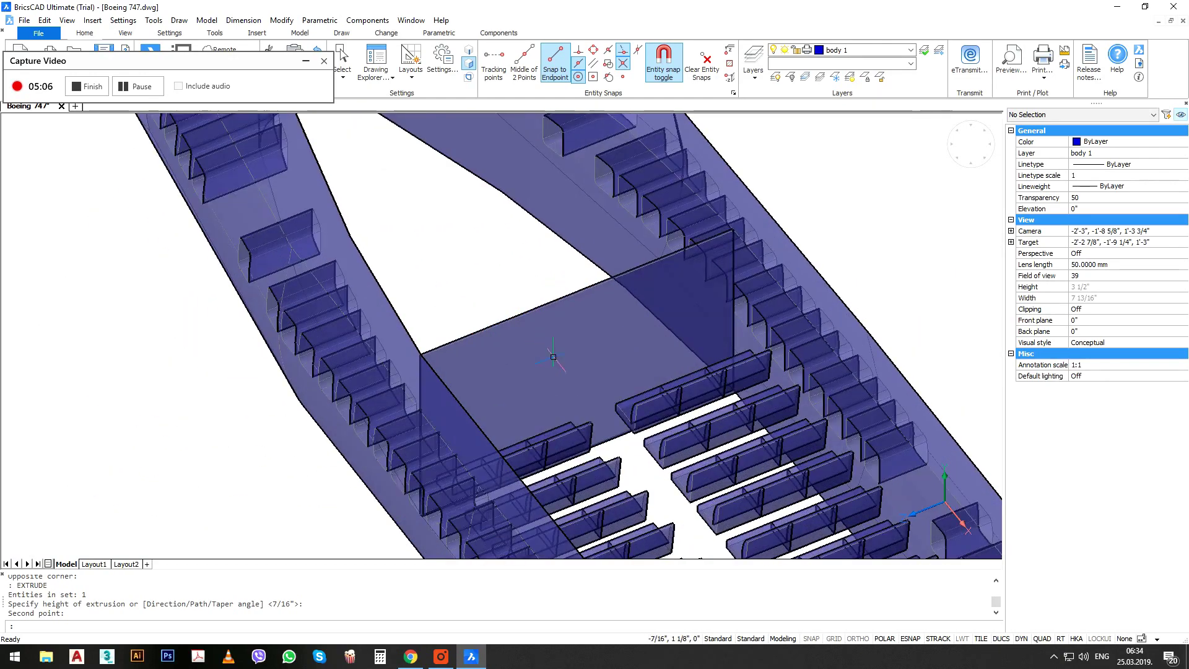
pyautogui.scroll(-5, 562, 391)
pyautogui.scroll(6, 595, 396)
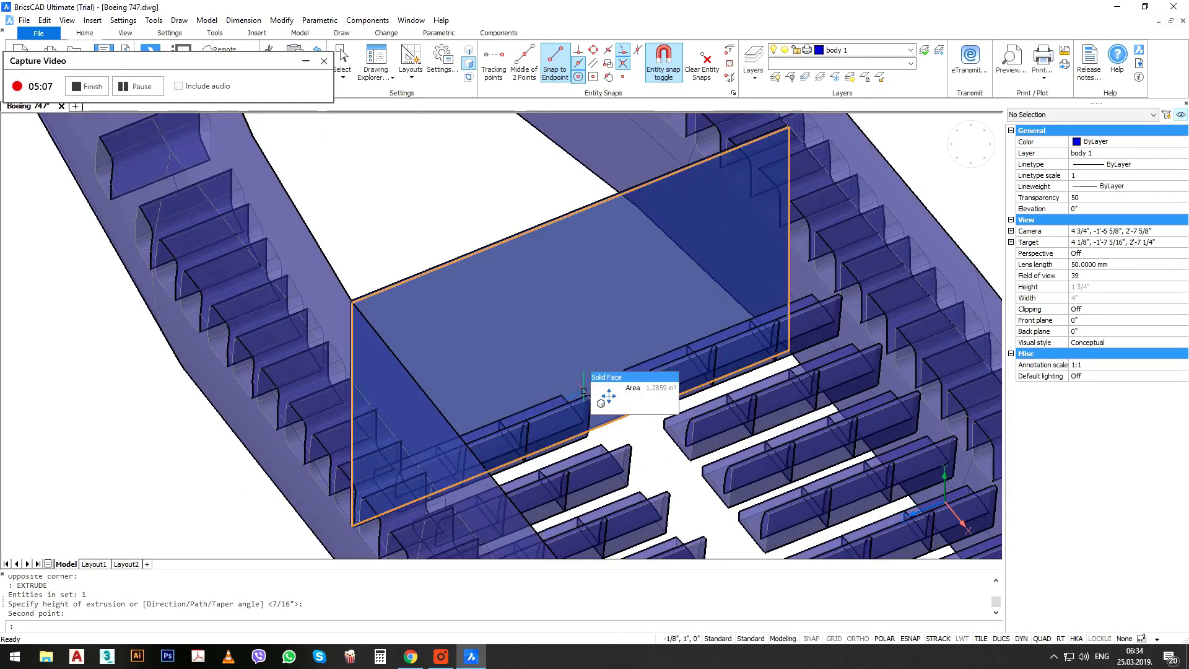
pyautogui.scroll(-5, 624, 427)
pyautogui.scroll(5, 565, 397)
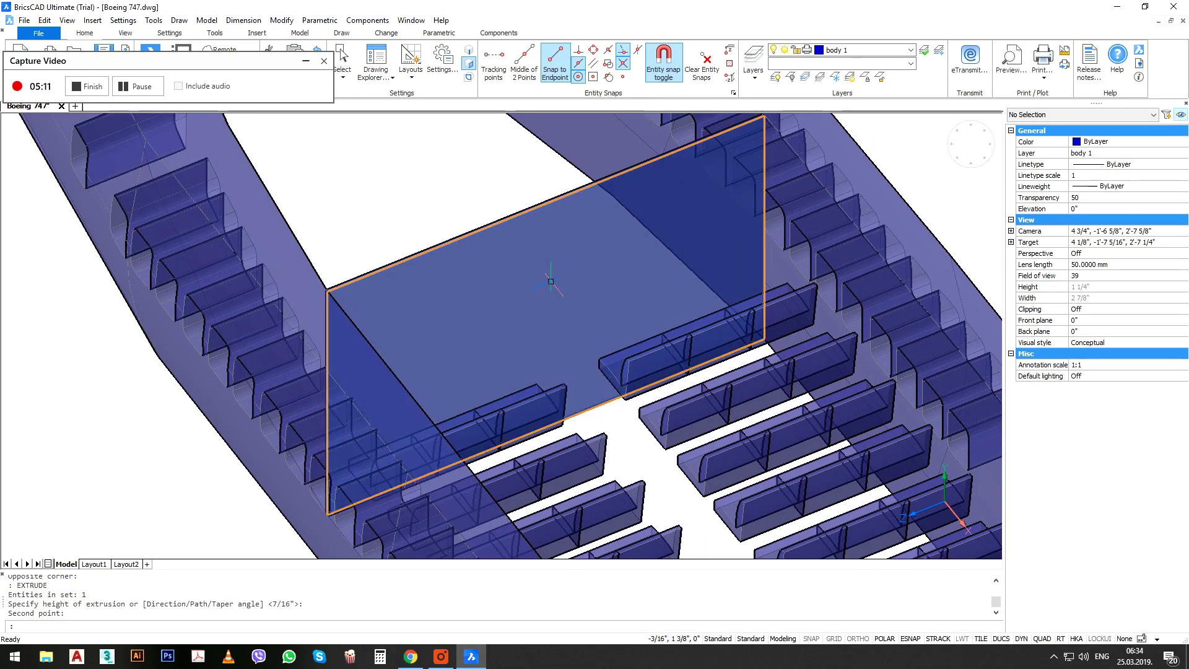
pyautogui.write('c')
pyautogui.press('Return')
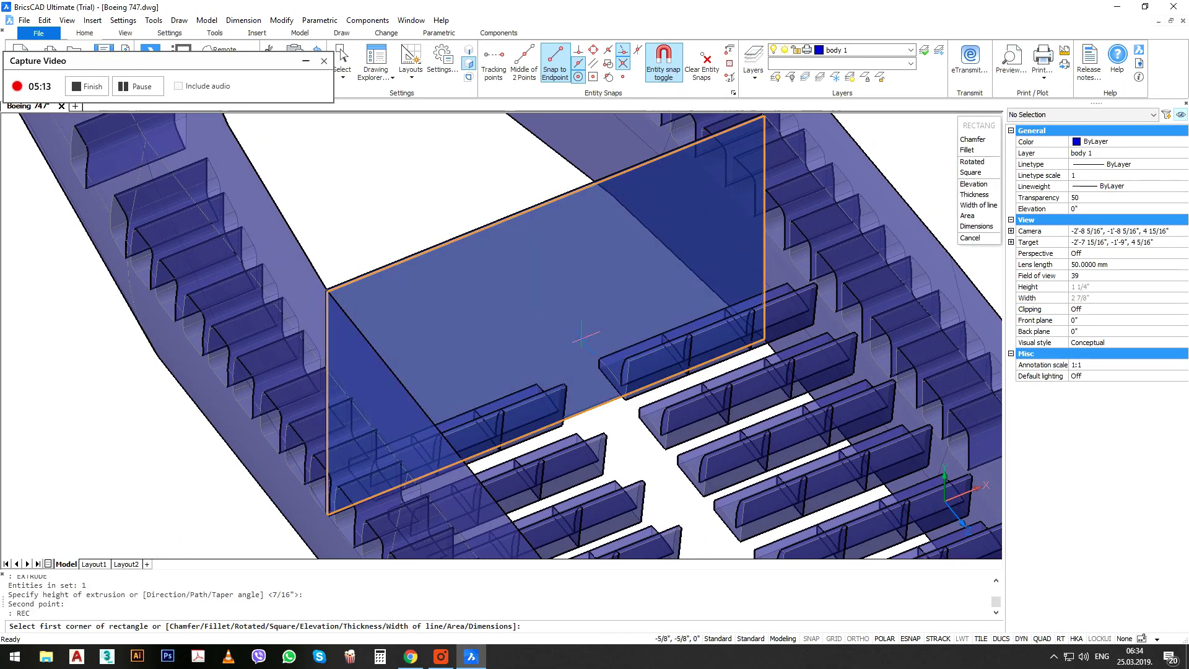
pyautogui.click(580, 406)
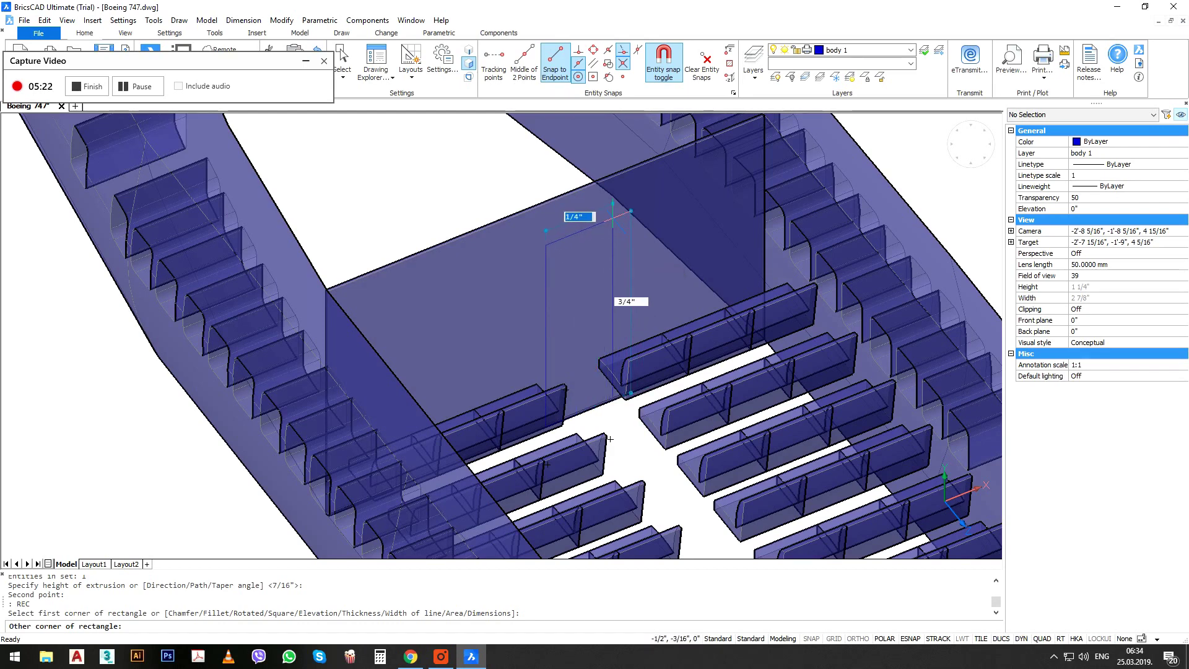
pyautogui.click(613, 217)
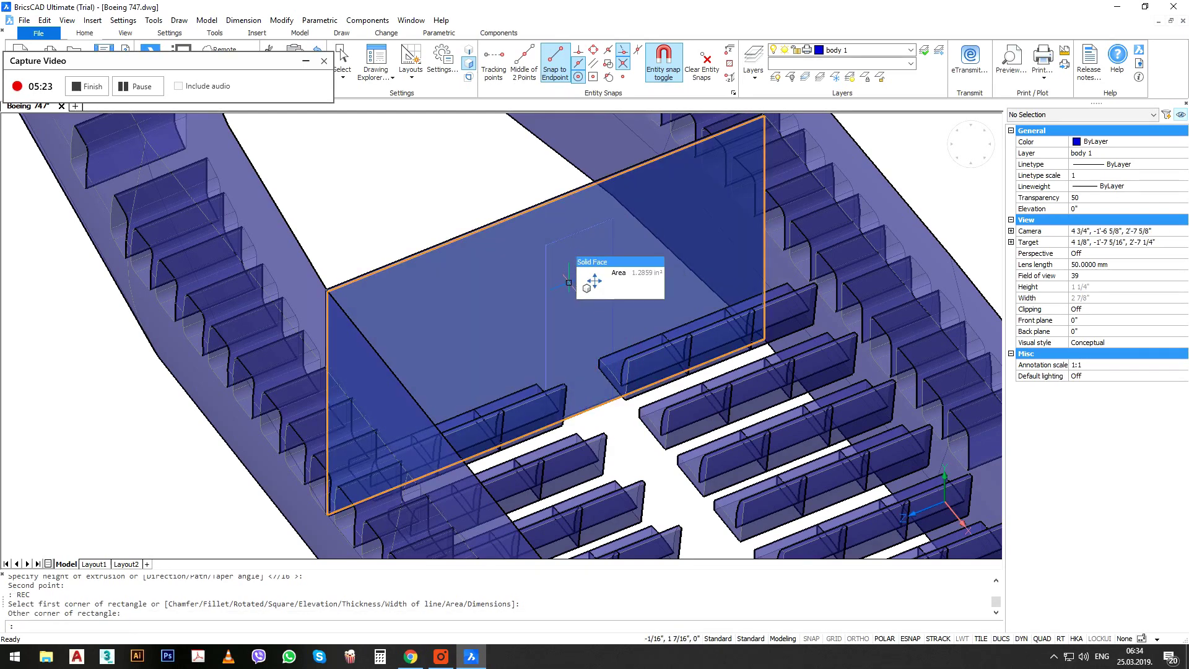
# Extrude the doorway rectangle into a block reaching past the first seat row.
pyautogui.click(556, 242)
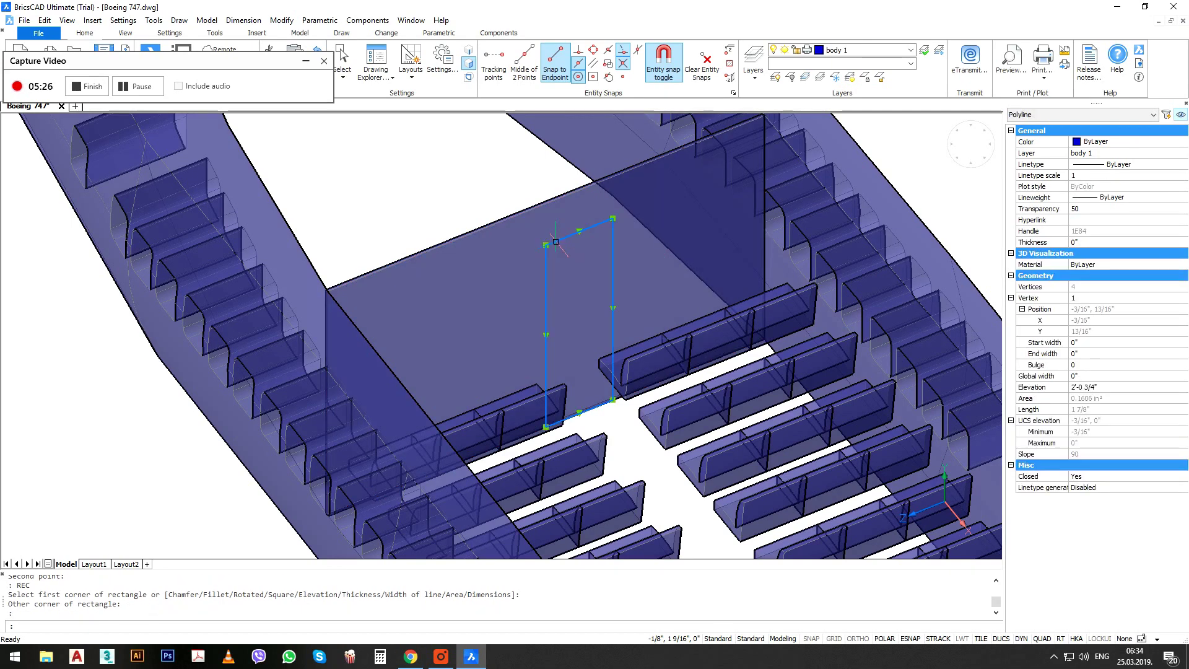
pyautogui.keyDown('shift'); pyautogui.moveTo(556, 242); pyautogui.dragTo(489, 285, button='middle'); pyautogui.keyUp('shift')
pyautogui.write('extru')
pyautogui.press('Return')
pyautogui.click(529, 255)
pyautogui.click(487, 210)
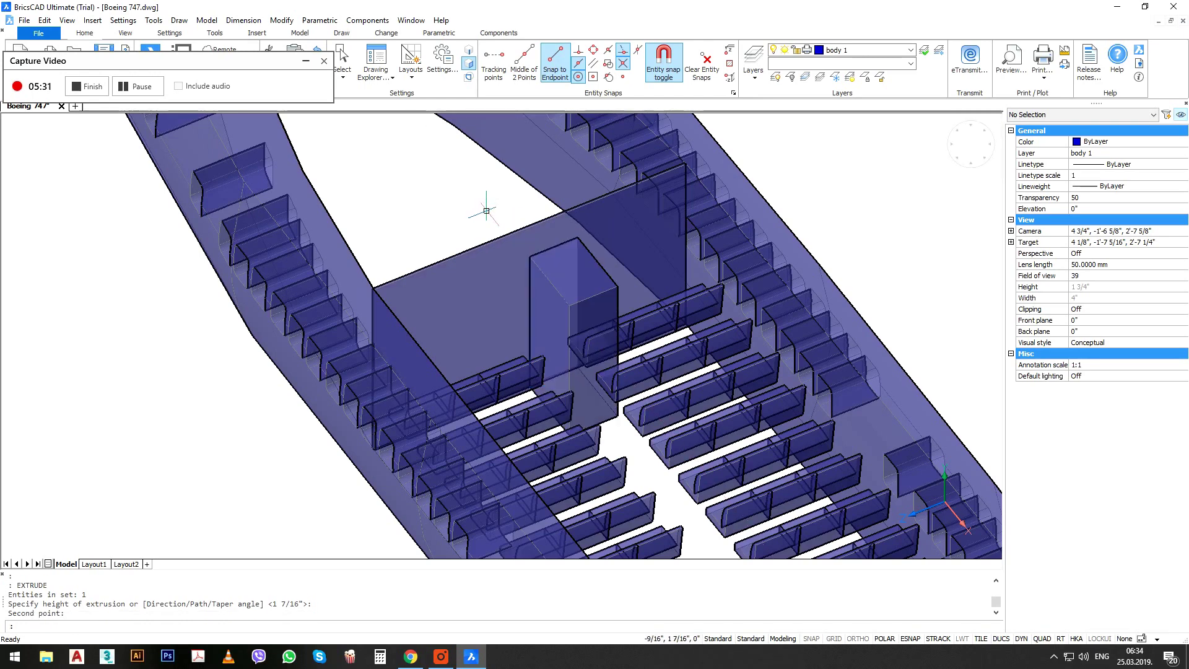
# From the top view, move the doorway block so it passes through the partition and lines up with the aisle.
pyautogui.click(586, 309)
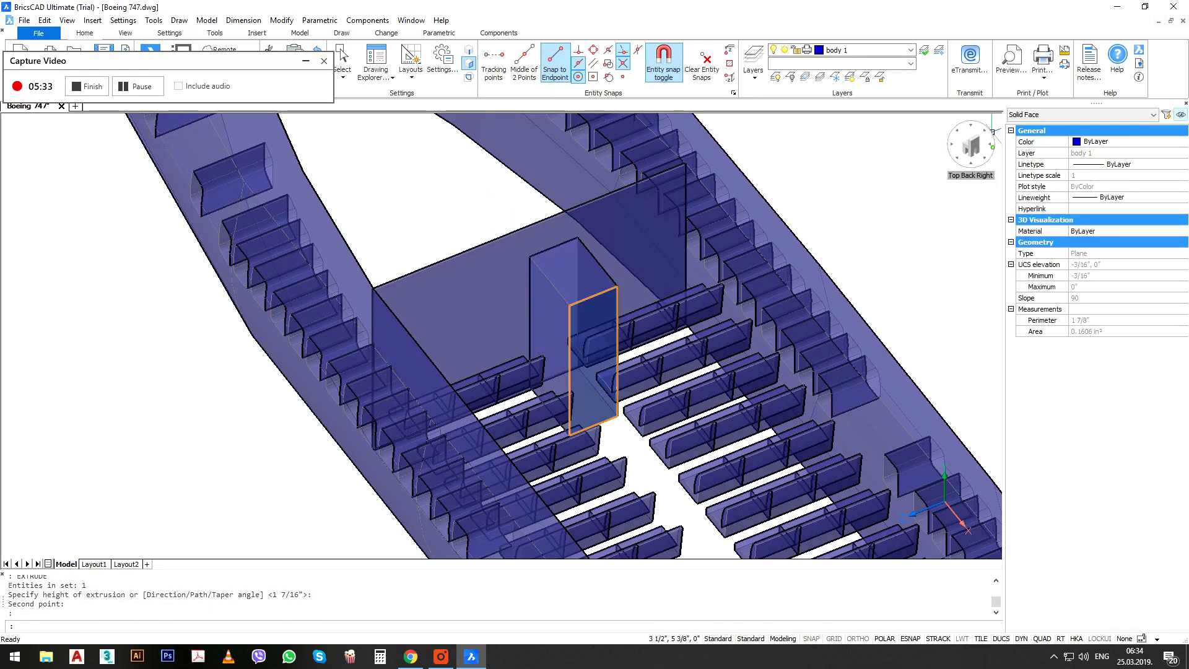
pyautogui.click(992, 131)
pyautogui.scroll(5, 300, 267)
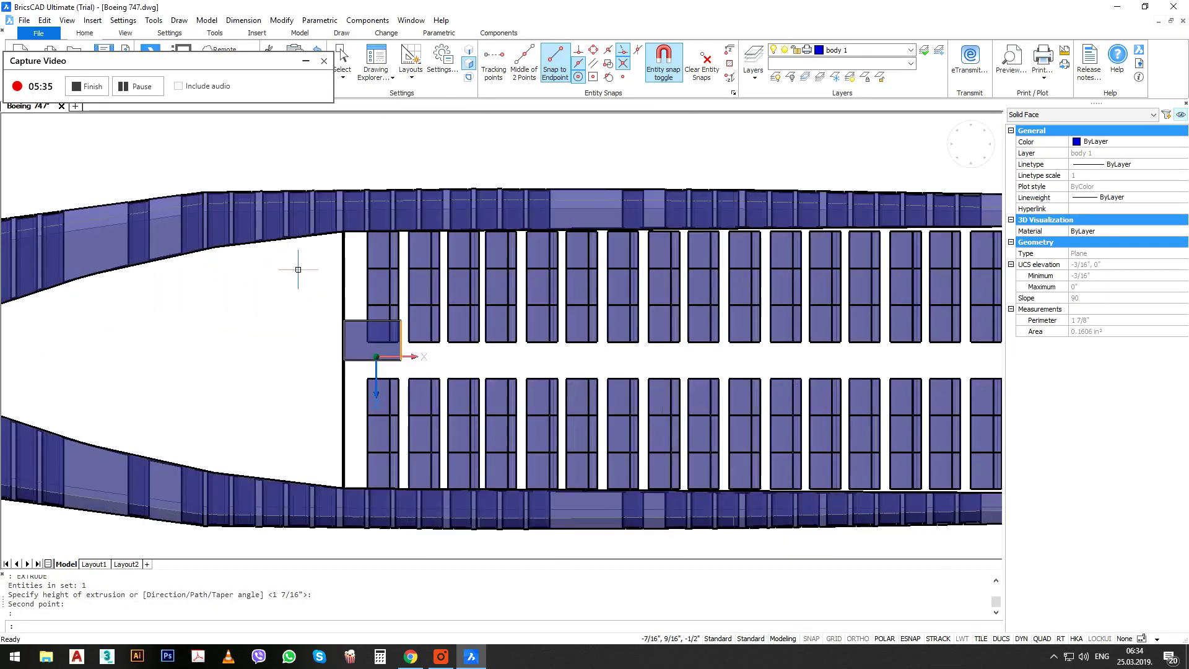
pyautogui.write('m')
pyautogui.press('Return')
pyautogui.click(361, 387)
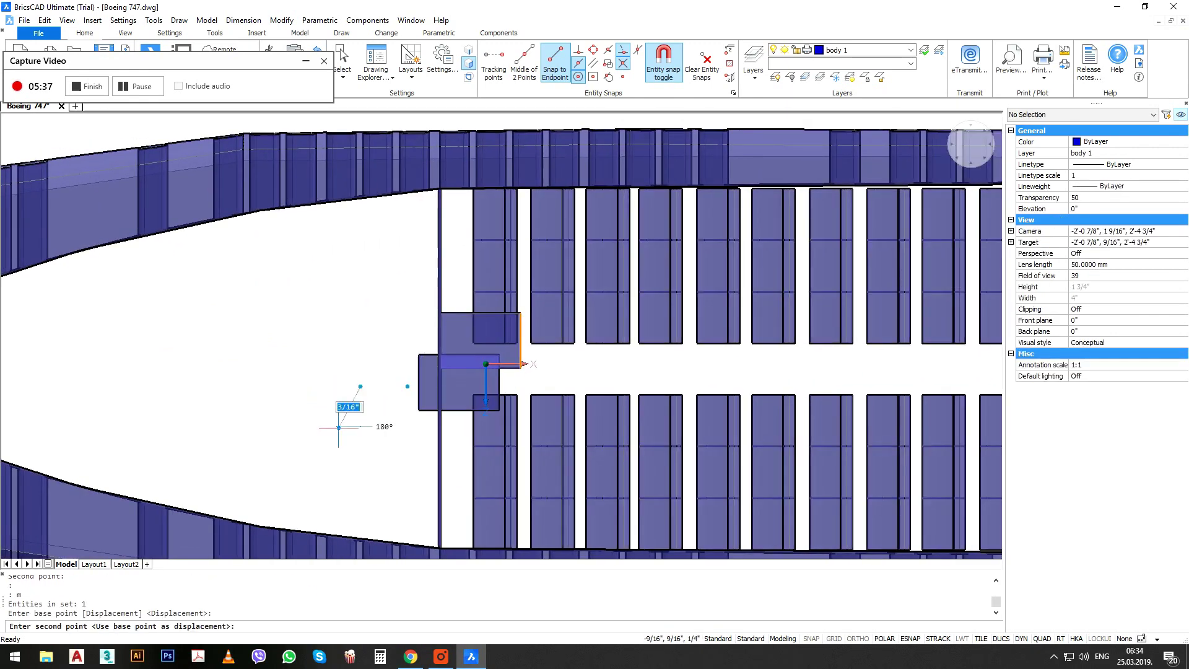
pyautogui.click(334, 414)
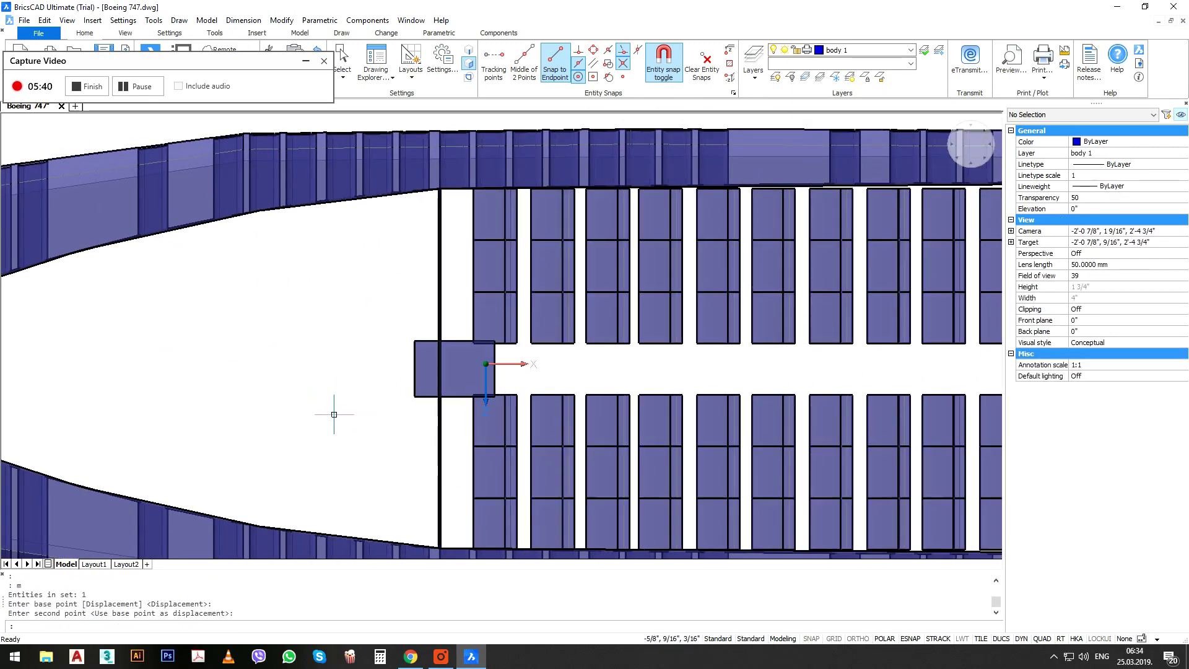
# Subtract the doorway block from the partition to cut an opening at the aisle.
pyautogui.keyDown('shift'); pyautogui.moveTo(502, 406); pyautogui.dragTo(451, 295, button='middle'); pyautogui.keyUp('shift')
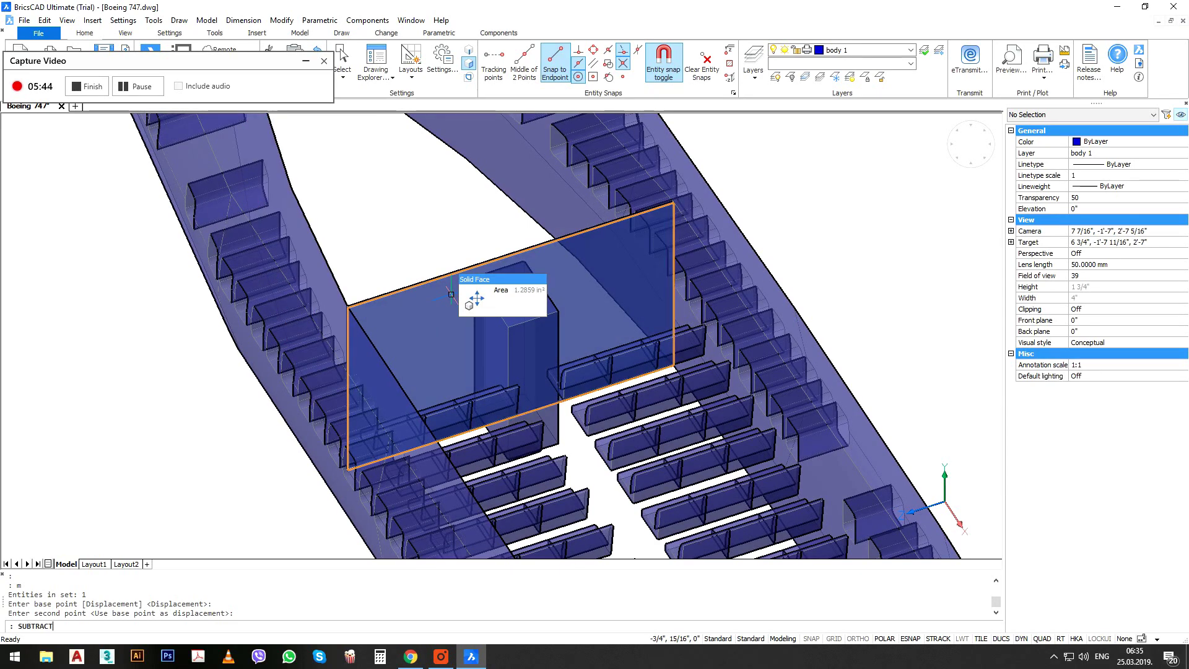
pyautogui.write('SUBTRACT')
pyautogui.press('Return')
pyautogui.click(441, 267)
pyautogui.click(428, 302)
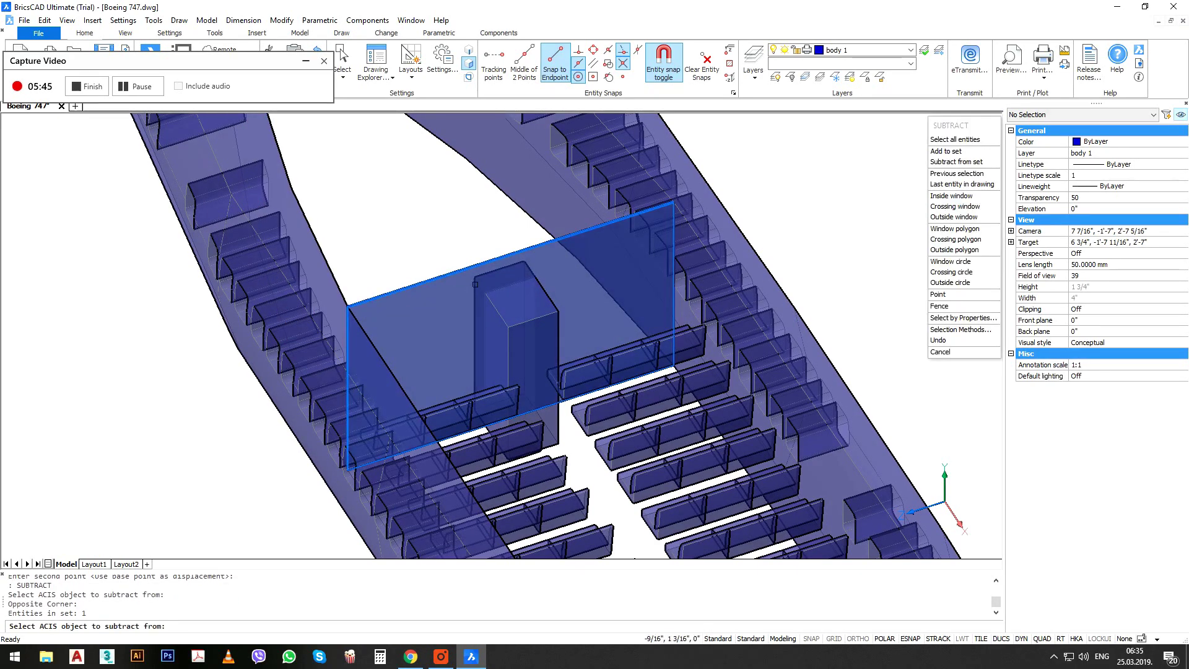
pyautogui.press('Return')
pyautogui.click(514, 322)
pyautogui.press('Return')
pyautogui.keyDown('shift'); pyautogui.moveTo(504, 328); pyautogui.dragTo(591, 431, button='middle'); pyautogui.keyUp('shift')
pyautogui.scroll(-2, 592, 432)
pyautogui.scroll(-2, 572, 412)
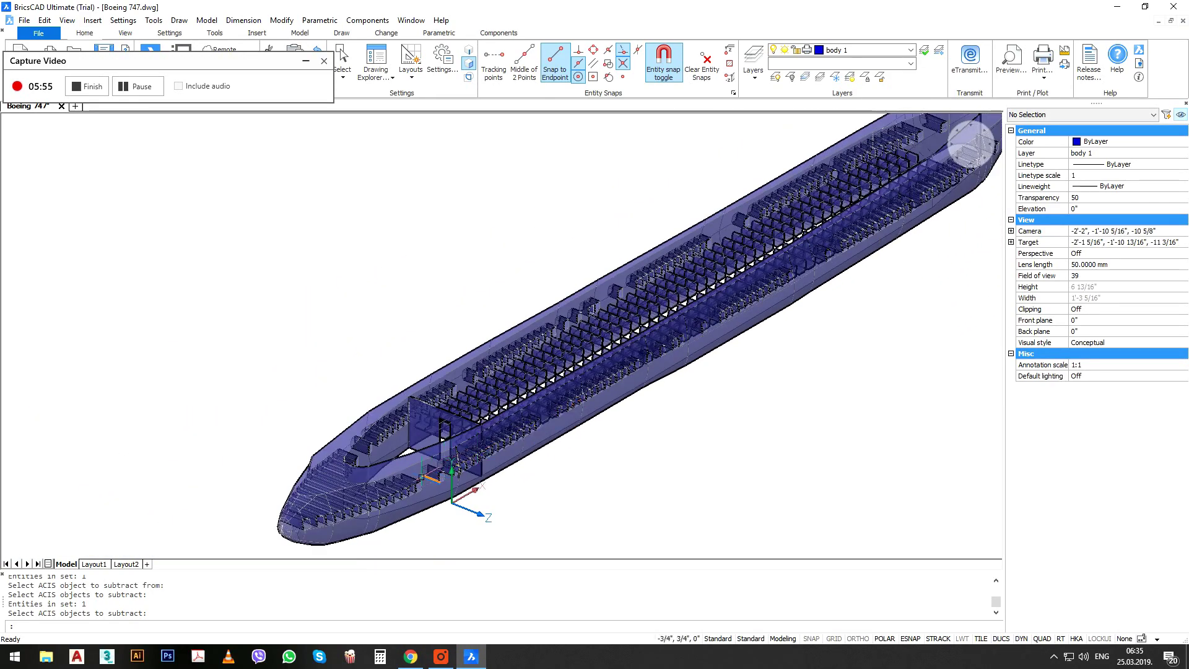
pyautogui.scroll(2, 455, 470)
pyautogui.scroll(2, 417, 400)
pyautogui.scroll(2, 455, 273)
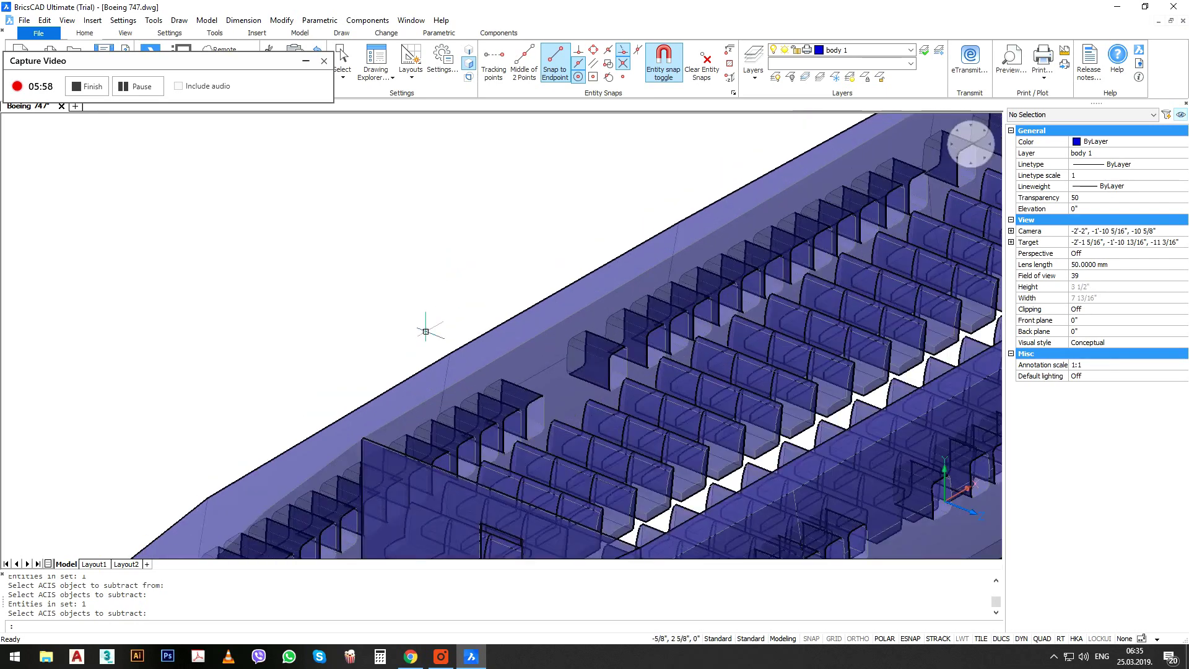
pyautogui.moveTo(394, 399); pyautogui.dragTo(389, 361, button='middle')
pyautogui.press('Return')
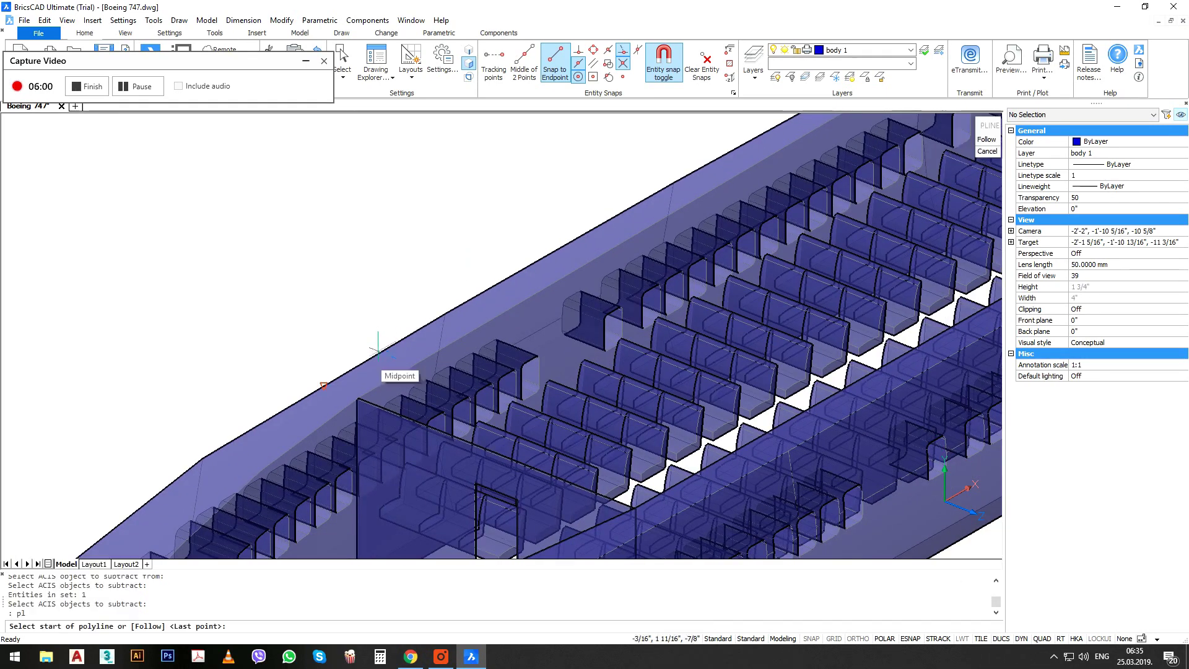
pyautogui.scroll(2, 360, 379)
pyautogui.click(355, 404)
pyautogui.scroll(-4, 359, 406)
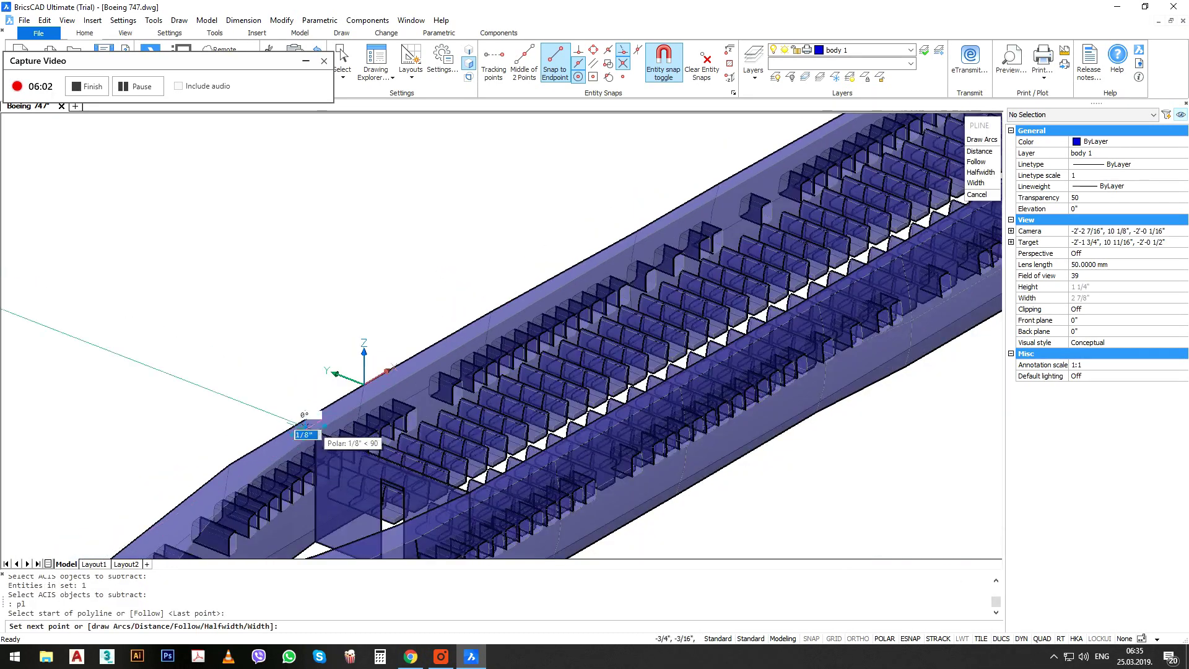
pyautogui.write('a')
pyautogui.press('Return')
pyautogui.press('Escape')
pyautogui.press('Escape')
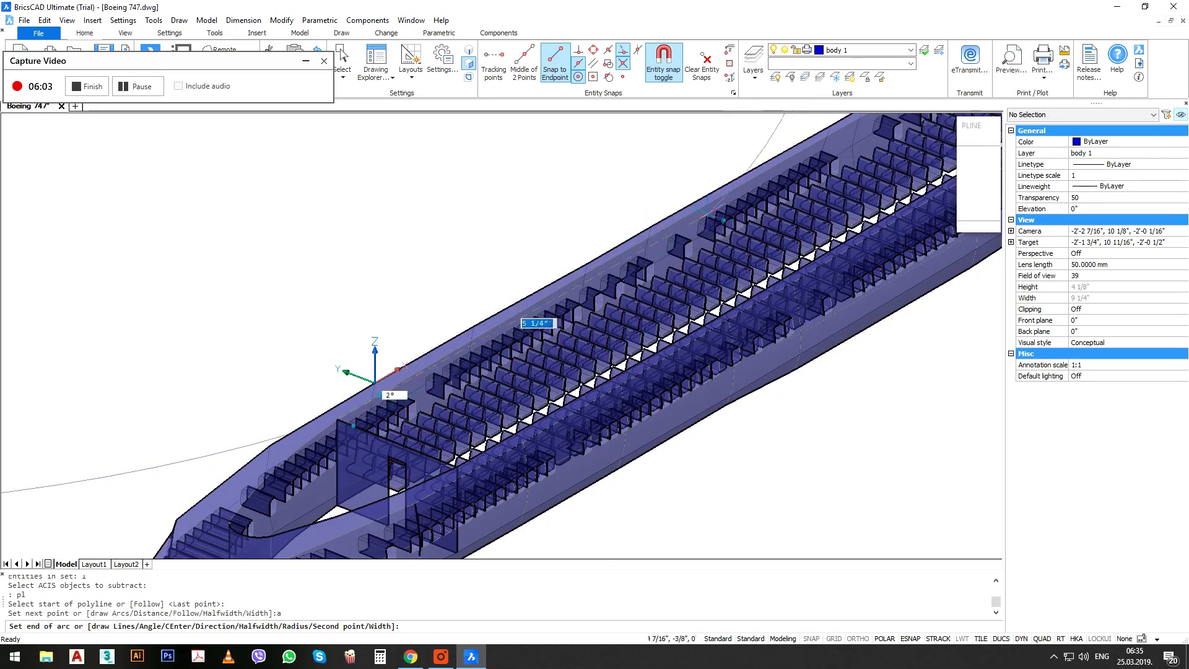
pyautogui.scroll(-4, 609, 251)
pyautogui.press('Escape')
# Reset the UCS to World.
pyautogui.write('ucs')
pyautogui.press('Return')
pyautogui.write('w')
pyautogui.press('Return')
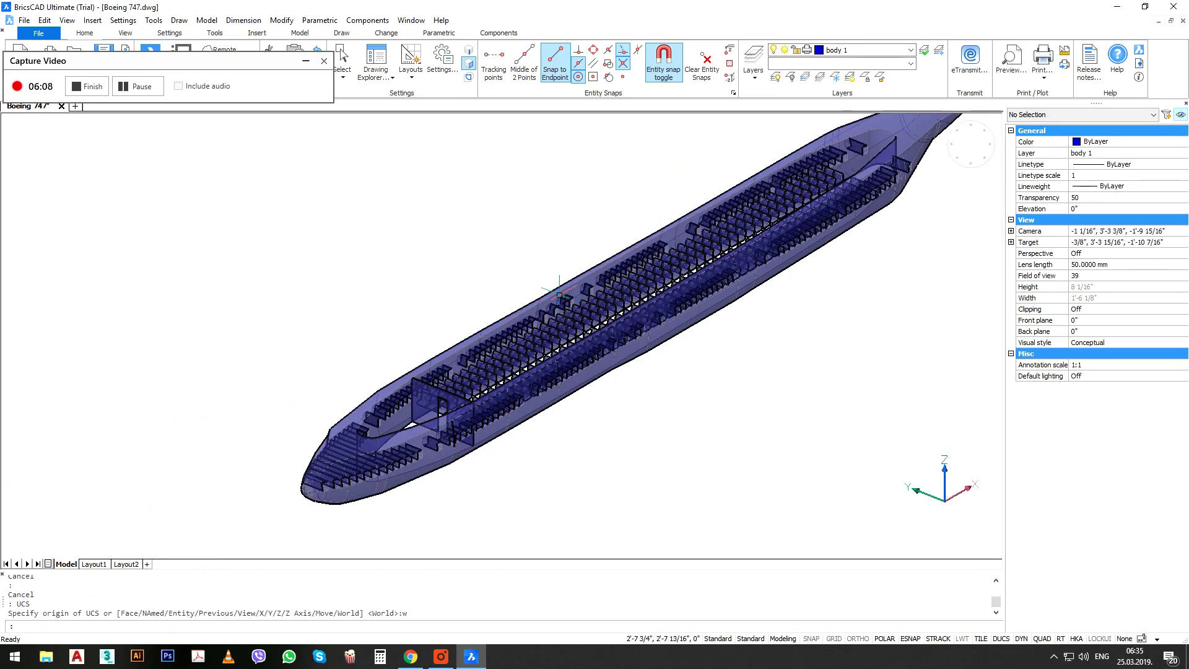
# Start a polyline at the partition's upper outer corner and run it straight back along the cabin wall to where the wall starts tapering.
pyautogui.write('pl')
pyautogui.press('Return')
pyautogui.scroll(5, 410, 370)
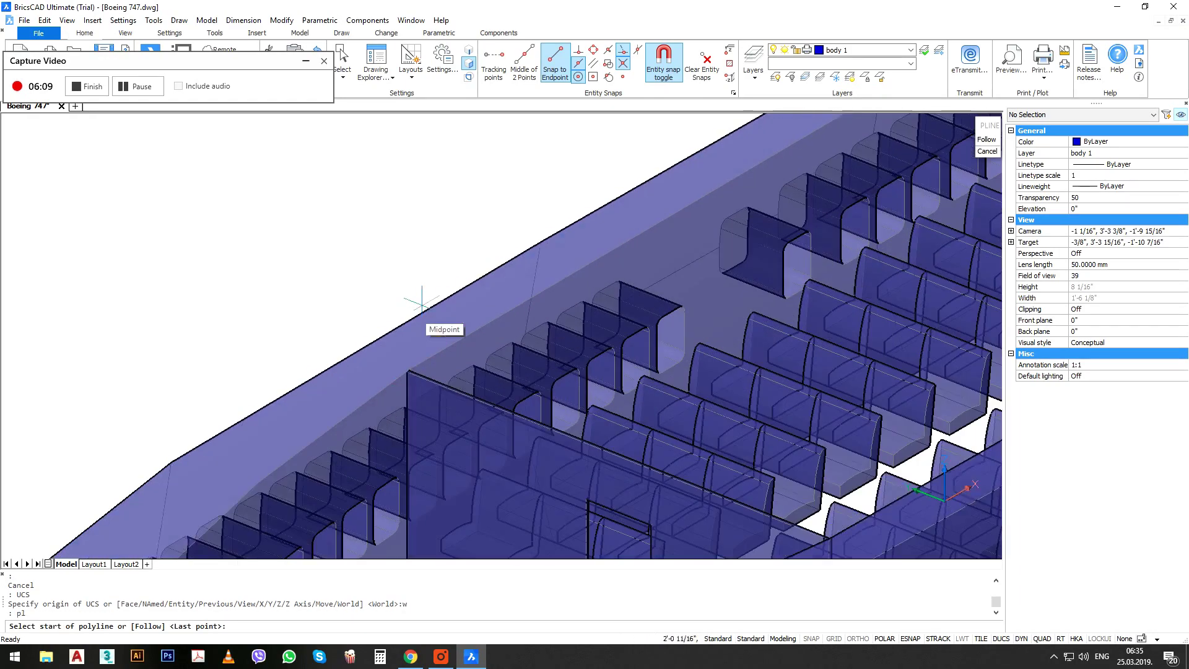
pyautogui.click(409, 370)
pyautogui.scroll(-8, 410, 371)
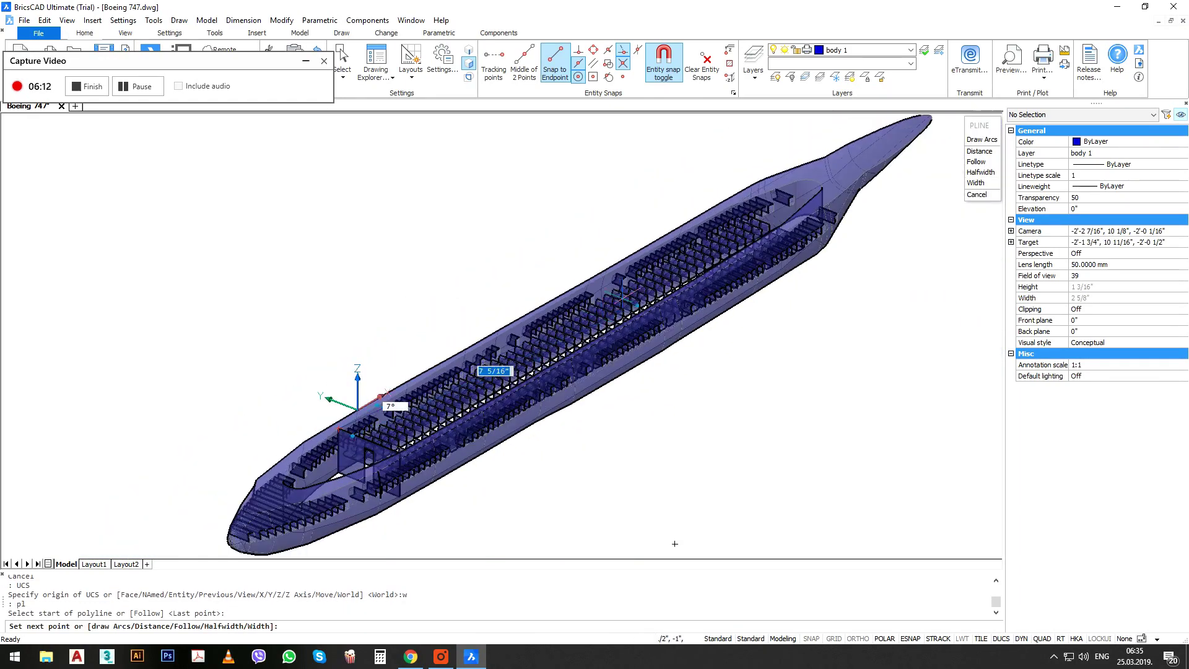
pyautogui.scroll(8, 675, 277)
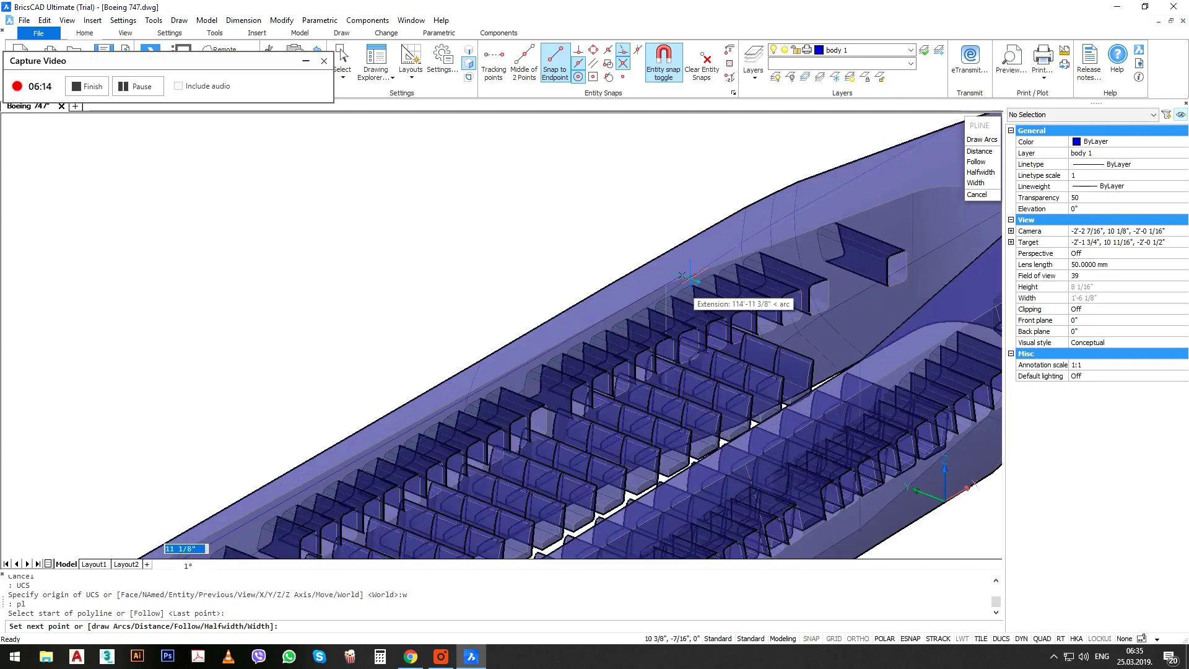
pyautogui.click(670, 291)
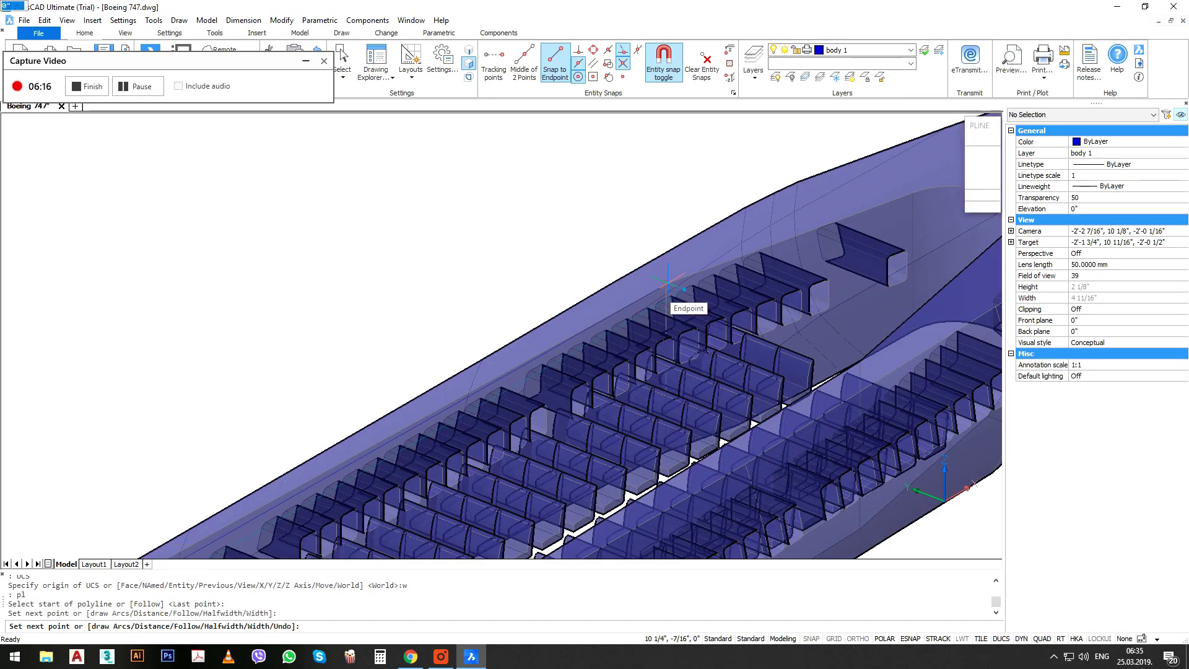
# Continue the polyline about 1 3/8" along the tapering rear wall, and carry it around the cabin's rear end with an arc.
pyautogui.scroll(-3, 579, 312)
pyautogui.moveTo(756, 278); pyautogui.dragTo(687, 312, button='middle')
pyautogui.write('l')
pyautogui.press('Return')
pyautogui.scroll(2, 684, 281)
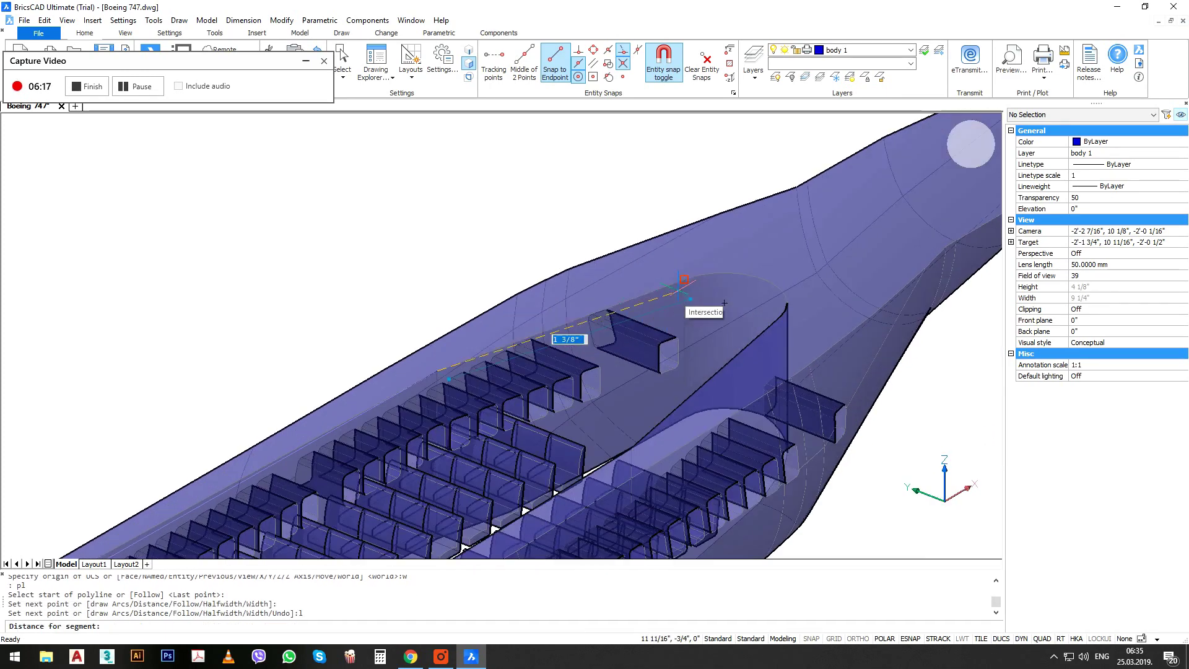
pyautogui.click(683, 279)
pyautogui.write('a')
pyautogui.press('Return')
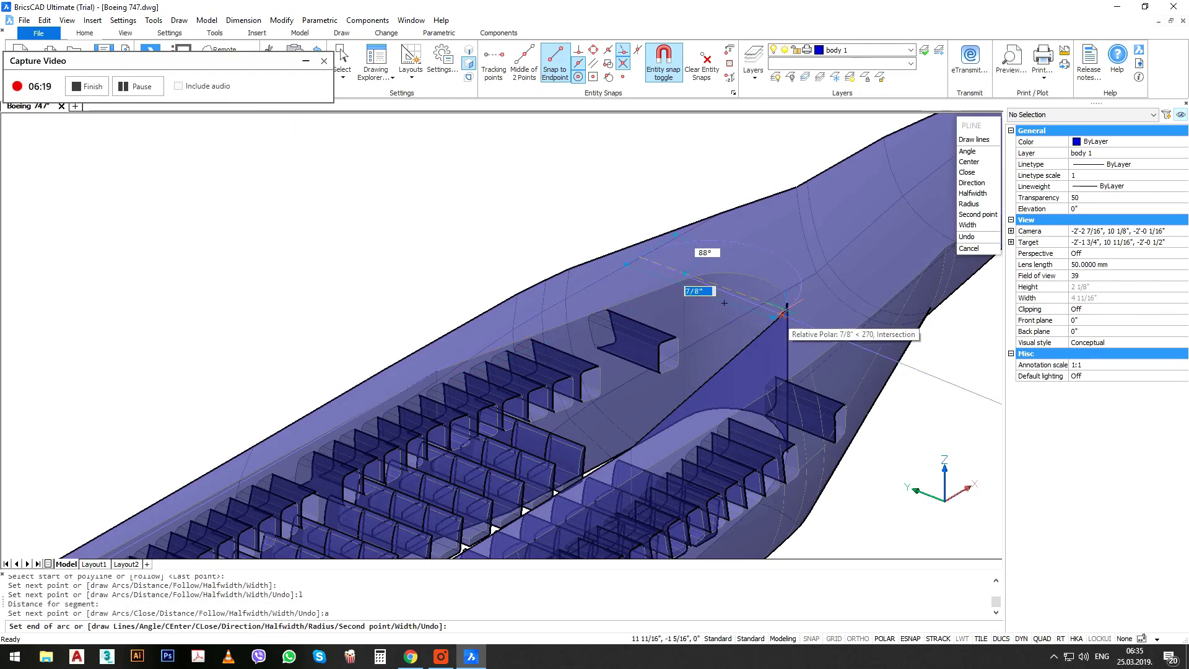
pyautogui.scroll(-3, 726, 302)
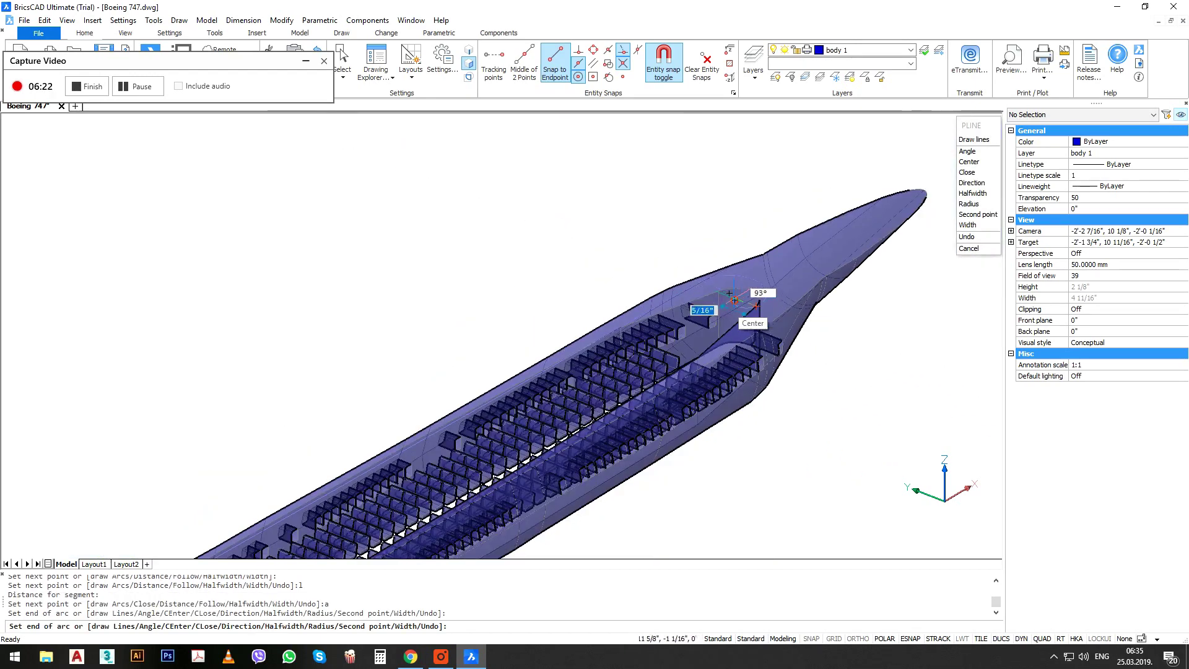
# Run the polyline straight forward along the opposite tapering wall and finish it with an arc segment to the partition's other upper corner.
pyautogui.write('l')
pyautogui.press('Return')
pyautogui.scroll(5, 731, 295)
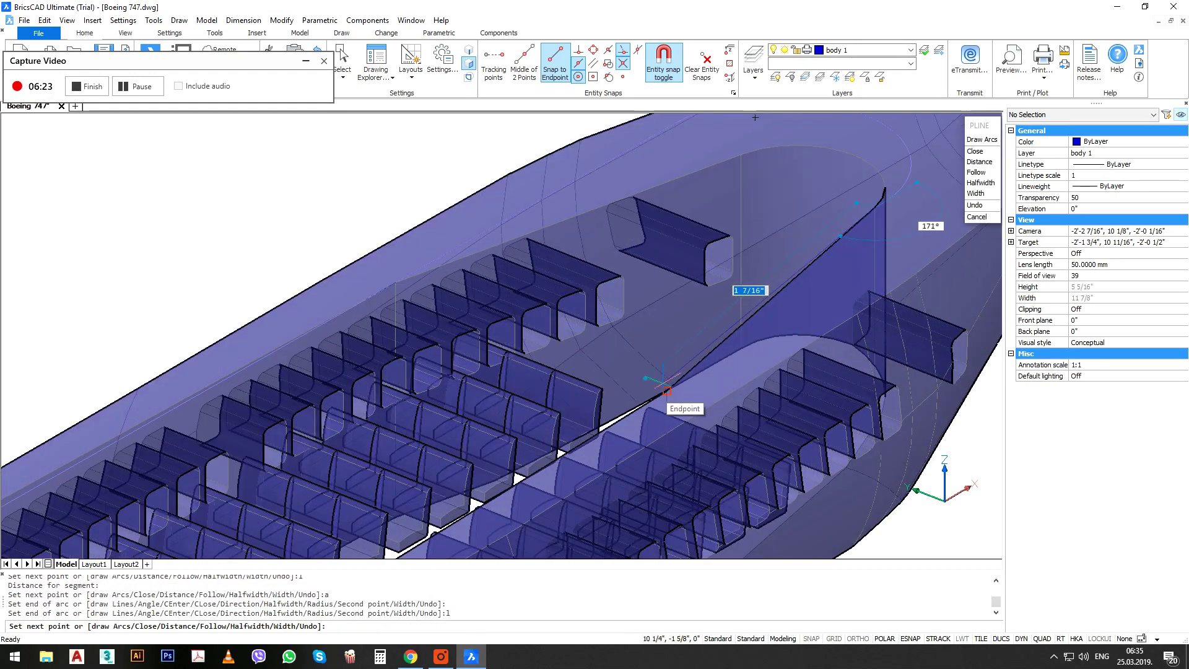
pyautogui.scroll(-5, 665, 388)
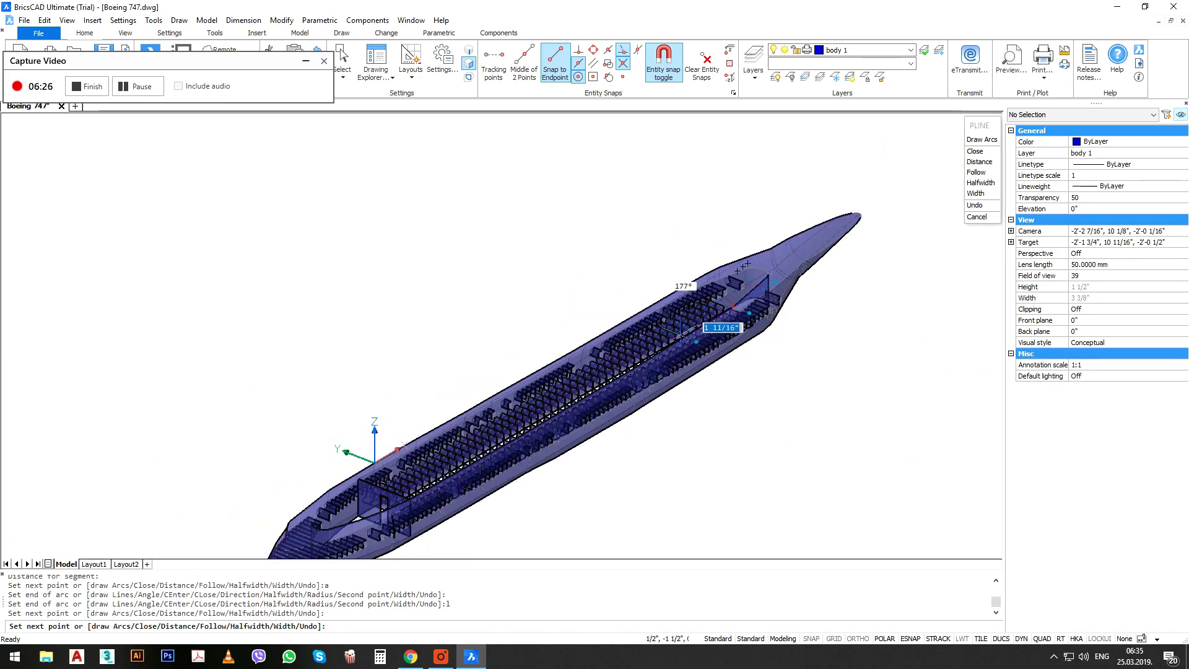
pyautogui.write('a')
pyautogui.press('Return')
pyautogui.scroll(6, 520, 409)
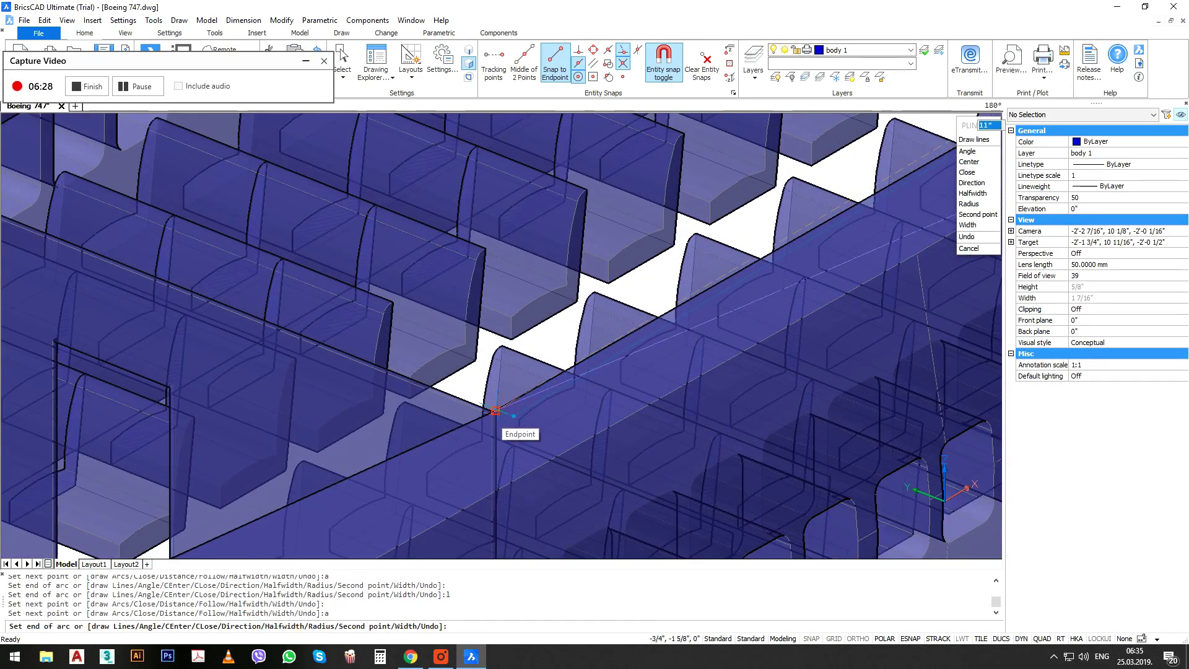
pyautogui.click(496, 410)
pyautogui.scroll(-6, 630, 365)
pyautogui.press('Return')
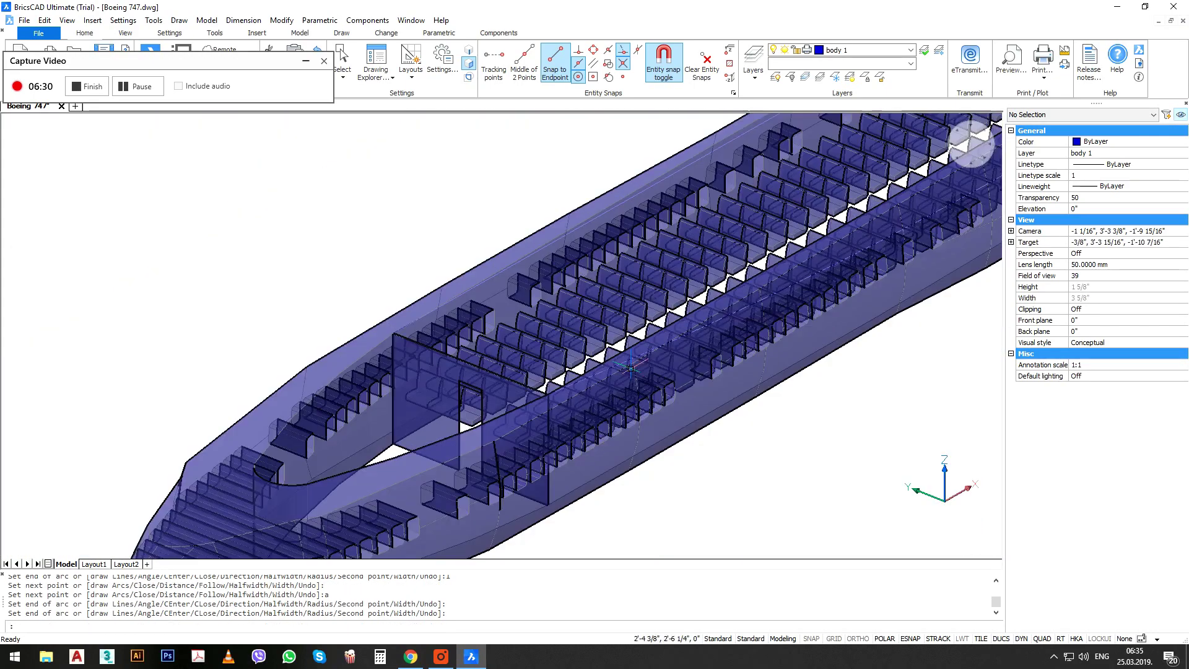
# Stretch the midpoint of the polyline's long bowed side so the segment follows the upper edge of the cabin wall.
pyautogui.click(798, 280)
pyautogui.scroll(-5, 799, 280)
pyautogui.scroll(5, 861, 238)
pyautogui.click(861, 240)
pyautogui.scroll(3, 799, 237)
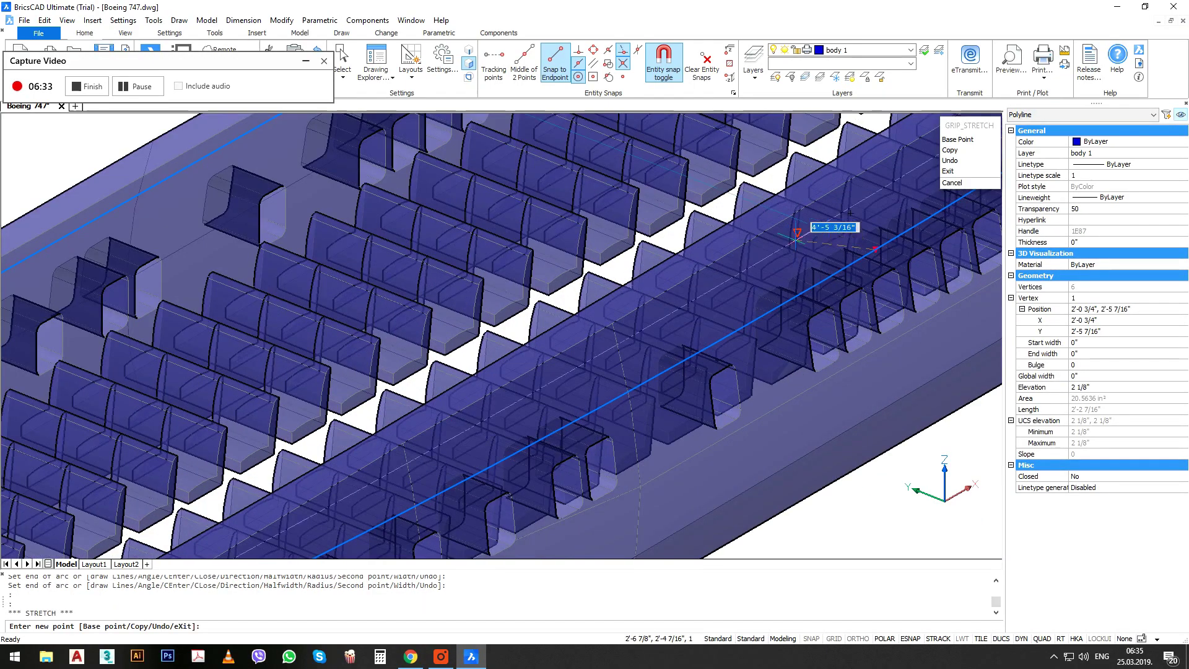
pyautogui.scroll(3, 772, 194)
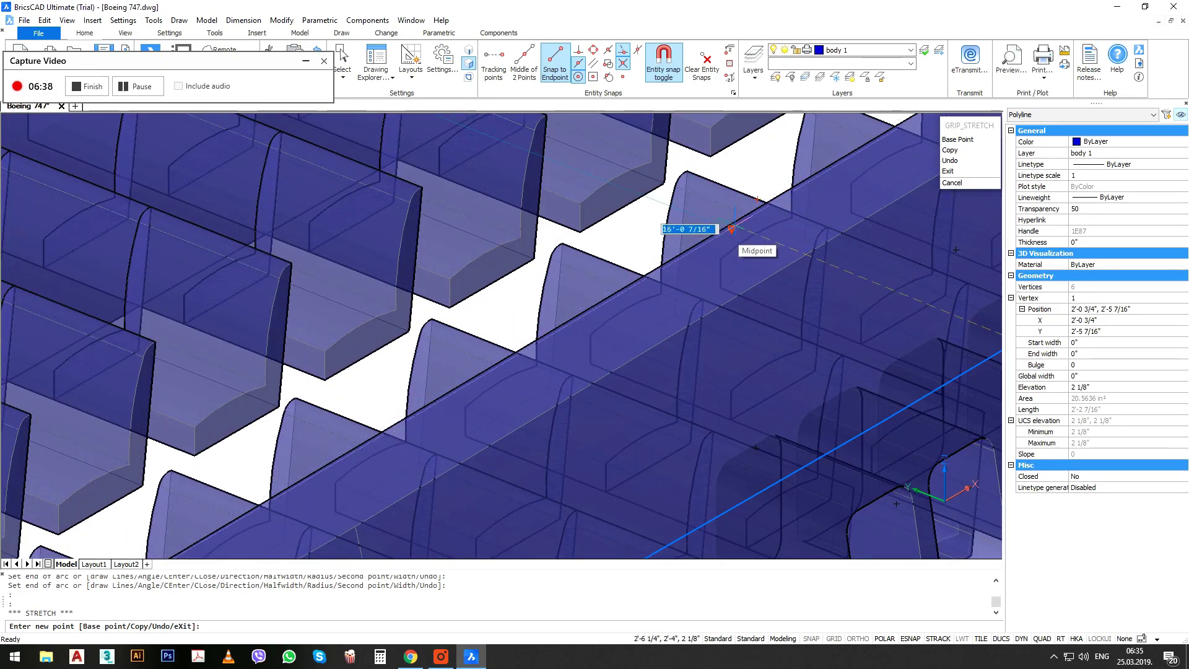
pyautogui.scroll(-5, 731, 229)
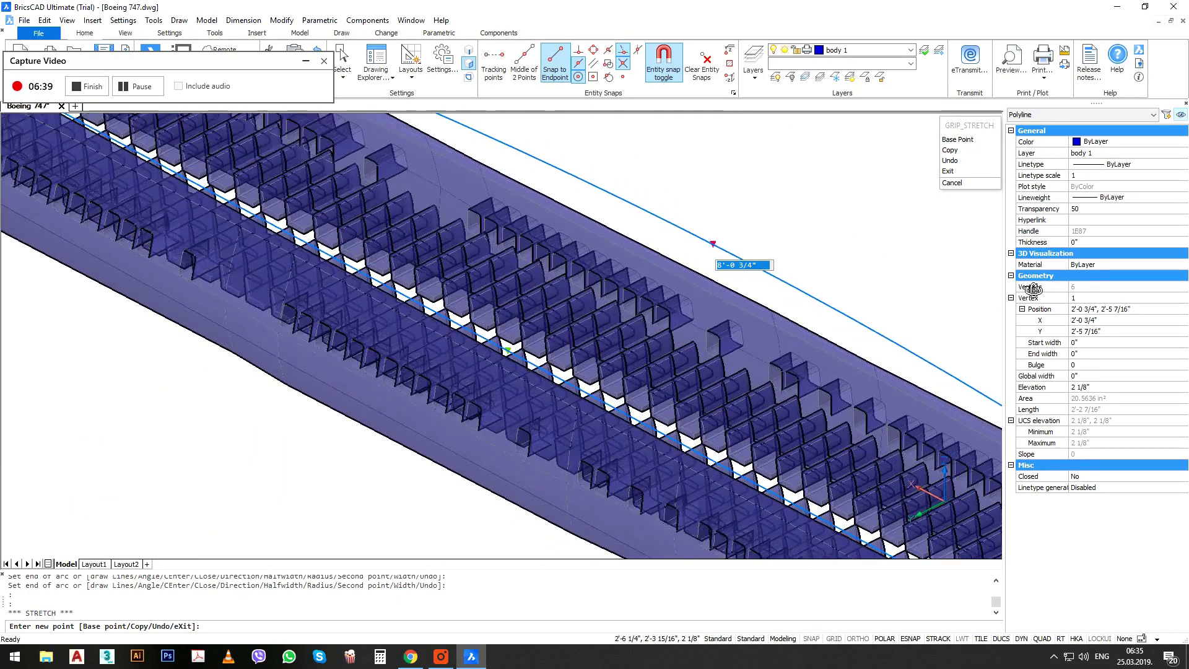
pyautogui.click(666, 271)
pyautogui.scroll(6, 514, 344)
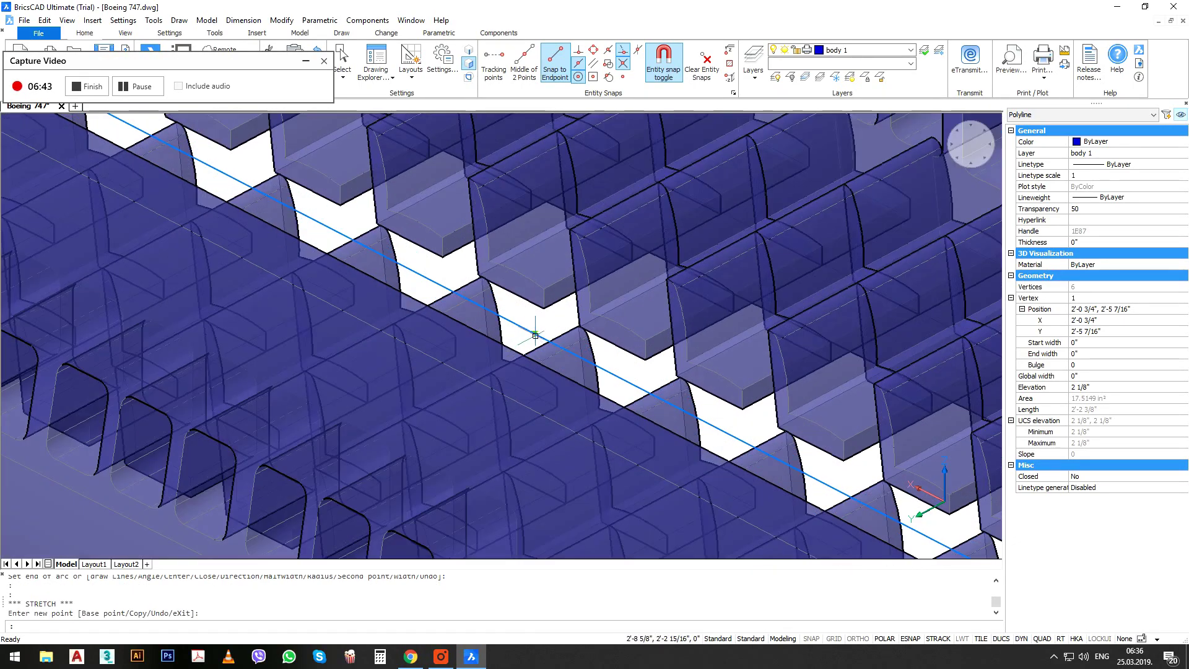
pyautogui.click(505, 348)
pyautogui.click(505, 348)
pyautogui.scroll(-8, 562, 354)
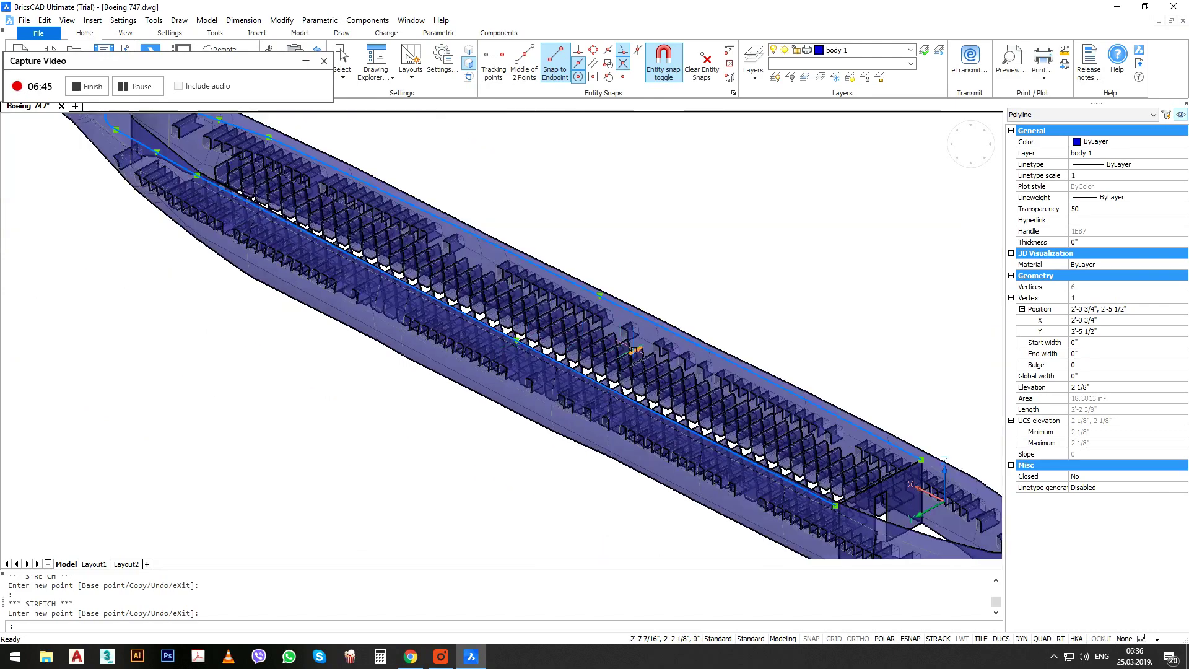
# Switch to the left view of the fuselage, close in on the cabin's upper edge.
pyautogui.keyDown('shift'); pyautogui.moveTo(562, 355); pyautogui.dragTo(476, 319, button='middle'); pyautogui.keyUp('shift')
pyautogui.click(970, 144)
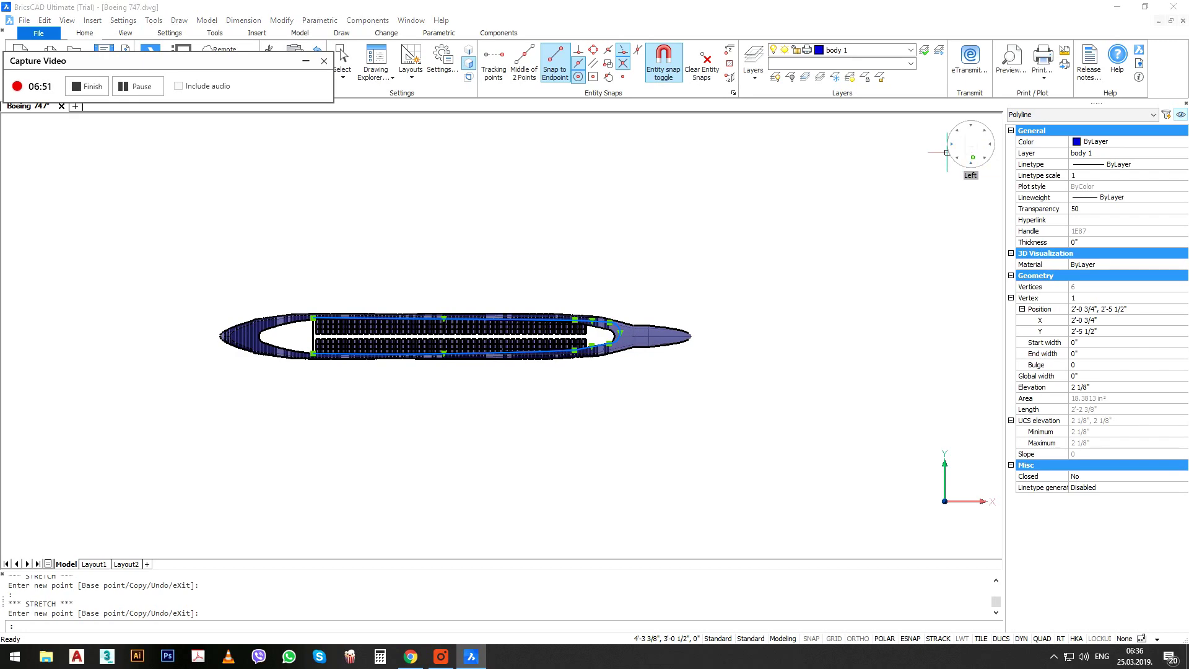
pyautogui.click(946, 152)
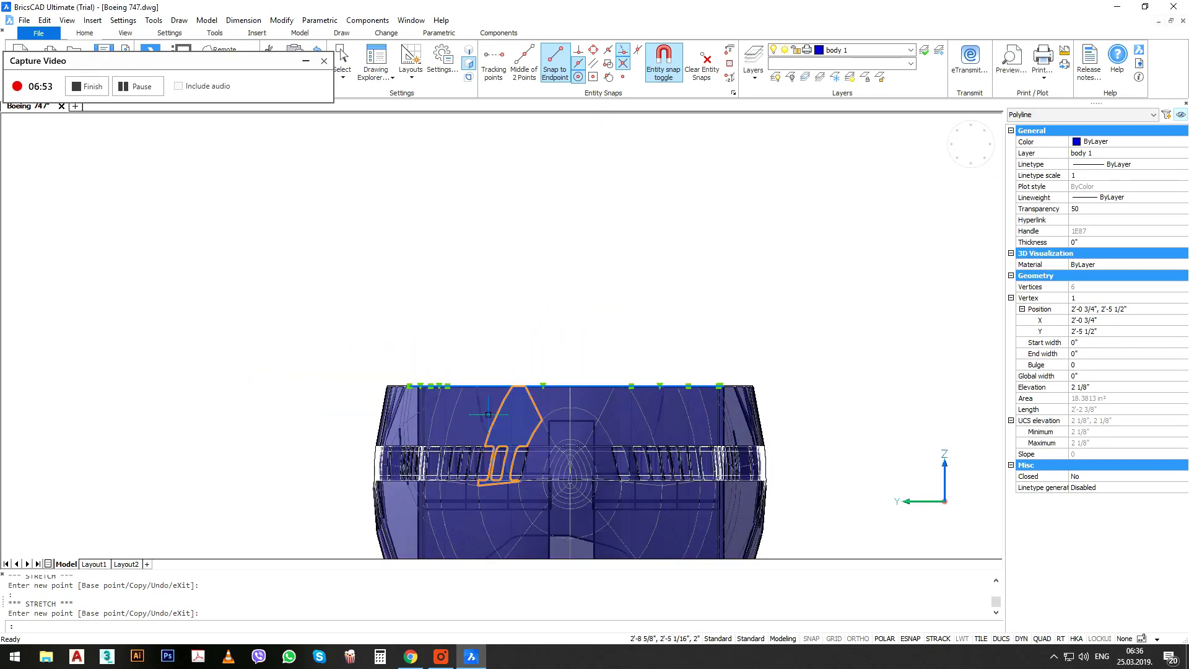
pyautogui.scroll(2, 544, 398)
pyautogui.scroll(2, 556, 383)
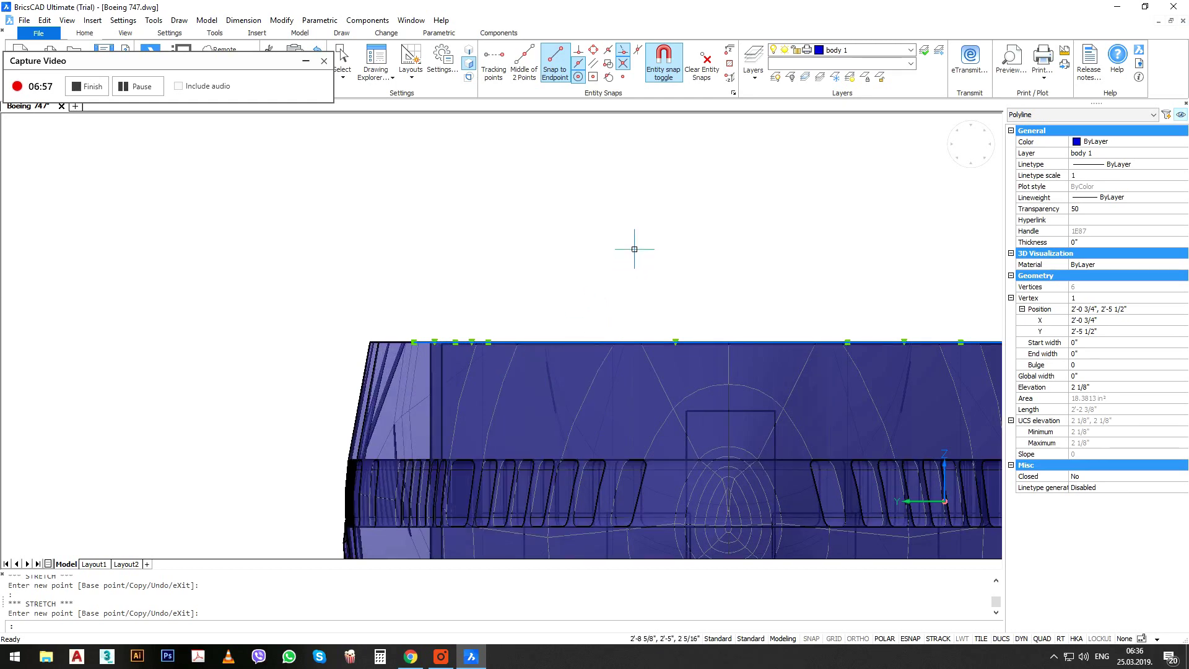
pyautogui.press('Return')
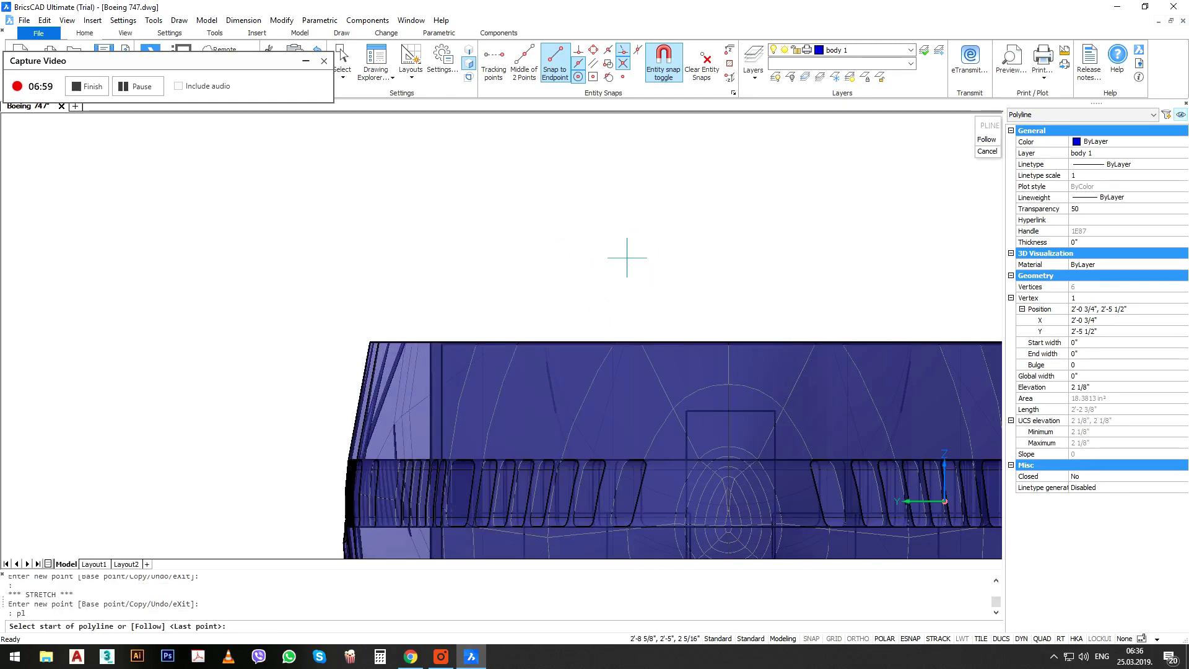
pyautogui.click(627, 257)
pyautogui.scroll(1, 607, 276)
pyautogui.write('a')
pyautogui.press('Return')
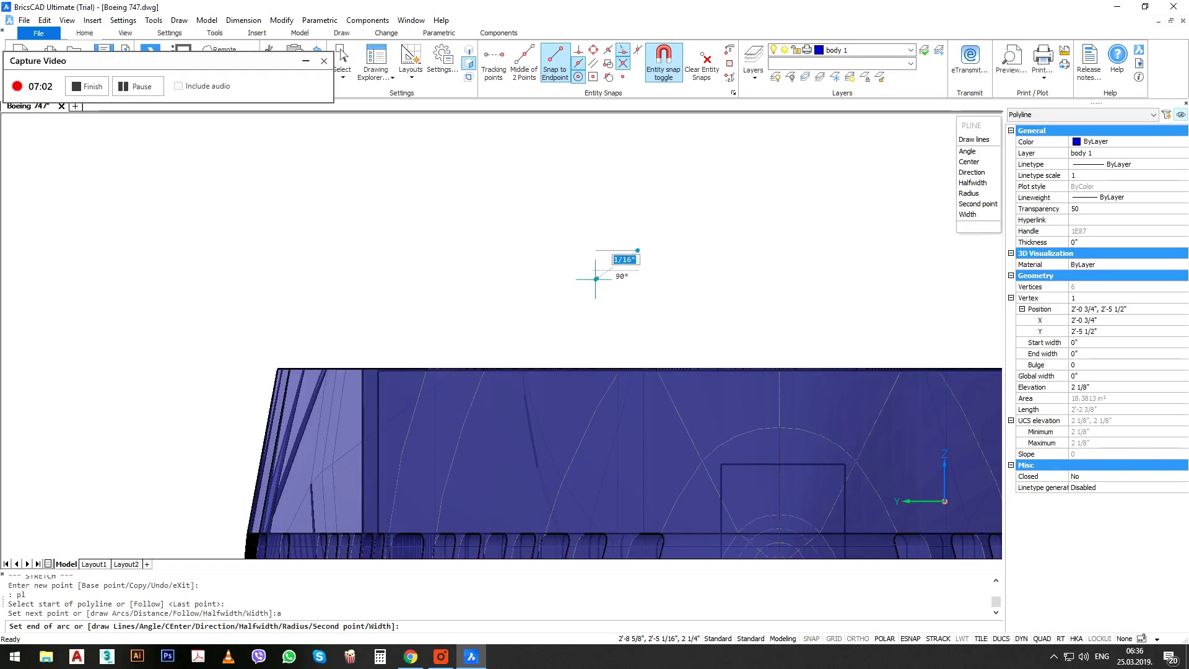
pyautogui.click(616, 285)
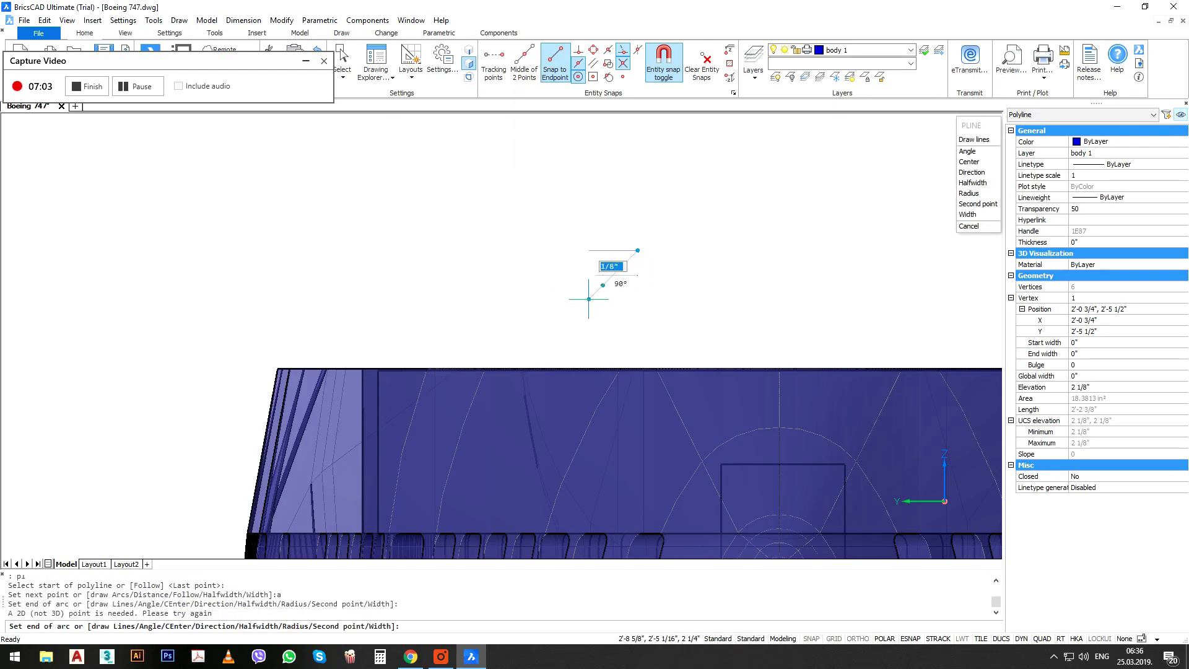
pyautogui.press('Escape')
pyautogui.press('Escape')
# Define a three-point UCS above the fuselage in the plane of the left view, with X horizontal and Y vertical.
pyautogui.write('ucs')
pyautogui.press('Return')
pyautogui.click(569, 309)
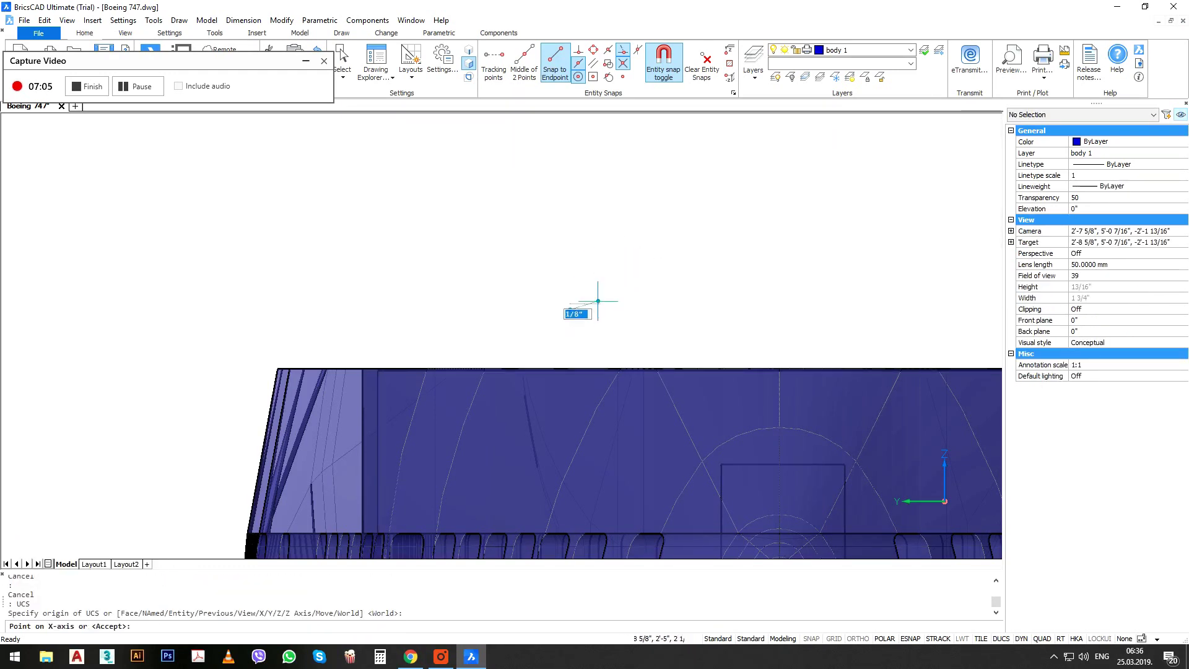
pyautogui.click(648, 309)
pyautogui.click(570, 246)
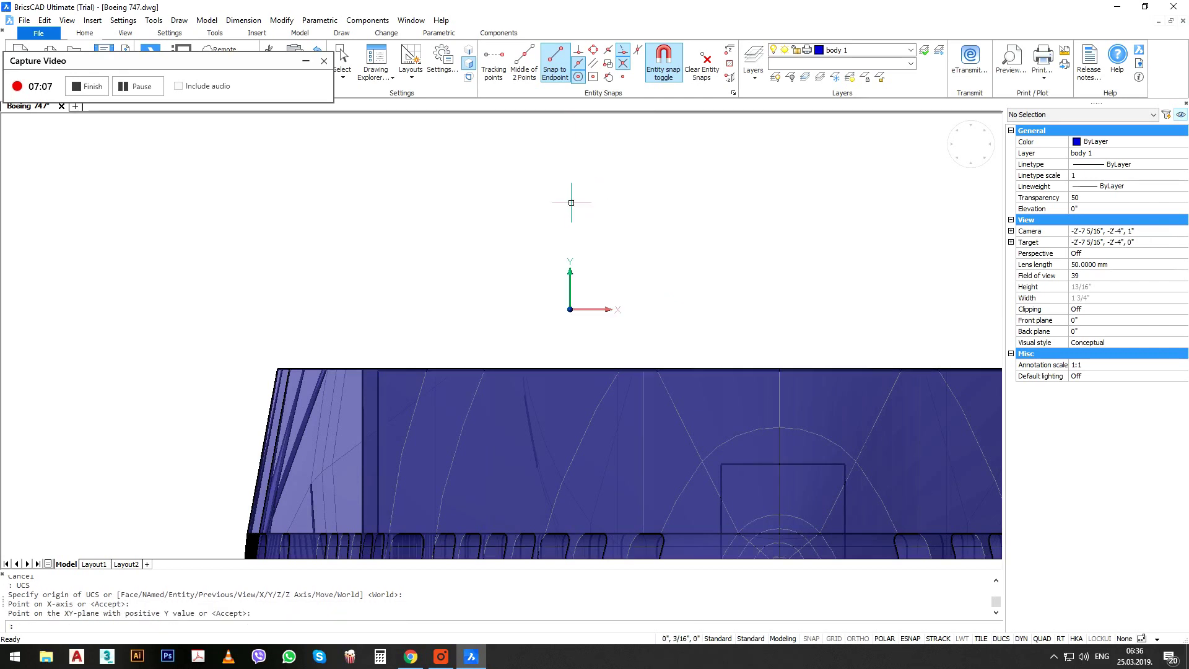
pyautogui.write('p')
pyautogui.press('Return')
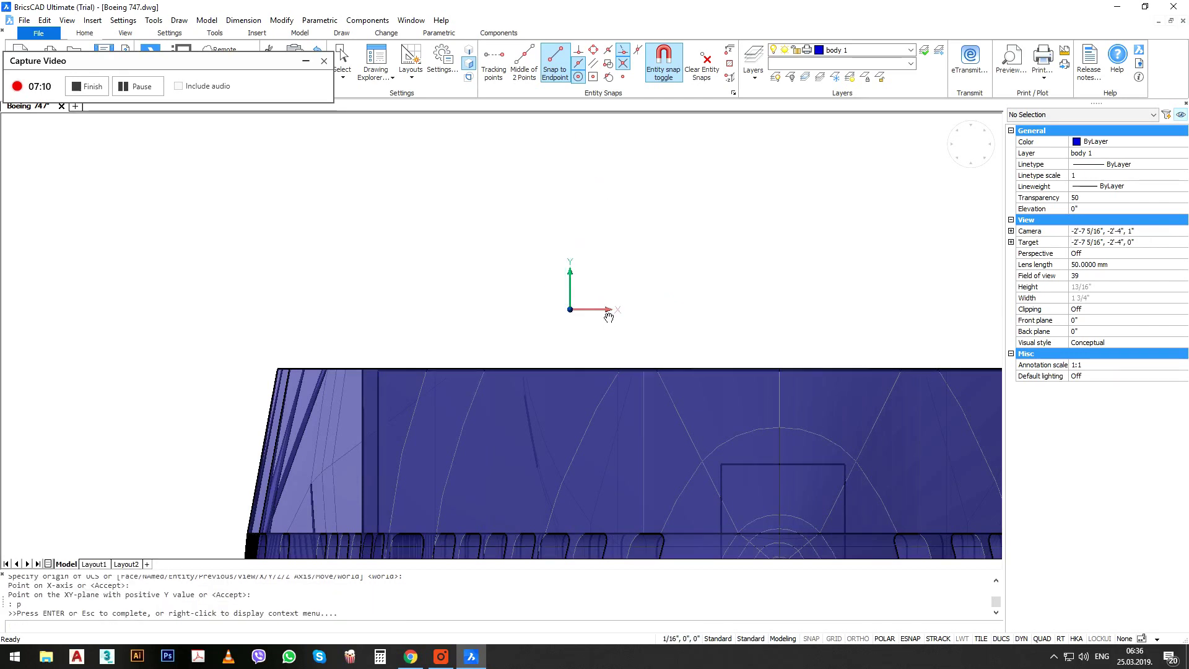
pyautogui.press('Escape')
# Above the fuselage, start a small polyline profile with an arc curving down and back from its start point, and return to line segments.
pyautogui.write('pl')
pyautogui.press('Return')
pyautogui.scroll(1, 596, 309)
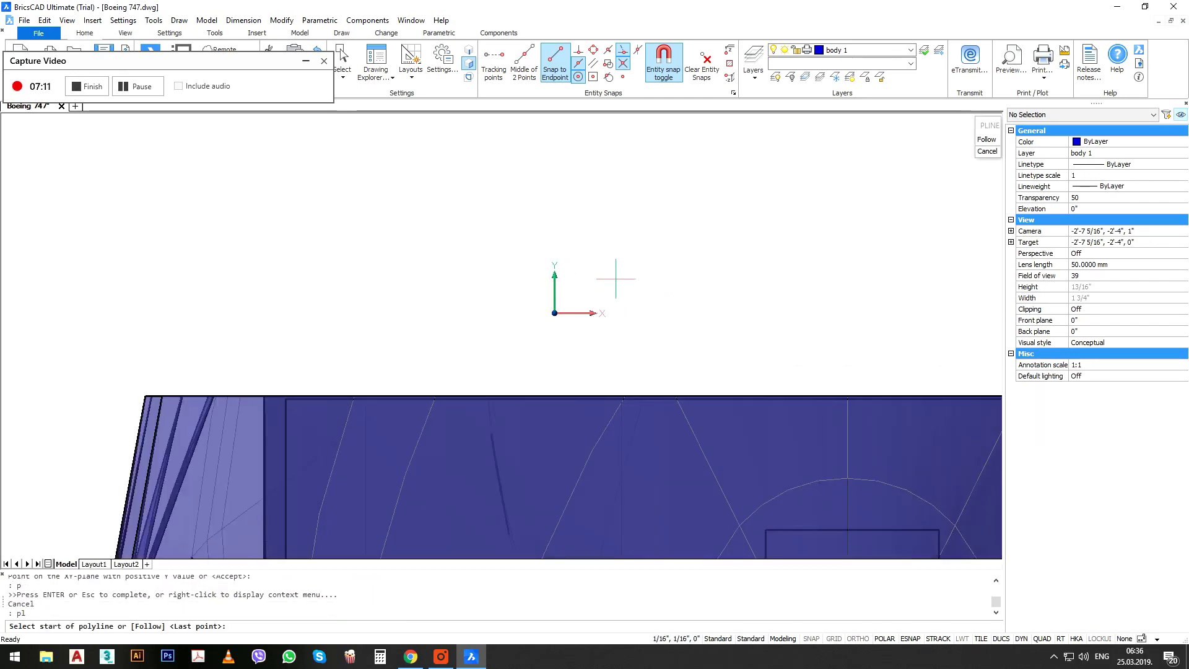
pyautogui.click(593, 313)
pyautogui.write('a')
pyautogui.press('Return')
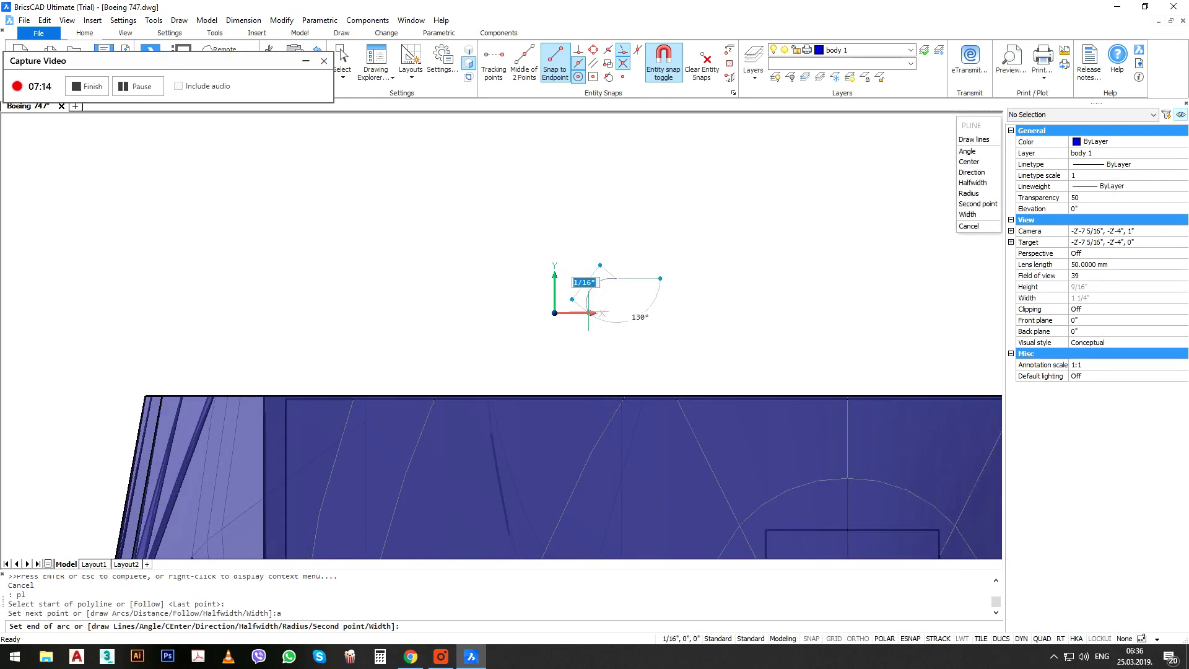
pyautogui.click(634, 315)
pyautogui.write('l')
pyautogui.press('Return')
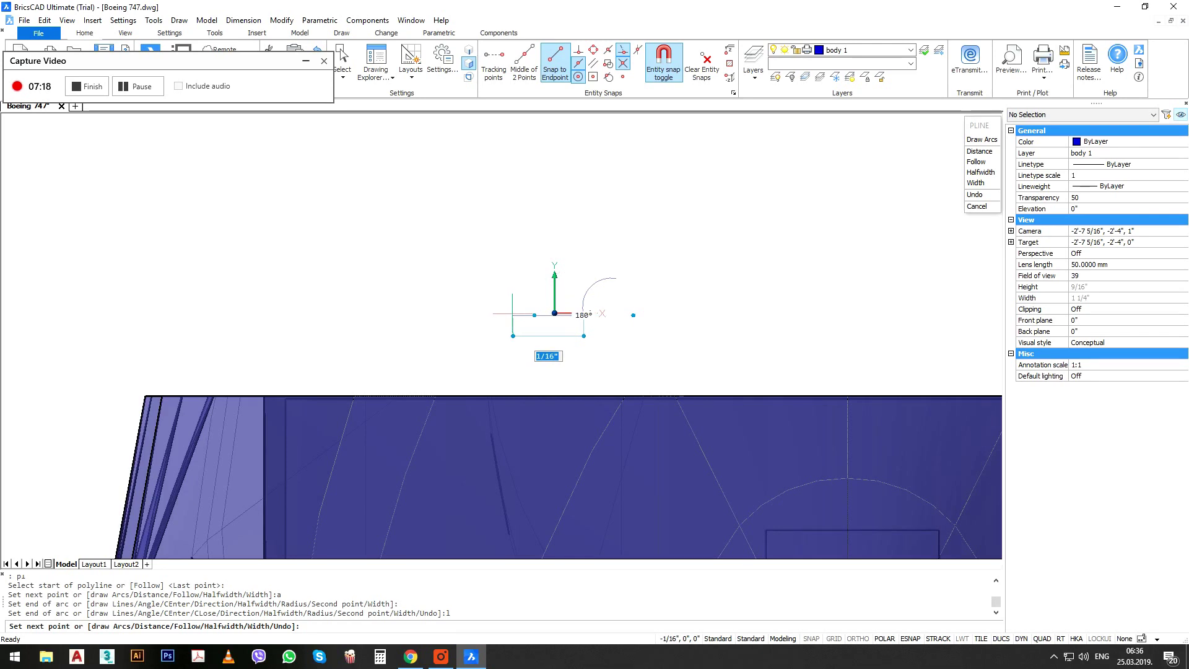
# Complete the profile with a horizontal lower edge, a vertical side about 1/16" high and an upper edge, ending at the arc's start point.
pyautogui.click(512, 315)
pyautogui.scroll(2, 511, 268)
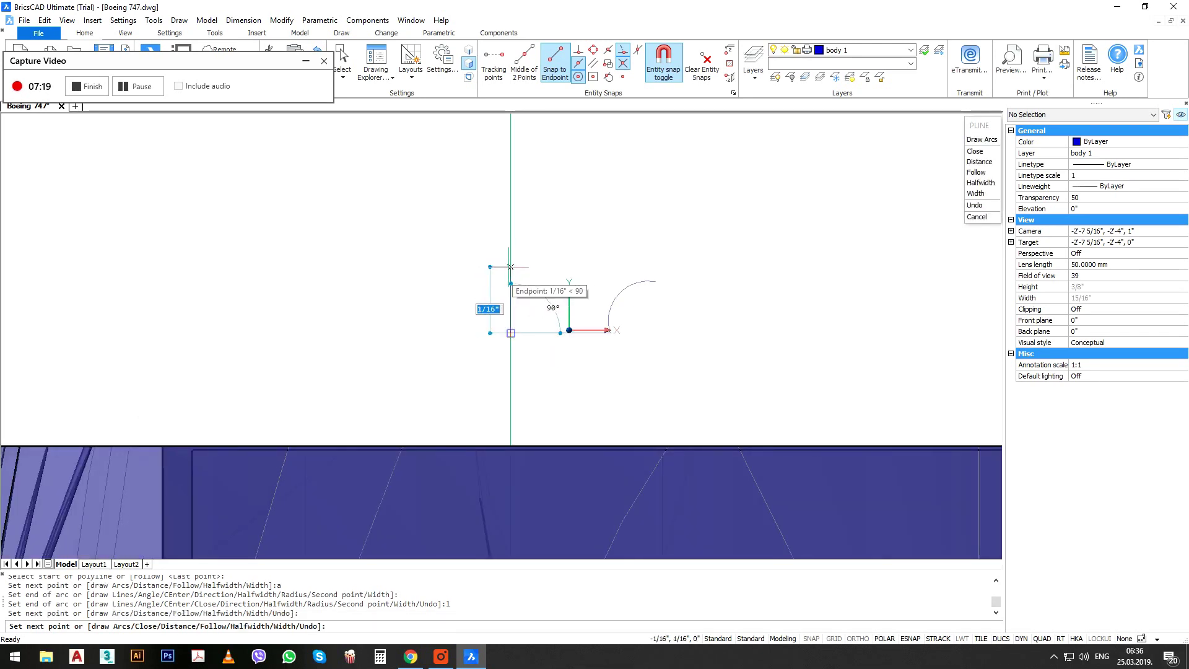
pyautogui.click(510, 267)
pyautogui.click(663, 266)
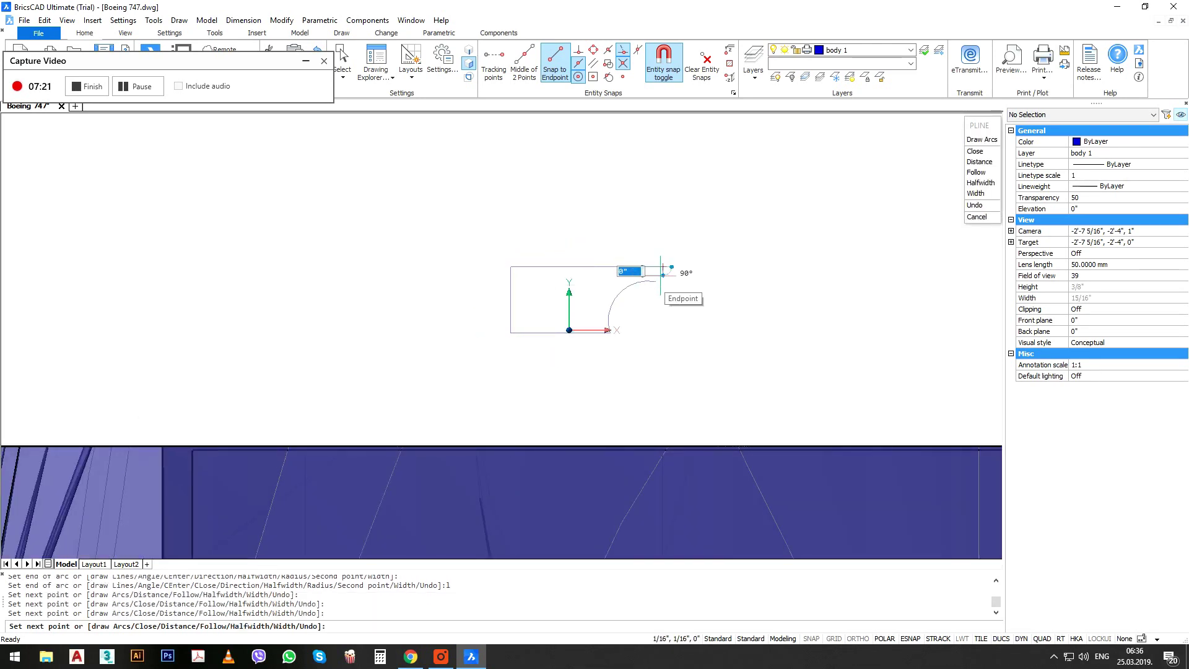
pyautogui.click(655, 282)
pyautogui.press('Return')
# Select the profile and stretch the midpoint of its arc so the arc bulges outward.
pyautogui.click(613, 314)
pyautogui.click(602, 301)
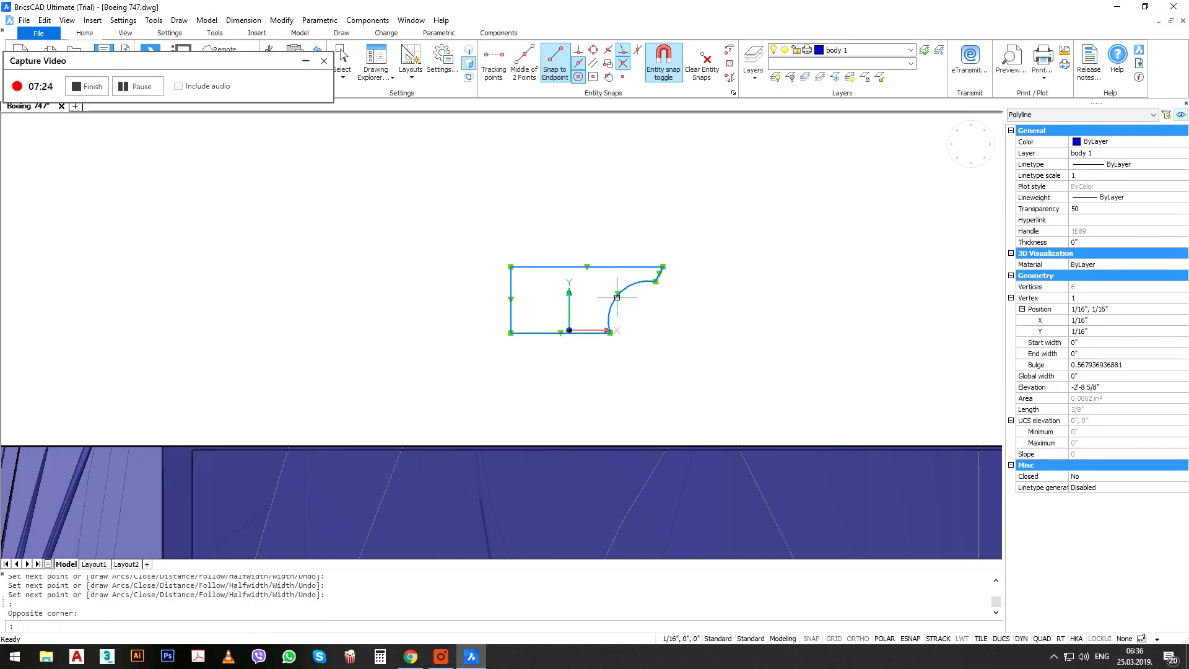
pyautogui.click(618, 295)
pyautogui.scroll(2, 624, 303)
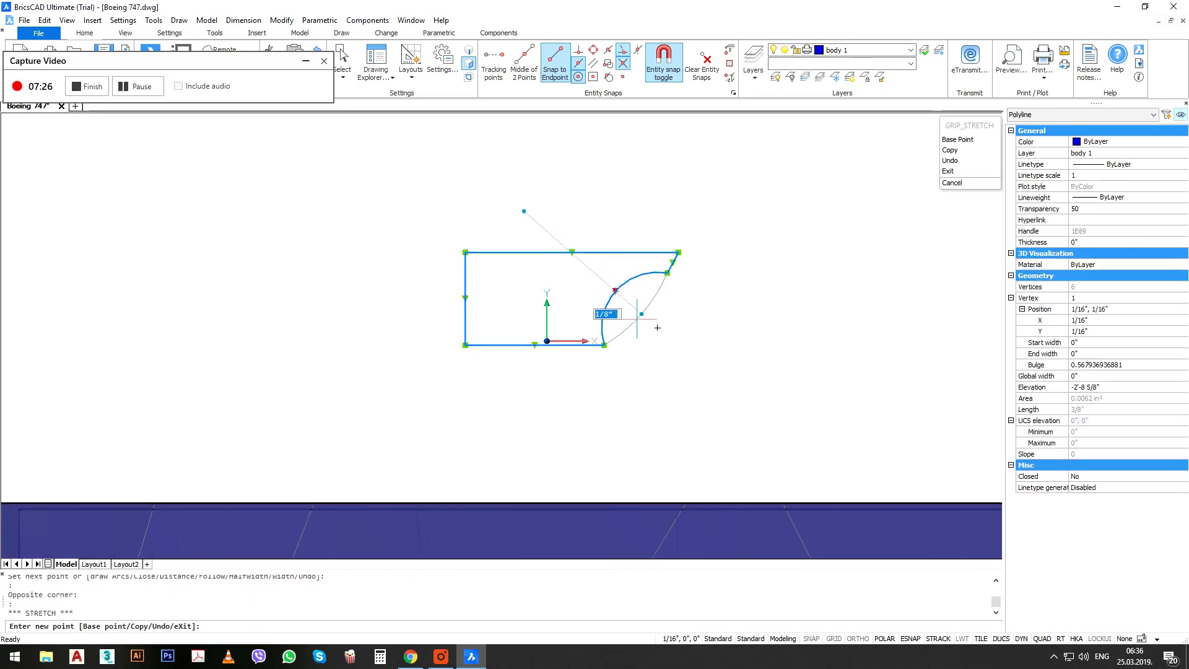
pyautogui.click(641, 314)
# Stretch the arc's lower endpoint along the lower edge to shorten that edge and lengthen the curve, and clear the selection.
pyautogui.click(589, 346)
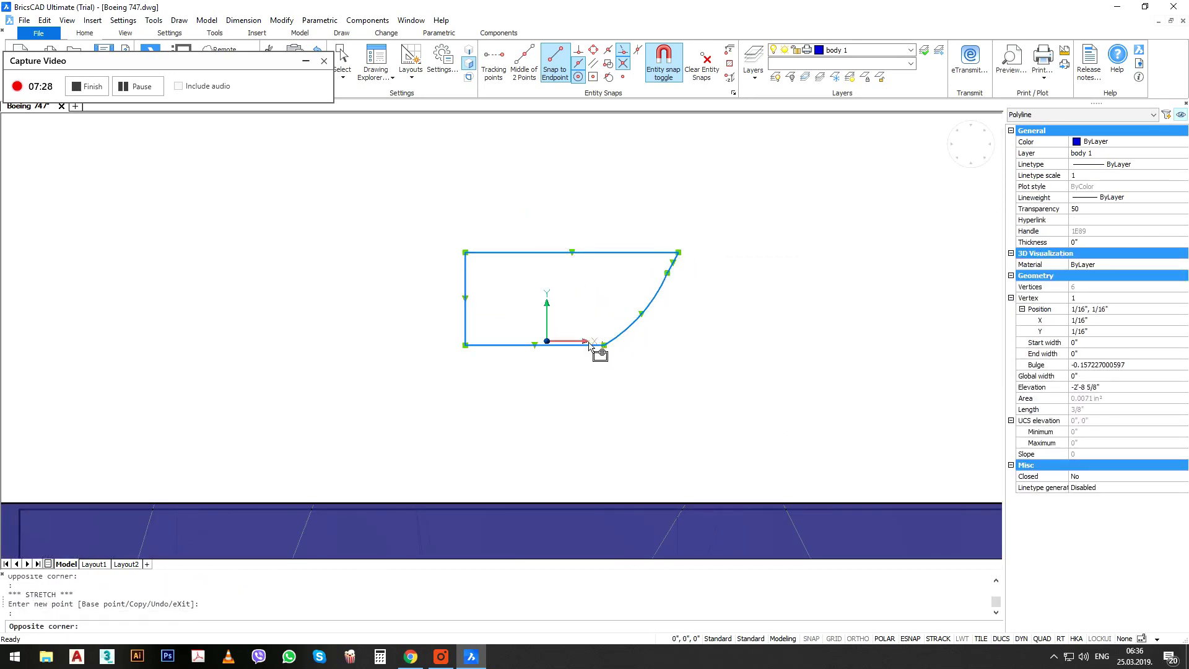
pyautogui.click(567, 353)
pyautogui.click(604, 345)
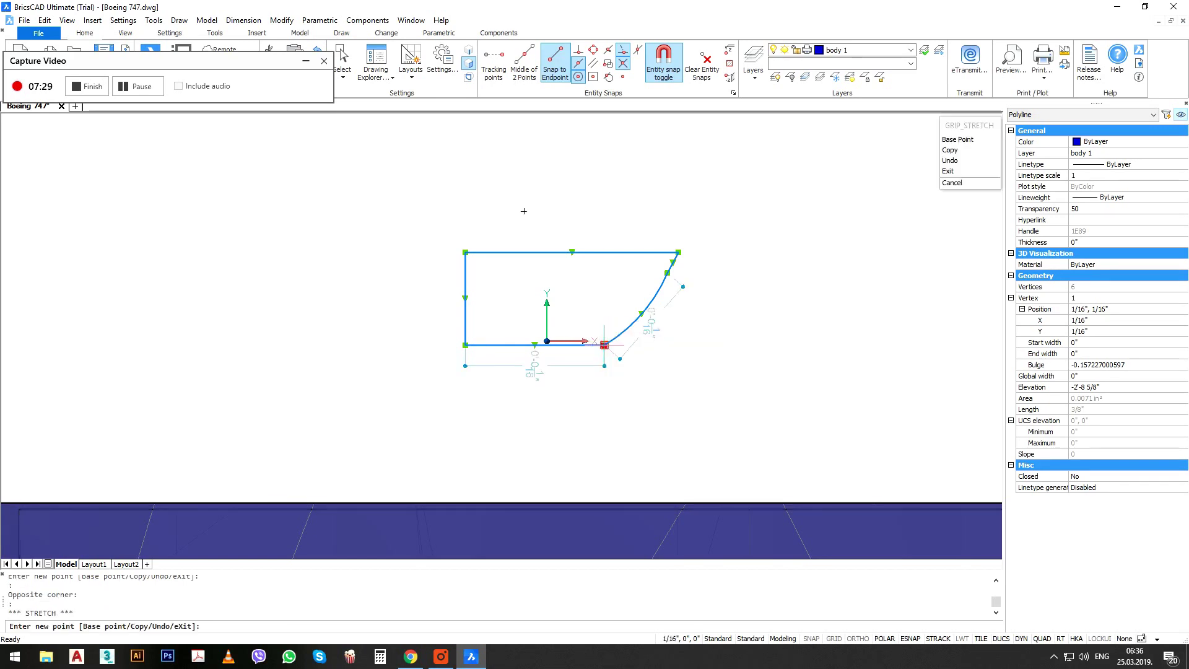
pyautogui.click(554, 345)
pyautogui.press('Escape')
pyautogui.scroll(2, 677, 255)
pyautogui.click(677, 294)
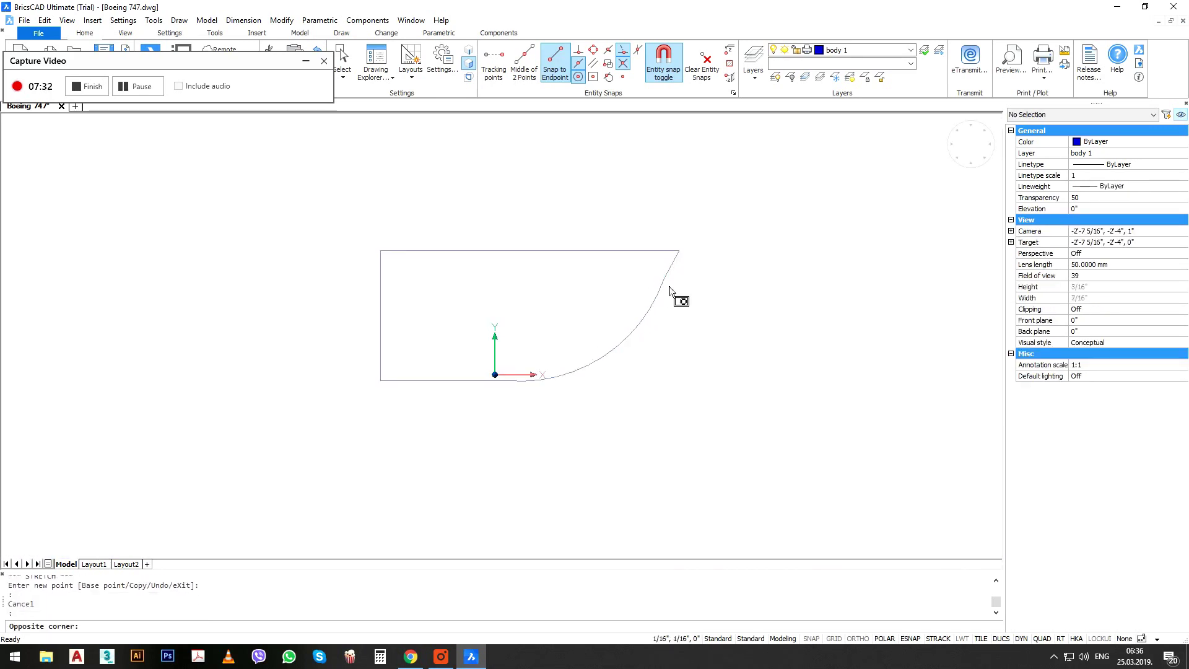
# Select the profile, stretch the arc's upper endpoint outward to steepen the short slanted side, and clear the selection.
pyautogui.click(651, 278)
pyautogui.click(664, 279)
pyautogui.scroll(2, 671, 279)
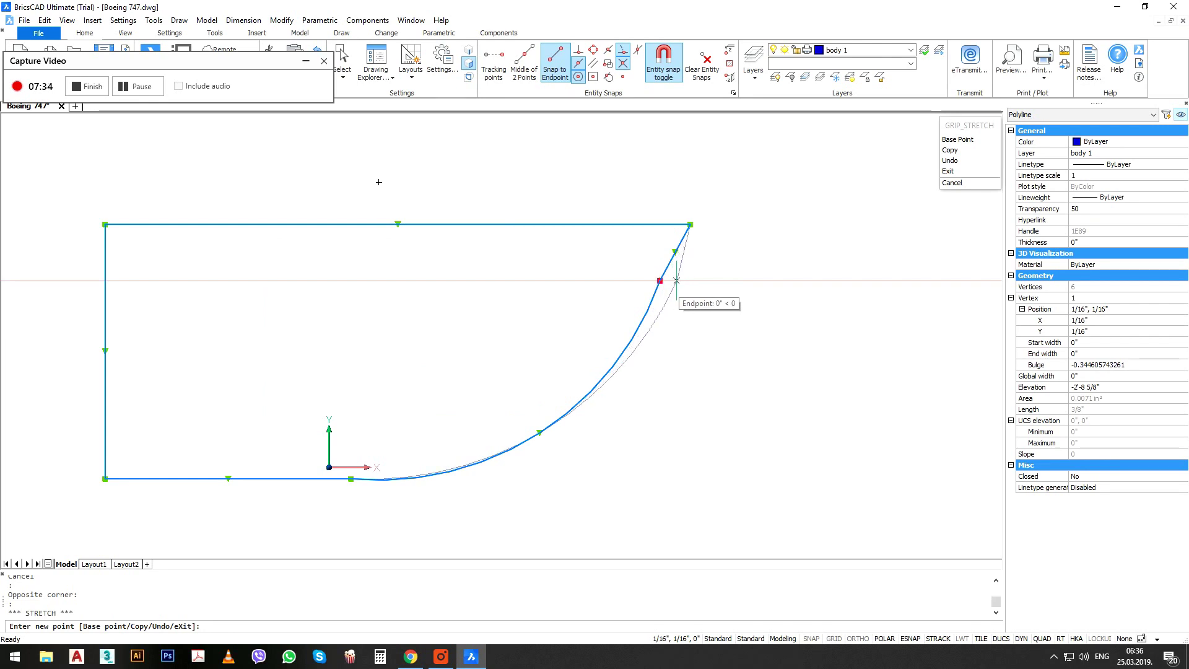
pyautogui.click(677, 280)
pyautogui.press('Escape')
pyautogui.press('Escape')
# Draw a small three-sided notch polyline from the arc's upper endpoint, going inward, down and back out across the curve.
pyautogui.moveTo(665, 314); pyautogui.dragTo(688, 317, button='middle')
pyautogui.press('Return')
pyautogui.click(681, 282)
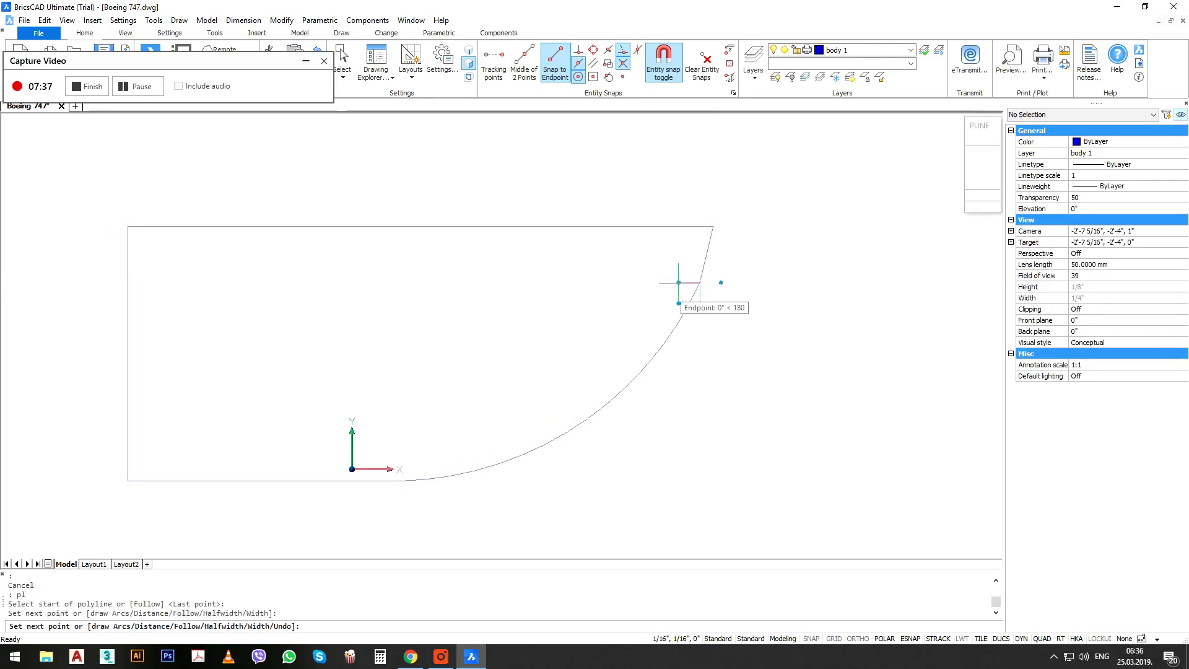
pyautogui.scroll(2, 680, 287)
pyautogui.click(677, 296)
pyautogui.click(732, 297)
pyautogui.press('Return')
pyautogui.scroll(-3, 790, 283)
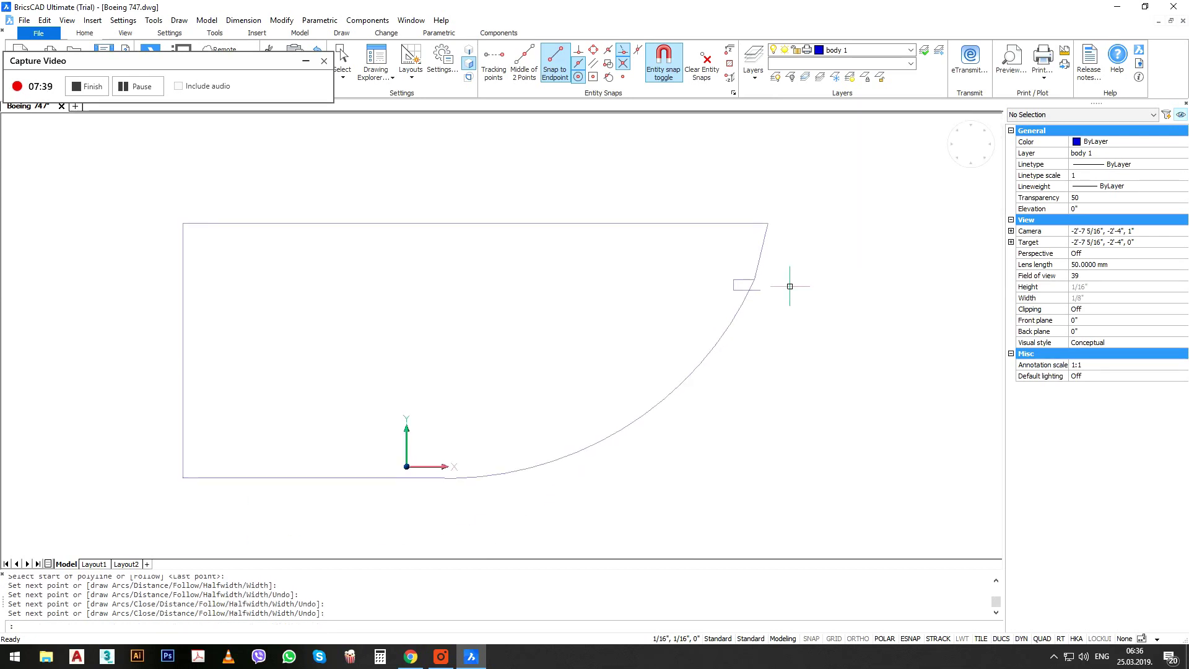
pyautogui.press('Return')
pyautogui.click(429, 476)
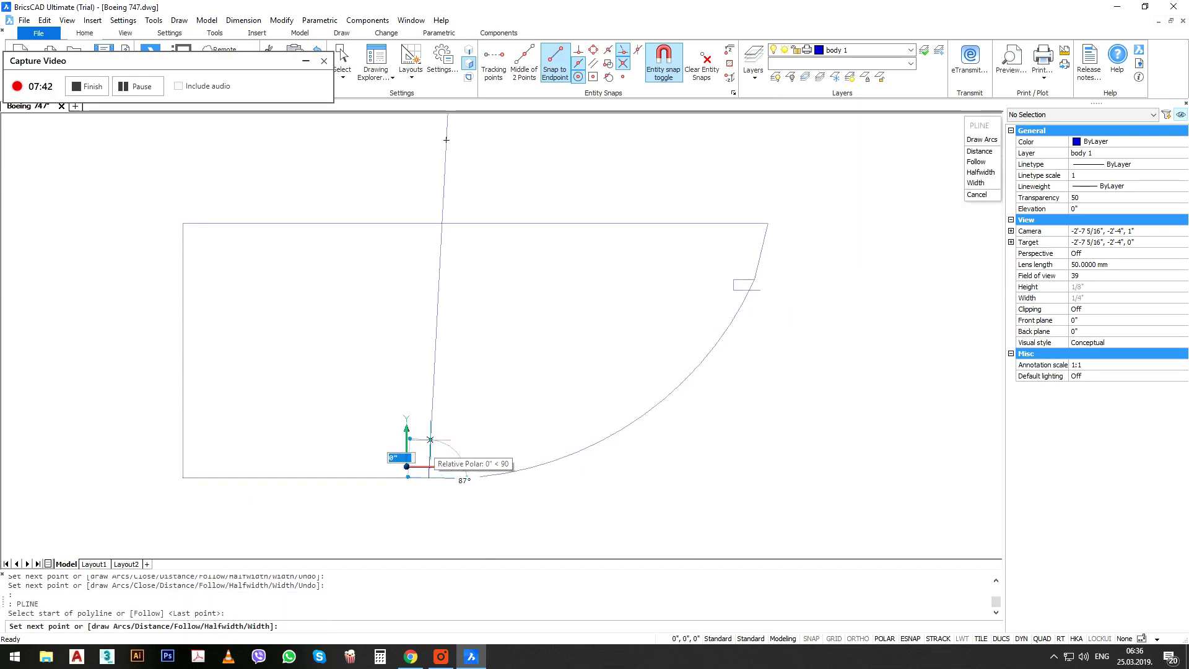
pyautogui.scroll(1, 429, 447)
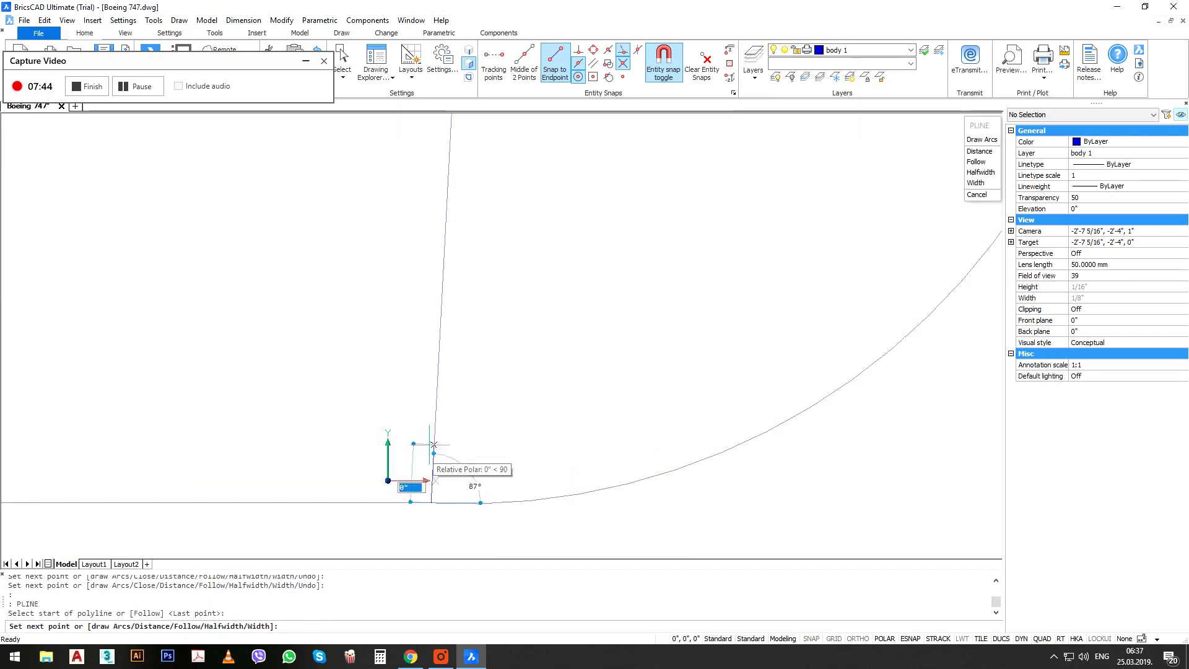
pyautogui.scroll(-2, 428, 449)
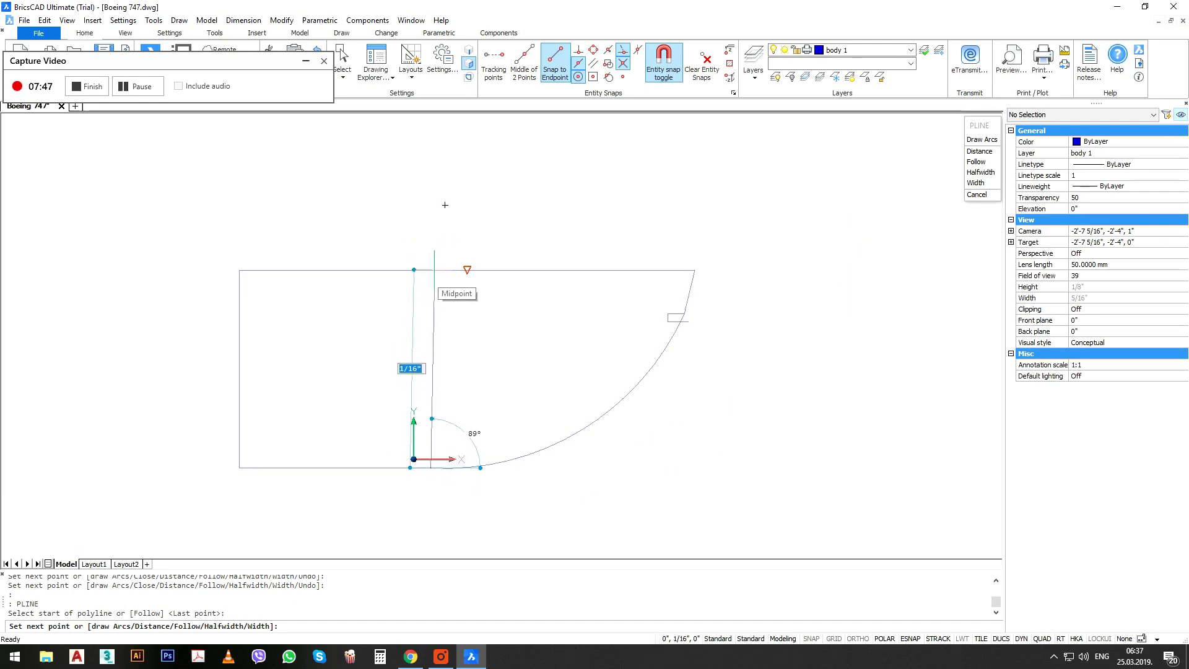
pyautogui.scroll(2, 419, 443)
pyautogui.press('Escape')
# Draw a narrow notch polyline from the arc's lower endpoint, going up, across and down past the lower edge.
pyautogui.moveTo(454, 517); pyautogui.dragTo(514, 424, button='middle')
pyautogui.press('Return')
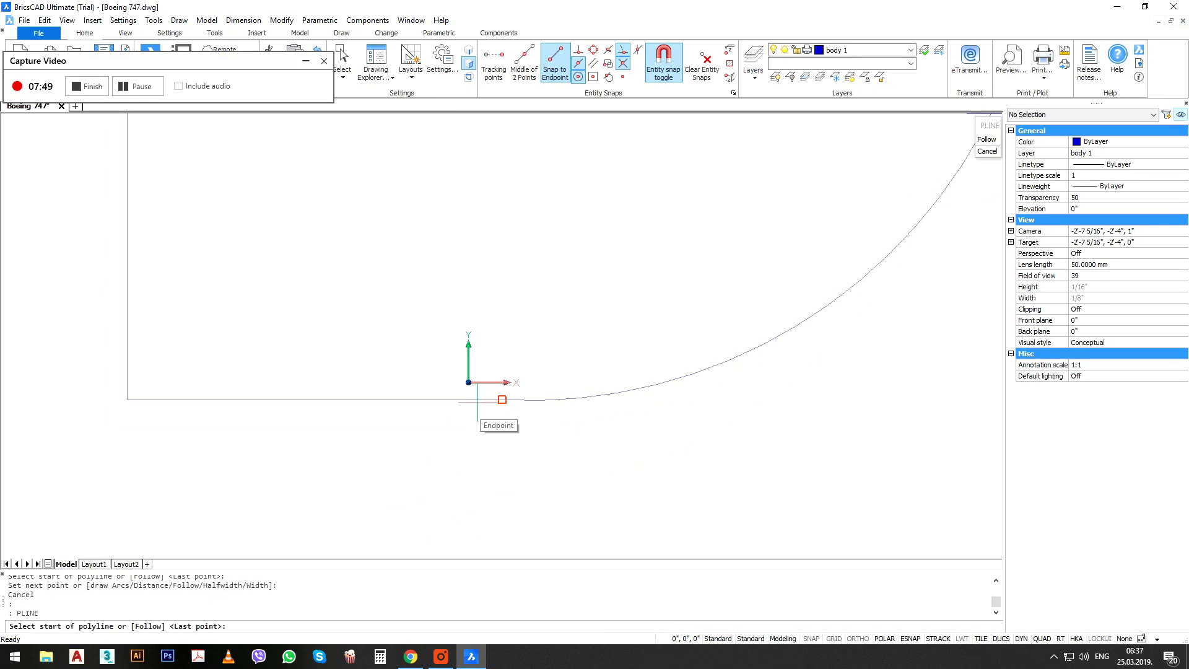
pyautogui.click(502, 399)
pyautogui.click(502, 348)
pyautogui.click(524, 348)
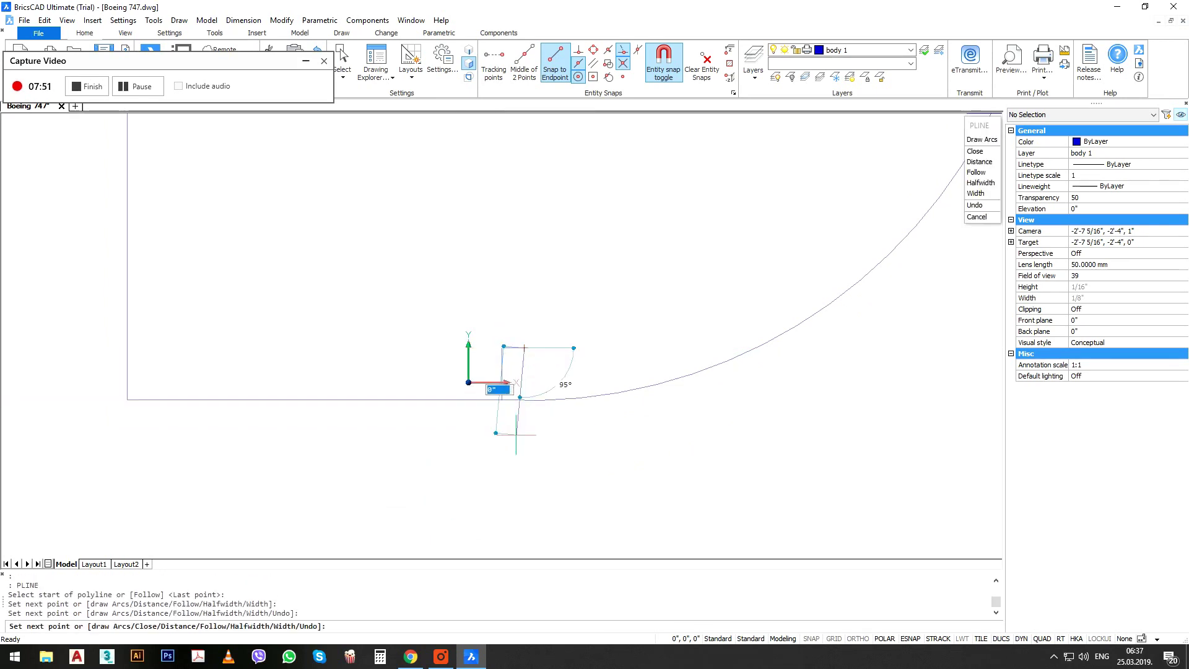
pyautogui.click(523, 435)
pyautogui.click(523, 435)
pyautogui.press('Return')
# Using all entities as boundaries, trim the lower notch's overhanging tail and the profile edge between its two sides.
pyautogui.write('tr')
pyautogui.press('Return')
pyautogui.press('Return')
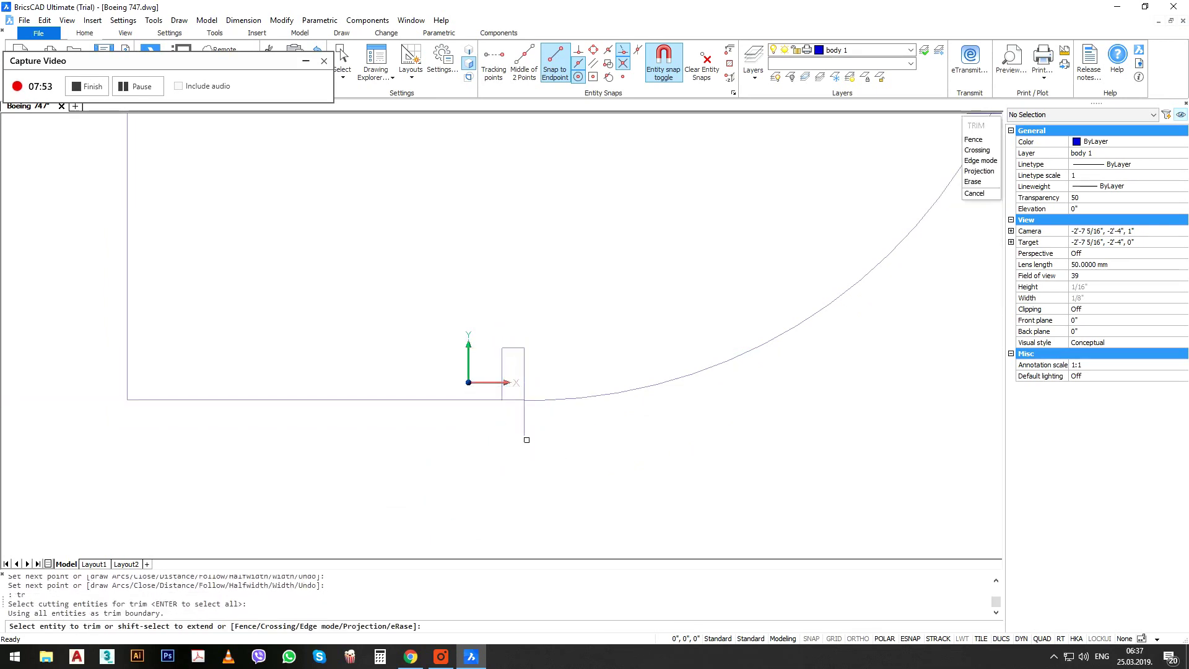
pyautogui.click(534, 428)
pyautogui.click(509, 415)
pyautogui.click(518, 408)
pyautogui.click(512, 394)
# Trim the piece of profile curve across the upper notch's opening, and end the Trim command.
pyautogui.scroll(-1, 463, 474)
pyautogui.scroll(-1, 452, 478)
pyautogui.scroll(1, 752, 276)
pyautogui.click(736, 315)
pyautogui.click(727, 291)
pyautogui.press('Return')
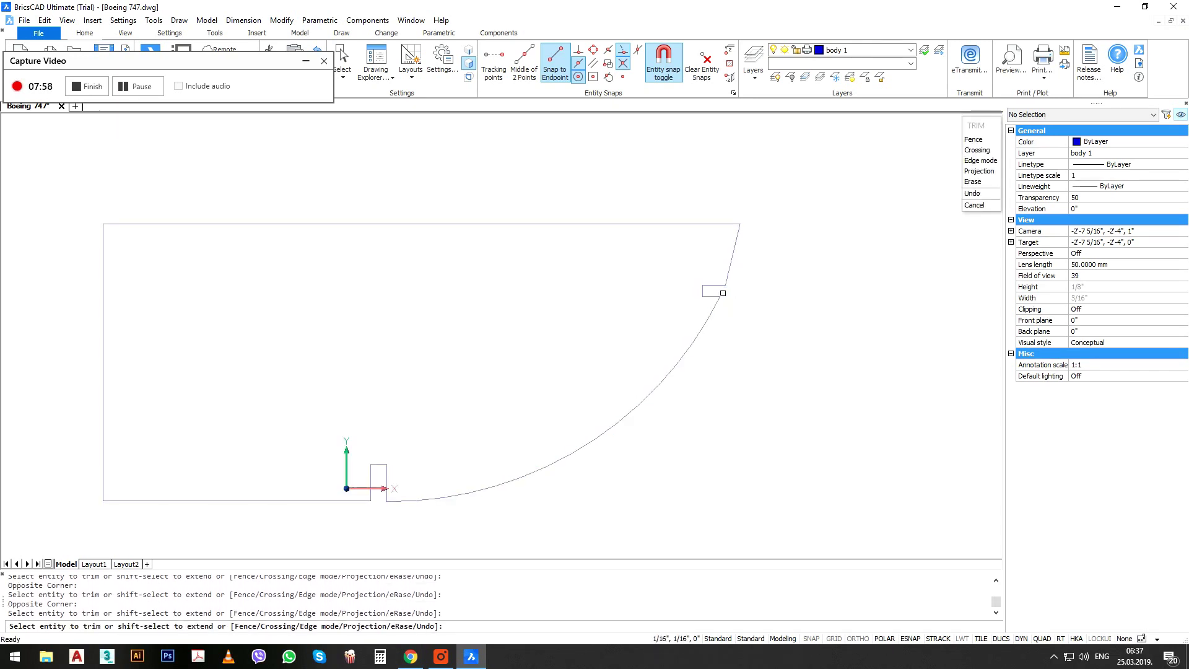
# Join all the segments of the notched profile into one polyline.
pyautogui.scroll(-1, 728, 301)
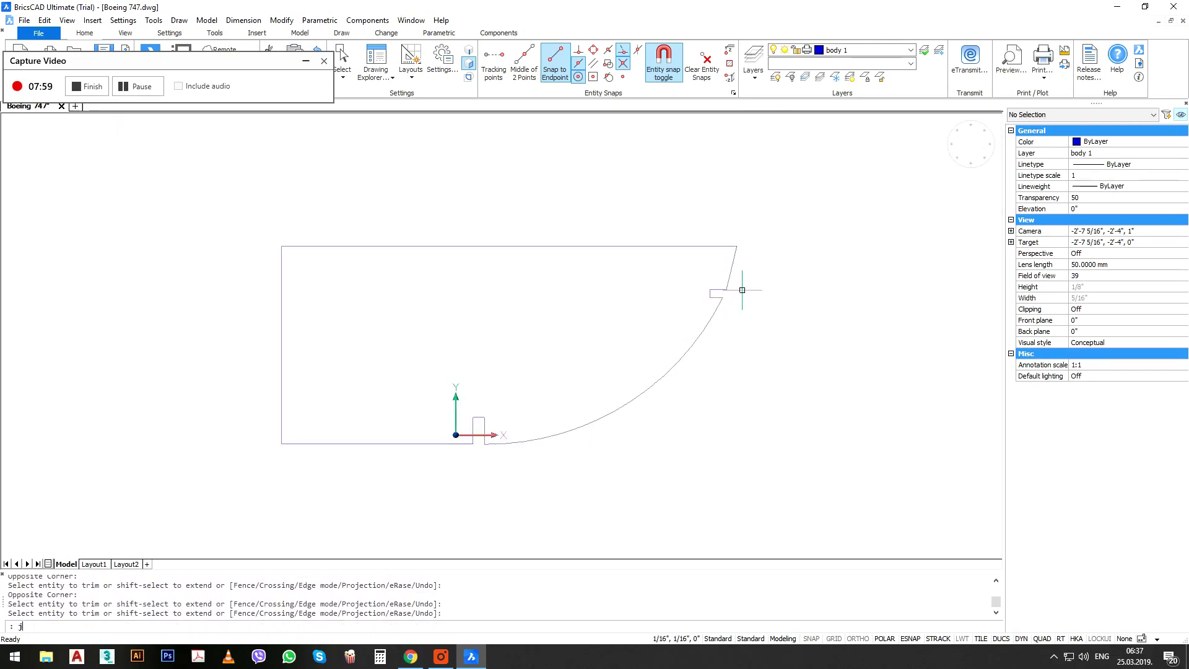
pyautogui.write('jo')
pyautogui.press('Return')
pyautogui.click(805, 200)
pyautogui.click(231, 465)
pyautogui.press('Return')
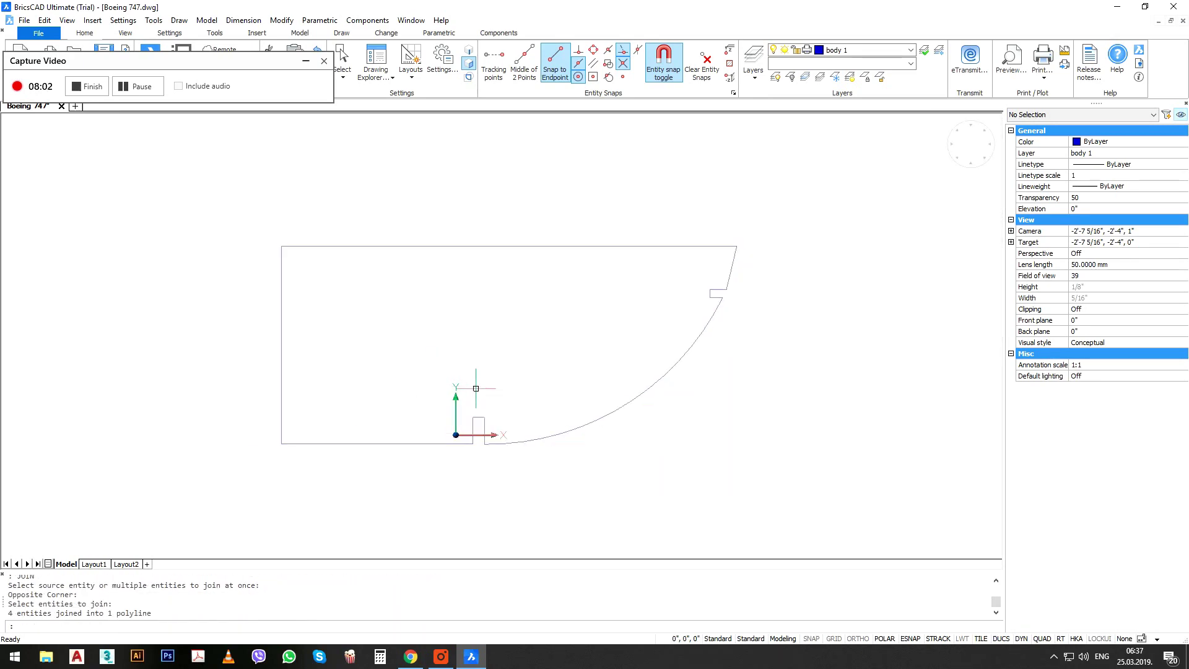
# Move the joined profile by its upper corner on the straight side to the partition's upper corner at the cabin wall.
pyautogui.click(475, 388)
pyautogui.click(351, 491)
pyautogui.scroll(-3, 473, 377)
pyautogui.keyDown('shift'); pyautogui.moveTo(520, 375); pyautogui.dragTo(441, 439, button='middle'); pyautogui.keyUp('shift')
pyautogui.scroll(-2, 442, 439)
pyautogui.scroll(2, 441, 438)
pyautogui.write('m')
pyautogui.press('Return')
pyautogui.click(463, 386)
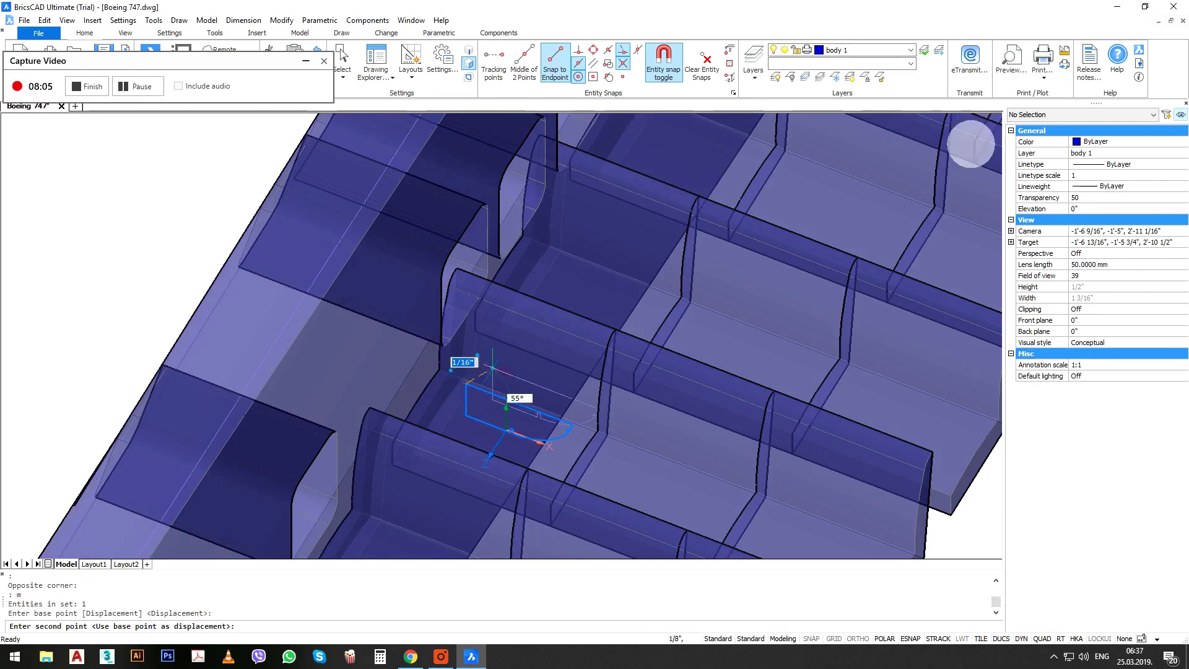
pyautogui.scroll(-5, 459, 433)
pyautogui.moveTo(353, 498); pyautogui.dragTo(509, 294, button='middle')
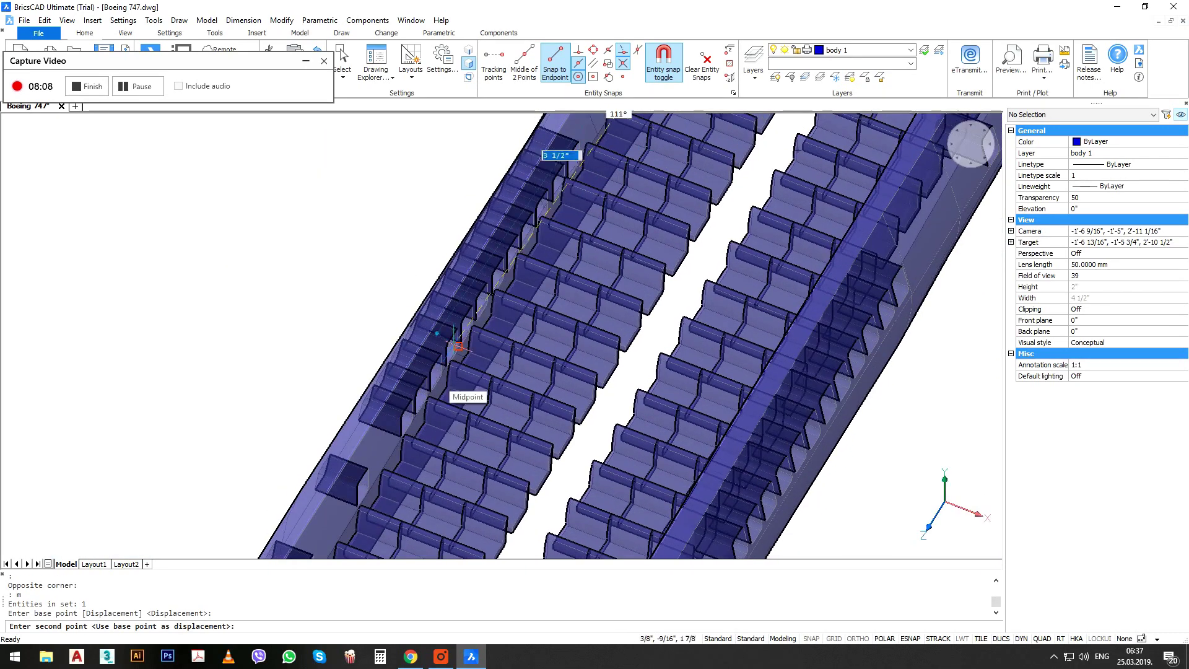
pyautogui.moveTo(381, 458); pyautogui.dragTo(538, 245, button='middle')
pyautogui.scroll(-4, 411, 372)
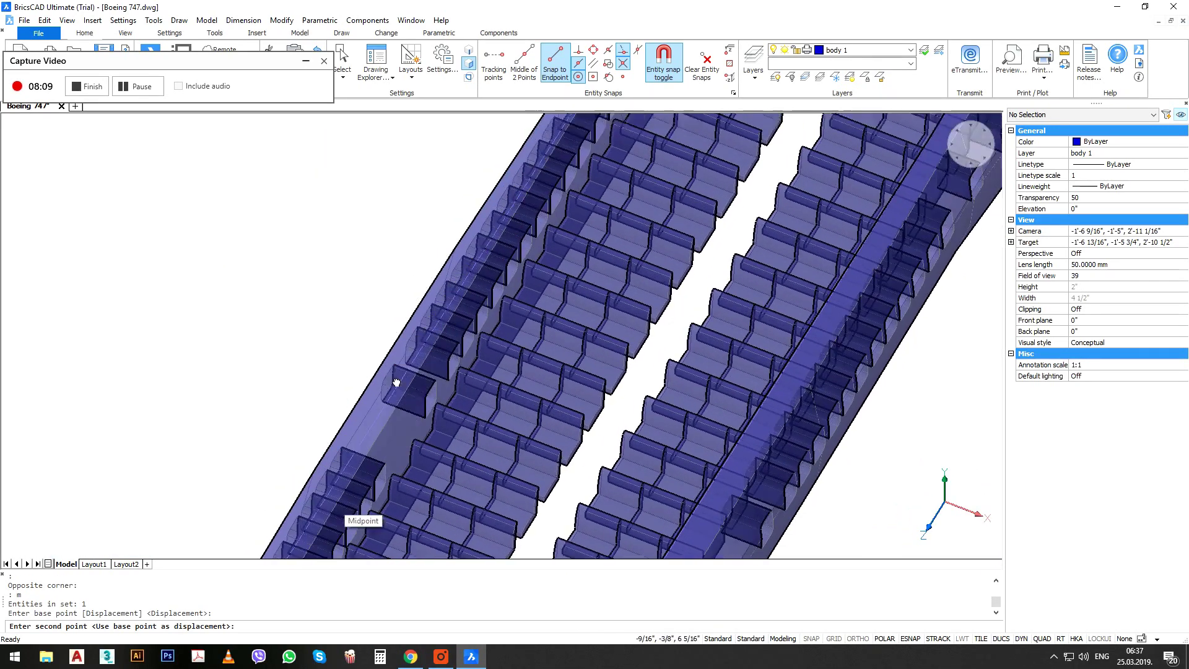
pyautogui.scroll(3, 465, 371)
pyautogui.scroll(6, 465, 313)
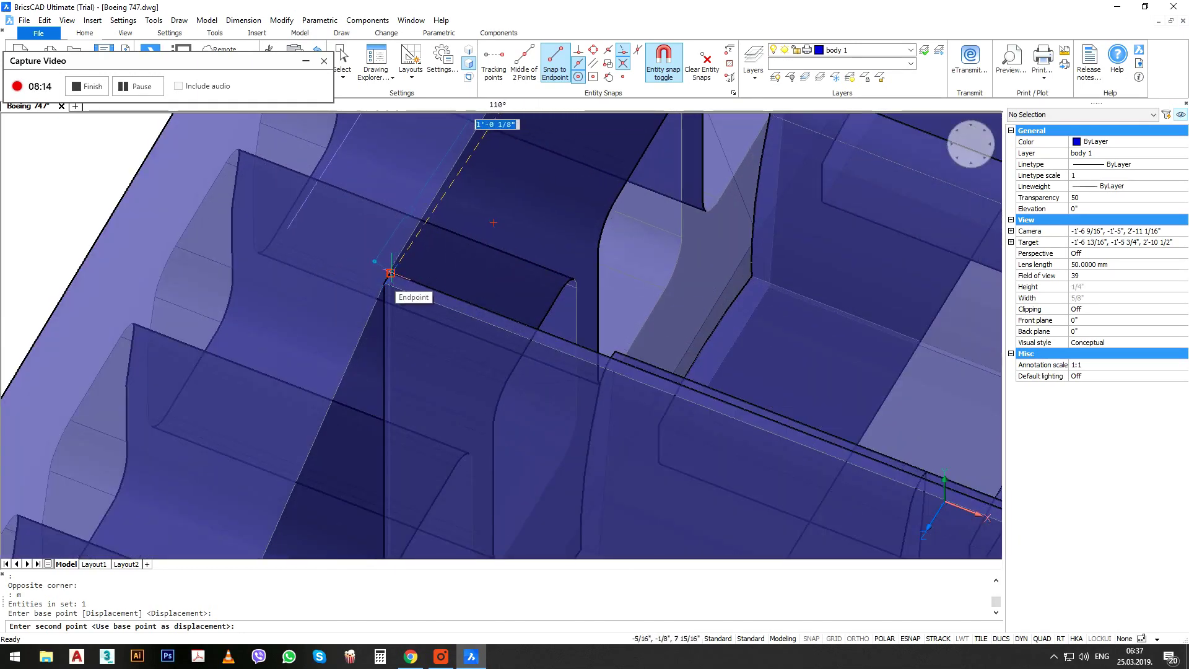
pyautogui.click(391, 273)
# Scale the profile by a factor of 2 about its corner at the top of the partition.
pyautogui.scroll(-3, 390, 272)
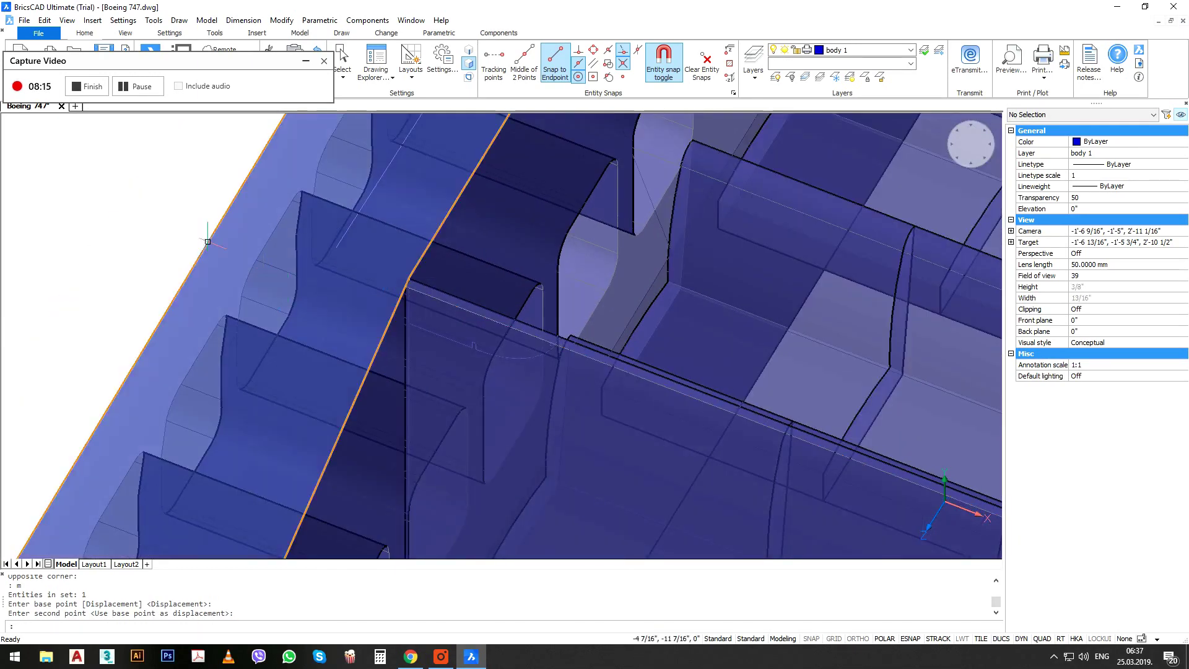
pyautogui.scroll(3, 192, 234)
pyautogui.click(160, 212)
pyautogui.click(566, 418)
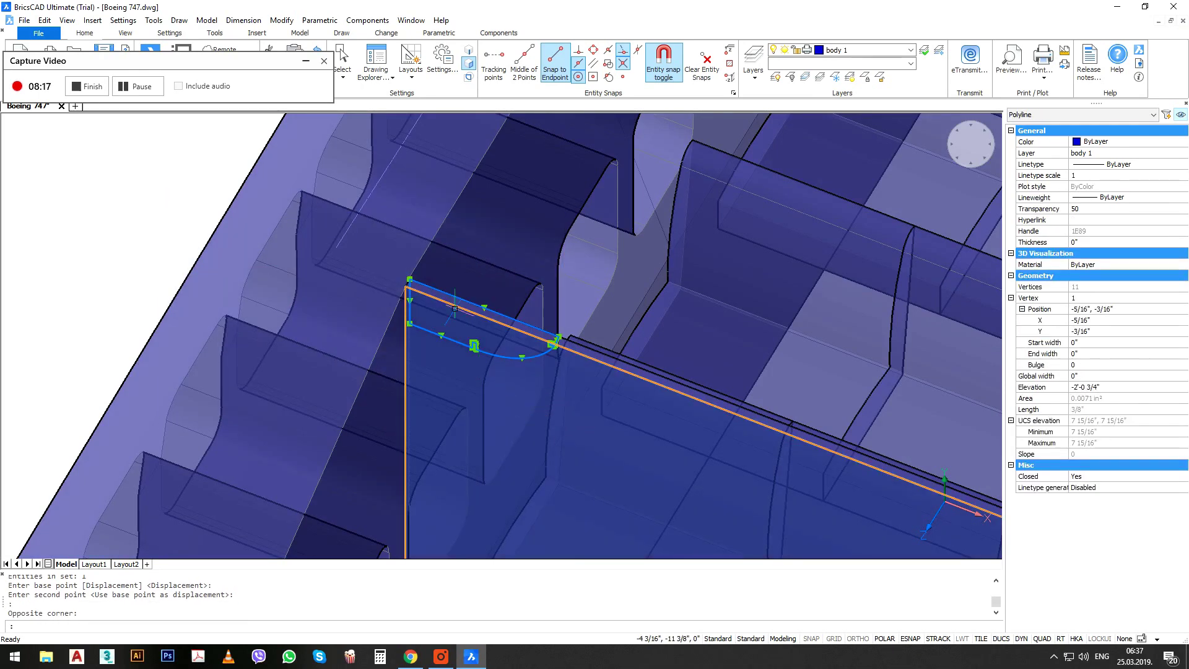
pyautogui.write('sc')
pyautogui.press('Return')
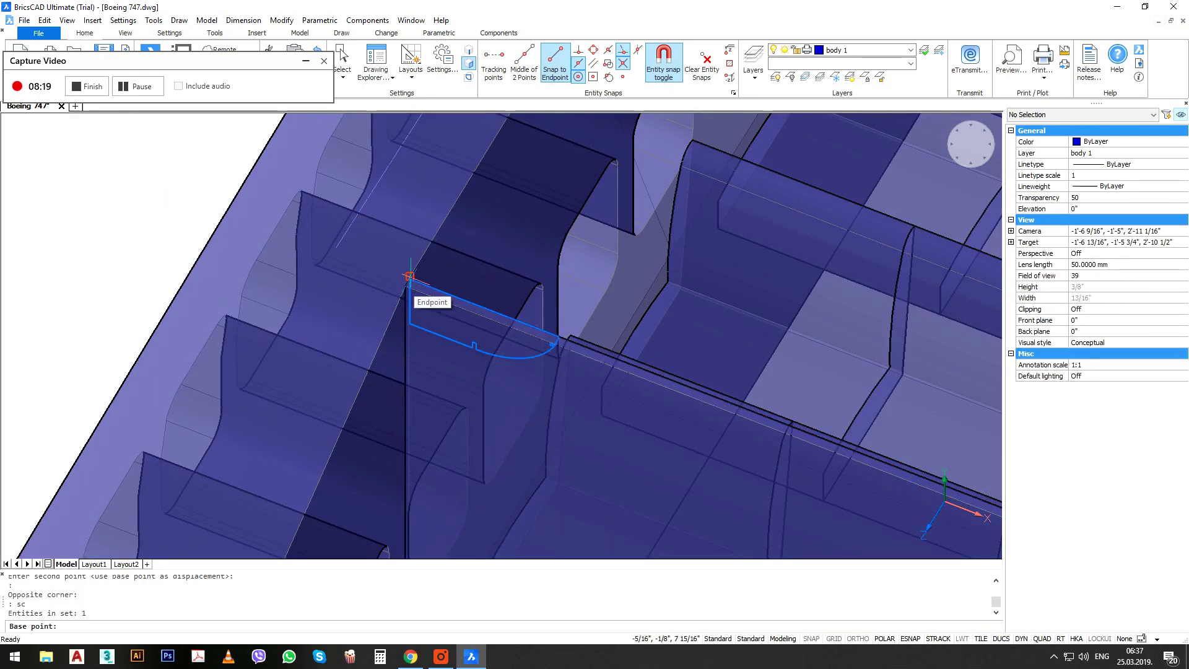
pyautogui.click(409, 275)
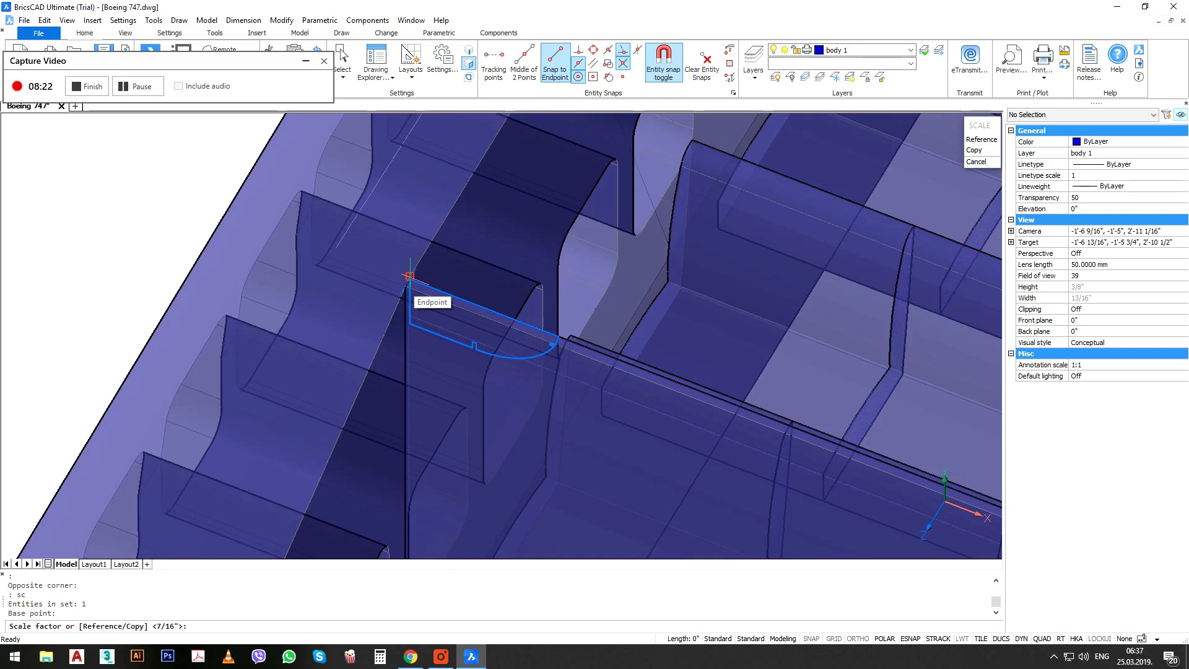
pyautogui.write('2')
pyautogui.press('Return')
pyautogui.scroll(-3, 438, 273)
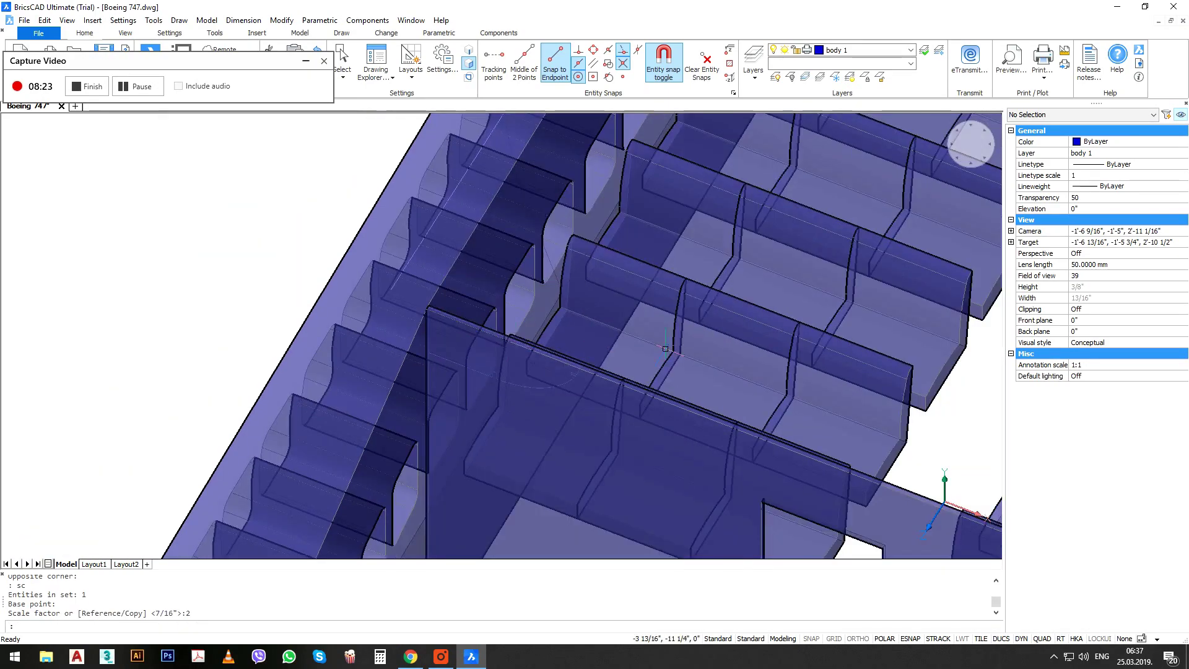
# Try to move the enlarged profile a short distance along the X axis, away from the cabin wall.
pyautogui.keyDown('shift'); pyautogui.moveTo(662, 400); pyautogui.dragTo(624, 399, button='middle'); pyautogui.keyUp('shift')
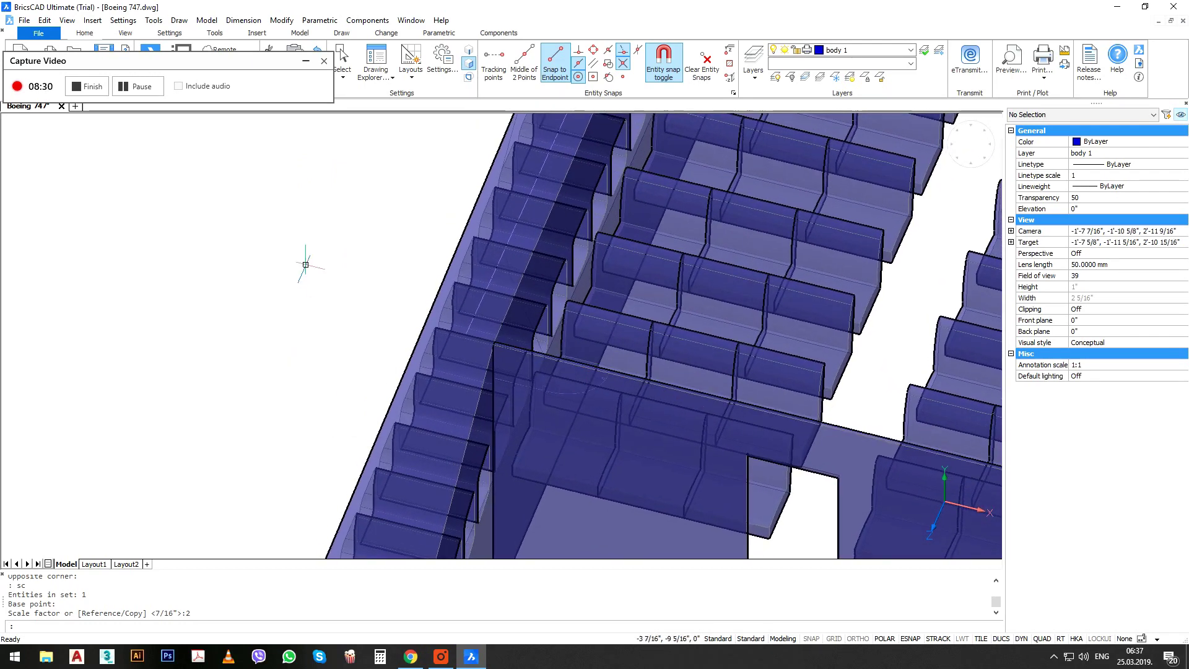
pyautogui.click(306, 265)
pyautogui.click(653, 449)
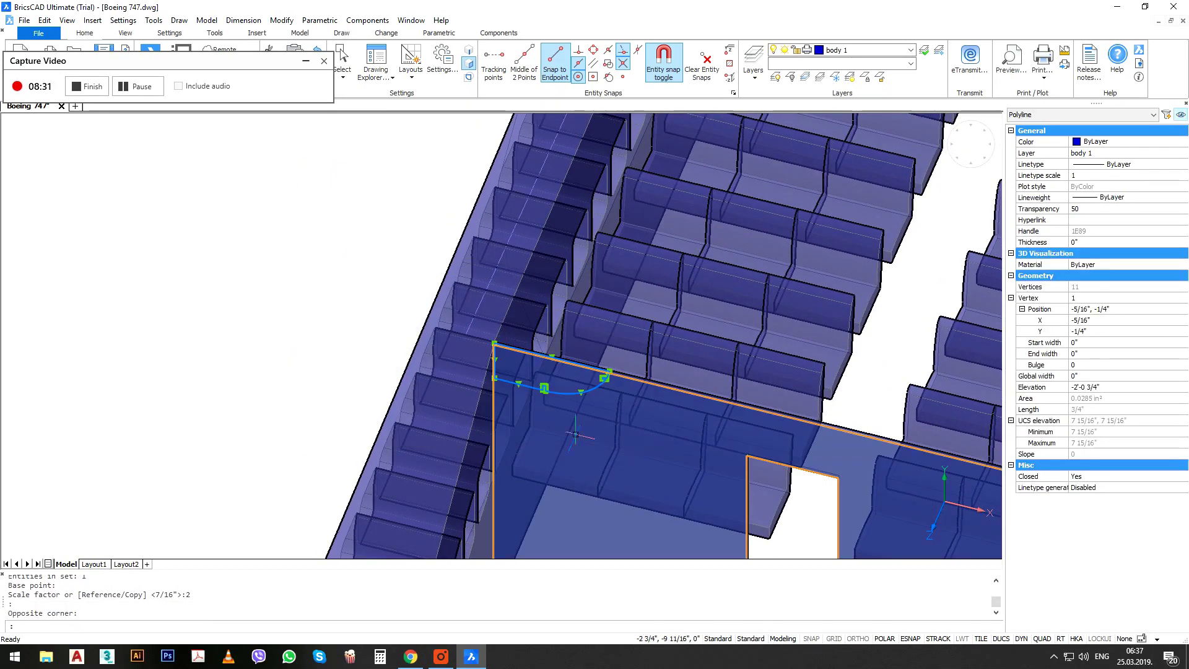
pyautogui.write('m')
pyautogui.press('Return')
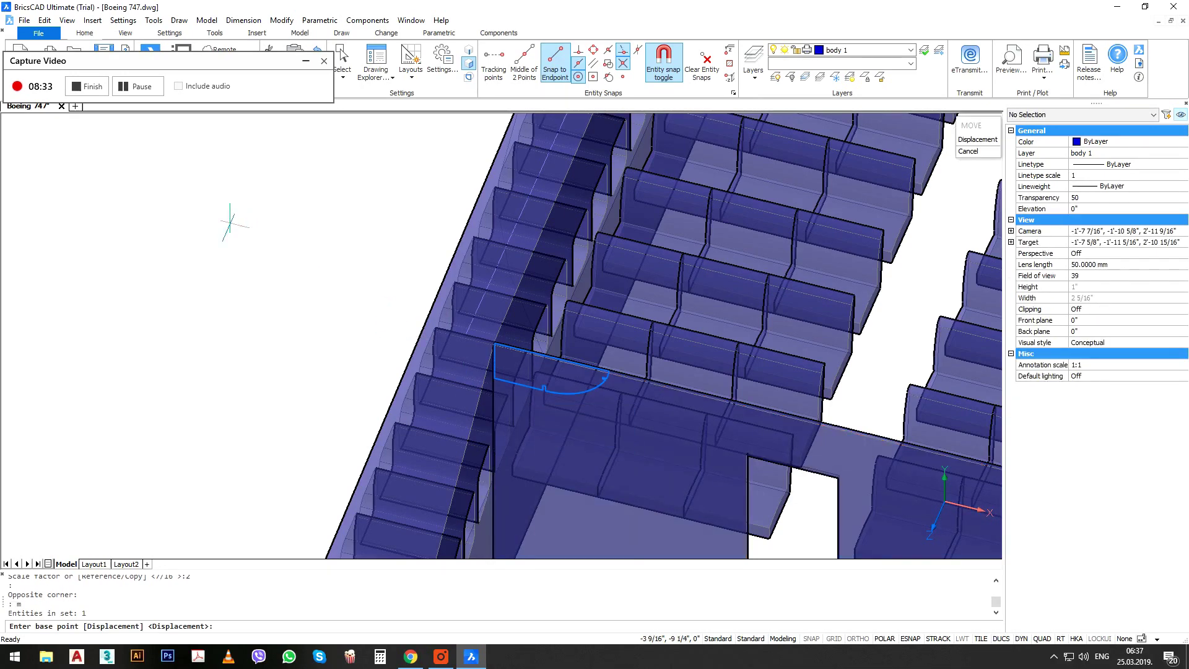
pyautogui.click(230, 222)
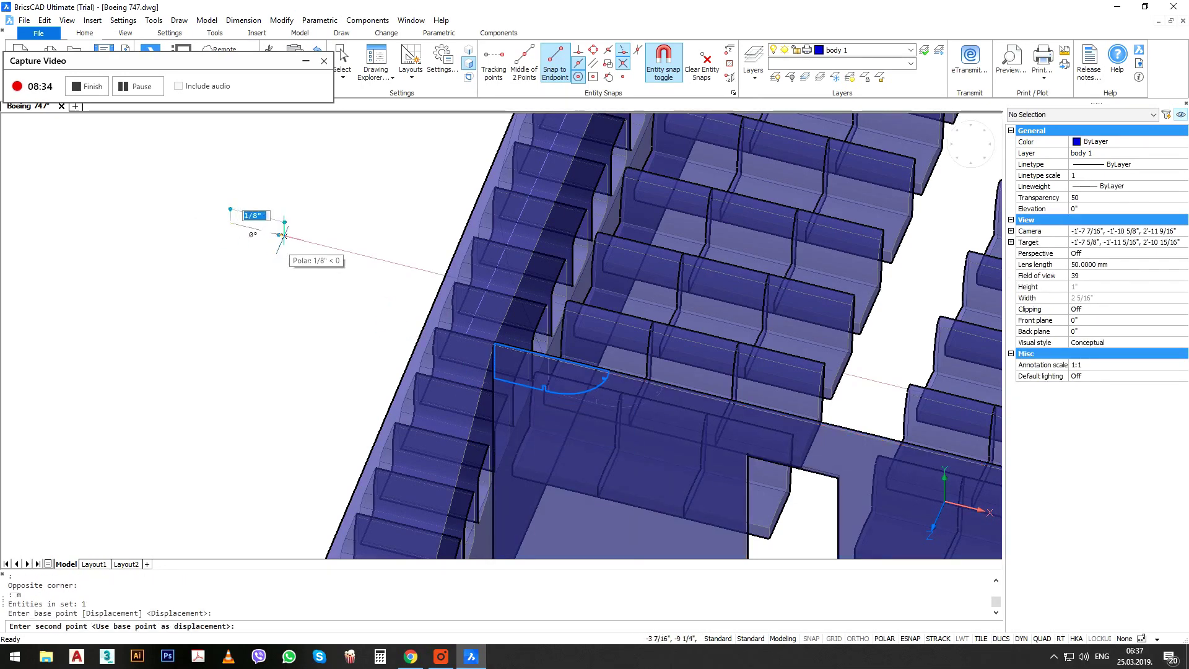
pyautogui.click(317, 244)
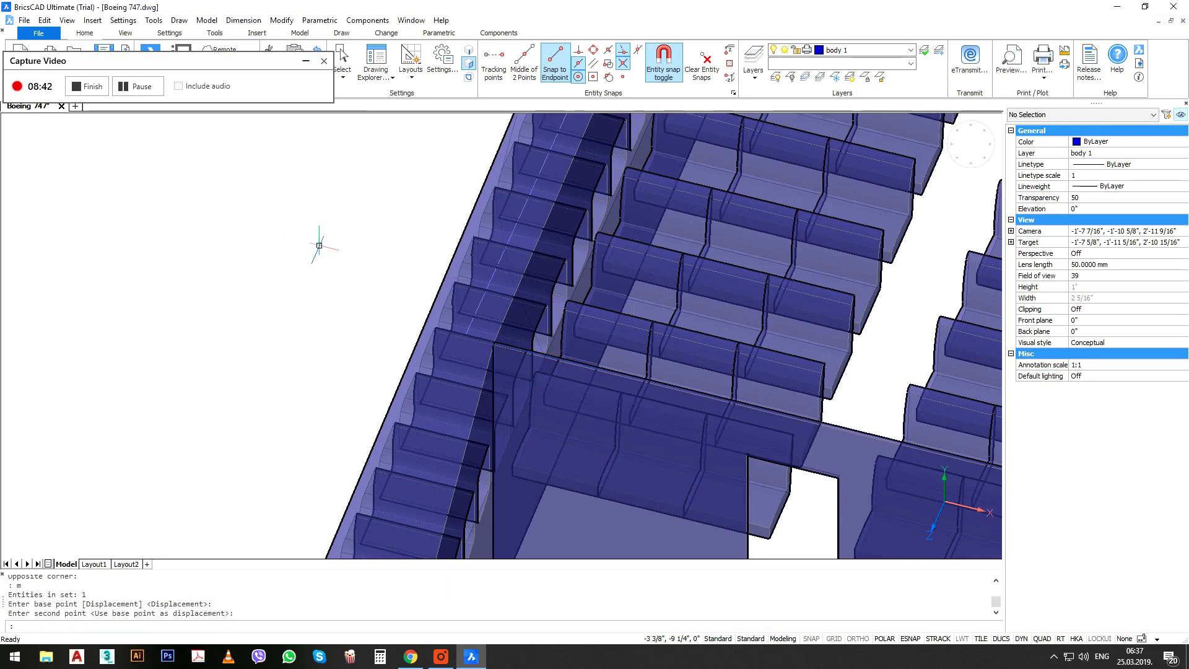
# Undo the last move of the enlarged profile.
pyautogui.scroll(-3, 618, 479)
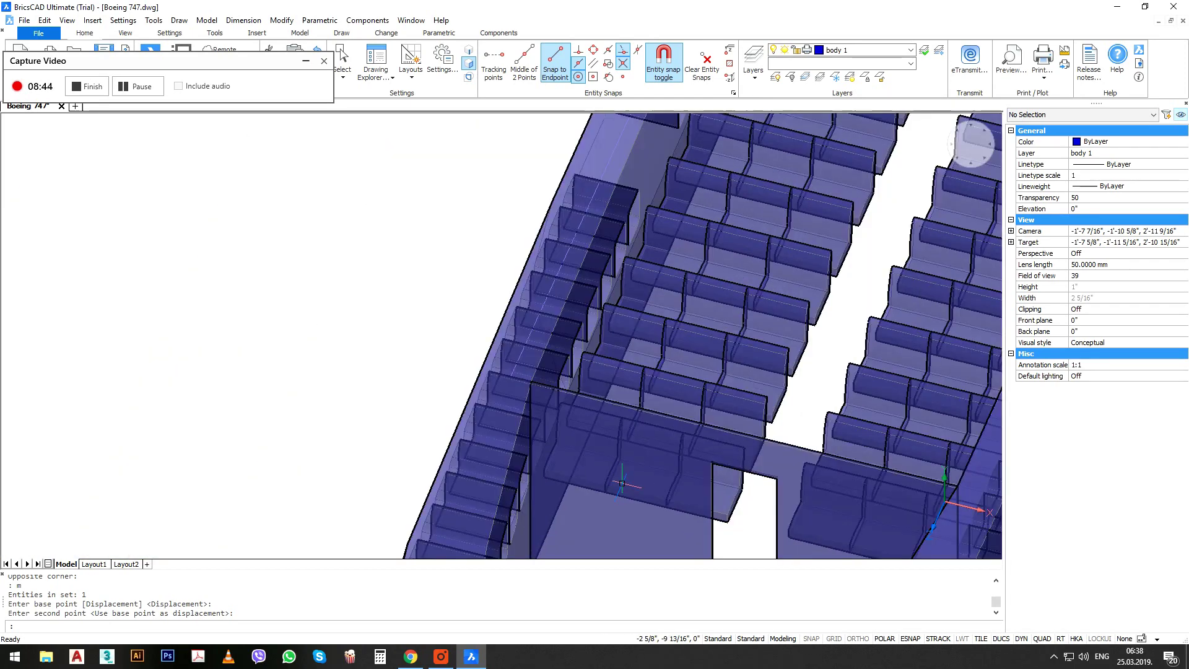
pyautogui.scroll(-2, 623, 483)
pyautogui.scroll(2, 625, 483)
pyautogui.moveTo(627, 483); pyautogui.dragTo(476, 380, button='middle')
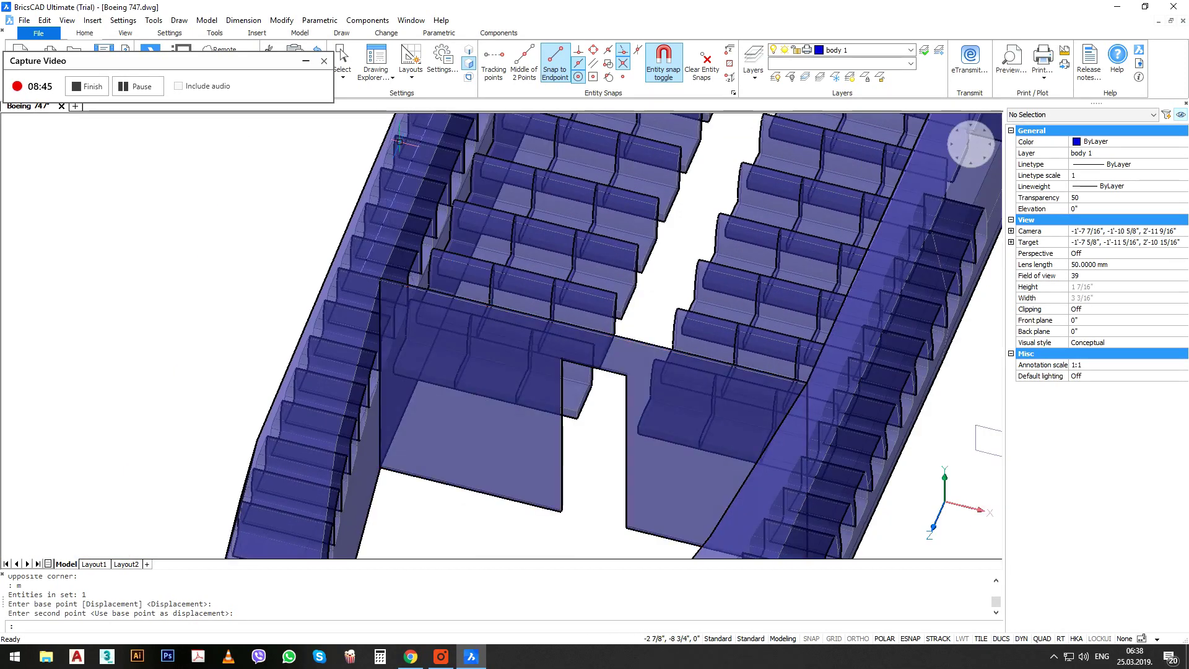
pyautogui.click(45, 20)
pyautogui.click(59, 32)
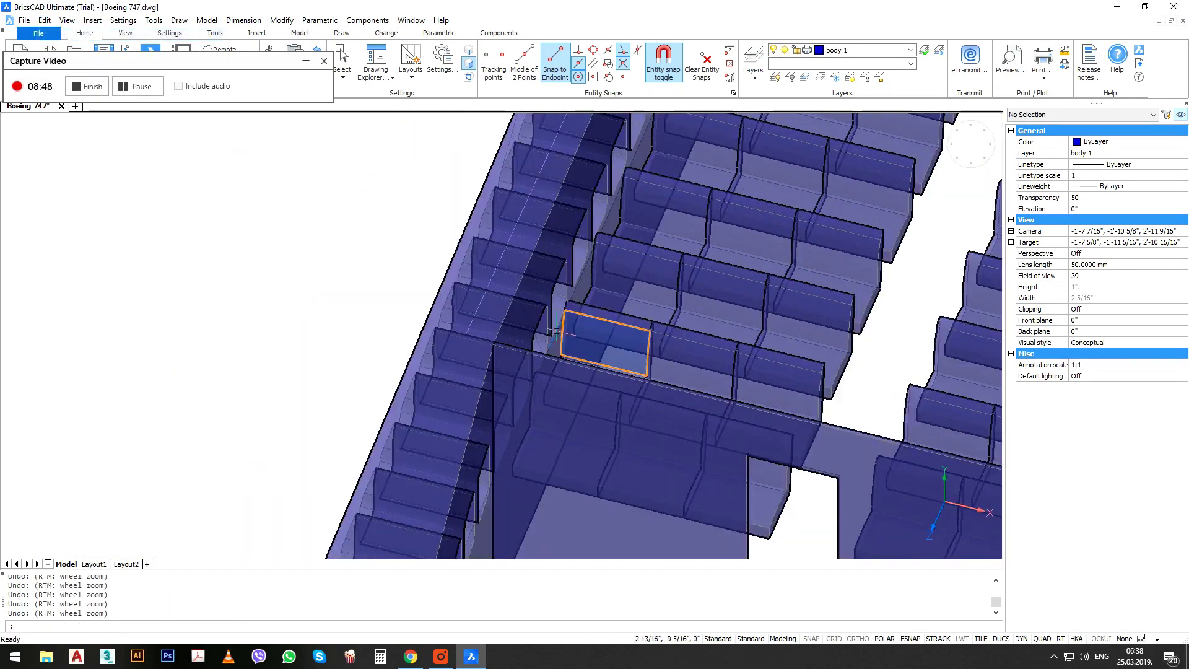
pyautogui.click(45, 21)
pyautogui.click(58, 33)
# Try to extrude the profile with the Path option along the polyline that follows the cabin wall.
pyautogui.scroll(5, 384, 328)
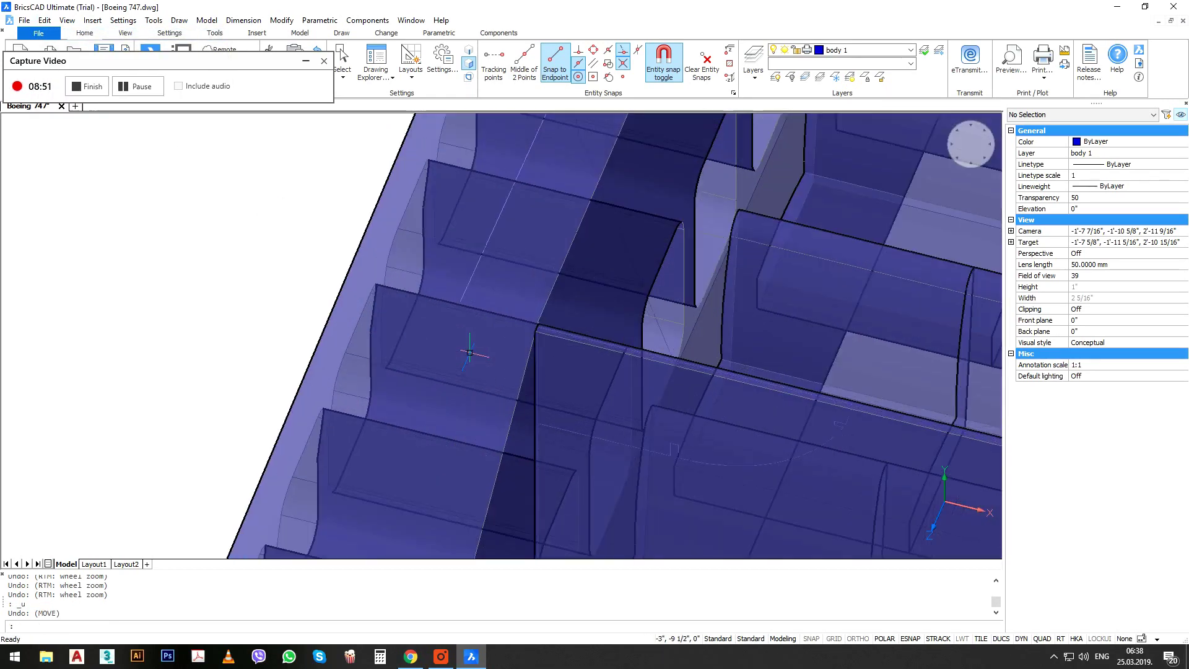
pyautogui.click(247, 260)
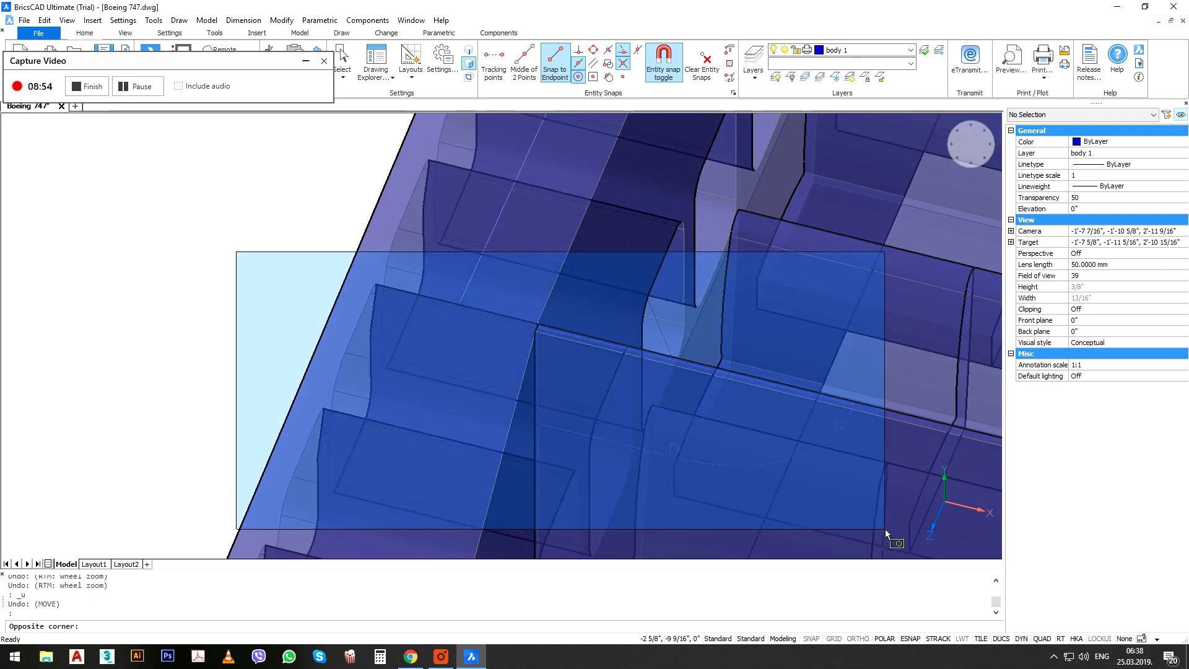
pyautogui.click(886, 528)
pyautogui.write('e')
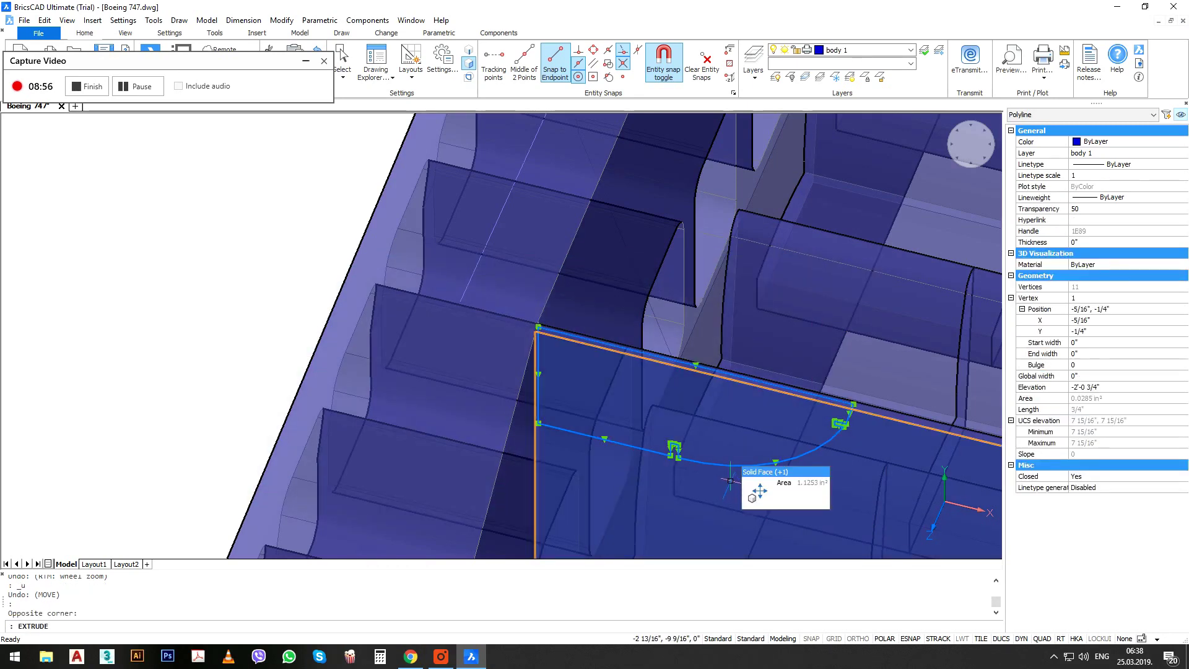
pyautogui.press('Return')
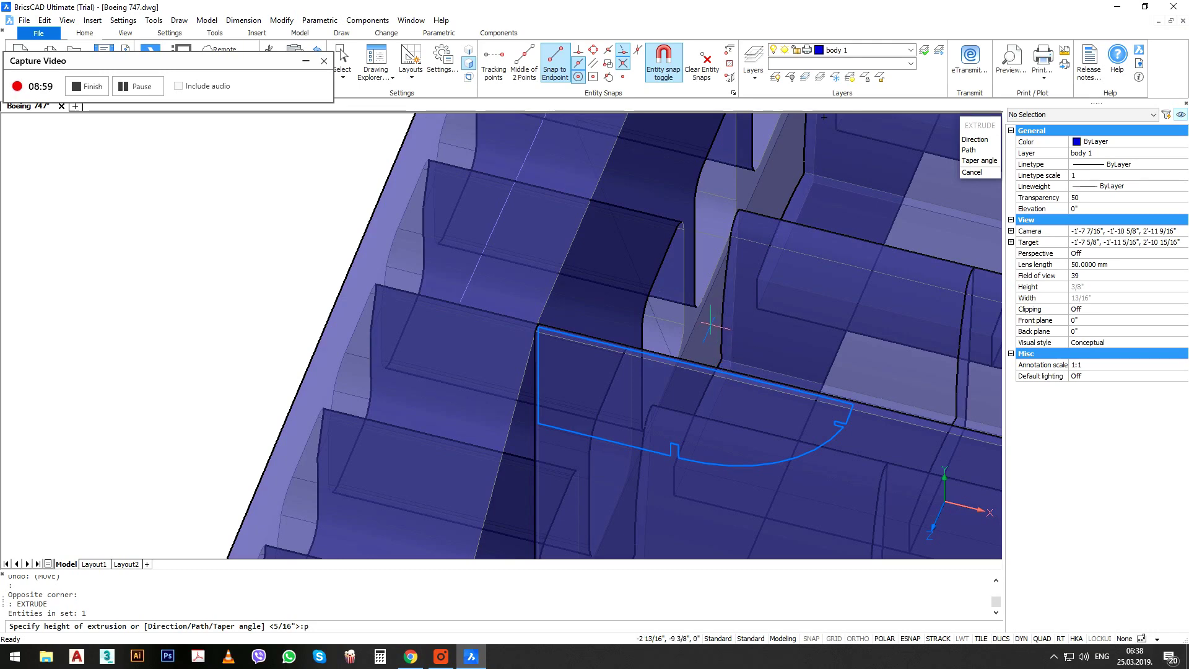
pyautogui.press('Return')
pyautogui.click(495, 223)
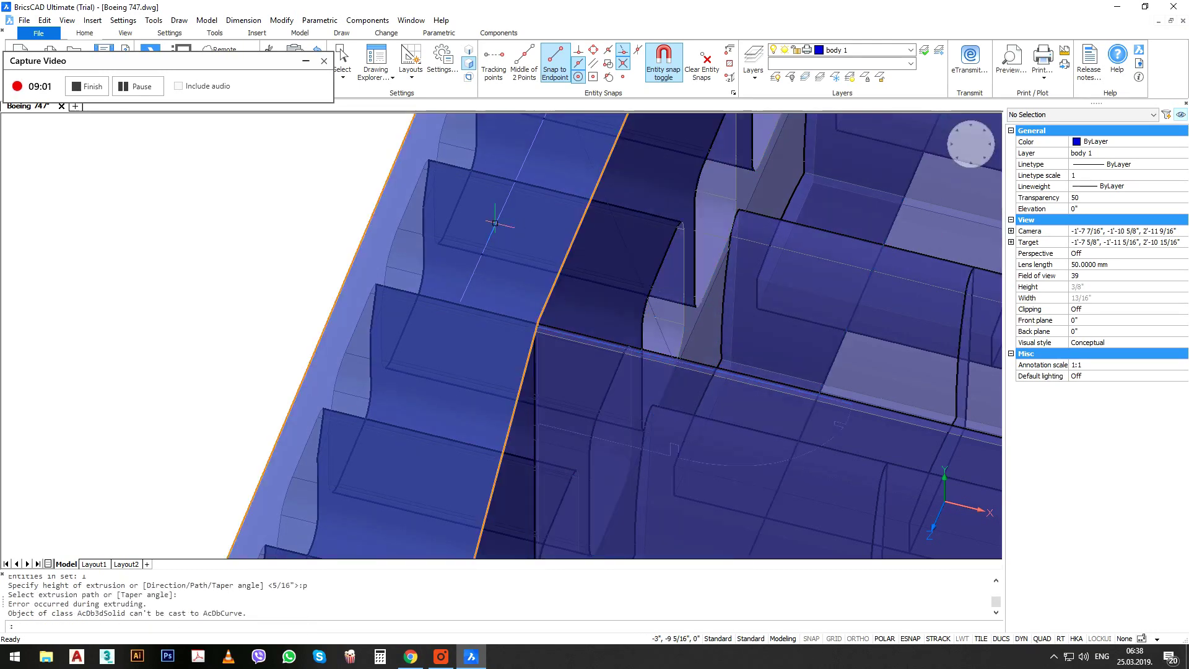
pyautogui.scroll(-8, 630, 382)
pyautogui.scroll(-3, 620, 375)
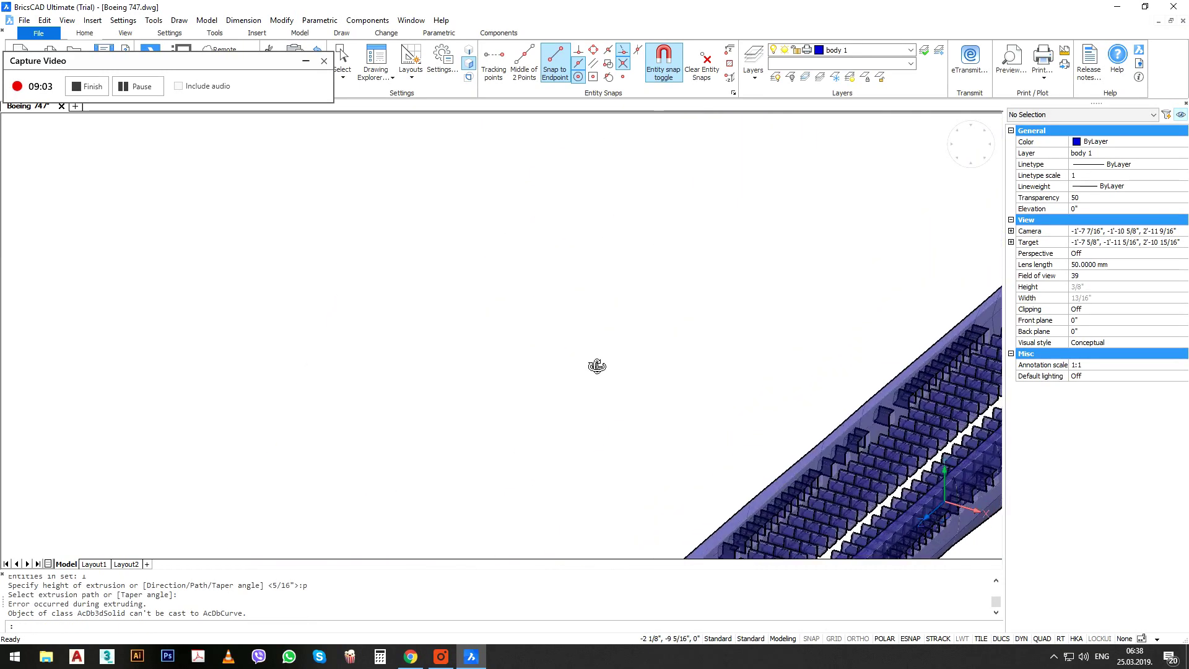
pyautogui.scroll(10, 574, 300)
pyautogui.press('Escape')
pyautogui.press('Escape')
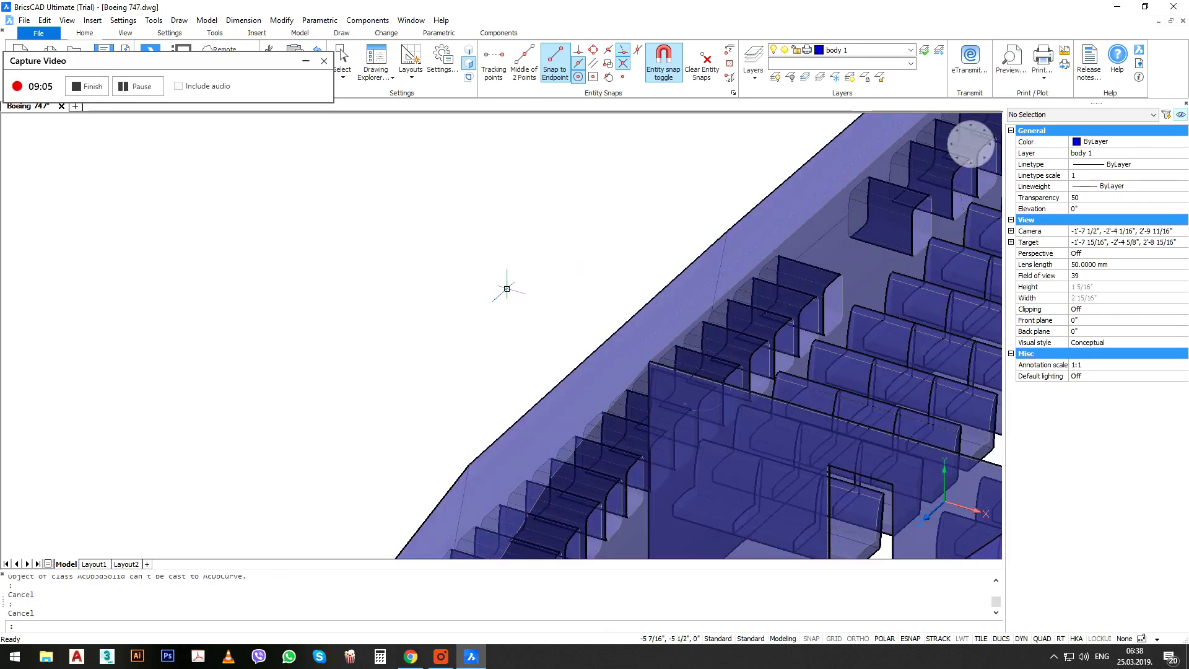
pyautogui.click(518, 284)
pyautogui.click(910, 496)
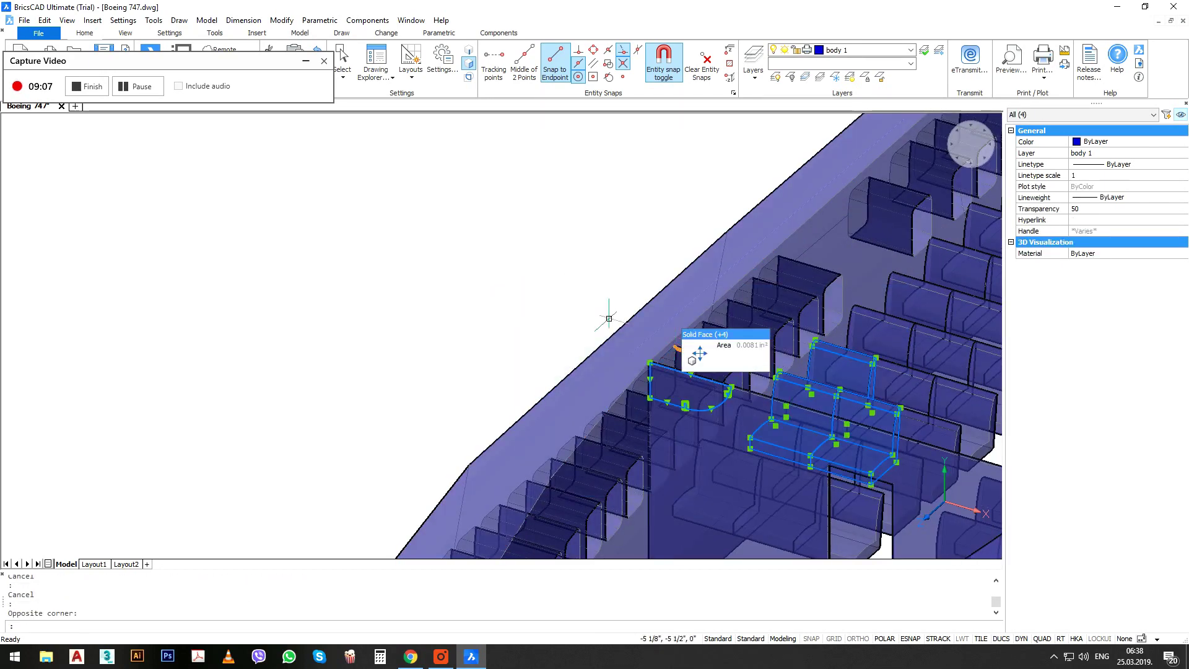
pyautogui.press('Escape')
pyautogui.click(549, 285)
pyautogui.click(714, 415)
pyautogui.scroll(3, 658, 338)
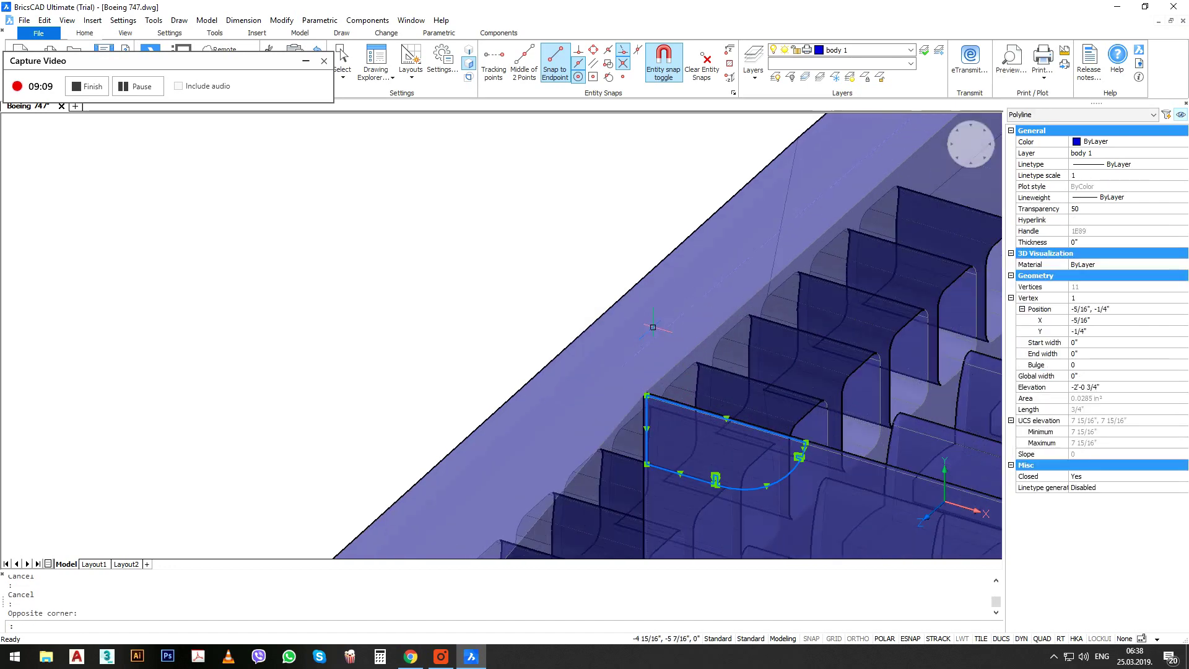
pyautogui.click(658, 338)
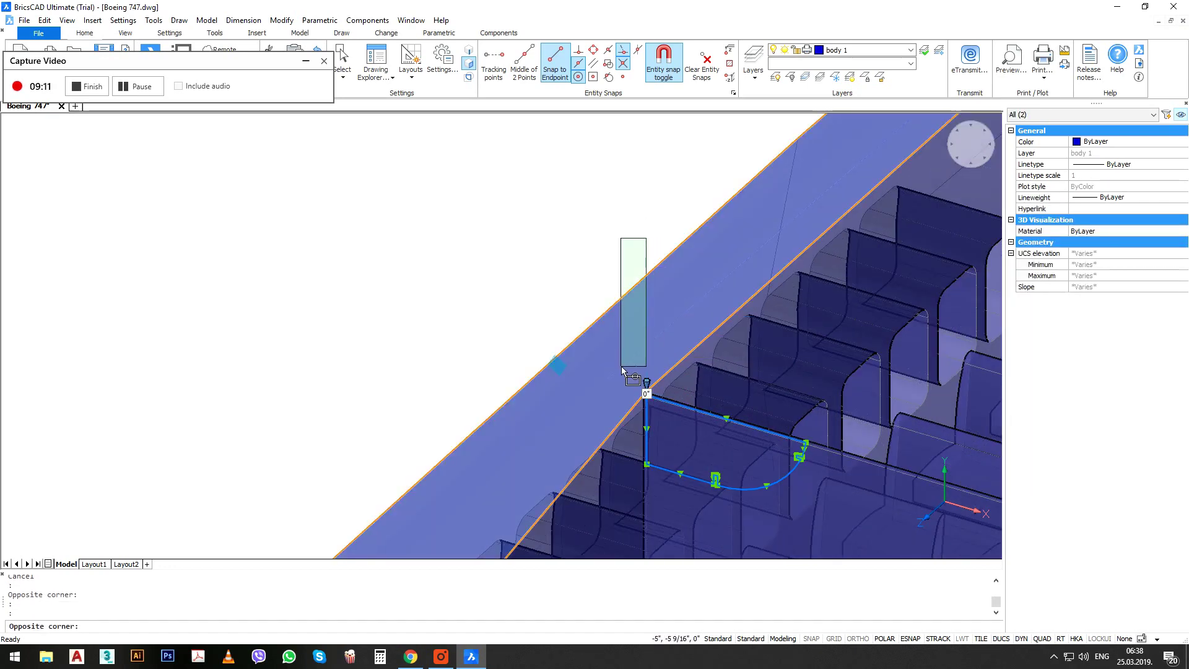
pyautogui.click(622, 366)
pyautogui.scroll(-3, 772, 527)
pyautogui.scroll(-3, 817, 491)
pyautogui.write('m')
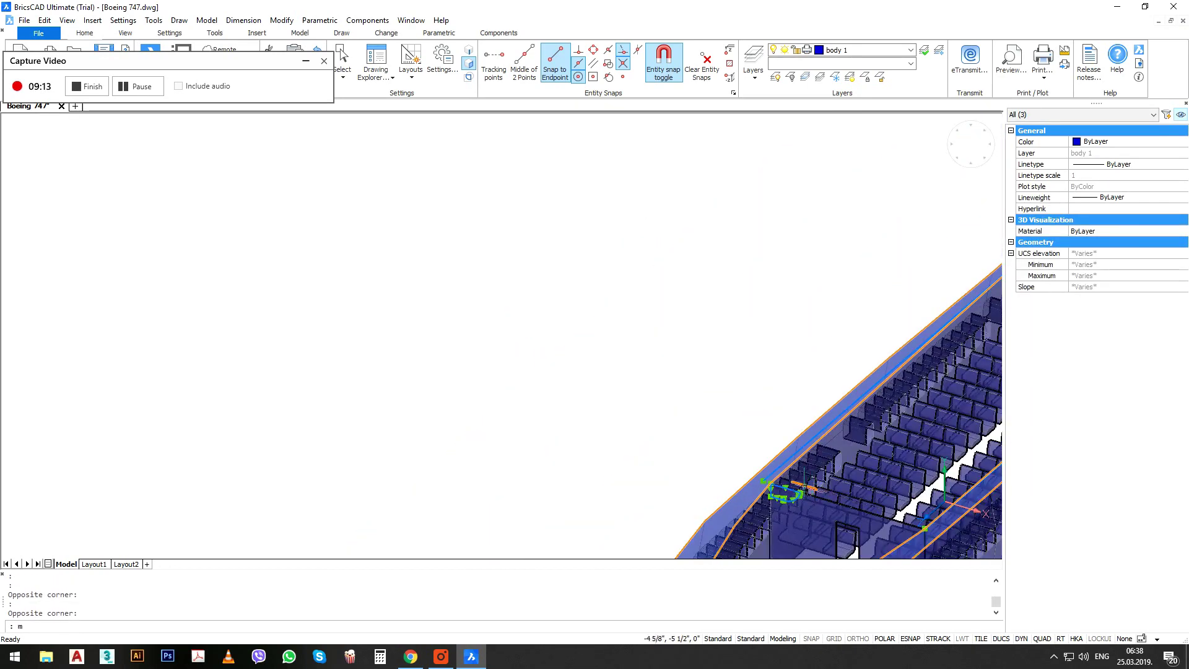
pyautogui.press('Return')
pyautogui.click(795, 480)
pyautogui.press('Escape')
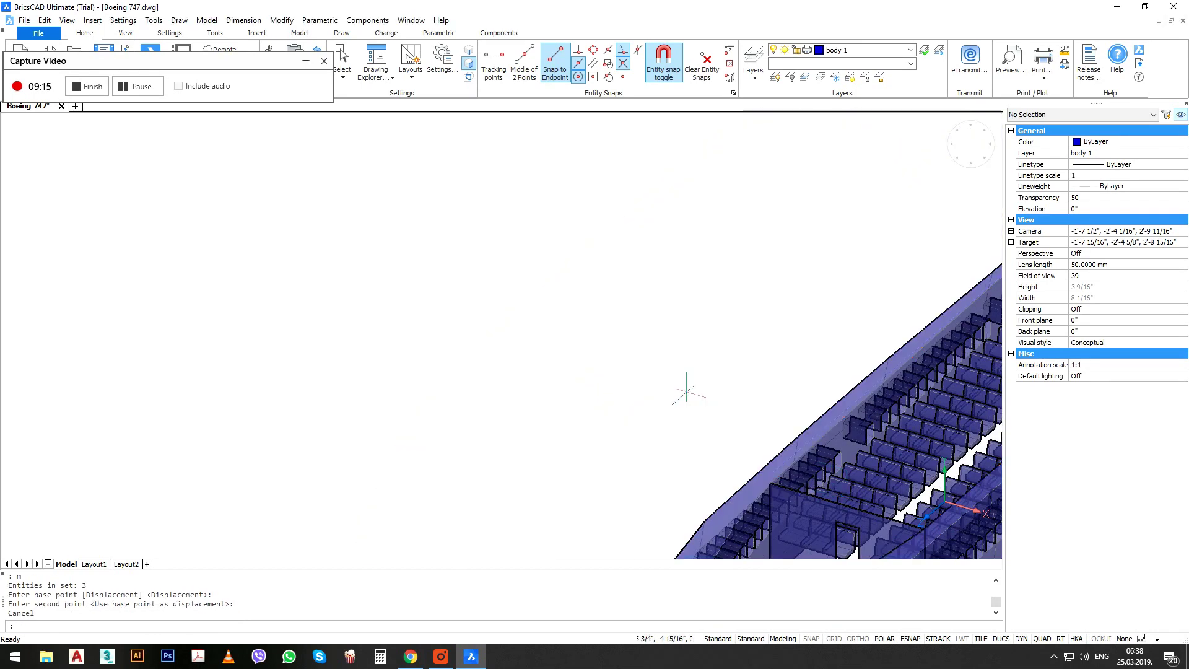
# Move the notched profile together with its cabin-wall path polyline into the empty space beside the aircraft.
pyautogui.moveTo(746, 423); pyautogui.dragTo(560, 309, button='middle')
pyautogui.scroll(2, 560, 310)
pyautogui.click(539, 302)
pyautogui.click(589, 356)
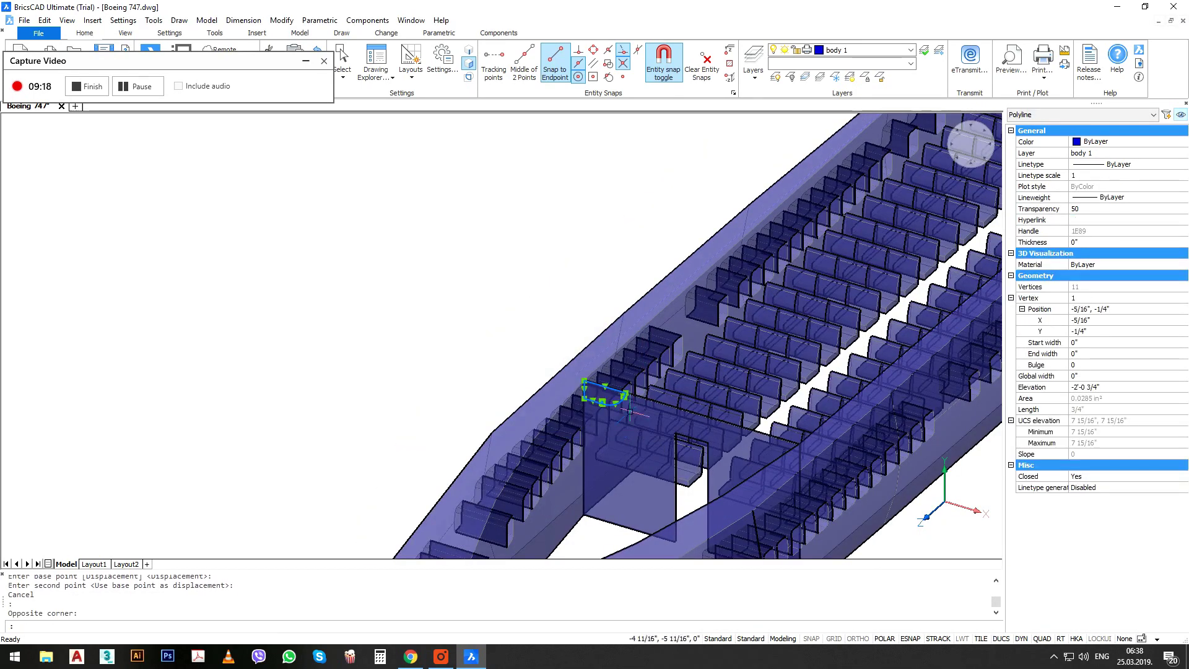
pyautogui.scroll(3, 585, 297)
pyautogui.click(538, 400)
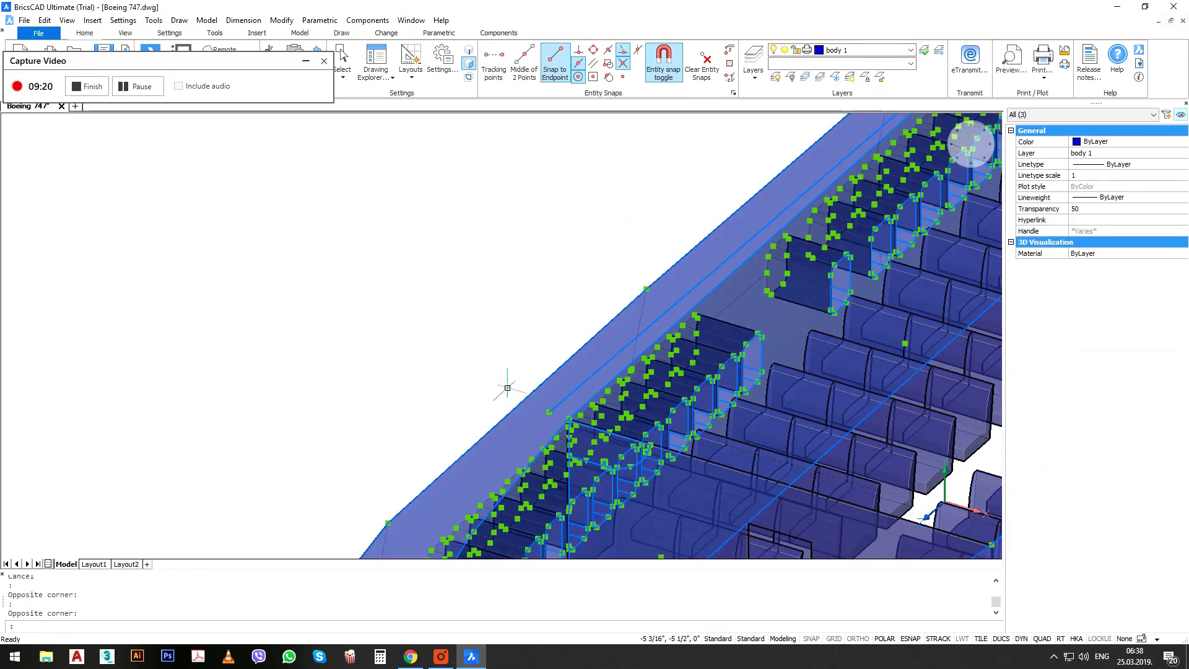
pyautogui.click(467, 473)
pyautogui.scroll(-4, 557, 427)
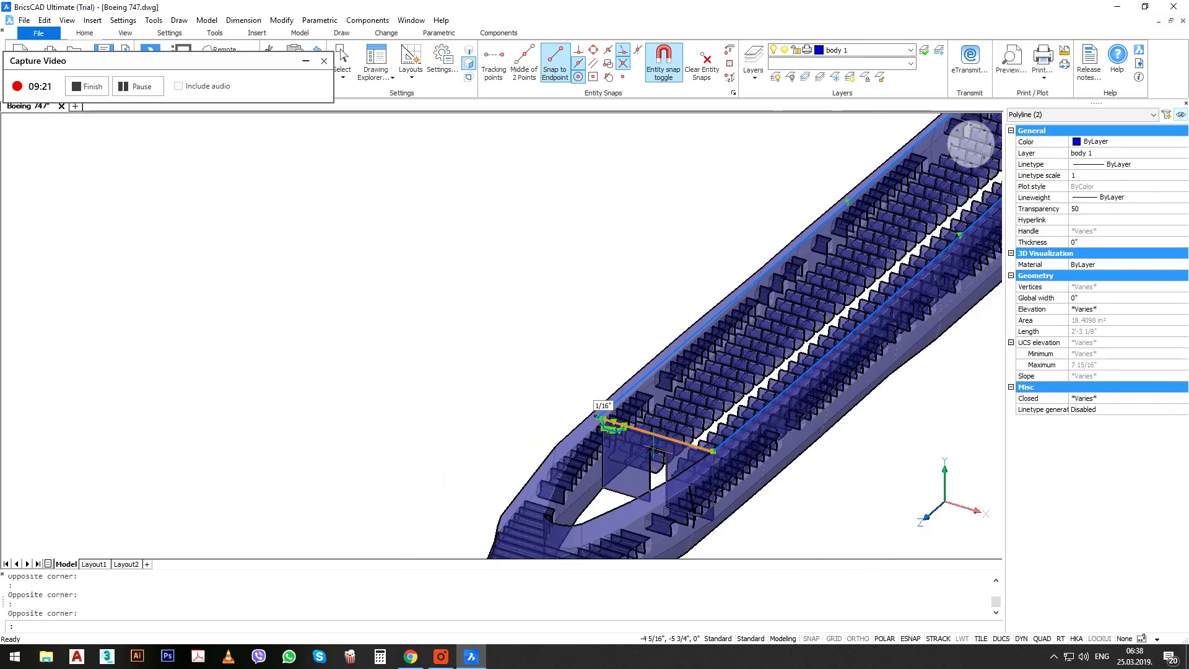
pyautogui.press('Return')
pyautogui.click(547, 374)
pyautogui.click(399, 307)
pyautogui.scroll(2, 459, 330)
pyautogui.click(501, 362)
pyautogui.click(411, 413)
pyautogui.scroll(1, 420, 370)
pyautogui.scroll(-3, 458, 433)
pyautogui.scroll(3, 757, 194)
pyautogui.press('Escape')
pyautogui.press('Escape')
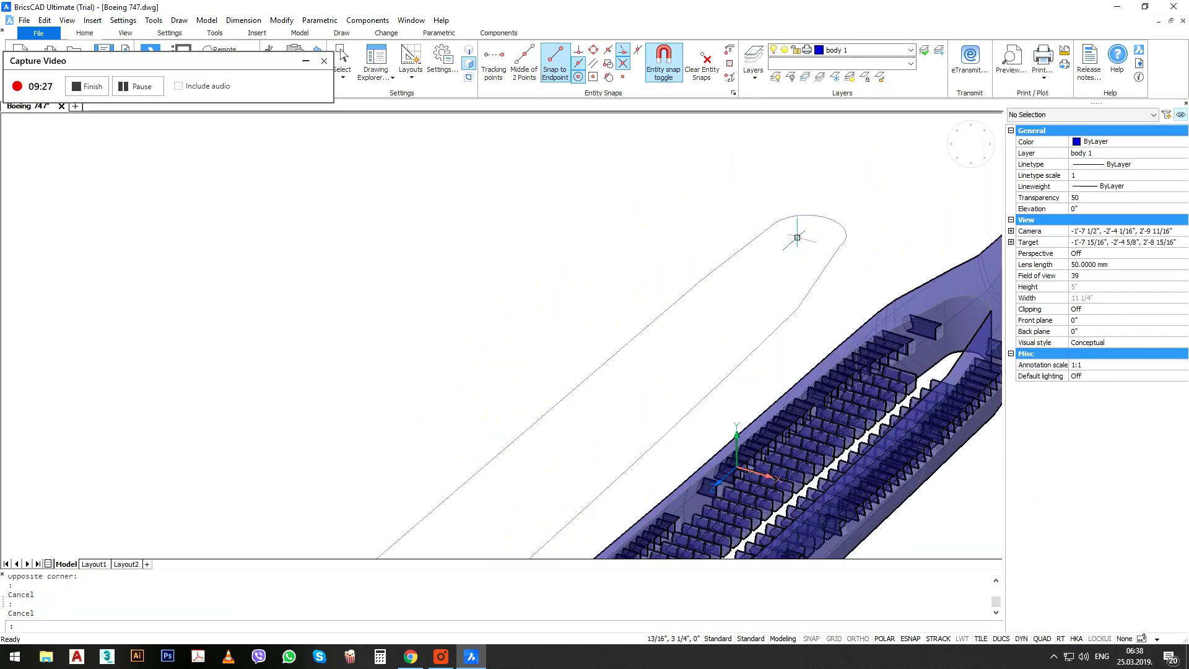
# Trim away the rounded tail-end section of the moved path polyline, using all entities as cutting boundaries.
pyautogui.moveTo(804, 247); pyautogui.dragTo(784, 230, button='middle')
pyautogui.write('tr')
pyautogui.press('Return')
pyautogui.press('Return')
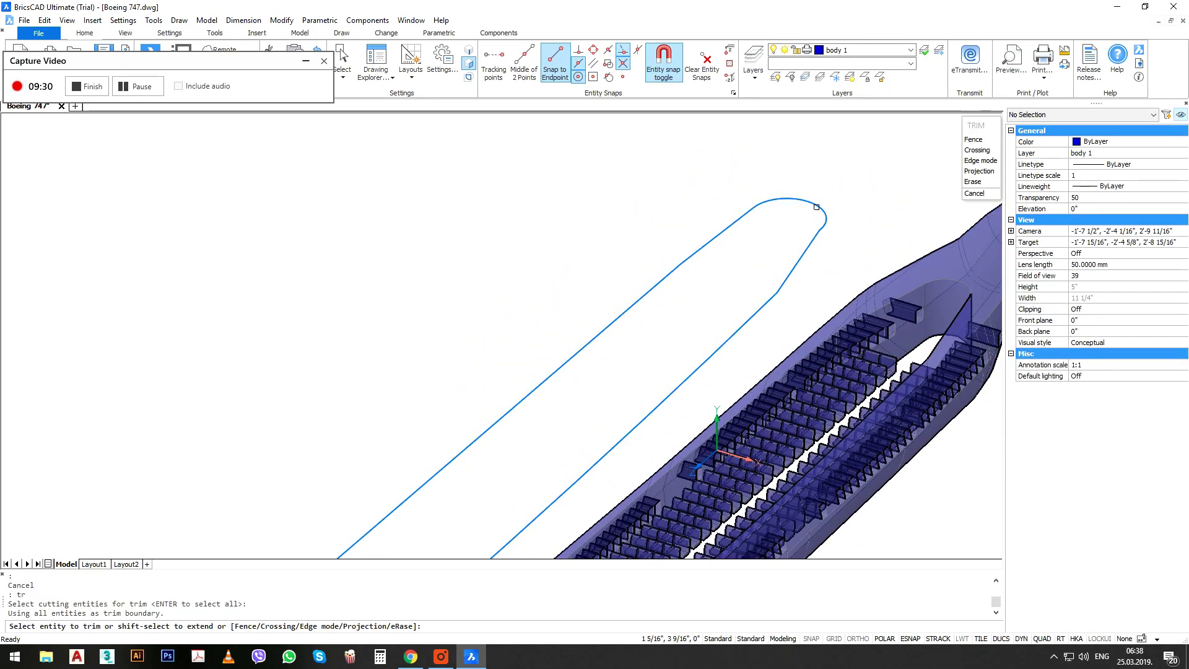
pyautogui.click(813, 200)
pyautogui.click(813, 199)
pyautogui.click(819, 220)
pyautogui.press('Return')
pyautogui.scroll(-3, 681, 353)
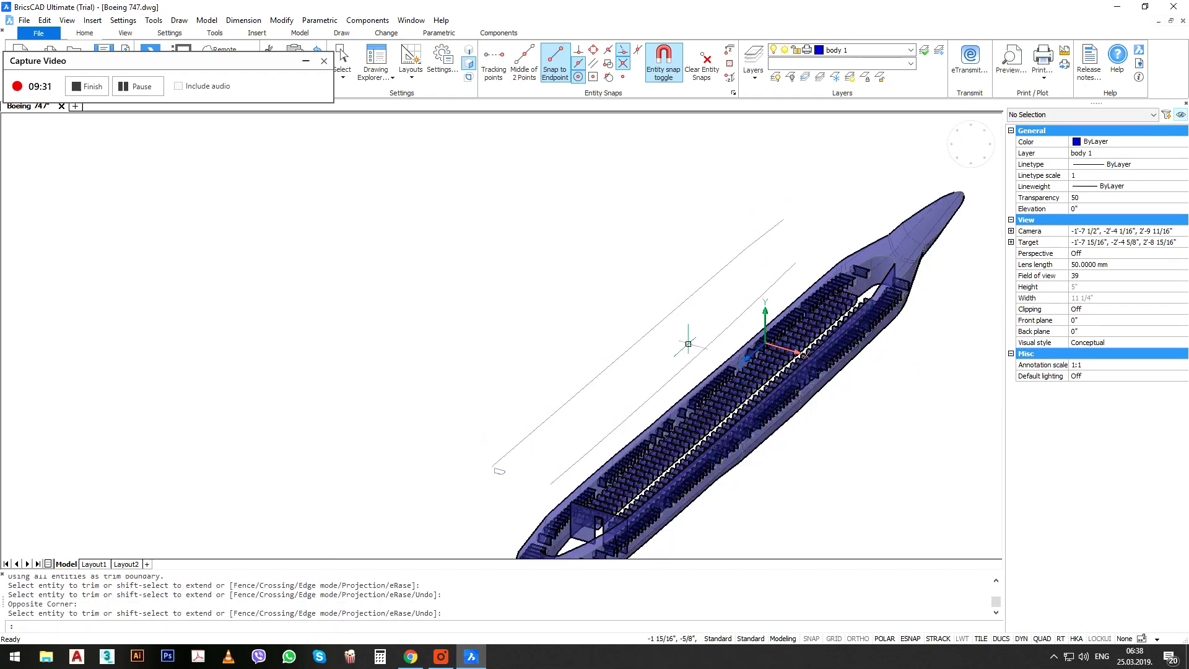
pyautogui.scroll(3, 469, 502)
pyautogui.click(480, 391)
pyautogui.click(588, 493)
pyautogui.scroll(5, 541, 462)
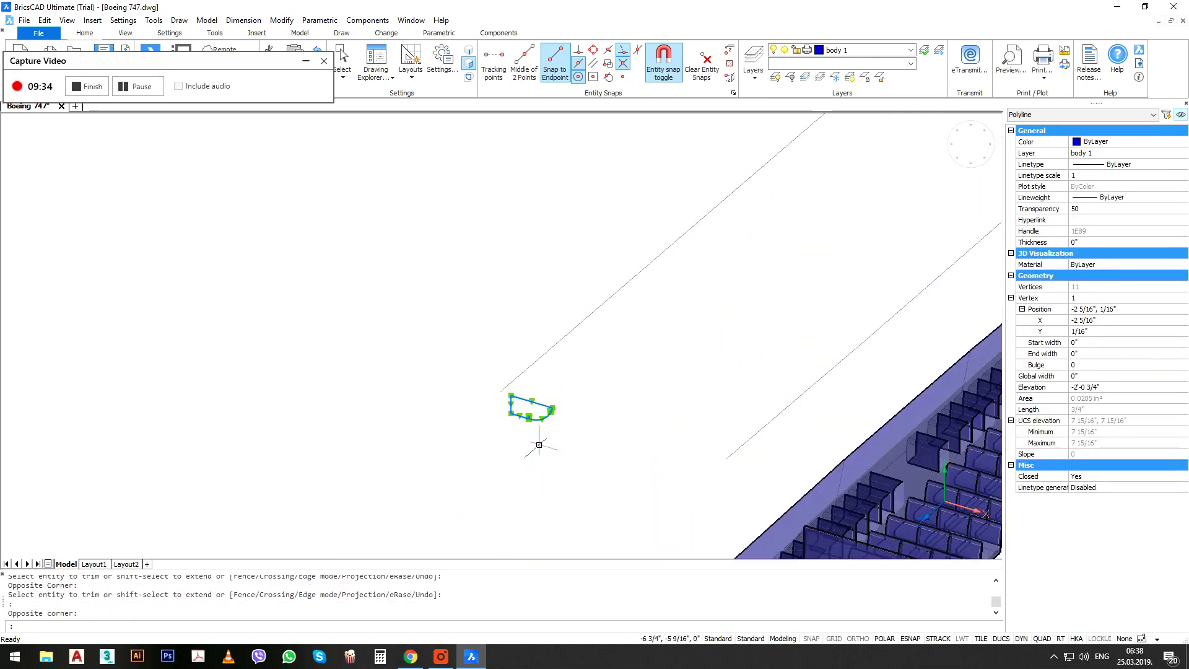
pyautogui.write('sc')
pyautogui.press('Return')
pyautogui.press('Return')
pyautogui.scroll(6, 526, 399)
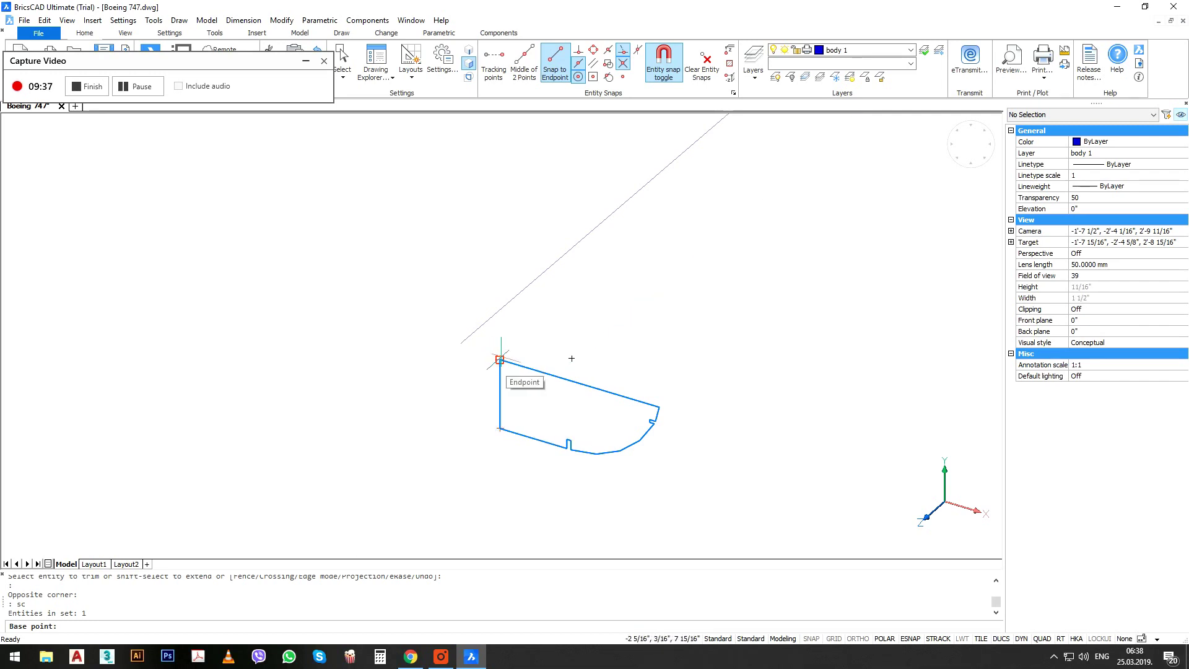
pyautogui.press('Escape')
# Stretch the straight vertical end of the notched profile outward by about 1/4" at 180°.
pyautogui.write('s')
pyautogui.press('Return')
pyautogui.click(522, 345)
pyautogui.click(461, 472)
pyautogui.press('Return')
pyautogui.click(499, 360)
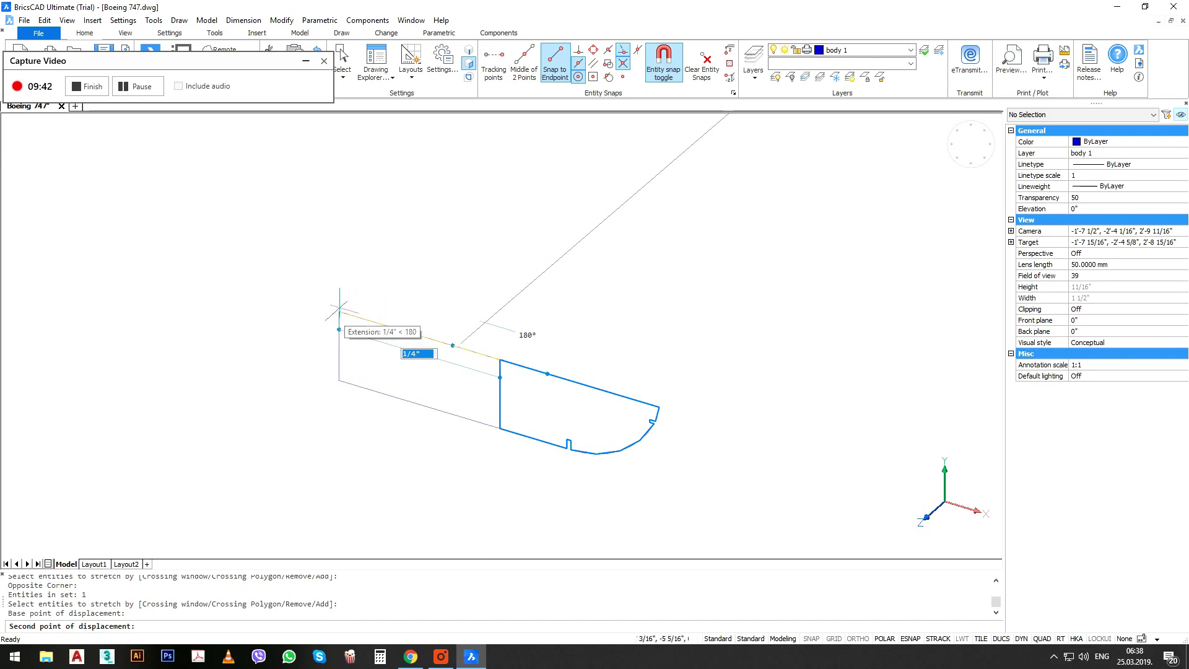
pyautogui.press('Escape')
# Move the stretched profile by its upper outer corner onto the endpoint of the path line.
pyautogui.write('m')
pyautogui.press('Return')
pyautogui.press('Escape')
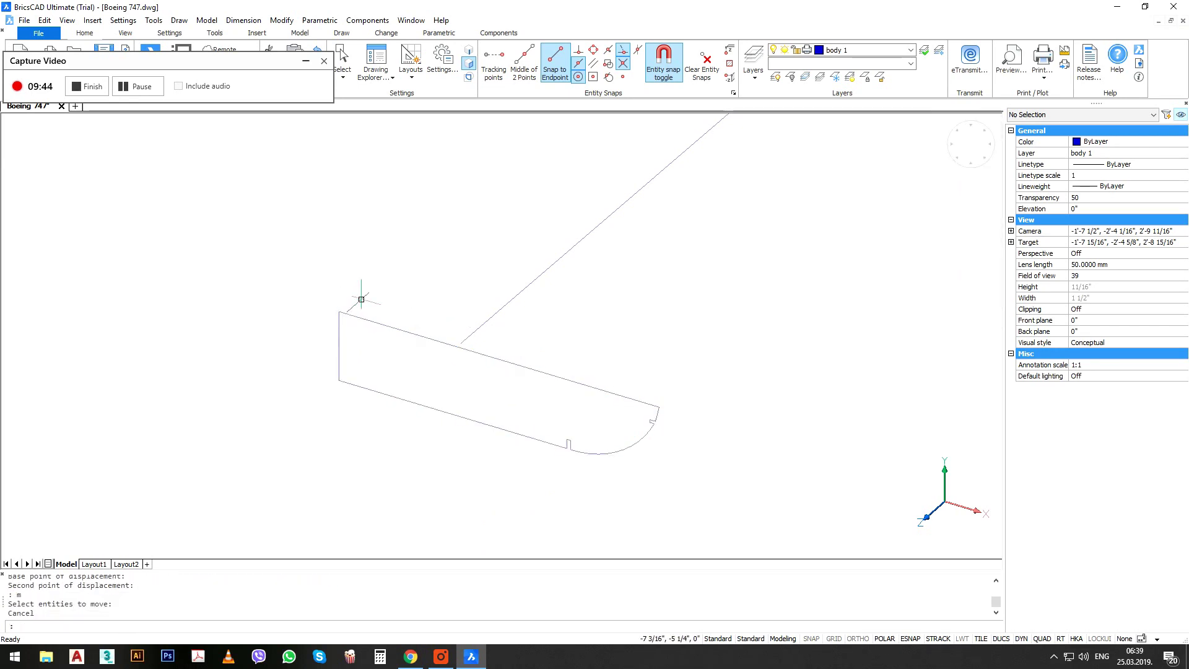
pyautogui.click(361, 299)
pyautogui.click(261, 428)
pyautogui.write('m')
pyautogui.press('Return')
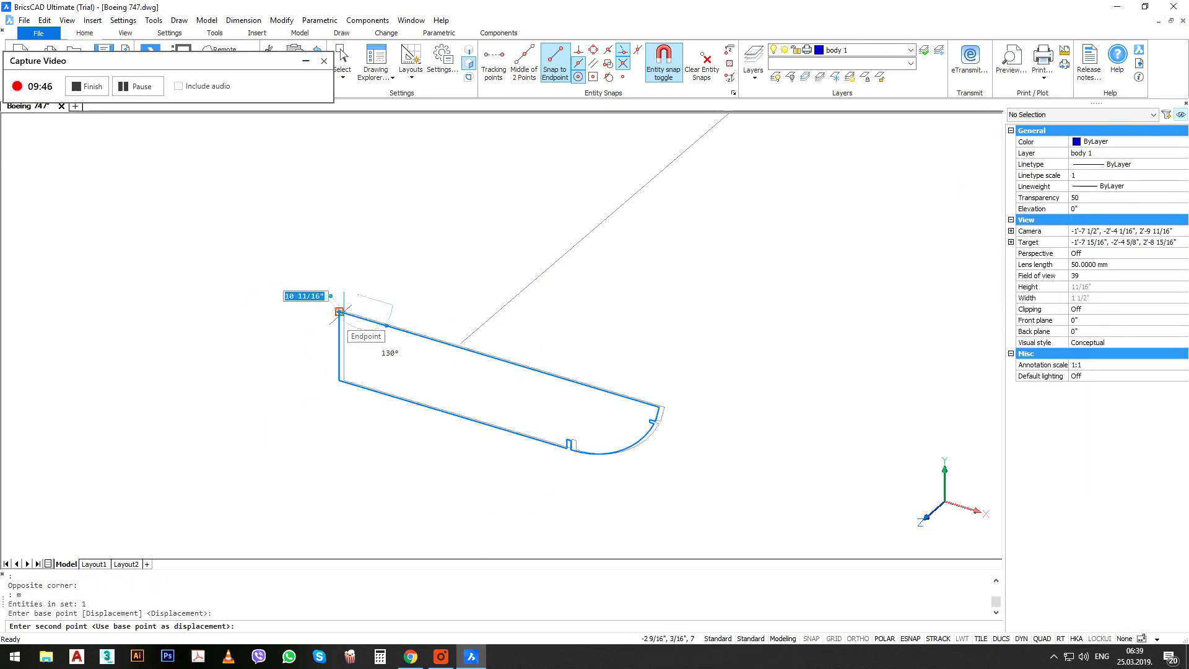
pyautogui.click(339, 312)
pyautogui.click(461, 343)
# Extrude the profile with the Path option along the trimmed path line.
pyautogui.click(539, 353)
pyautogui.click(487, 406)
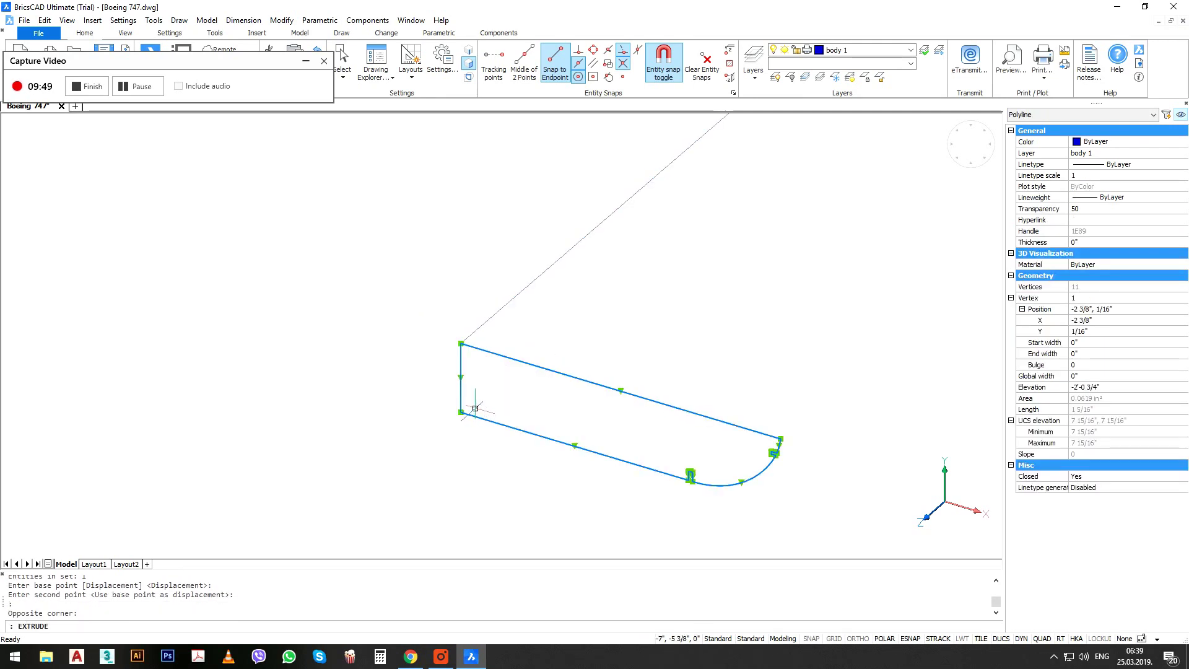
pyautogui.press('Return')
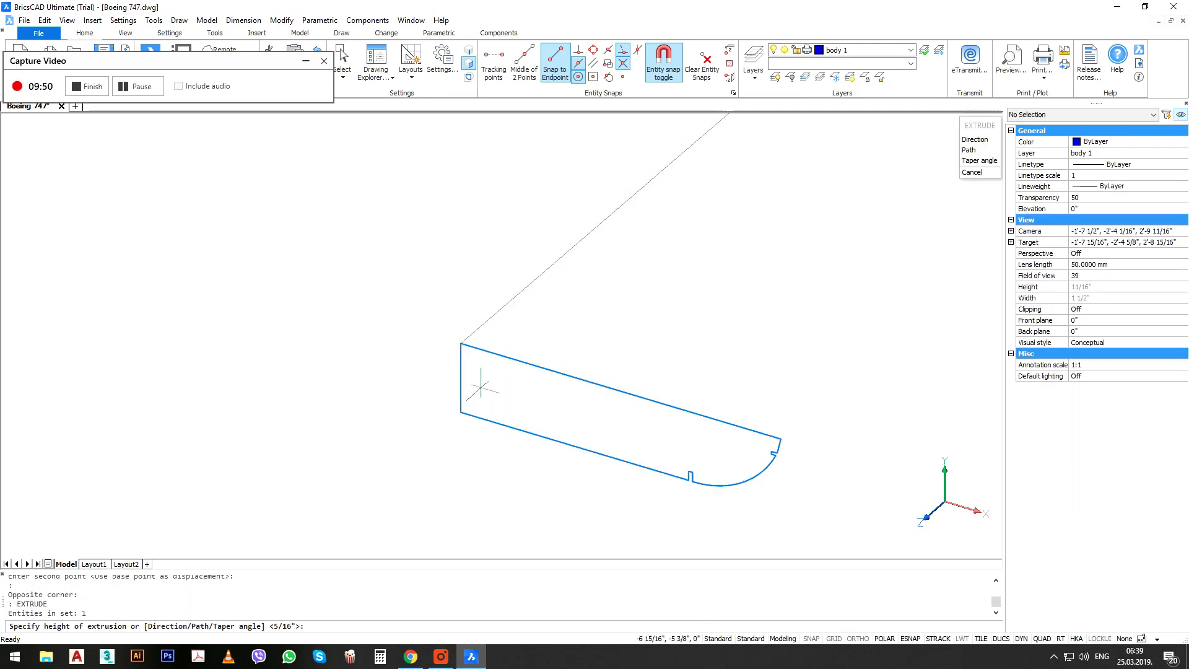
pyautogui.write('p')
pyautogui.press('Return')
pyautogui.click(474, 333)
pyautogui.press('Return')
pyautogui.scroll(-3, 397, 440)
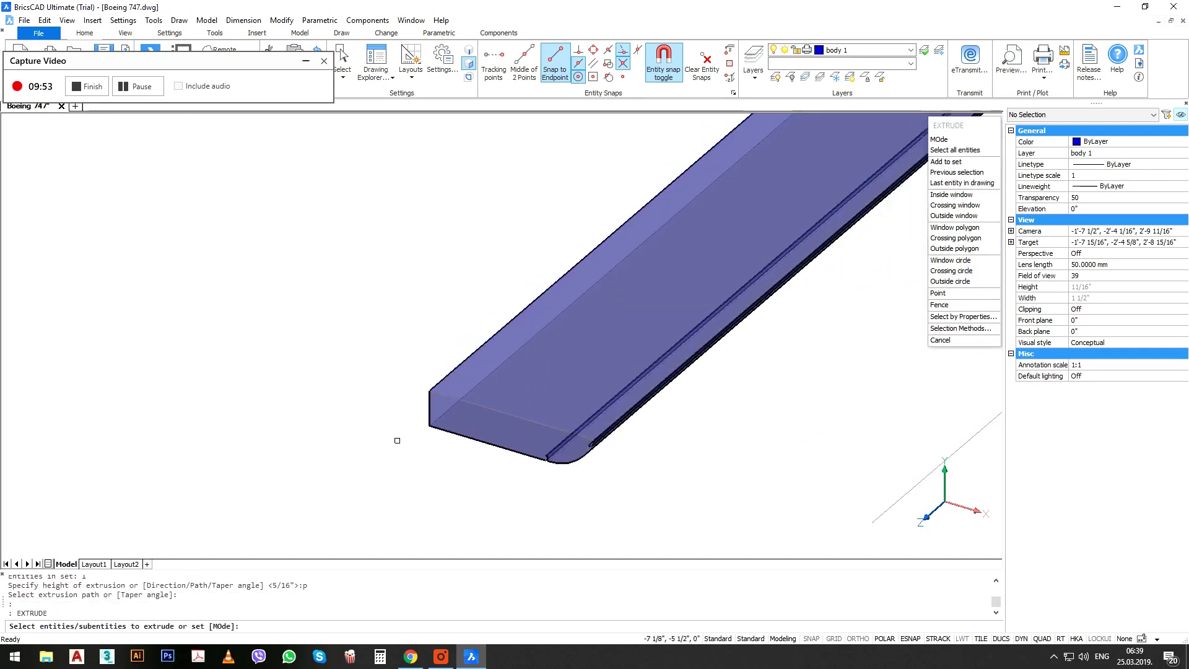
pyautogui.scroll(-2, 414, 462)
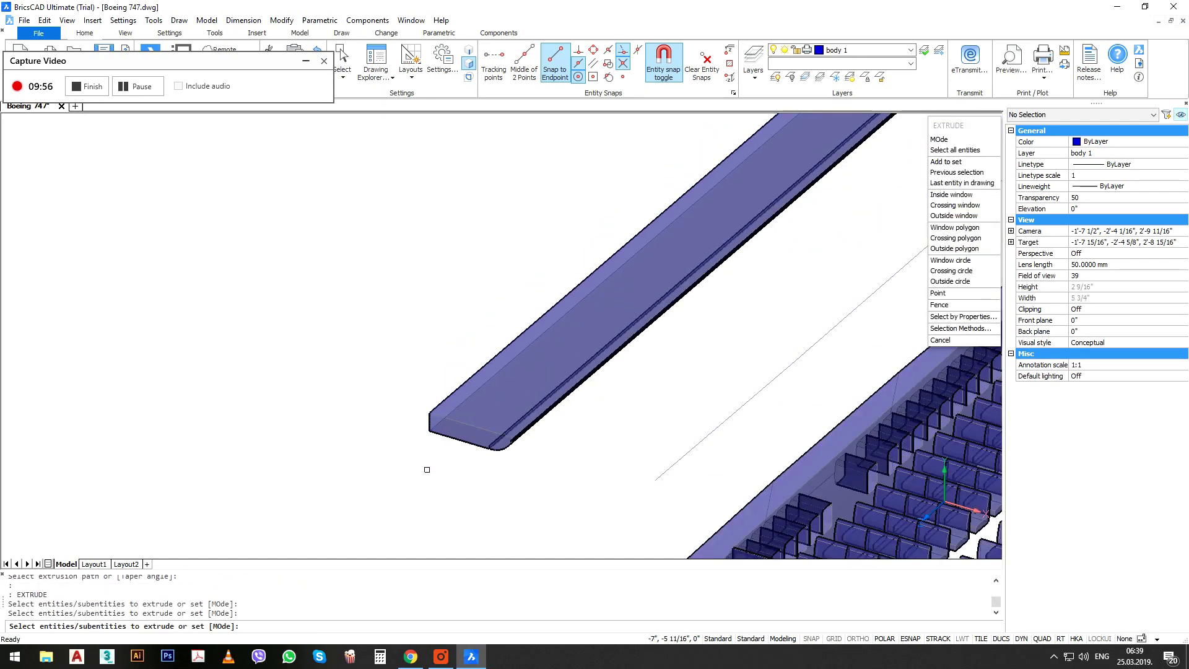
pyautogui.click(427, 470)
pyautogui.click(409, 498)
pyautogui.press('Escape')
pyautogui.press('Escape')
# Move the extruded solid into the cabin, placing it at the partition's upper corner beside the cabin wall.
pyautogui.click(459, 420)
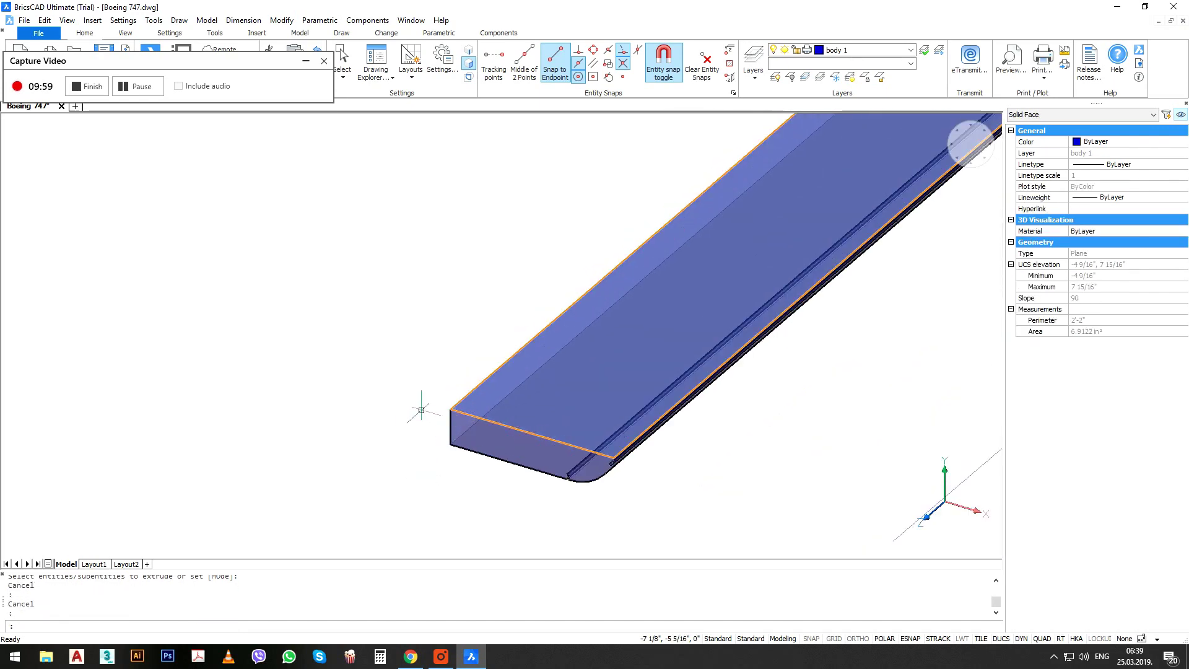
pyautogui.write('m')
pyautogui.press('Return')
pyautogui.click(429, 411)
pyautogui.scroll(-3, 347, 409)
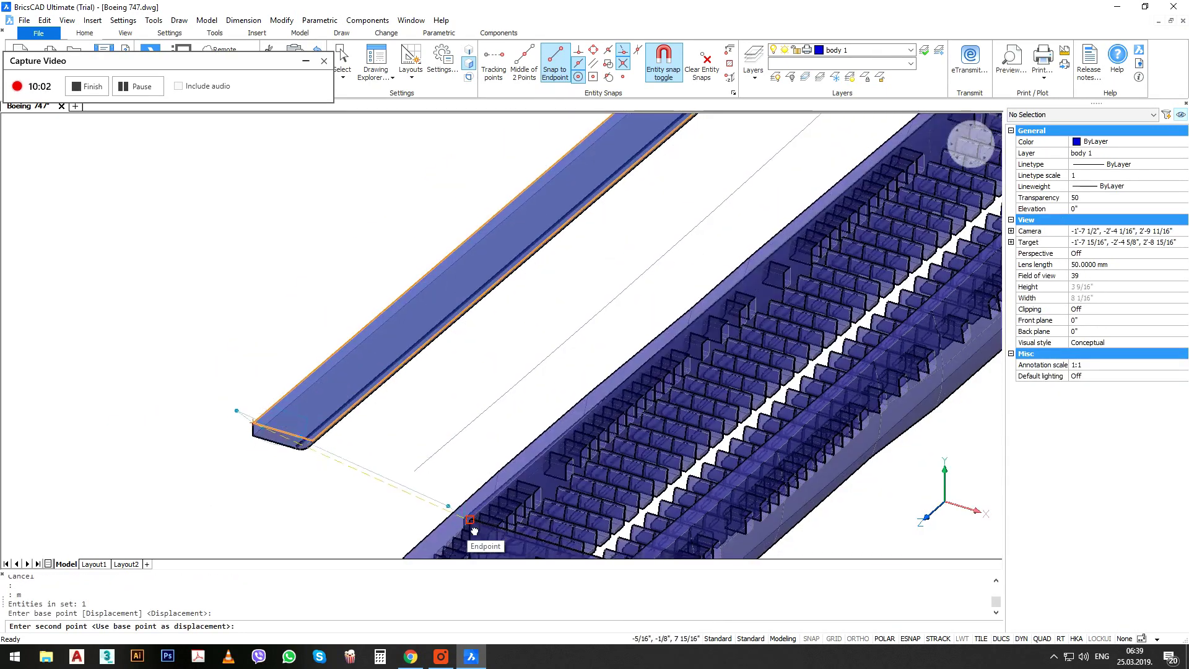
pyautogui.scroll(8, 471, 520)
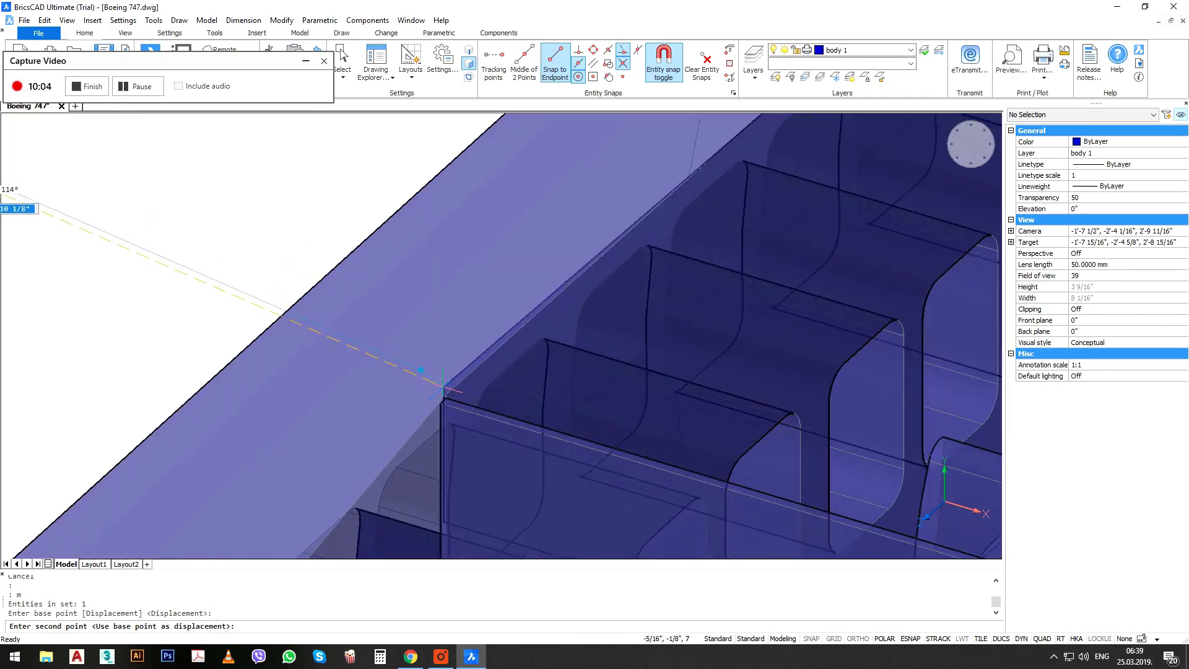
pyautogui.scroll(2, 444, 391)
pyautogui.click(446, 403)
pyautogui.scroll(-10, 454, 406)
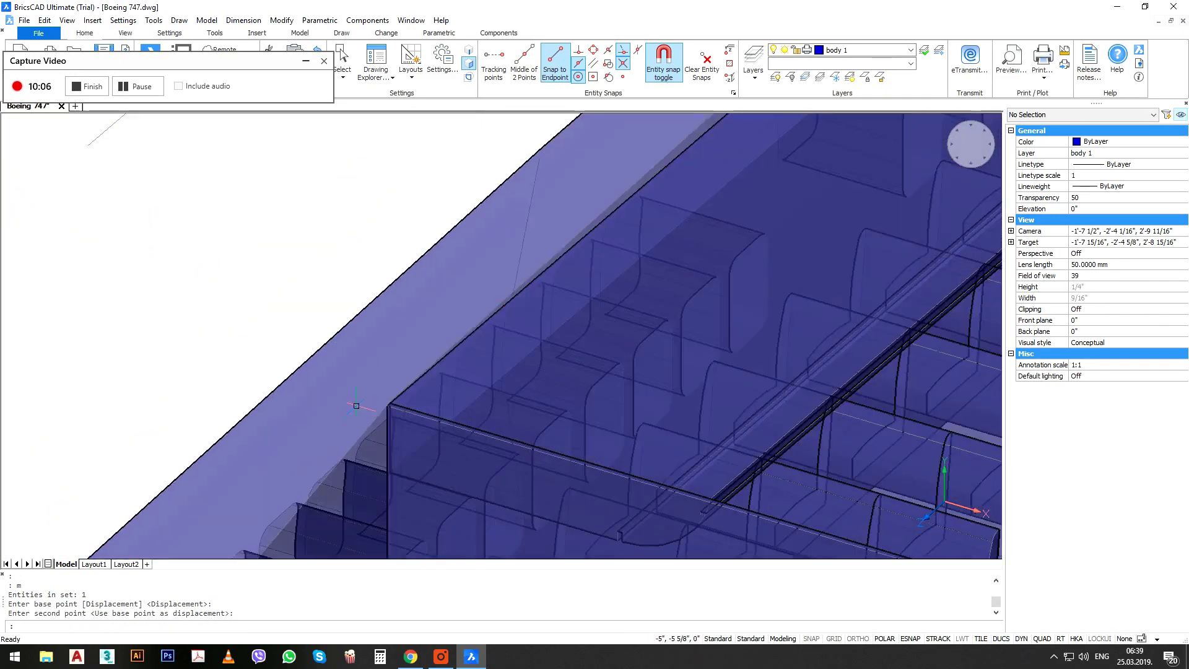
pyautogui.scroll(-5, 599, 438)
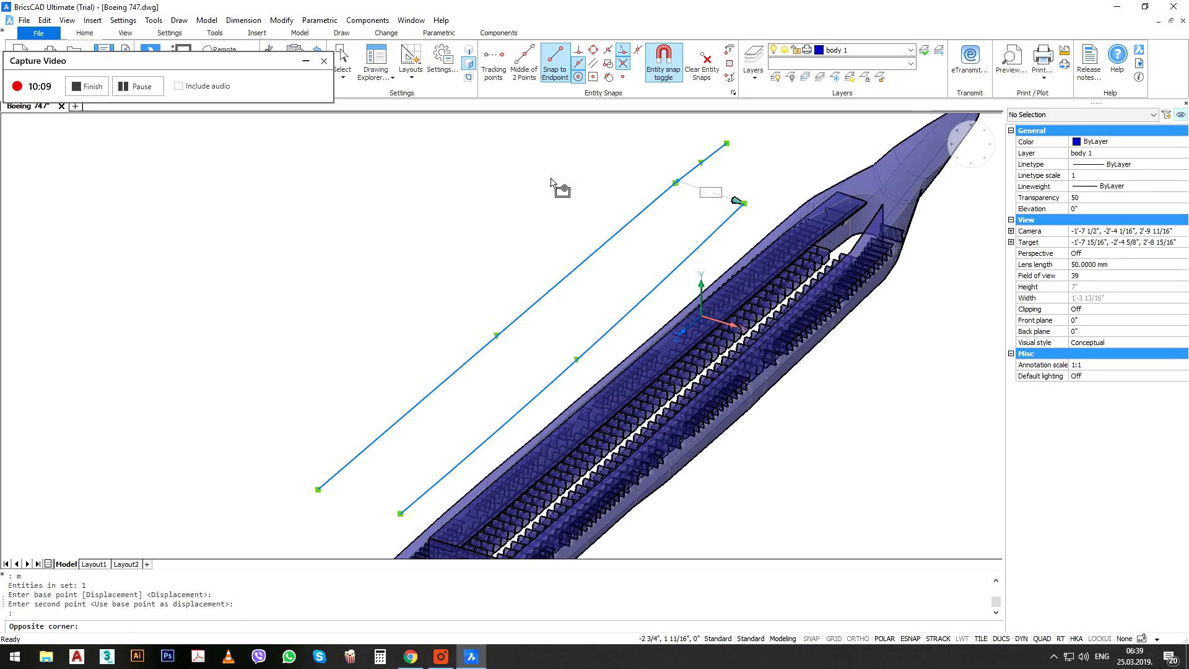
# Erase the two leftover path polylines beside the aircraft.
pyautogui.moveTo(693, 267); pyautogui.dragTo(555, 178)
pyautogui.press('Delete')
pyautogui.scroll(6, 880, 193)
pyautogui.scroll(-4, 880, 193)
pyautogui.scroll(-3, 414, 241)
pyautogui.moveTo(416, 353); pyautogui.dragTo(504, 328, button='middle')
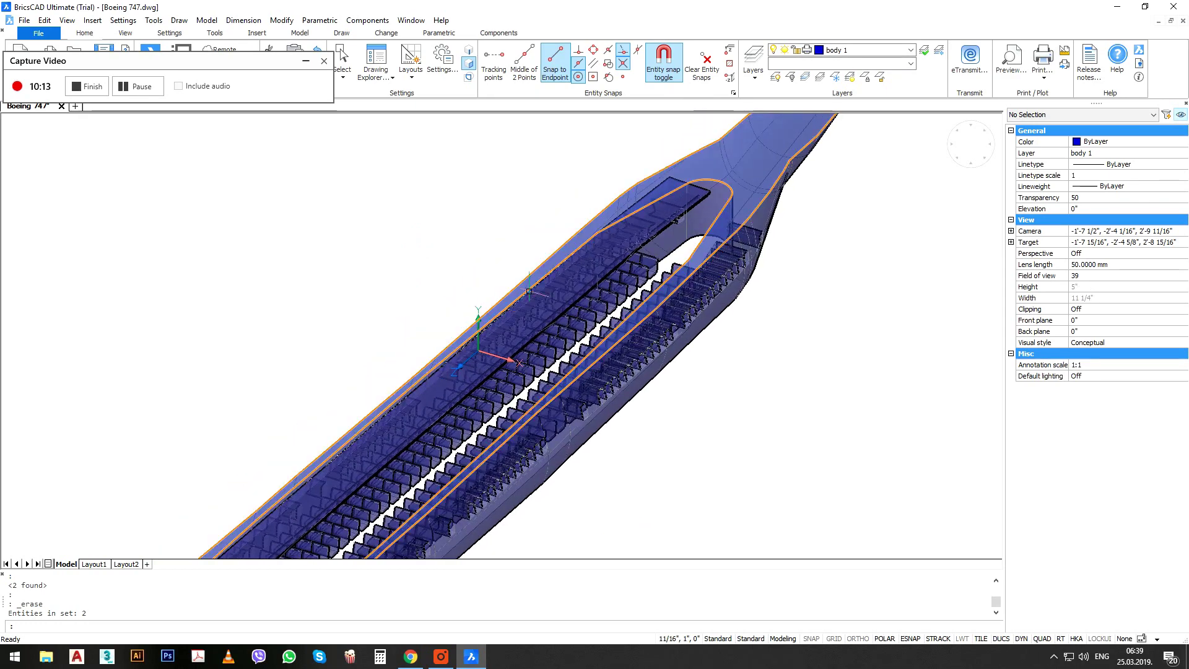
pyautogui.scroll(1, 605, 277)
pyautogui.scroll(-2, 618, 264)
# Mirror the extruded solid to the other side about a vertical line through the partition's top-edge midpoint, keeping the original.
pyautogui.click(540, 324)
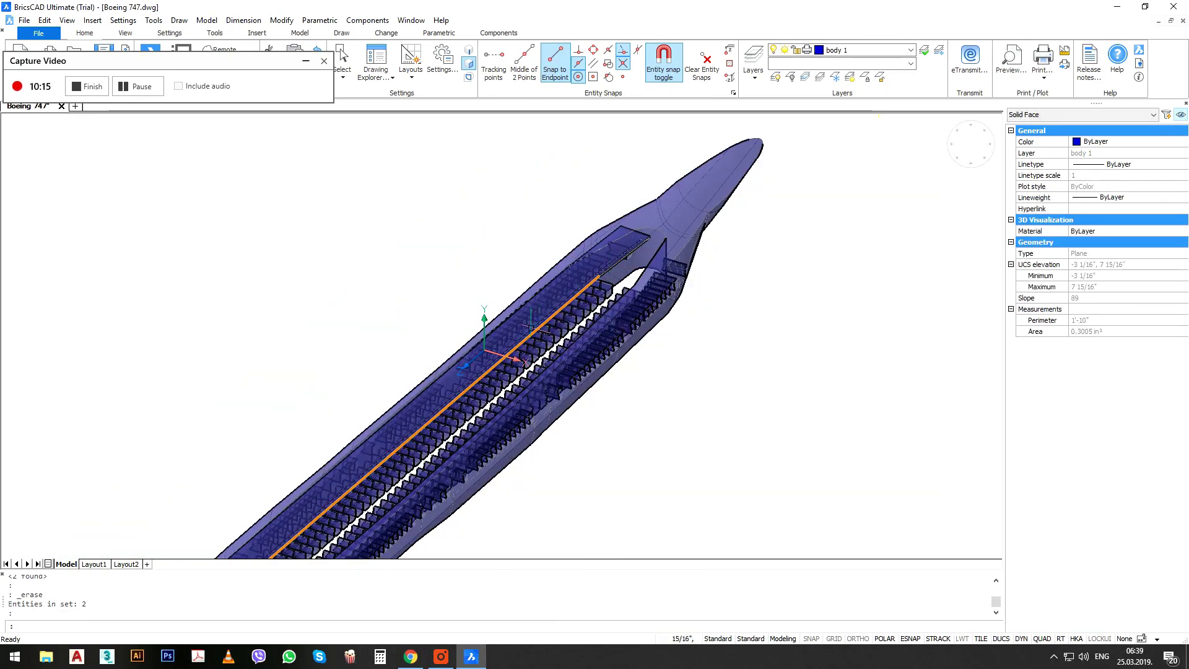
pyautogui.moveTo(371, 379); pyautogui.dragTo(565, 205, button='middle')
pyautogui.scroll(5, 368, 404)
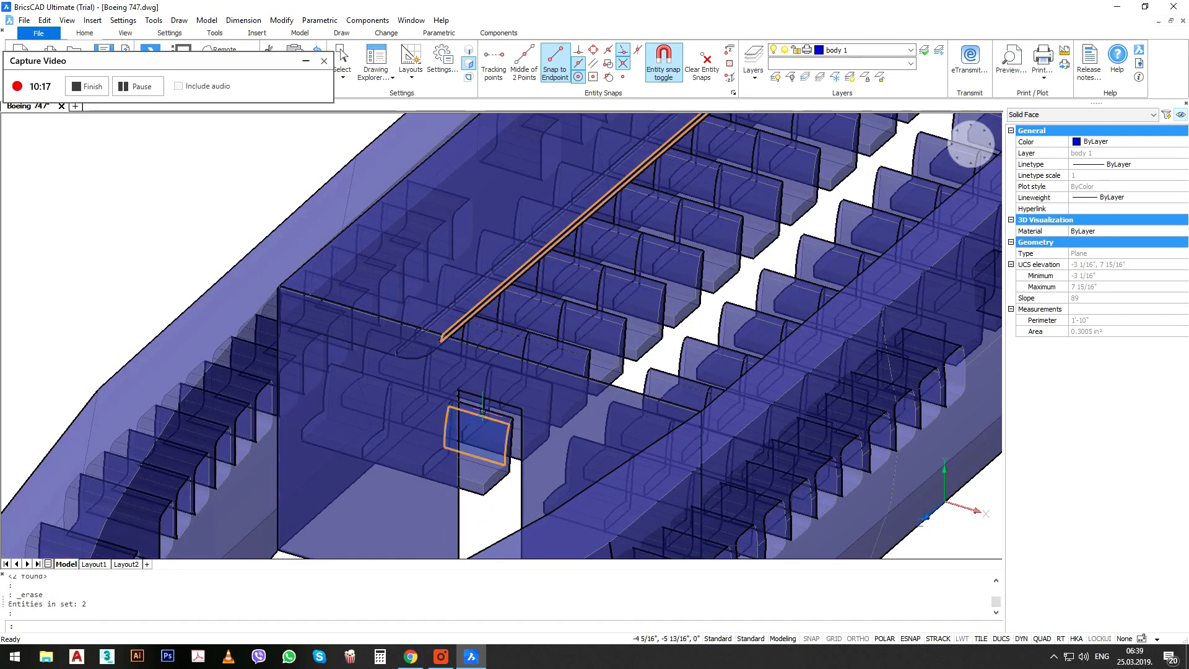
pyautogui.write('i')
pyautogui.press('Return')
pyautogui.click(489, 350)
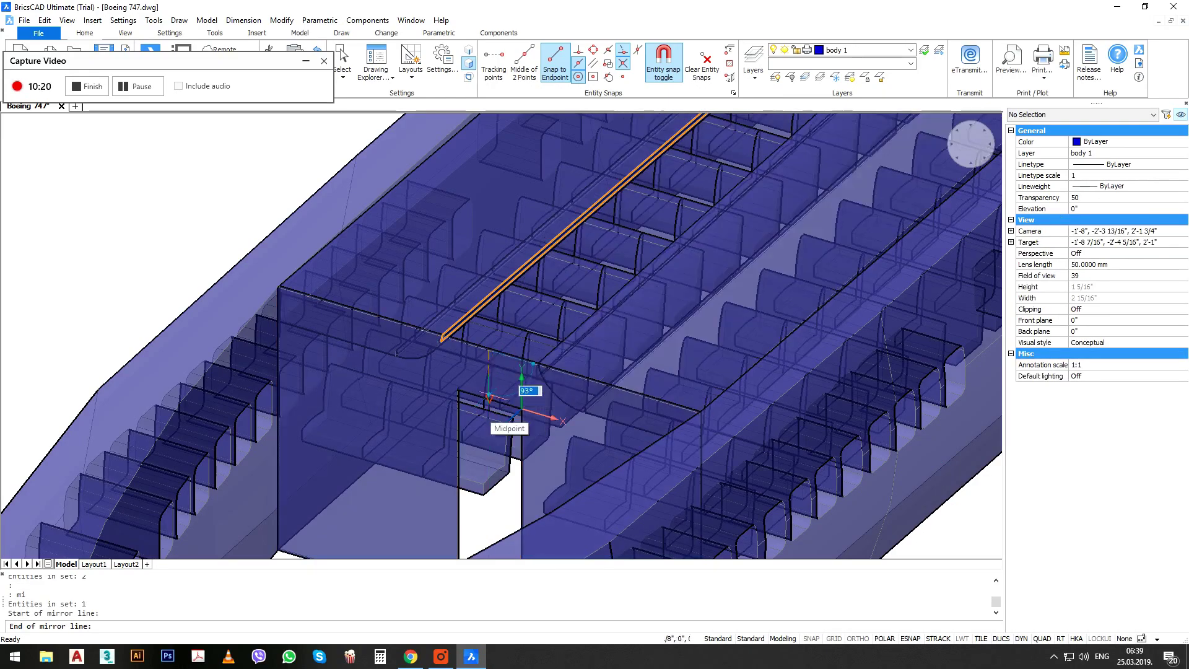
pyautogui.click(488, 526)
pyautogui.press('Return')
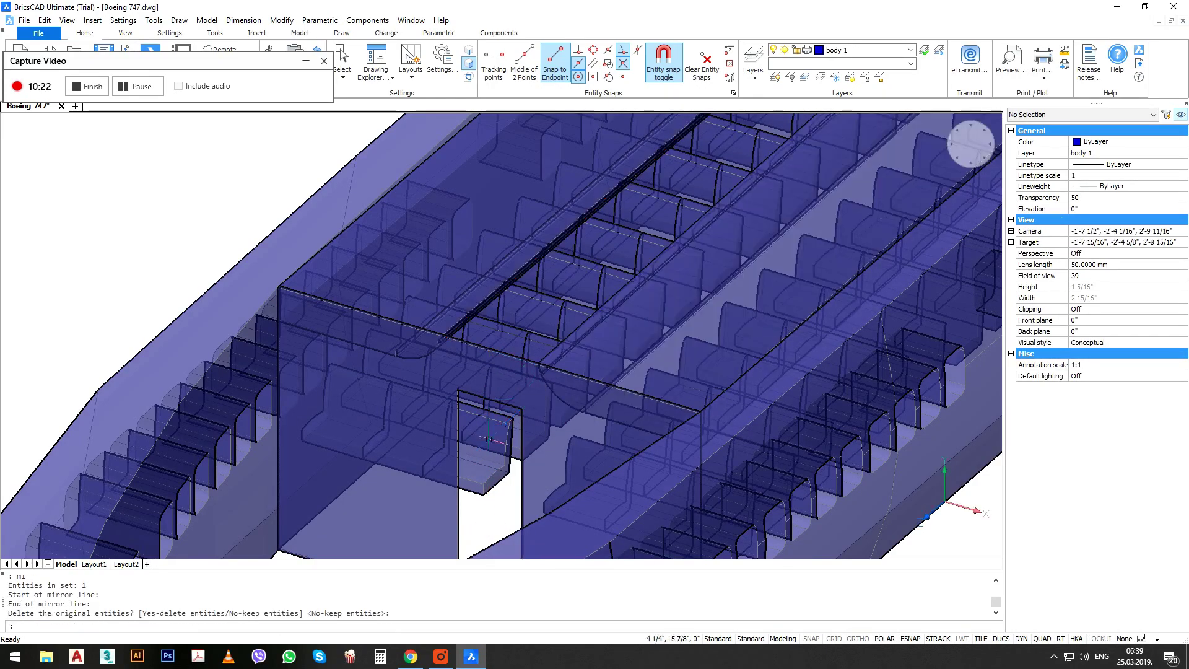
# Switch to the Top view and frame the tail end of the cabin.
pyautogui.scroll(-3, 499, 425)
pyautogui.keyDown('shift'); pyautogui.moveTo(610, 365); pyautogui.dragTo(527, 354, button='middle'); pyautogui.keyUp('shift')
pyautogui.scroll(-1, 527, 354)
pyautogui.moveTo(611, 427); pyautogui.dragTo(618, 214, button='middle')
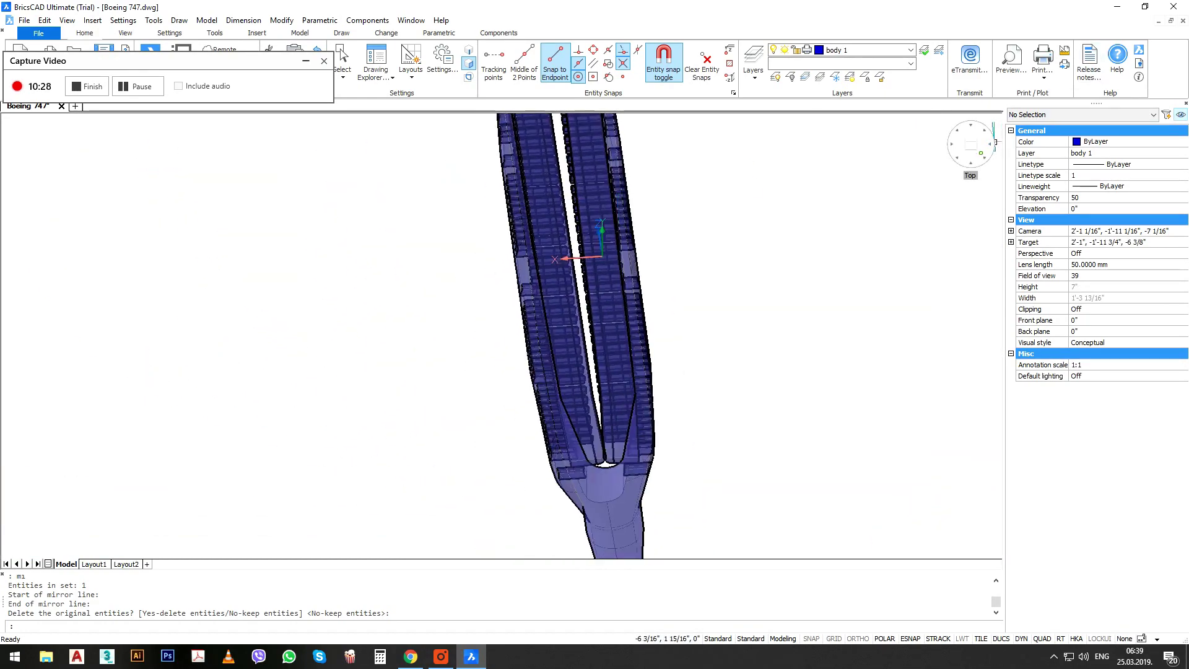
pyautogui.click(970, 145)
pyautogui.scroll(3, 589, 359)
pyautogui.moveTo(738, 266); pyautogui.dragTo(735, 294, button='middle')
pyautogui.write('REC')
pyautogui.press('Return')
pyautogui.click(843, 129)
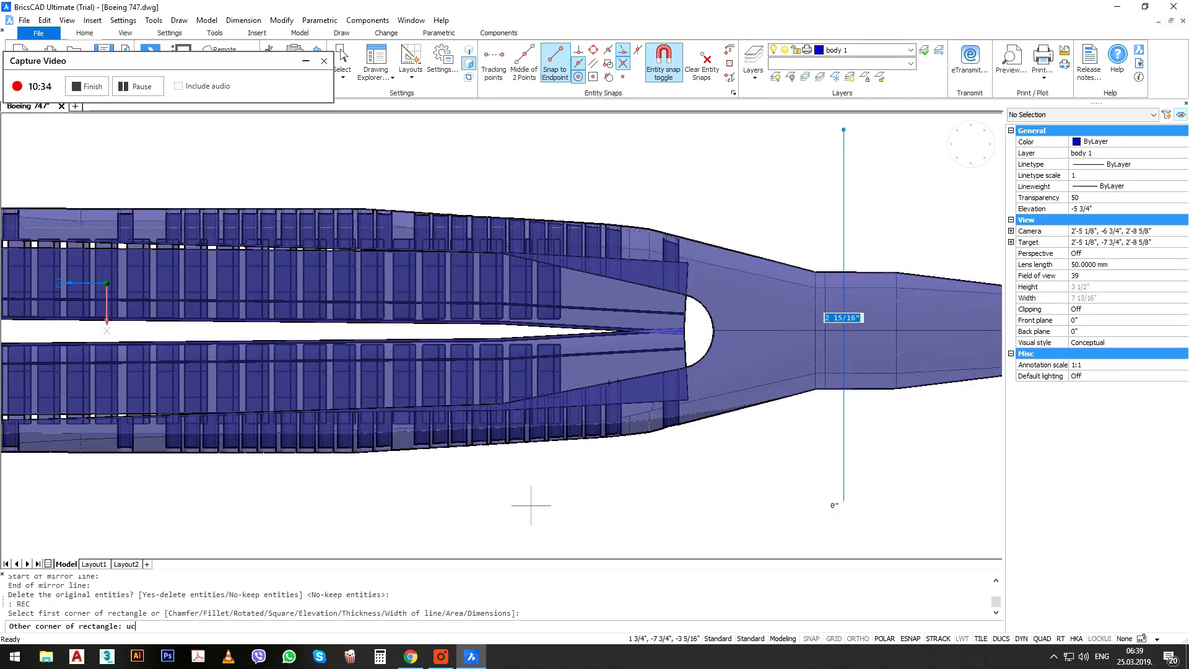
pyautogui.press('Return')
pyautogui.press('Escape')
pyautogui.press('Escape')
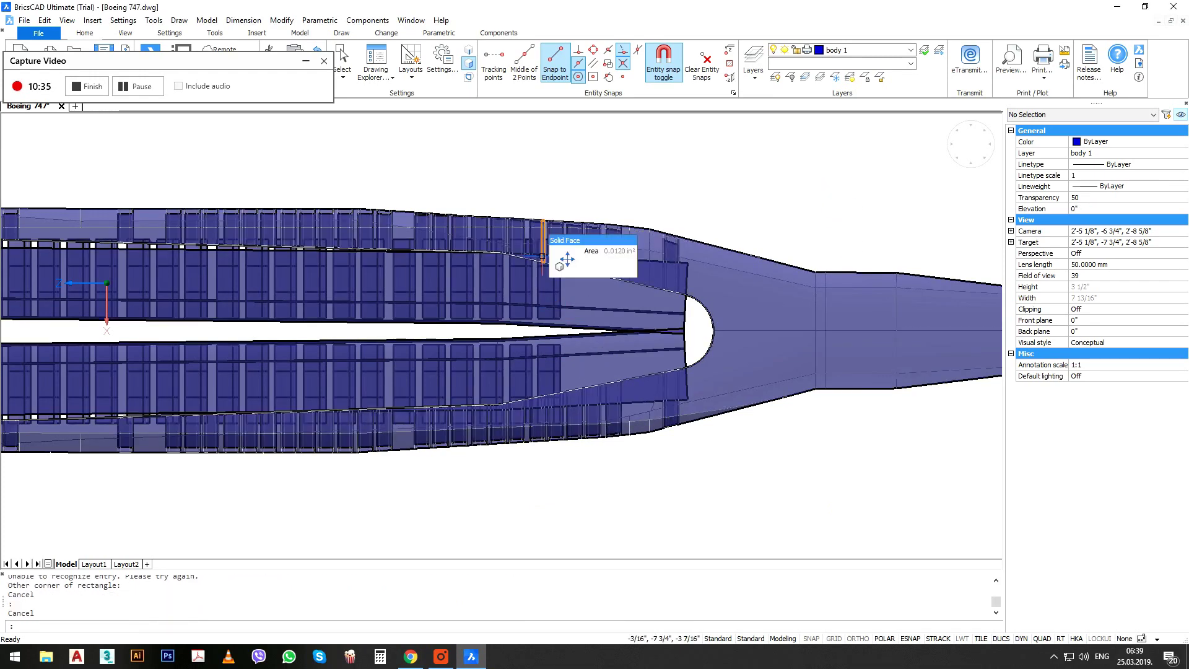
# Define a new UCS above the tail end of the cabin, with its X axis pointing towards the tail and its Y axis across the fuselage.
pyautogui.write('ucs')
pyautogui.press('Return')
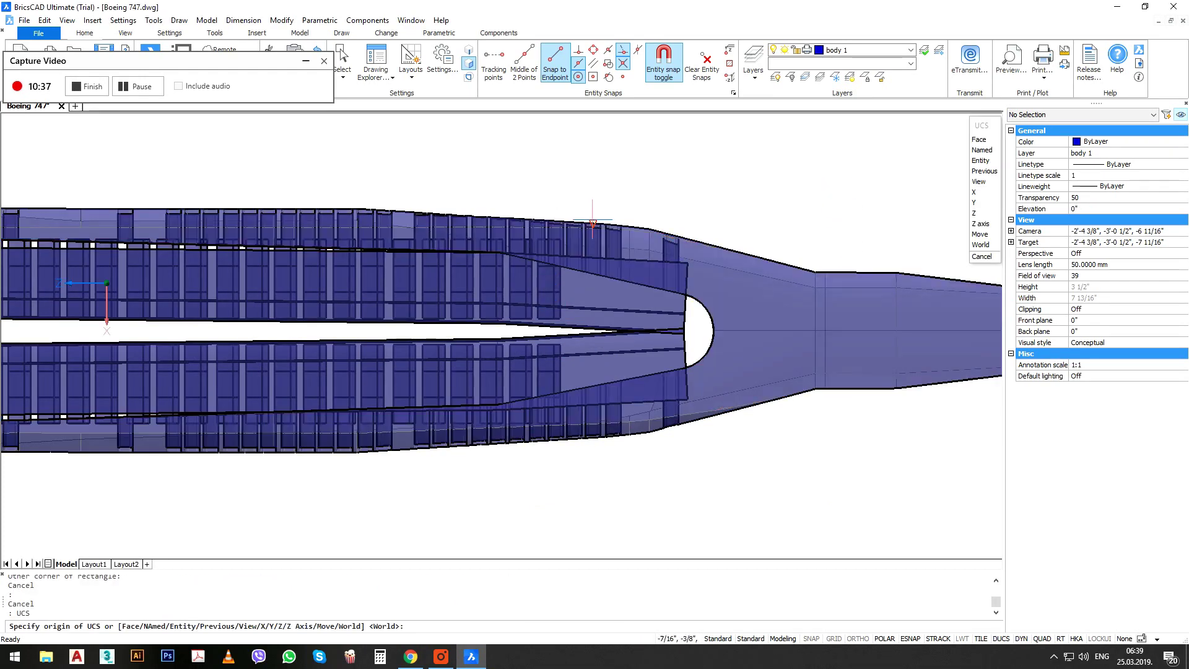
pyautogui.click(626, 188)
pyautogui.click(694, 198)
pyautogui.click(625, 151)
# Draw a rectangle about 2 3/16" by 3 1/8" around the tail end, starting at the rear edge of the last seats.
pyautogui.write('rec')
pyautogui.press('Return')
pyautogui.click(840, 136)
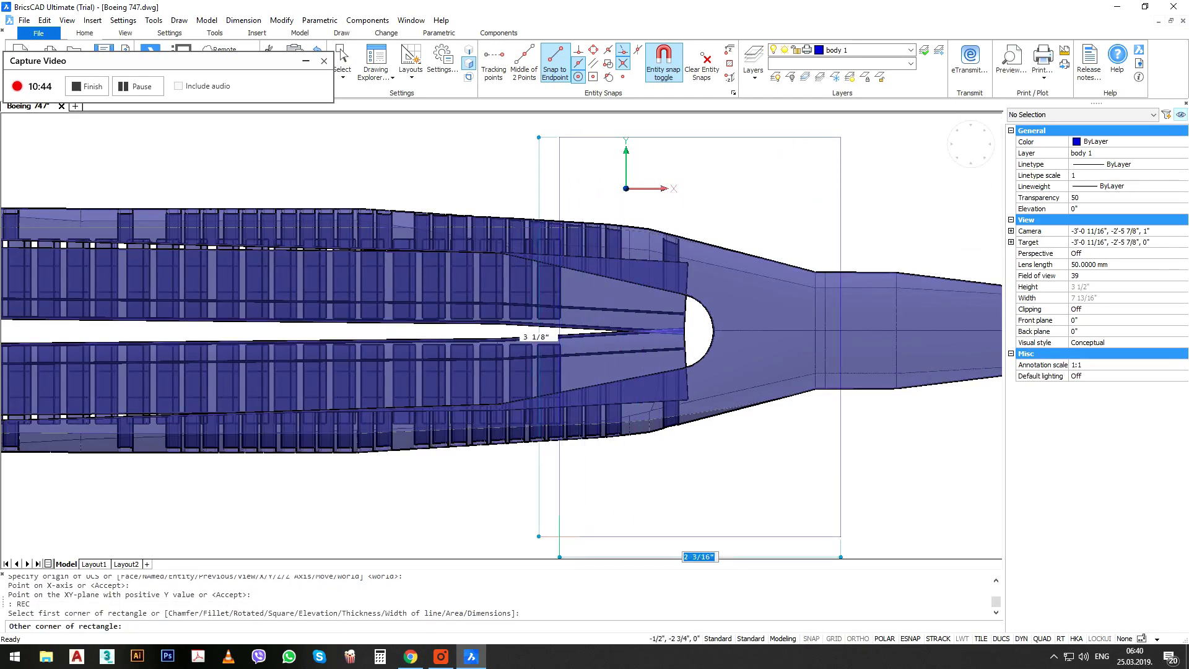
pyautogui.click(559, 536)
# Extrude the rectangle upward into a tall block that passes completely through the tail of the aircraft.
pyautogui.scroll(-6, 601, 491)
pyautogui.keyDown('shift'); pyautogui.moveTo(582, 554); pyautogui.dragTo(648, 425, button='middle'); pyautogui.keyUp('shift')
pyautogui.scroll(-6, 648, 425)
pyautogui.moveTo(612, 515); pyautogui.dragTo(613, 442, button='middle')
pyautogui.click(655, 478)
pyautogui.click(619, 461)
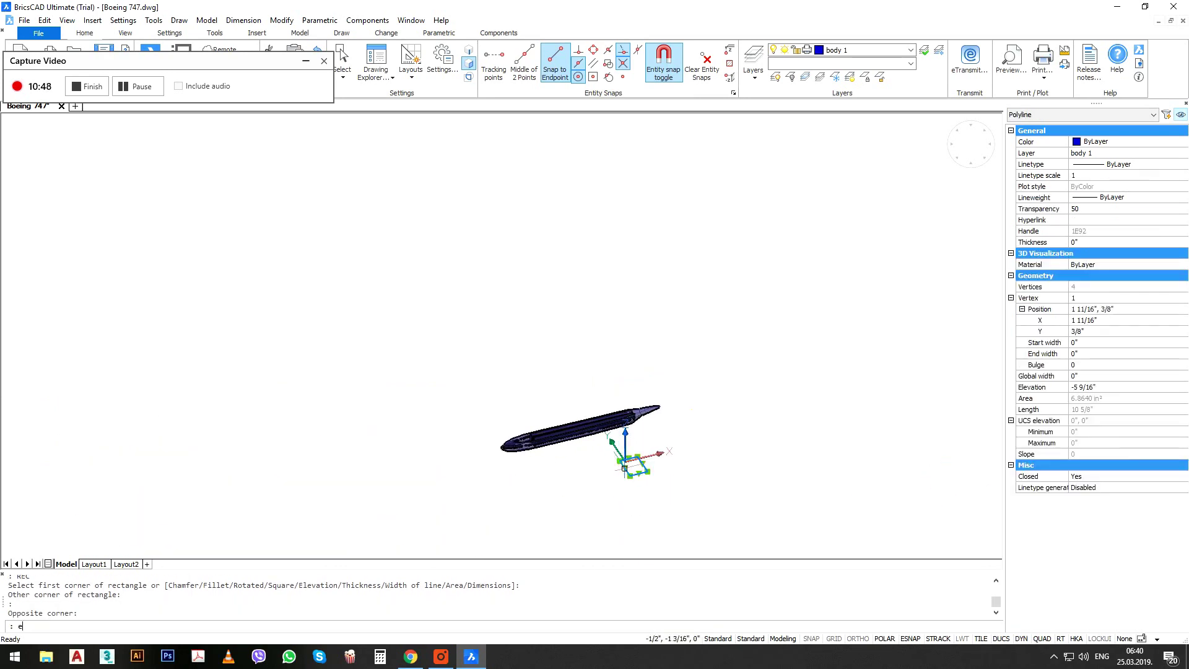
pyautogui.write('xtrude')
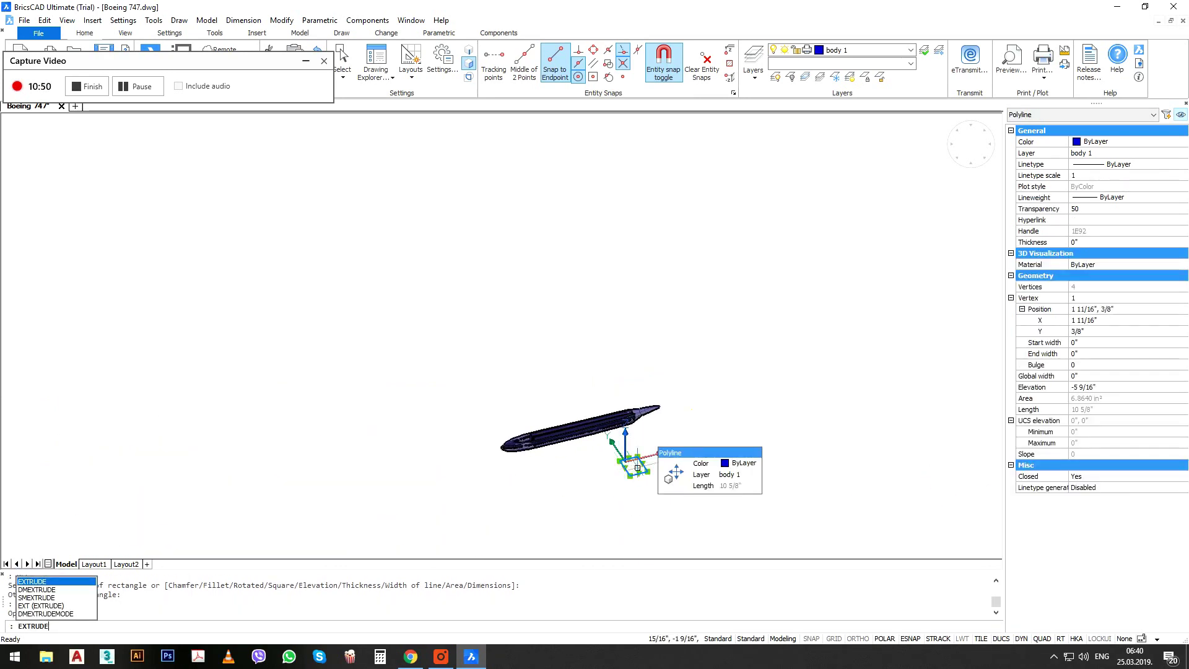
pyautogui.press('Return')
pyautogui.click(630, 476)
pyautogui.click(630, 345)
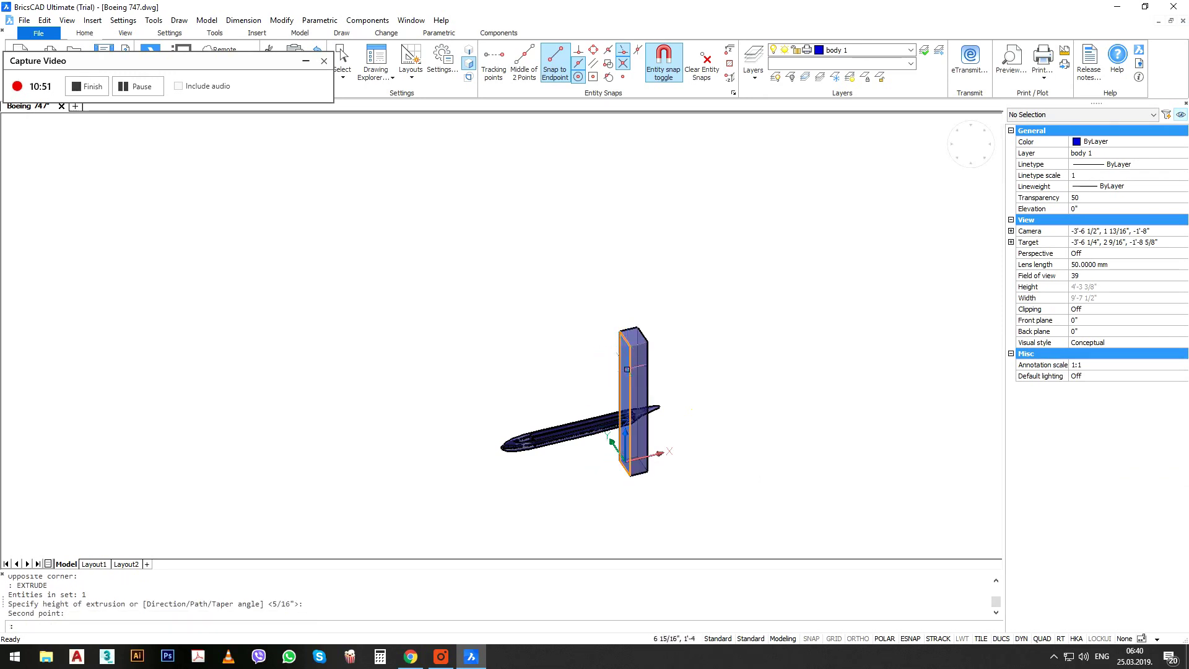
# Subtract the tall block from the two overhead solids to trim their tail ends.
pyautogui.scroll(2, 609, 435)
pyautogui.scroll(2, 616, 422)
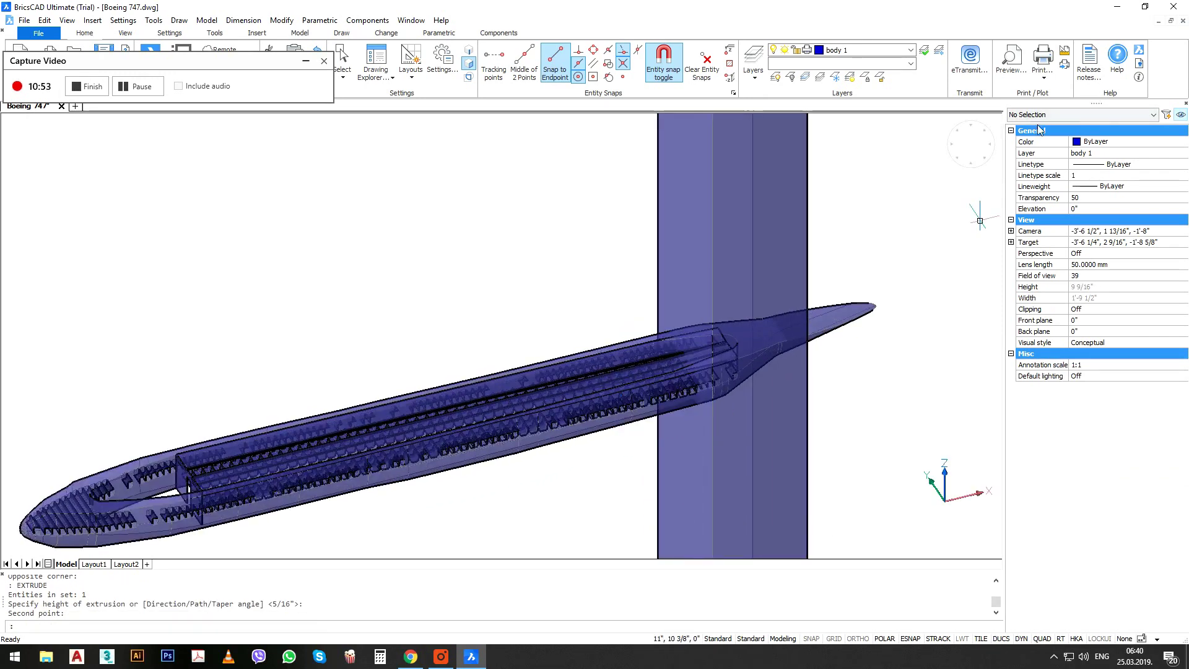
pyautogui.click(989, 144)
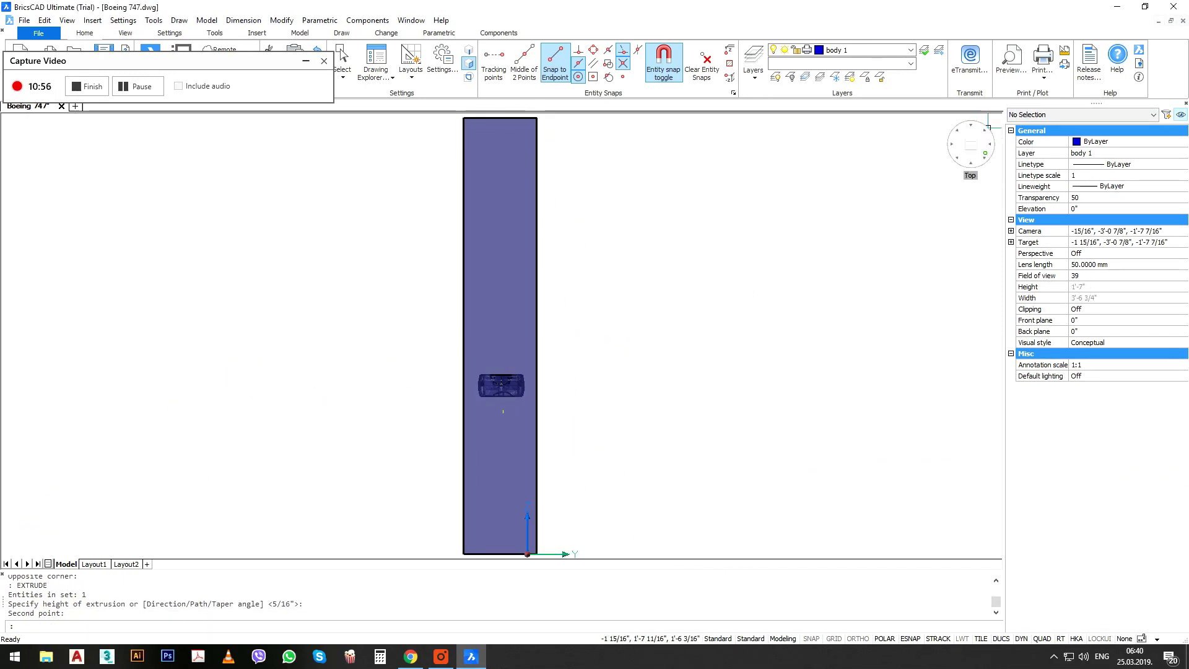
pyautogui.click(970, 144)
pyautogui.scroll(3, 574, 408)
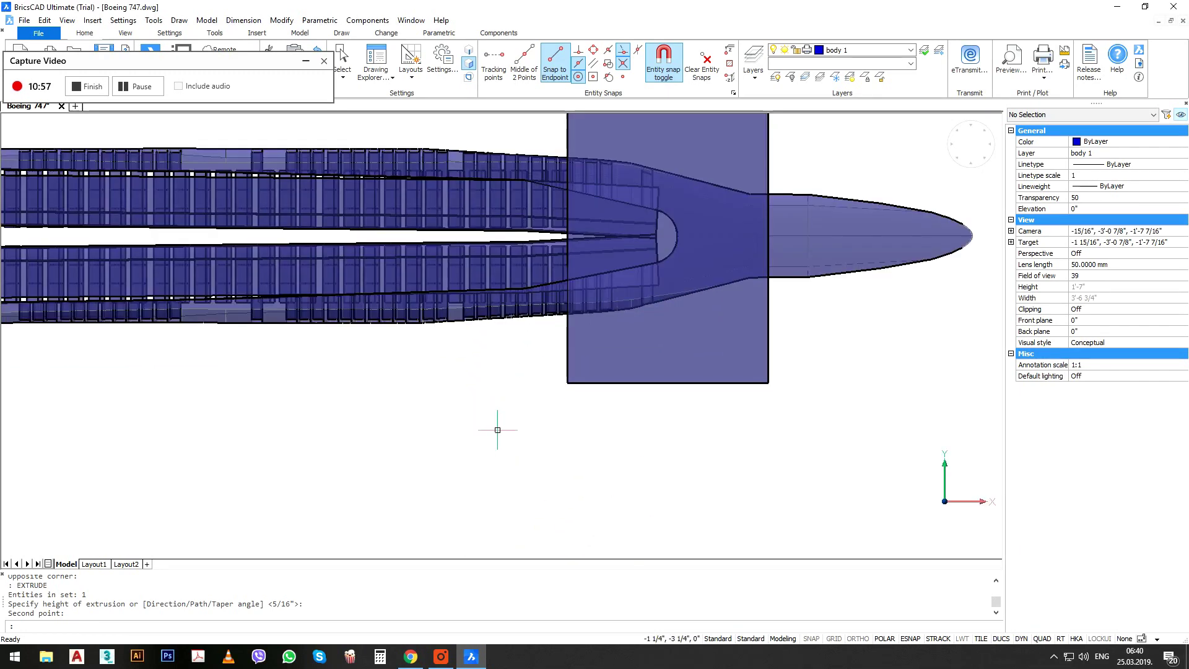
pyautogui.write('SUBTRACT')
pyautogui.press('Return')
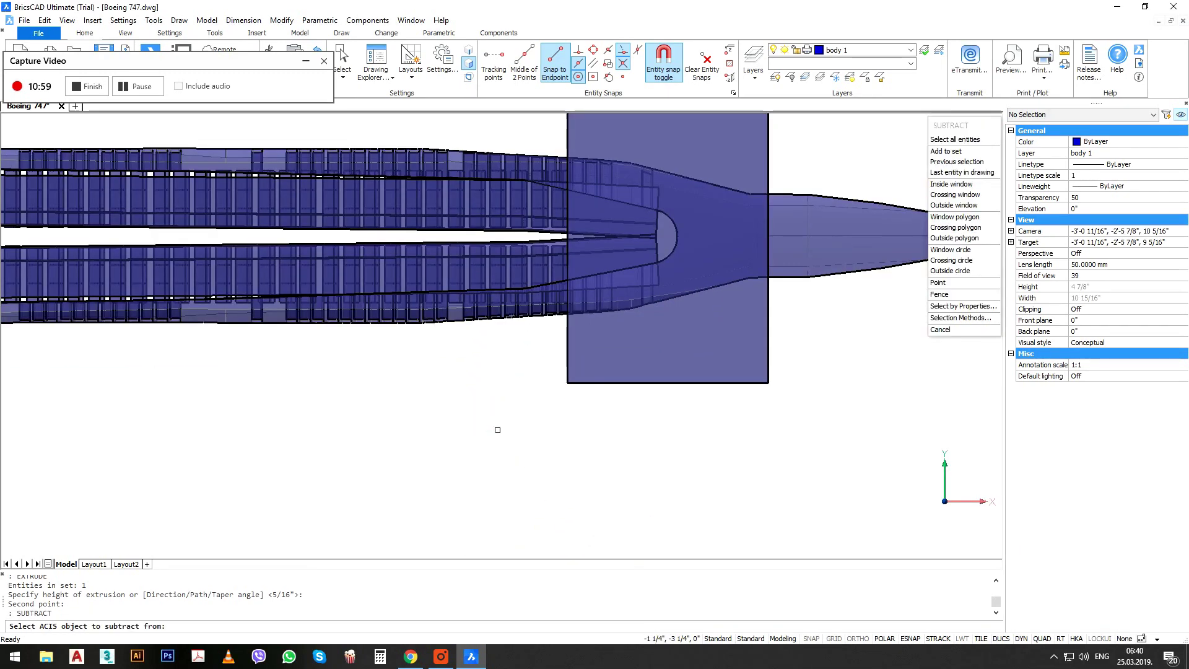
pyautogui.scroll(4, 571, 230)
pyautogui.click(541, 228)
pyautogui.click(541, 228)
pyautogui.press('Return')
pyautogui.click(561, 246)
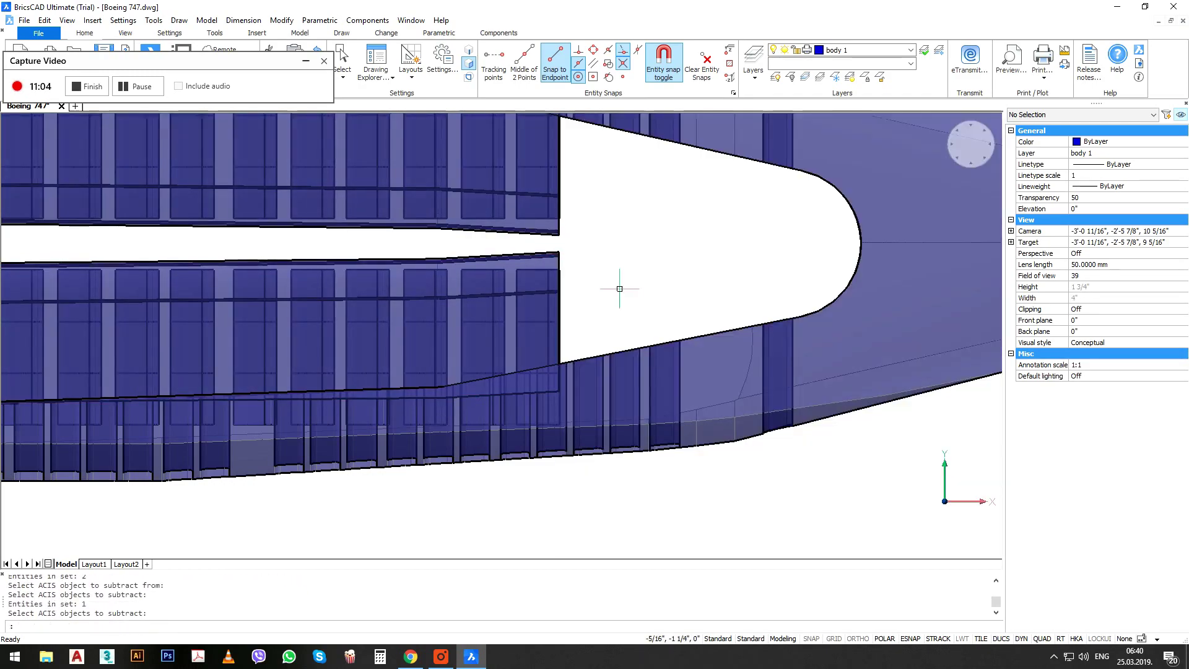
# Create two new layers named chairs and ceiling.
pyautogui.scroll(-5, 619, 288)
pyautogui.keyDown('shift'); pyautogui.moveTo(682, 186); pyautogui.dragTo(633, 321, button='middle'); pyautogui.keyUp('shift')
pyautogui.scroll(-2, 633, 321)
pyautogui.moveTo(306, 453); pyautogui.dragTo(437, 387, button='middle')
pyautogui.scroll(4, 442, 385)
pyautogui.moveTo(412, 332); pyautogui.dragTo(416, 339, button='middle')
pyautogui.scroll(-3, 416, 340)
pyautogui.click(753, 59)
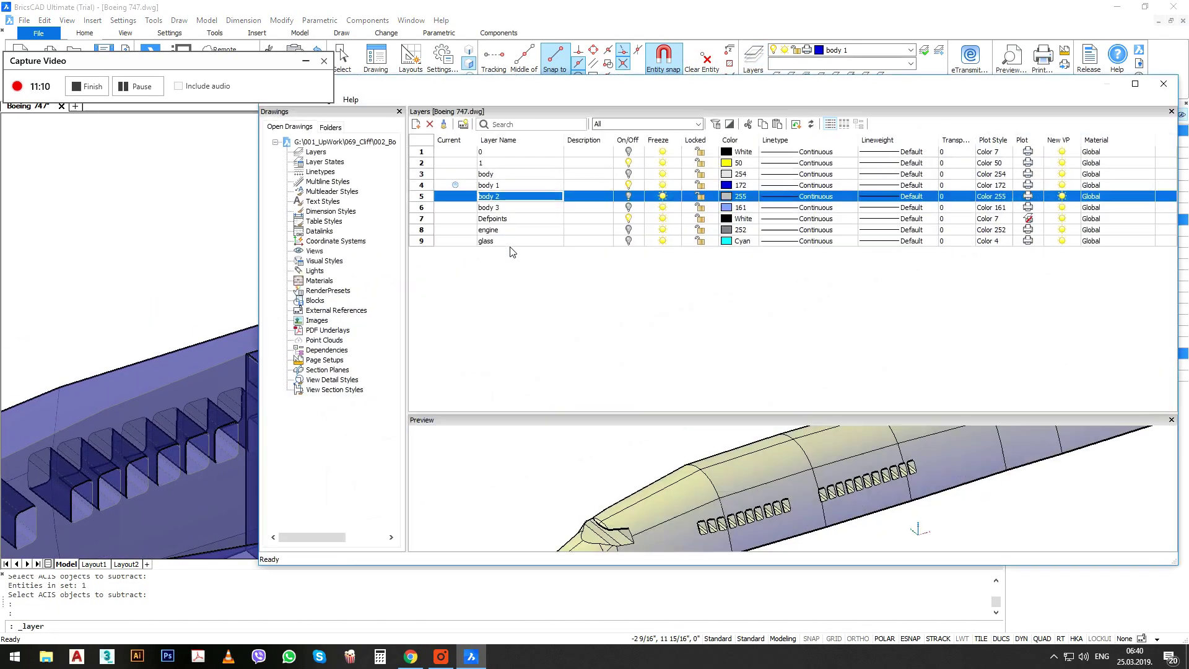
pyautogui.click(417, 124)
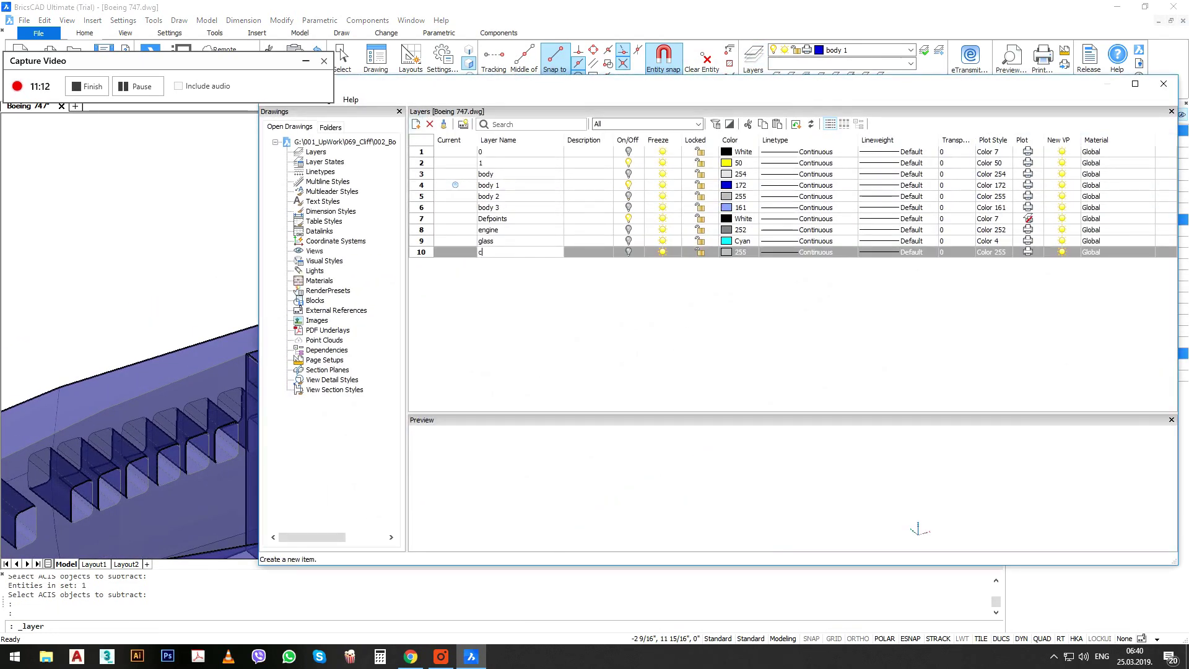
pyautogui.write('chairs')
pyautogui.press('Return')
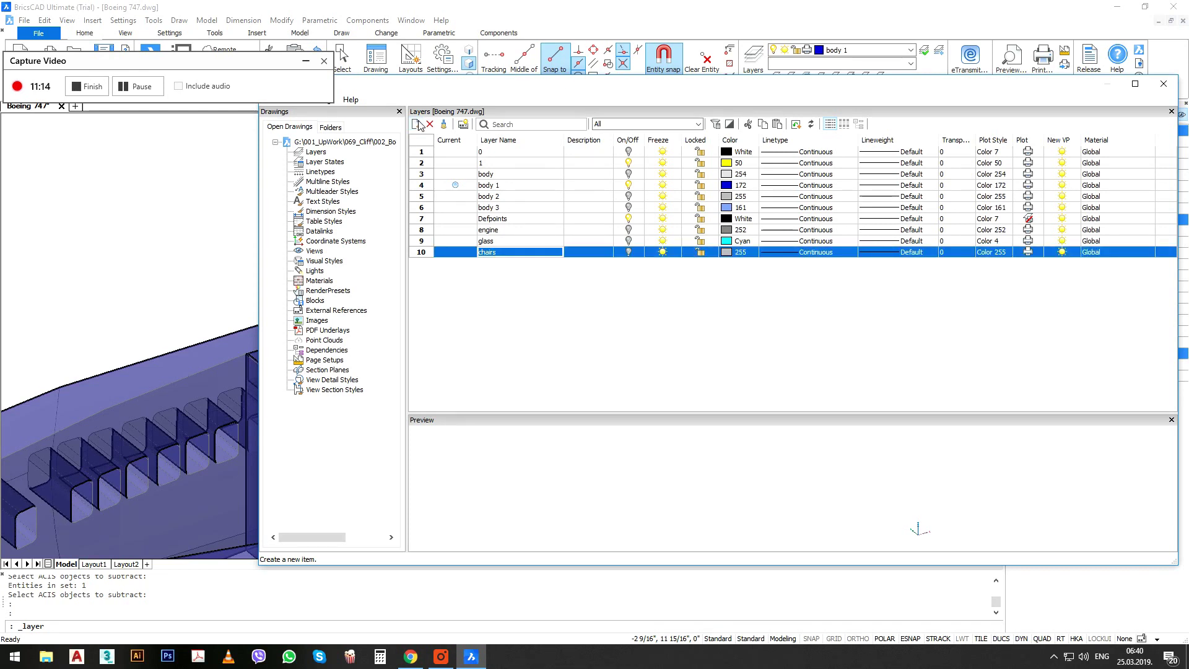
pyautogui.click(416, 124)
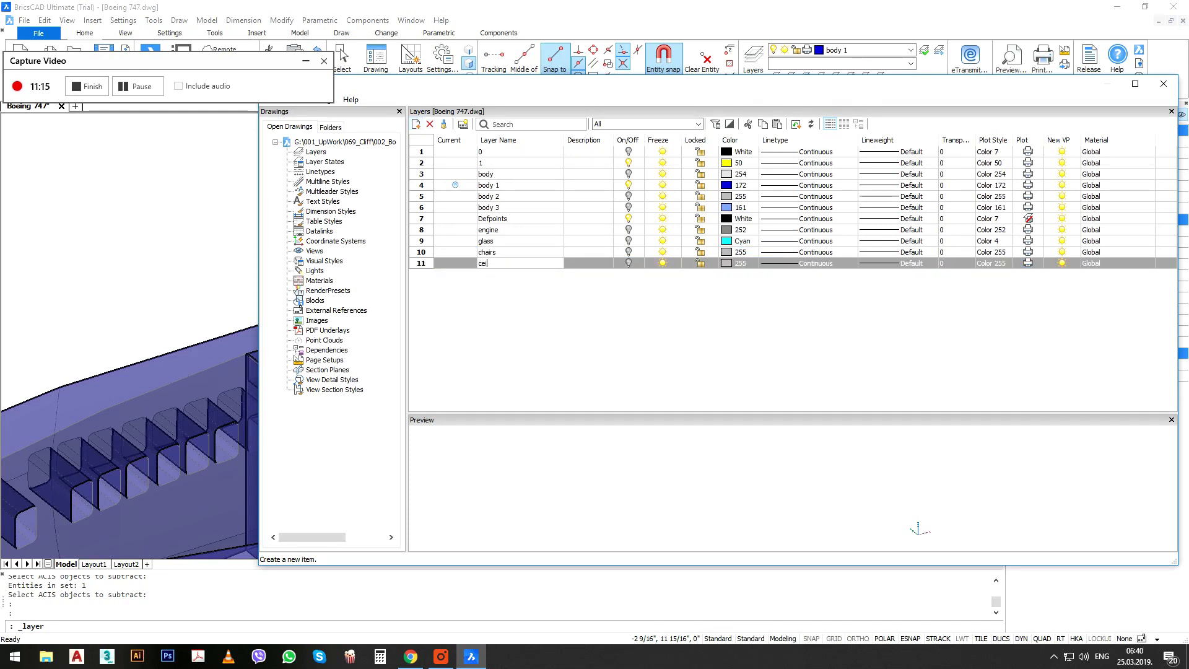
pyautogui.press('Return')
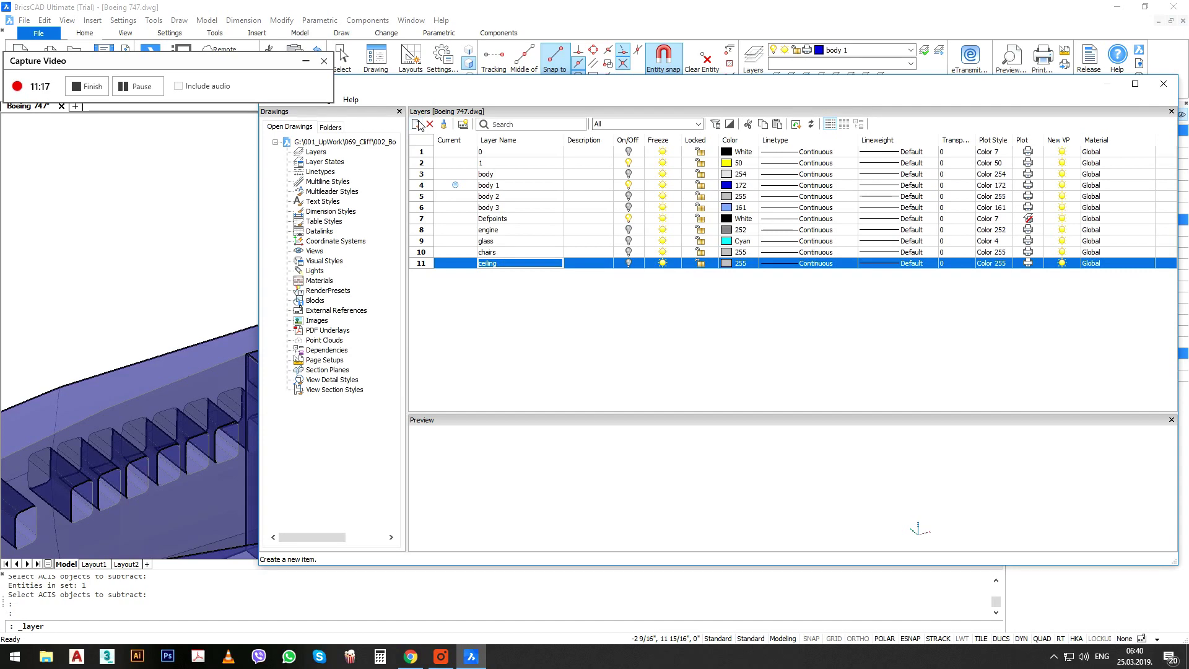
# Set the ceiling layer's colour to 251 and the chairs layer's colour to 254.
pyautogui.click(731, 265)
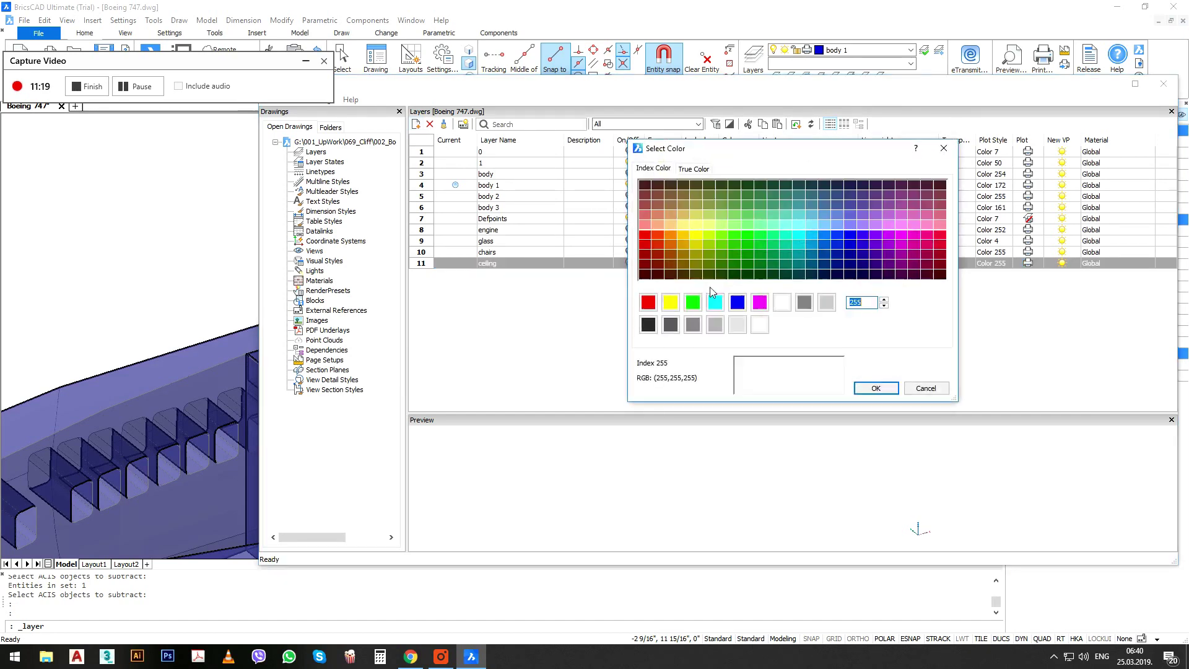
pyautogui.click(668, 325)
pyautogui.click(875, 388)
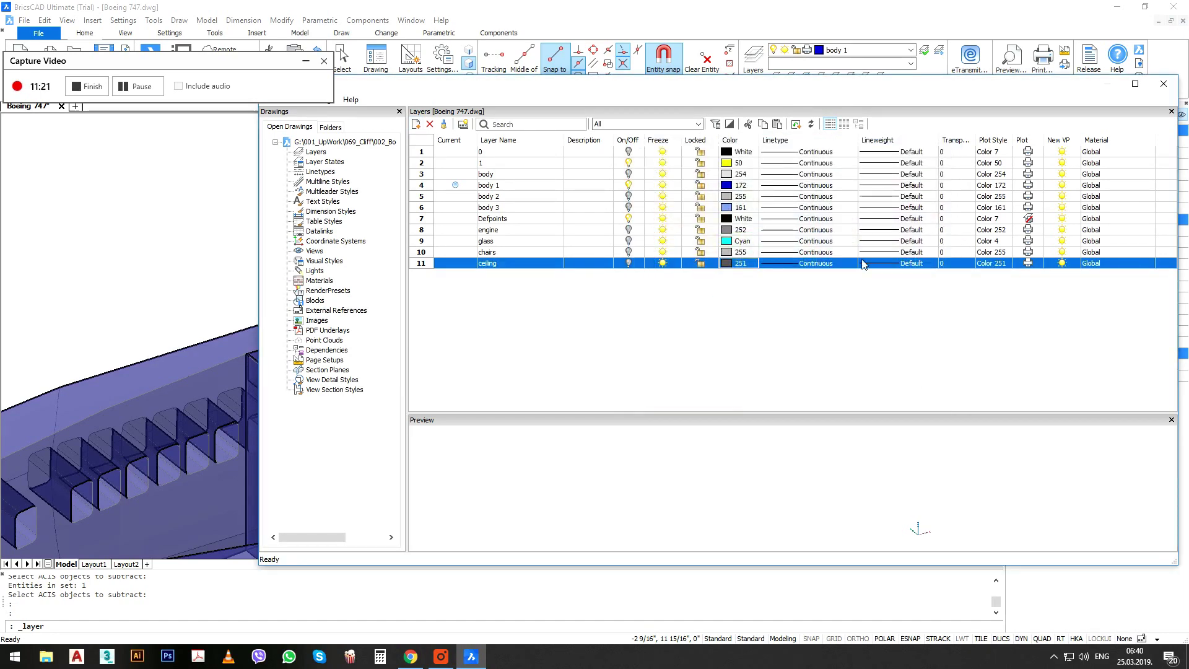
pyautogui.click(726, 254)
pyautogui.click(742, 325)
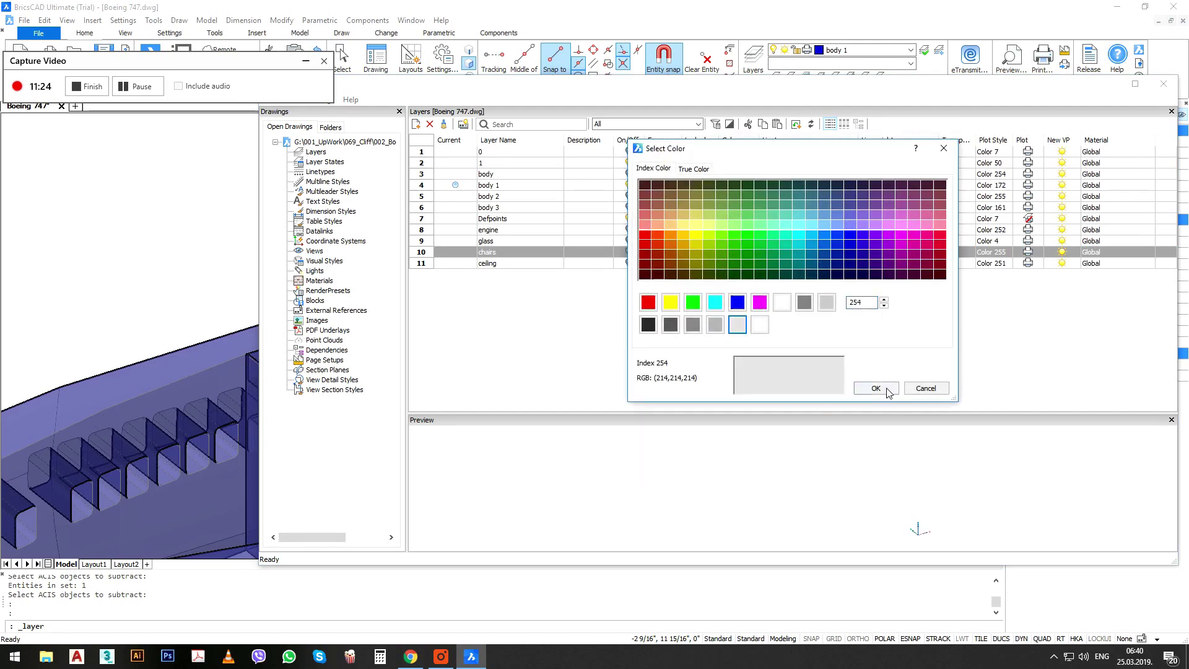
pyautogui.click(866, 390)
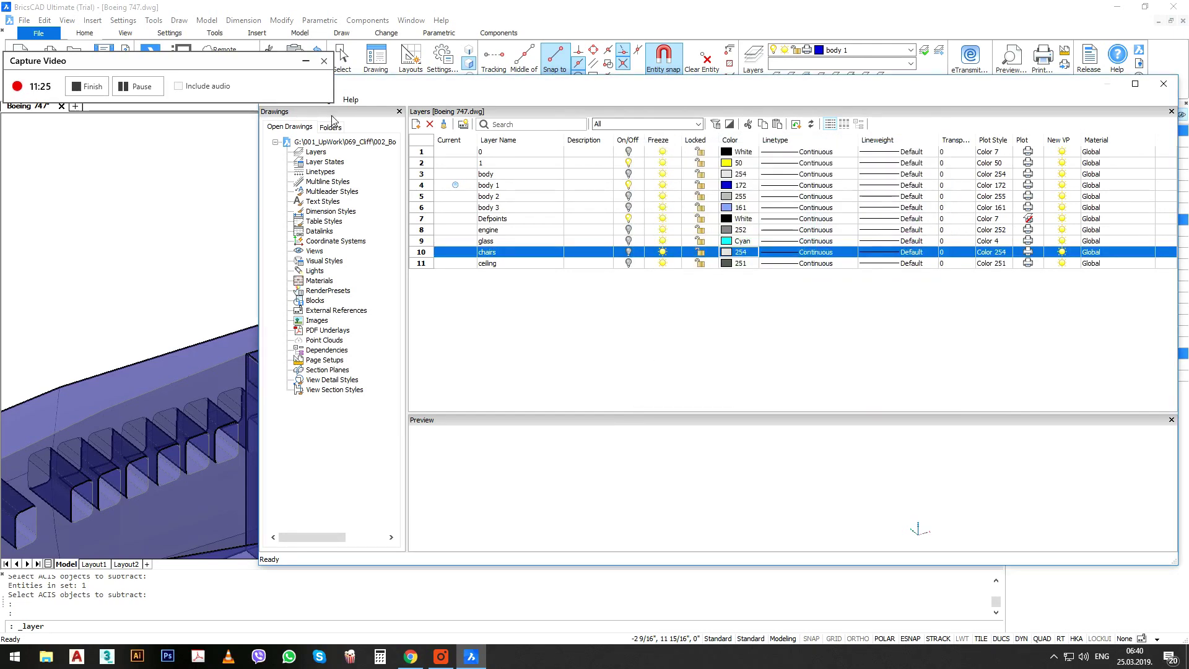
pyautogui.click(1164, 85)
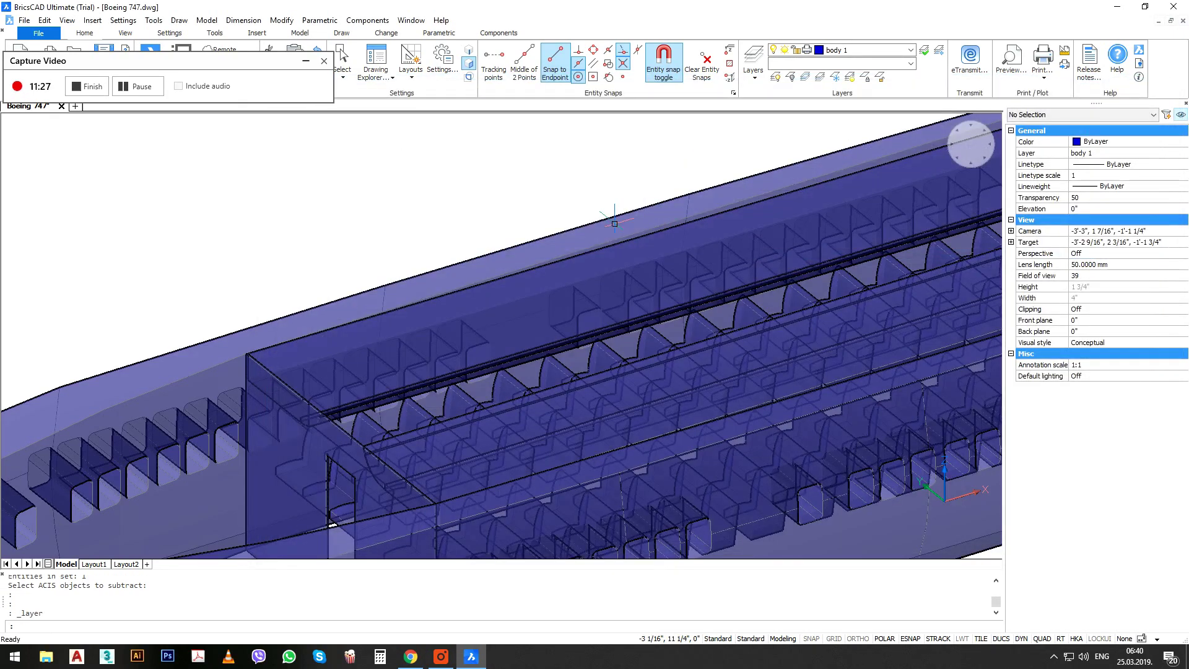
# Try to assign the top faces of the two overhead solids to the ceiling layer.
pyautogui.click(599, 272)
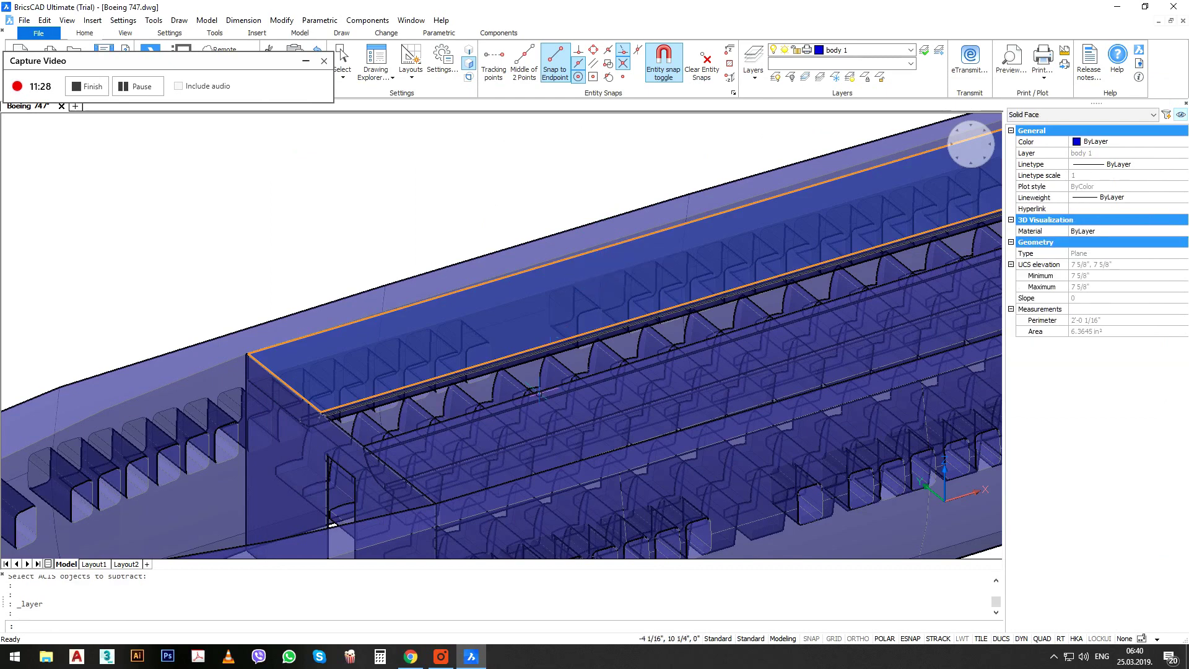
pyautogui.click(875, 54)
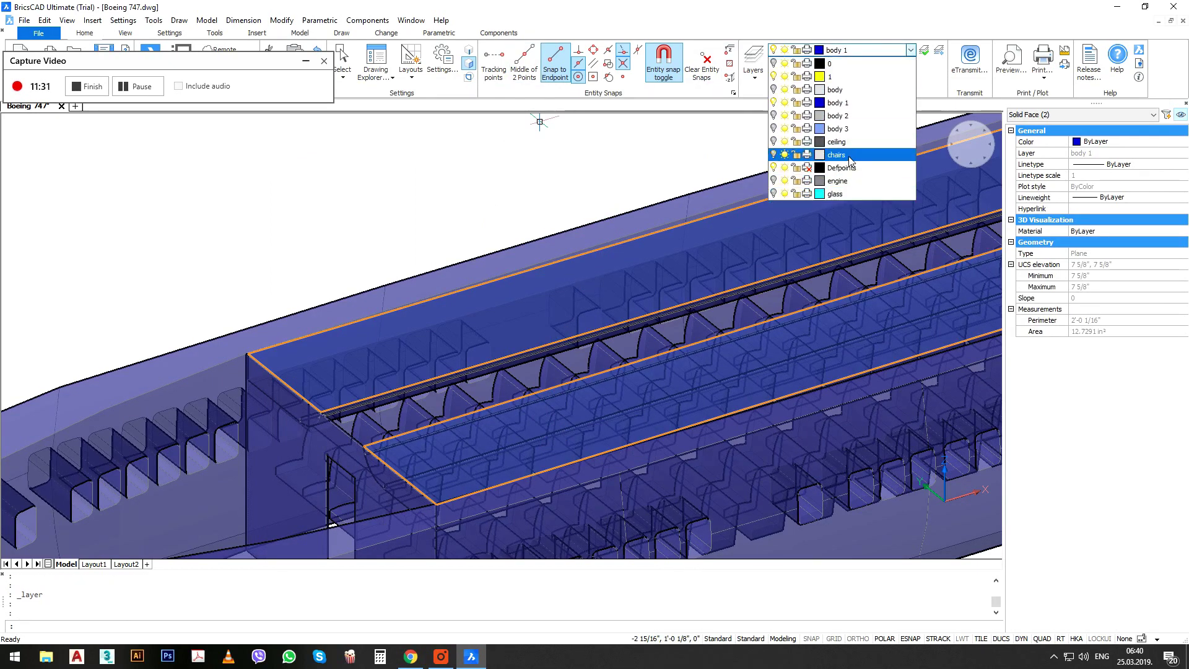
pyautogui.click(846, 143)
pyautogui.scroll(-6, 473, 252)
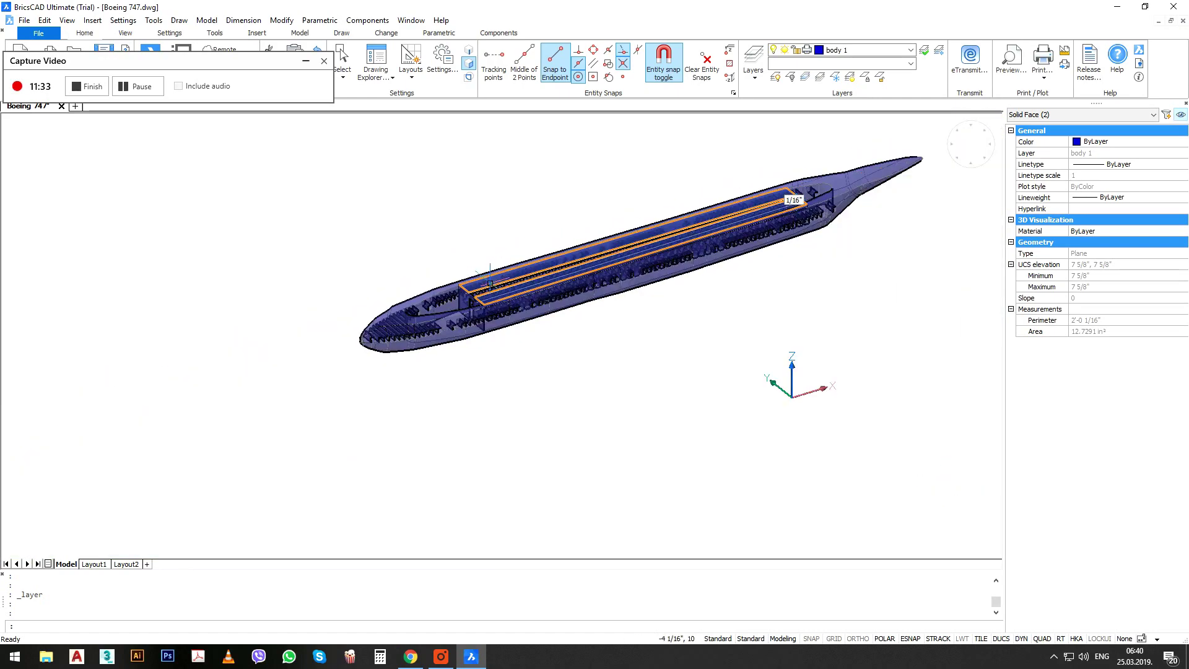
pyautogui.press('Escape')
pyautogui.press('Escape')
# Select the two overhead solids as whole objects in the Top view and assign them to the ceiling layer.
pyautogui.scroll(2, 842, 193)
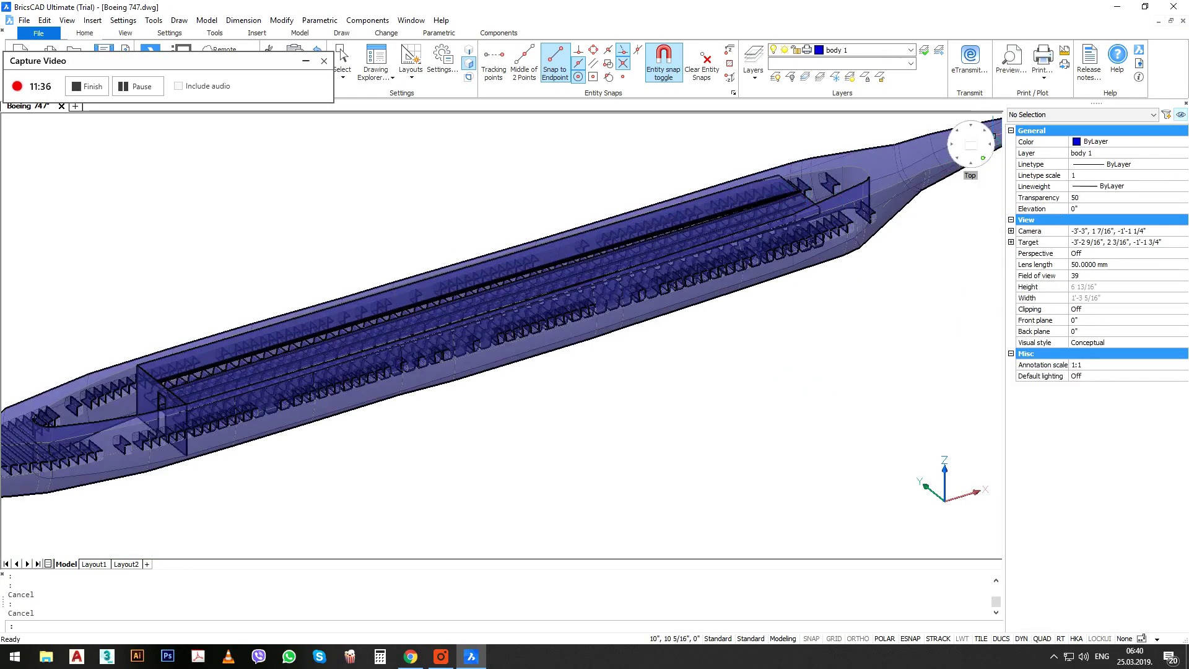
pyautogui.click(971, 145)
pyautogui.scroll(4, 588, 344)
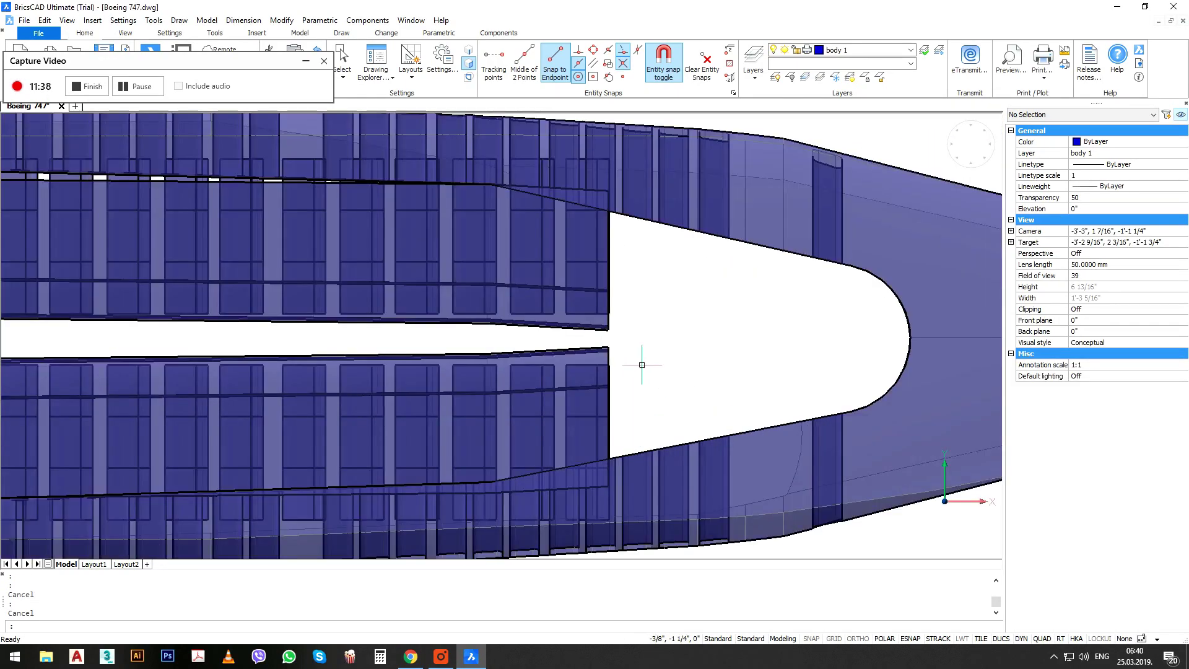
pyautogui.click(627, 338)
pyautogui.click(608, 323)
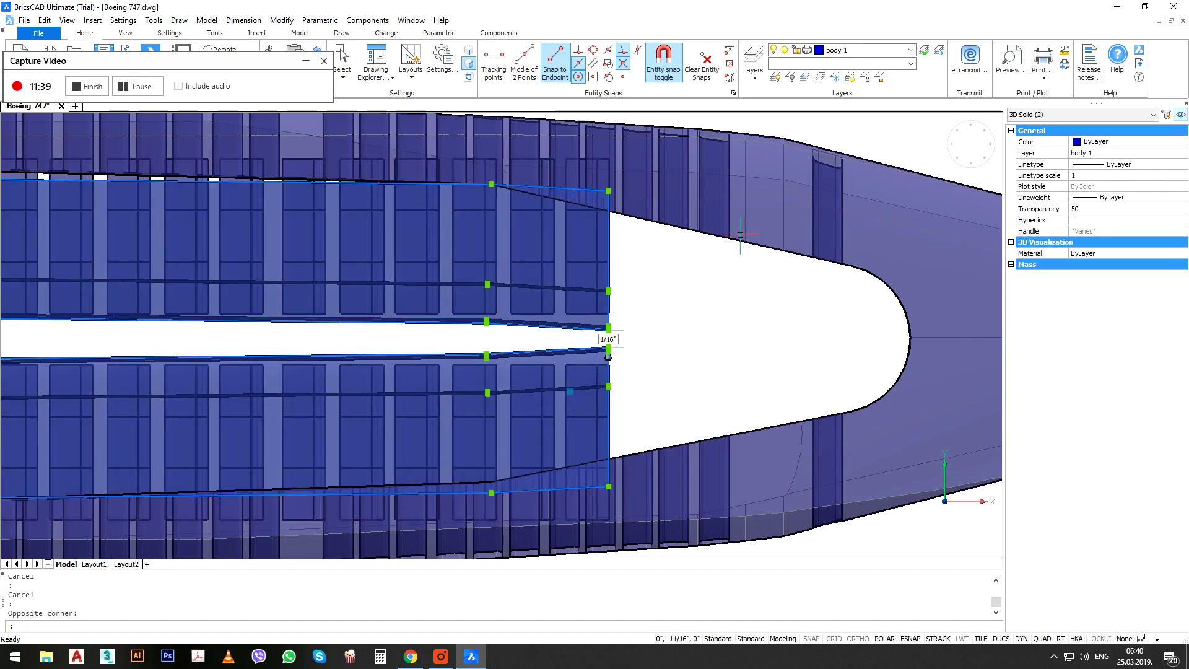
pyautogui.click(833, 50)
pyautogui.scroll(1, 836, 103)
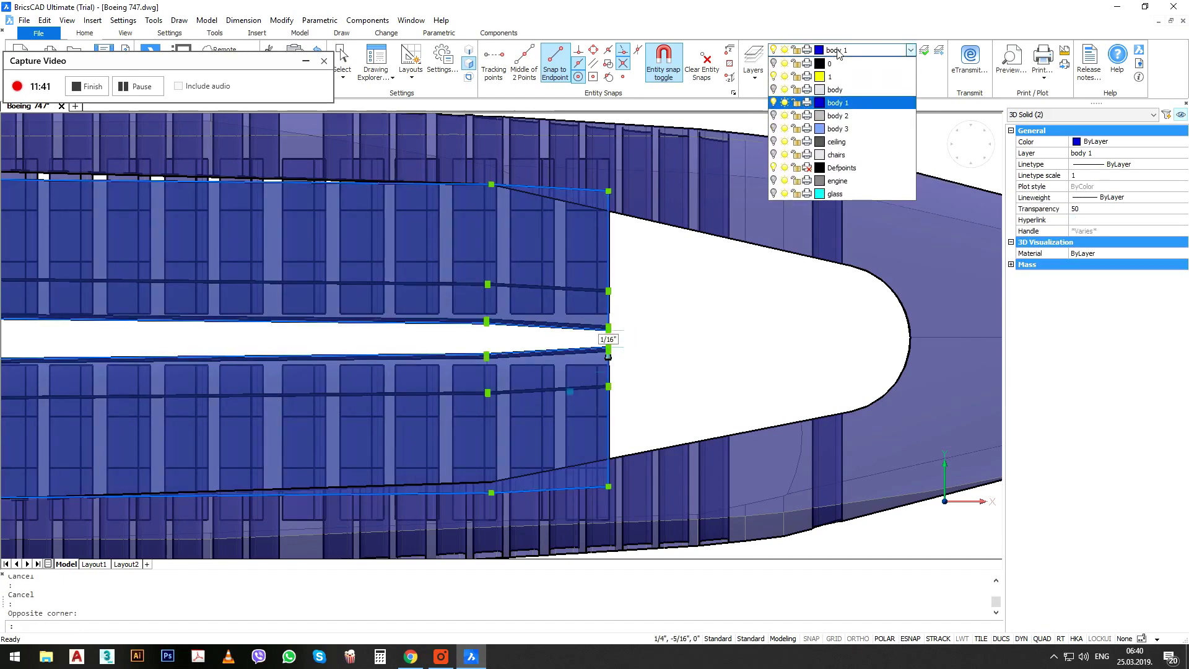
pyautogui.click(839, 142)
pyautogui.press('Return')
pyautogui.press('Escape')
pyautogui.scroll(-5, 799, 238)
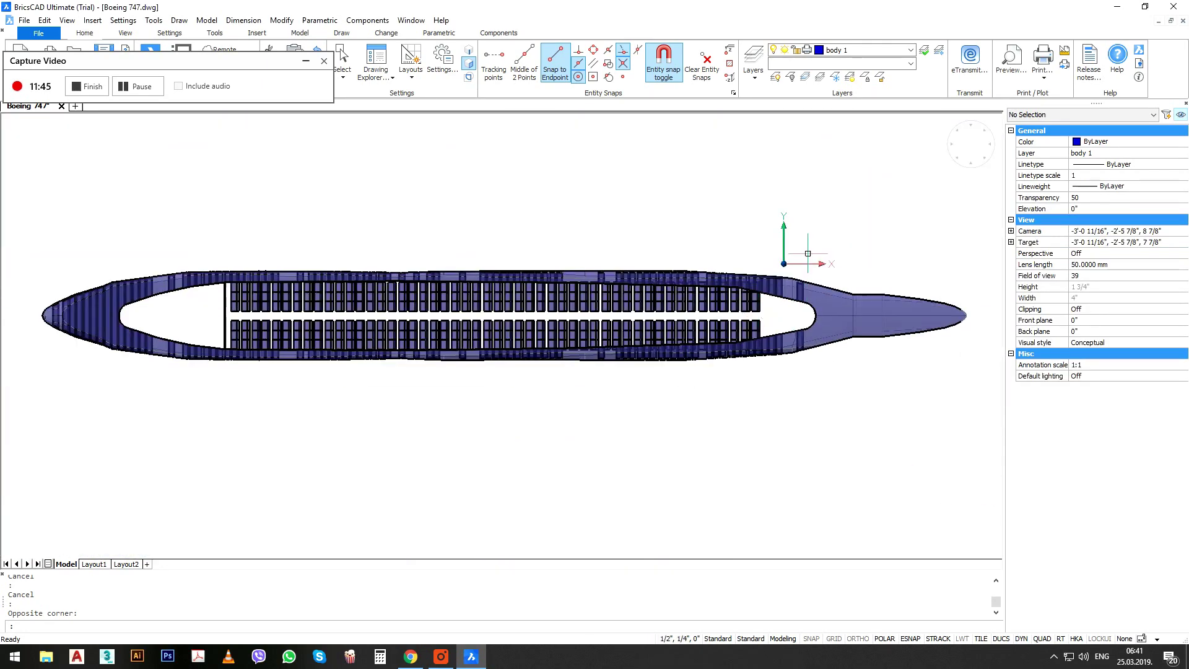
pyautogui.click(806, 236)
pyautogui.click(174, 413)
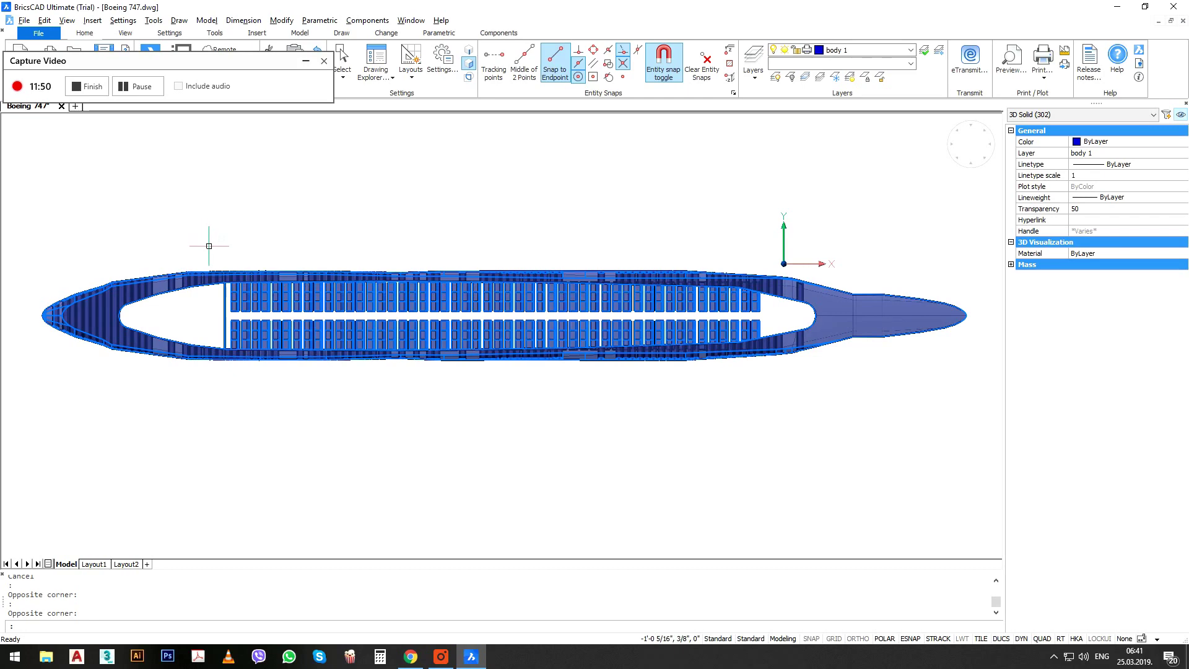
pyautogui.keyDown('ctrl'); pyautogui.keyDown('shift'); pyautogui.moveTo(208, 246); pyautogui.dragTo(440, 456, button='middle'); pyautogui.keyUp('shift'); pyautogui.keyUp('ctrl')
pyautogui.scroll(-6, 582, 372)
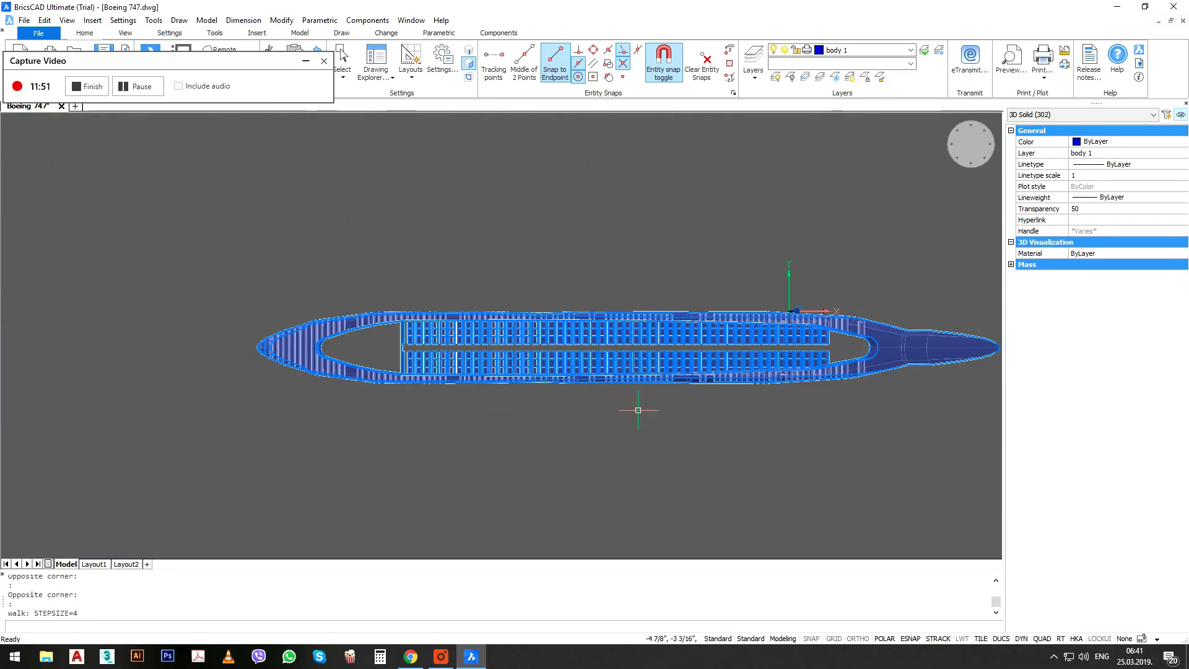
pyautogui.click(47, 23)
pyautogui.click(54, 33)
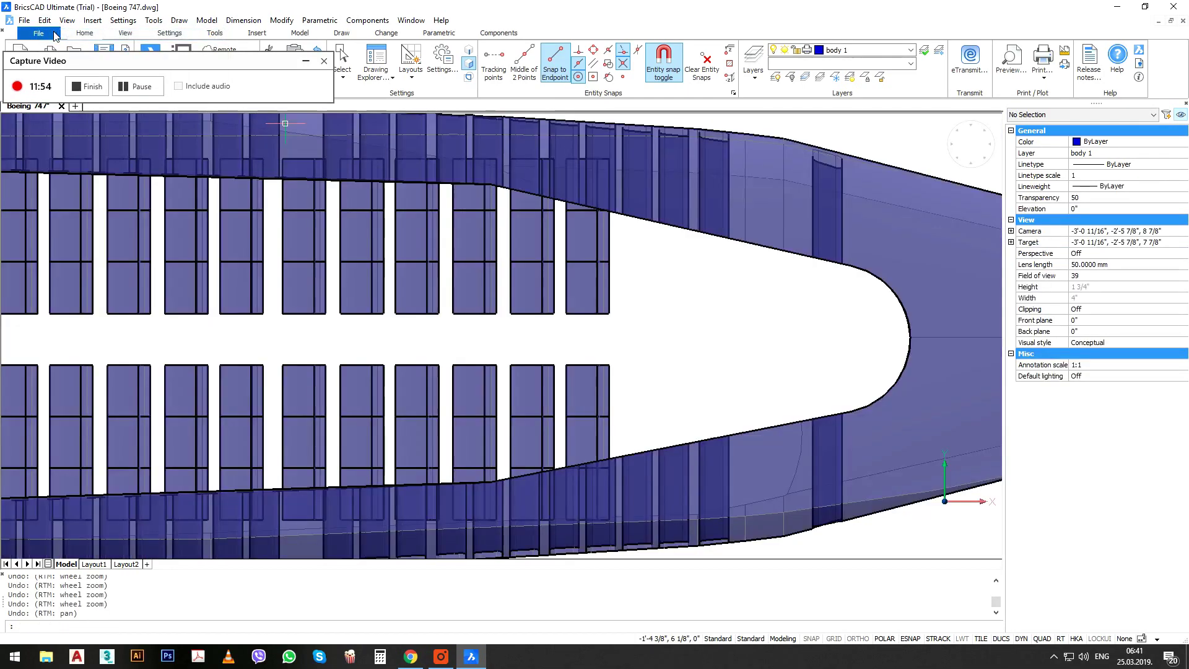
# Select all seat solids, leaving out the fuselage and the partition, and assign them to the chairs layer.
pyautogui.scroll(-3, 666, 325)
pyautogui.scroll(-5, 667, 324)
pyautogui.click(799, 221)
pyautogui.click(157, 385)
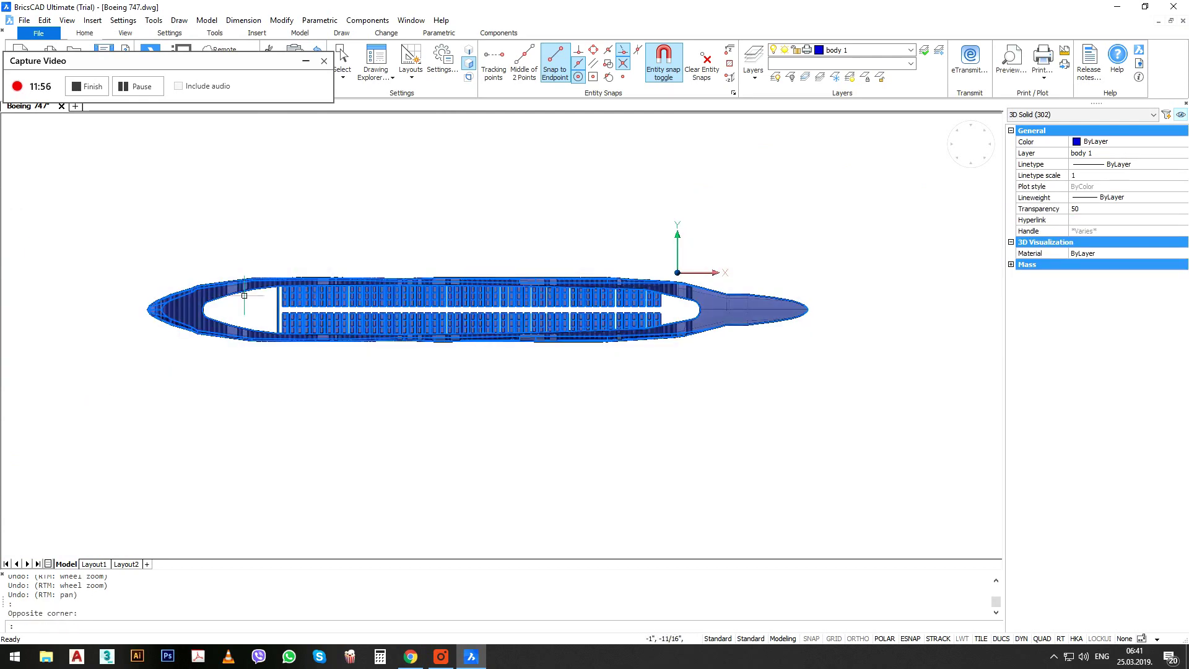
pyautogui.click(266, 251)
pyautogui.keyDown('shift'); pyautogui.click(223, 340); pyautogui.keyUp('shift')
pyautogui.scroll(5, 259, 317)
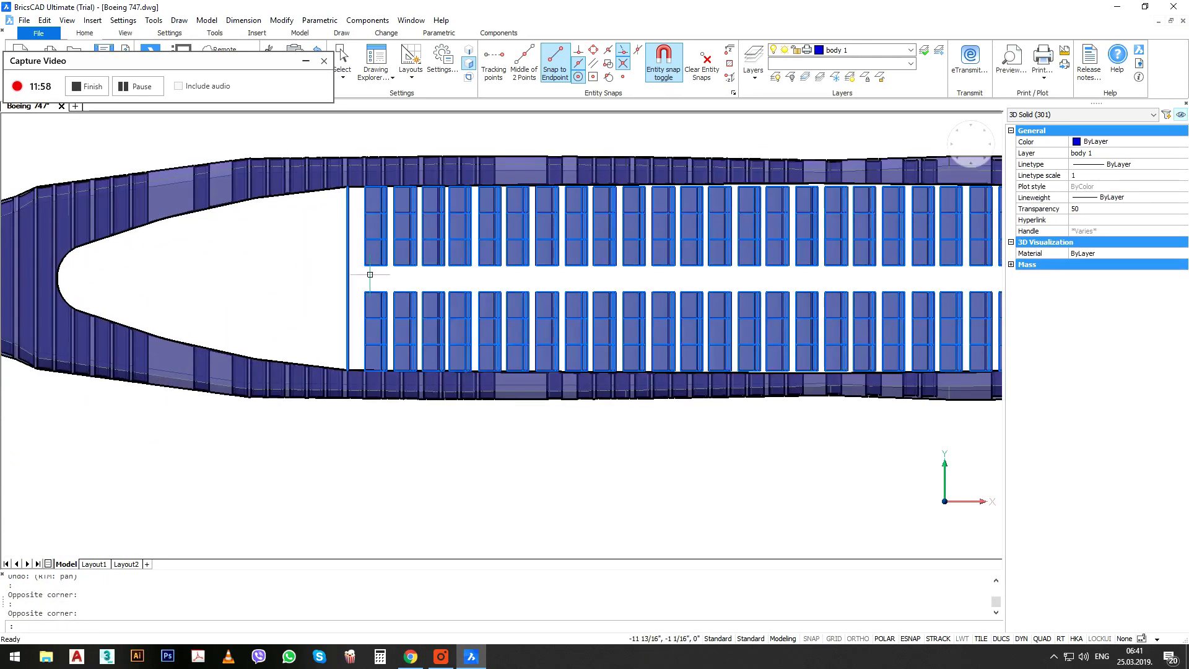
pyautogui.click(879, 50)
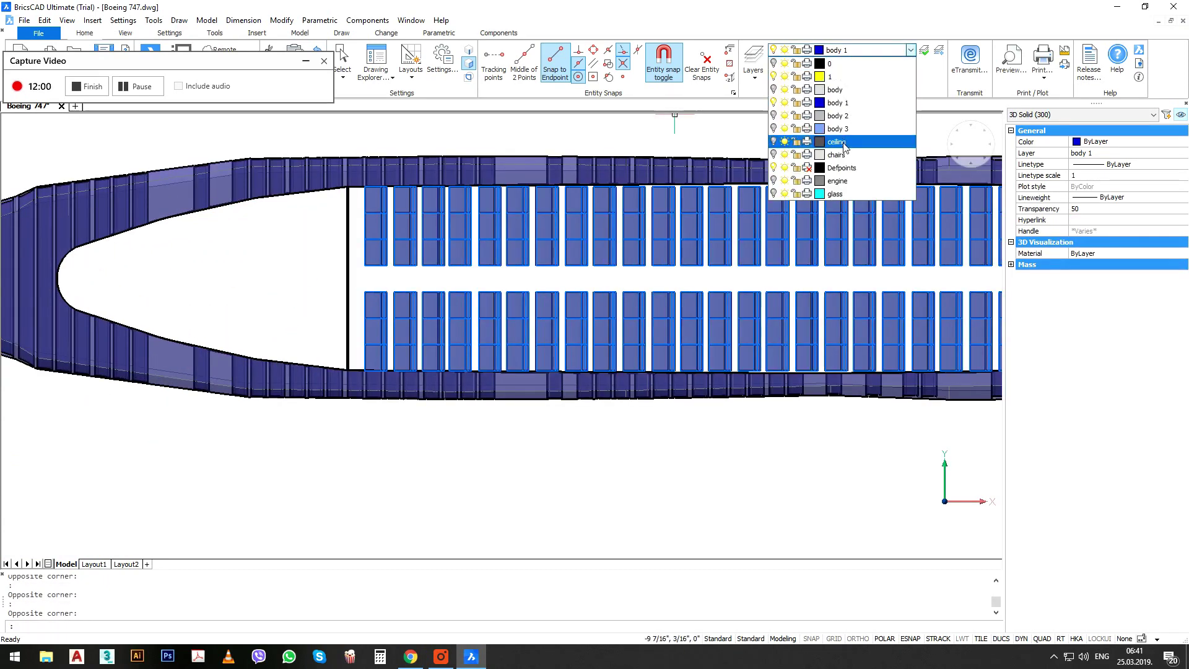
pyautogui.click(843, 157)
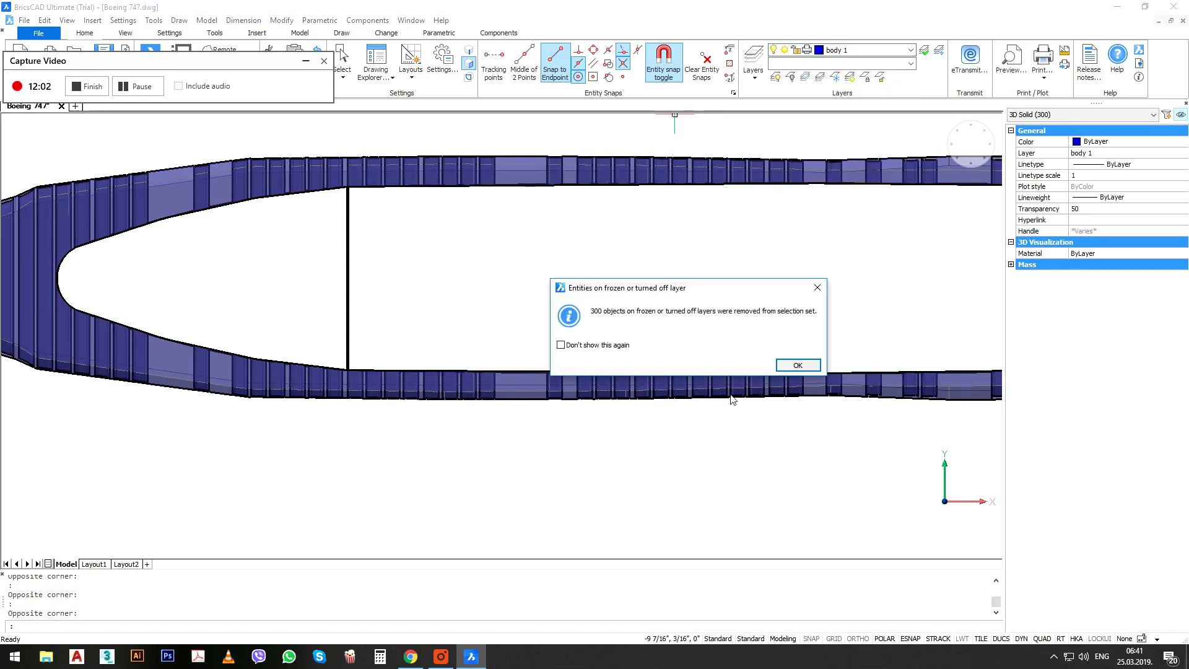
# Select the partition solid at the front of the cabin and assign it to the chairs layer.
pyautogui.click(798, 367)
pyautogui.click(348, 298)
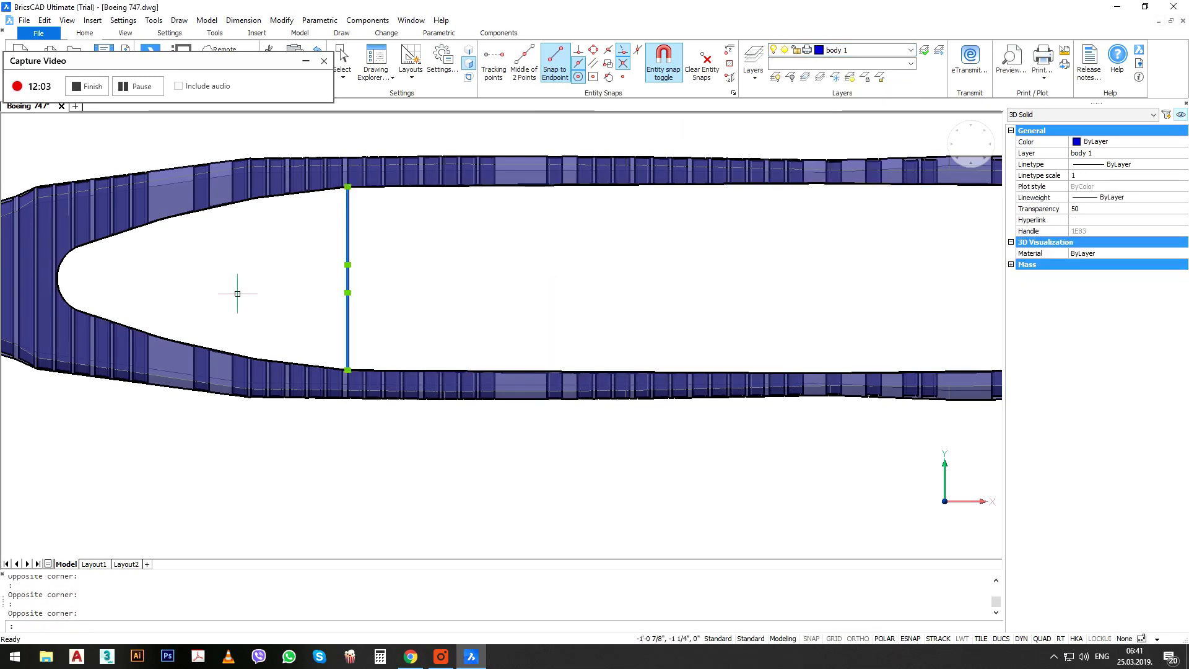
pyautogui.click(842, 52)
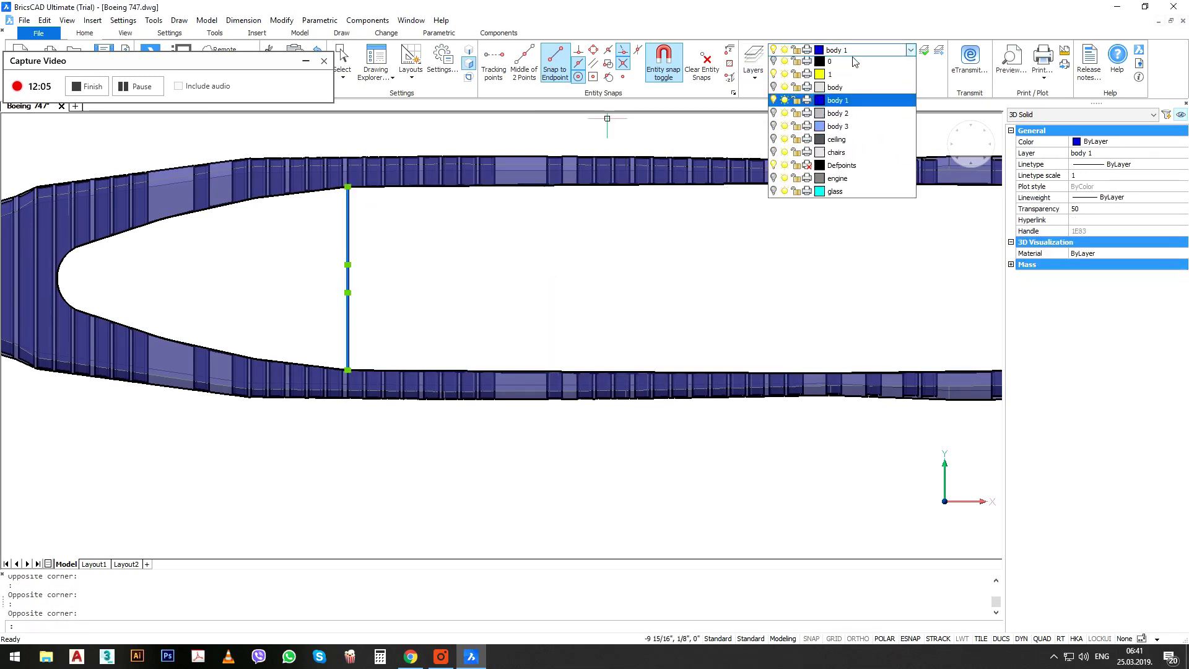
pyautogui.click(837, 156)
pyautogui.click(784, 364)
# Turn on the ceiling and chairs layers.
pyautogui.click(805, 50)
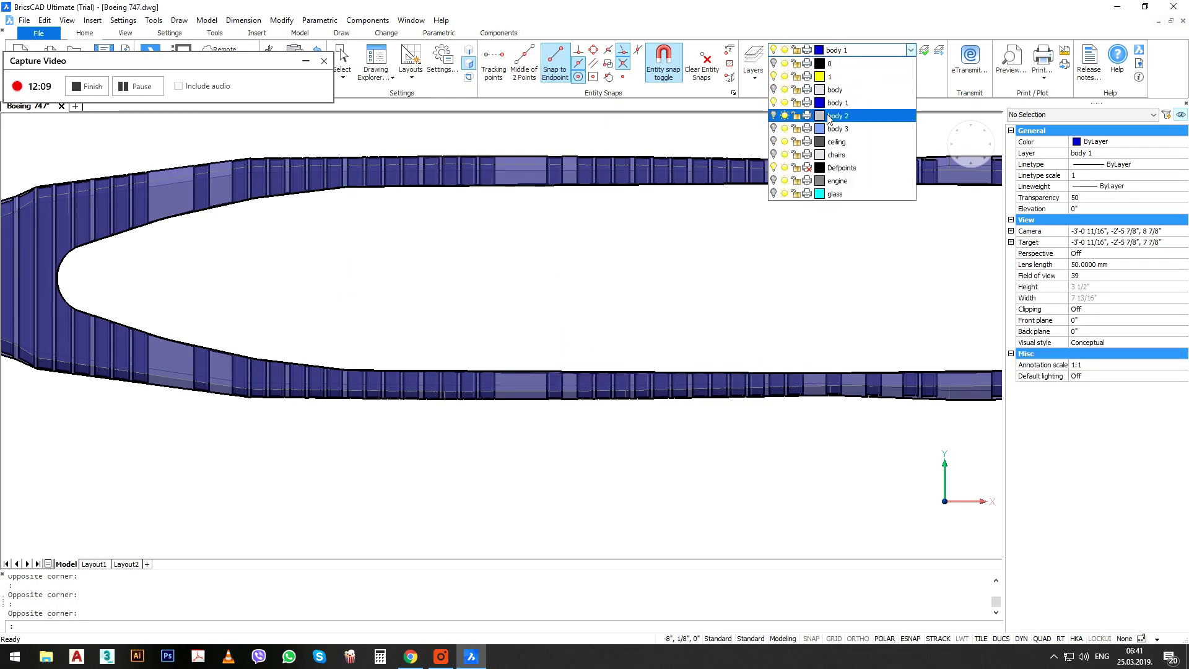
pyautogui.click(773, 155)
pyautogui.scroll(-5, 451, 376)
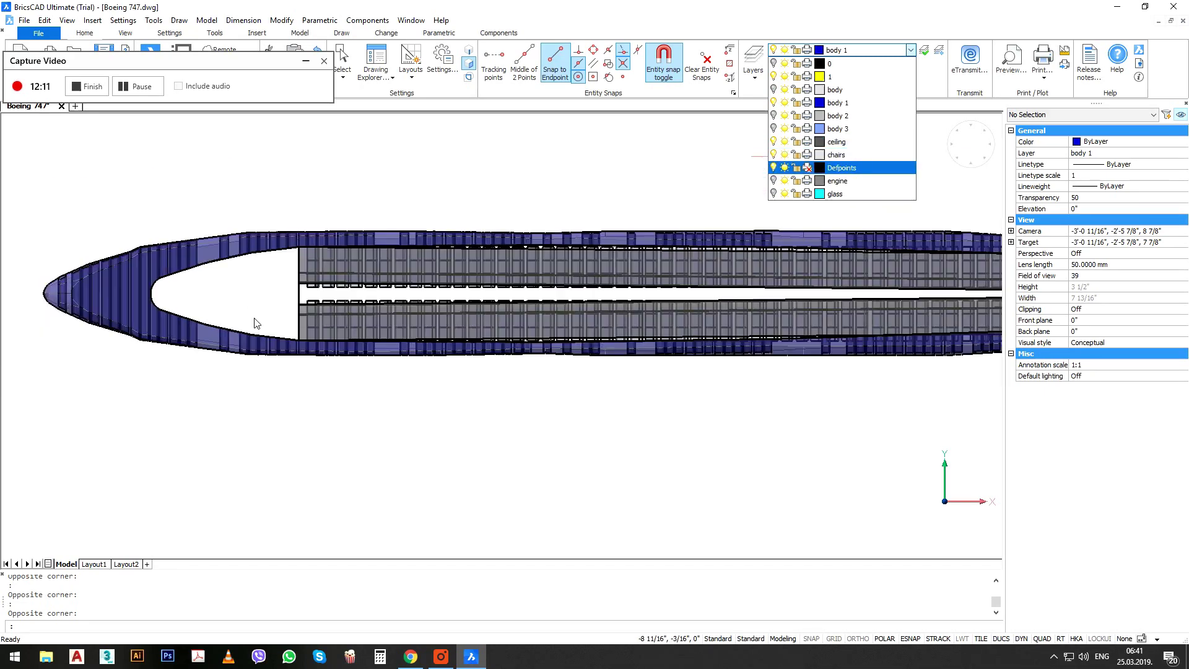
pyautogui.click(365, 430)
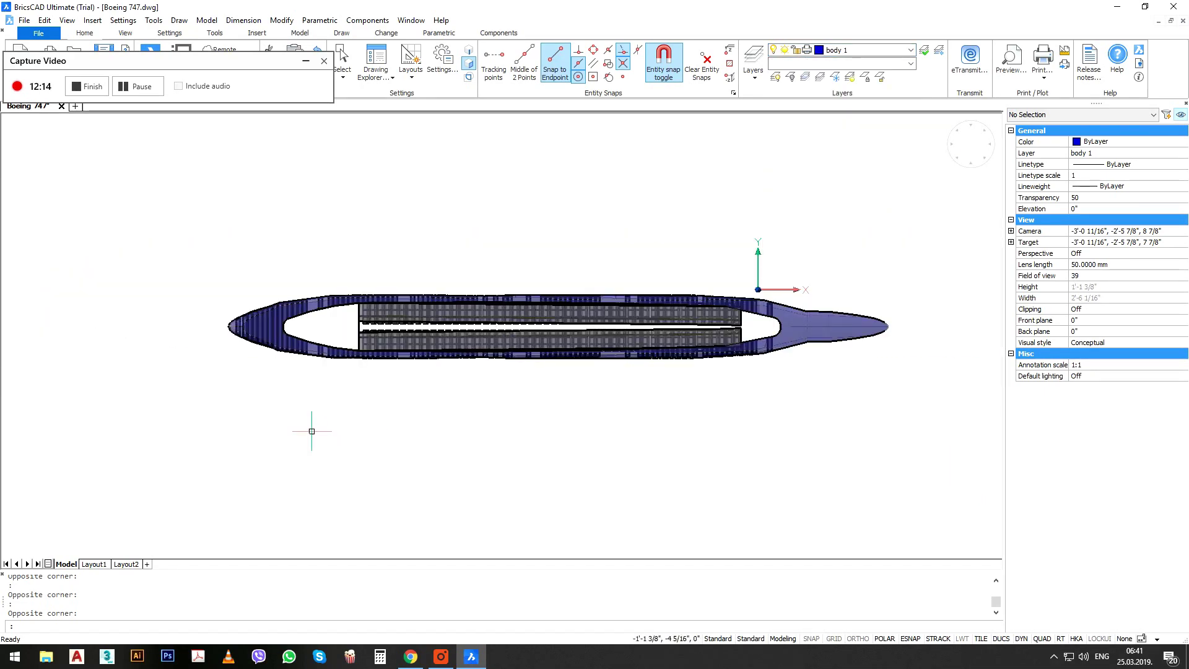
# Show the fuselage and cabin interior from an angled 3D view and save the drawing.
pyautogui.keyDown('shift'); pyautogui.moveTo(457, 389); pyautogui.dragTo(552, 270, button='middle'); pyautogui.keyUp('shift')
pyautogui.moveTo(462, 472); pyautogui.dragTo(613, 221, button='middle')
pyautogui.scroll(3, 530, 280)
pyautogui.keyDown('shift'); pyautogui.moveTo(547, 257); pyautogui.dragTo(469, 435, button='middle'); pyautogui.keyUp('shift')
pyautogui.scroll(2, 560, 319)
pyautogui.keyDown('shift'); pyautogui.moveTo(506, 328); pyautogui.dragTo(494, 313, button='middle'); pyautogui.keyUp('shift')
pyautogui.moveTo(492, 397); pyautogui.dragTo(464, 216, button='middle')
pyautogui.click(23, 21)
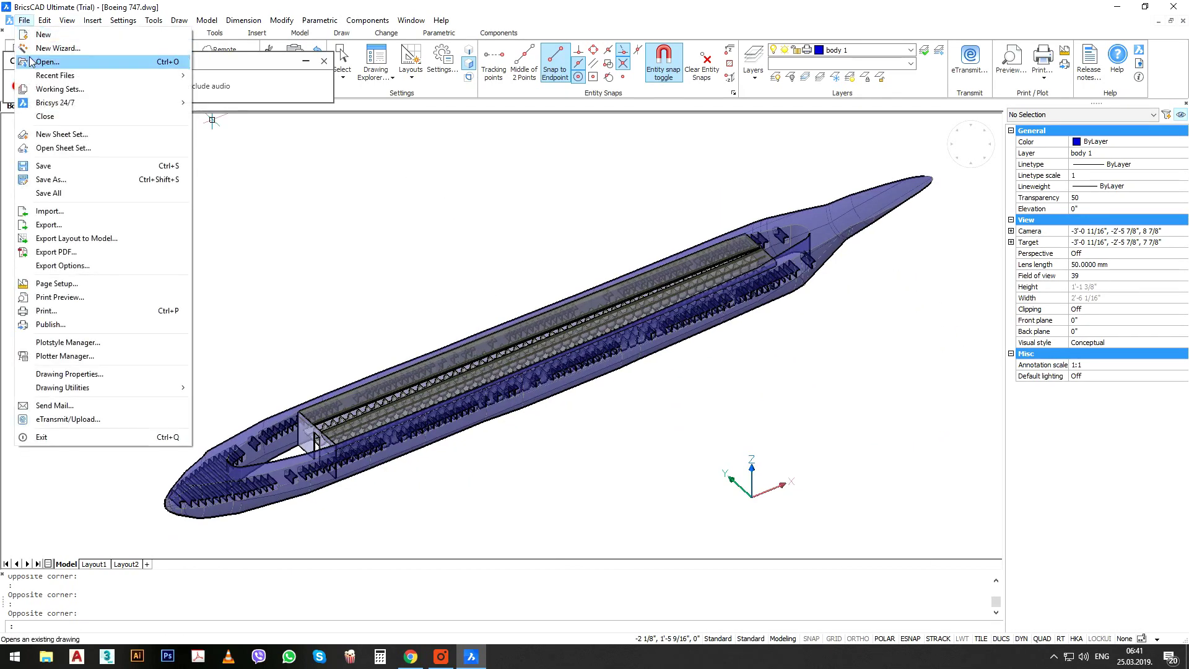
pyautogui.click(49, 163)
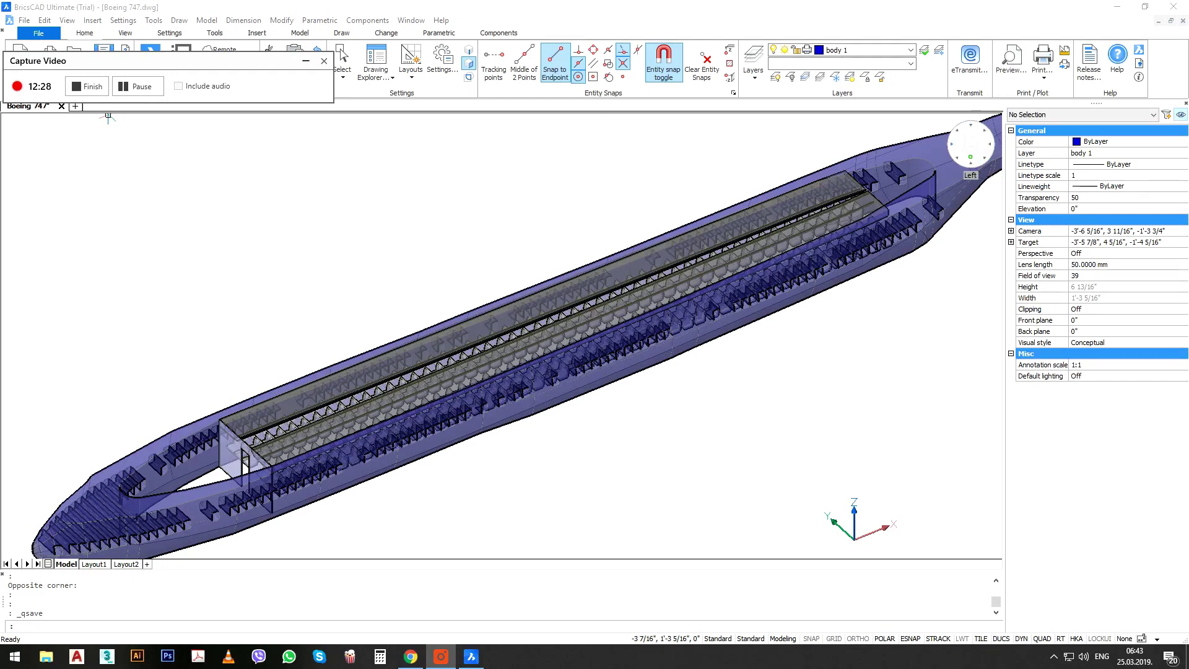
# Switch to the Left view and frame the upper part of the fuselage.
pyautogui.click(970, 156)
pyautogui.scroll(3, 422, 403)
pyautogui.scroll(2, 650, 359)
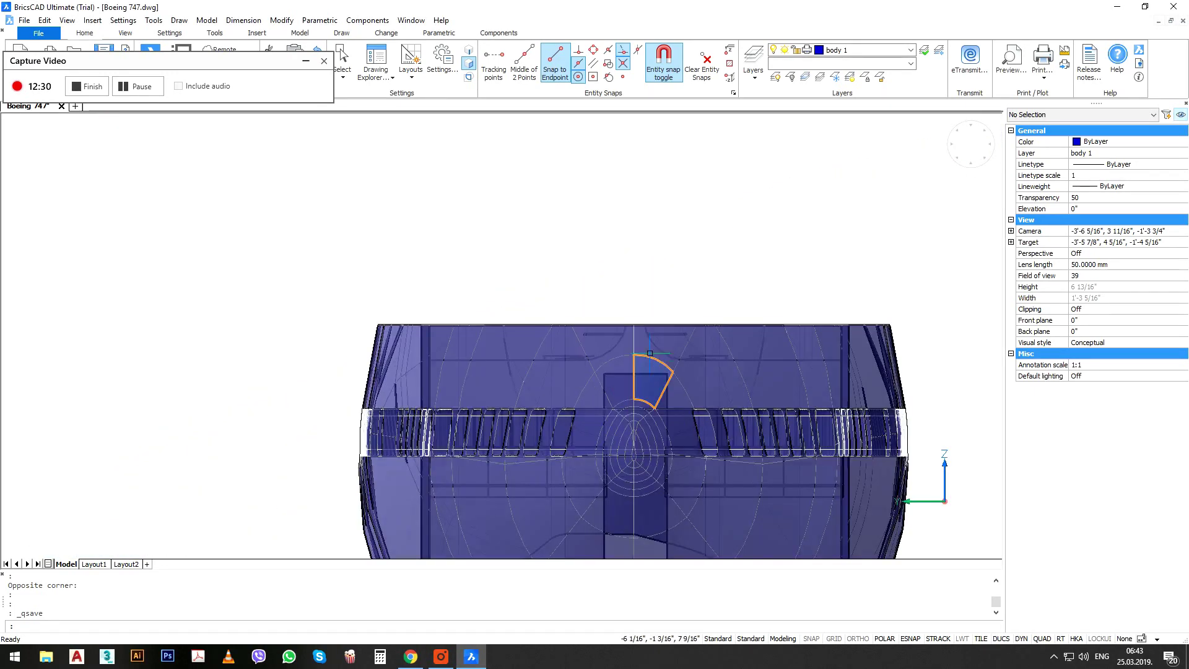
pyautogui.scroll(3, 632, 300)
pyautogui.moveTo(544, 445); pyautogui.dragTo(518, 366, button='middle')
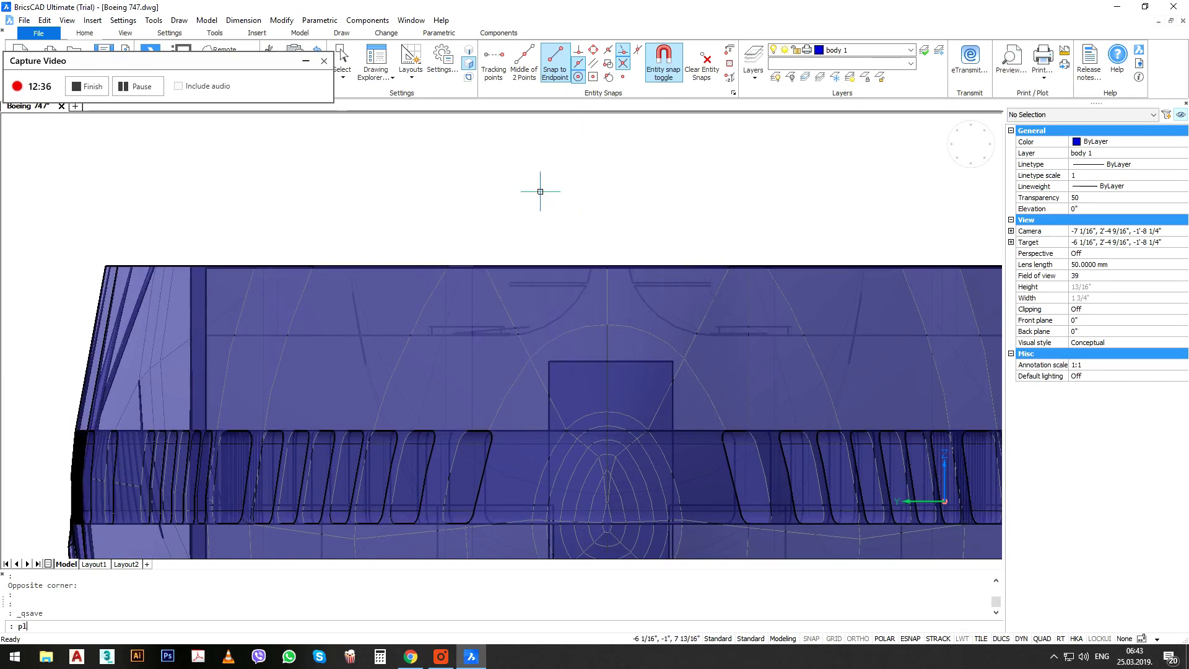
pyautogui.press('Return')
pyautogui.click(474, 192)
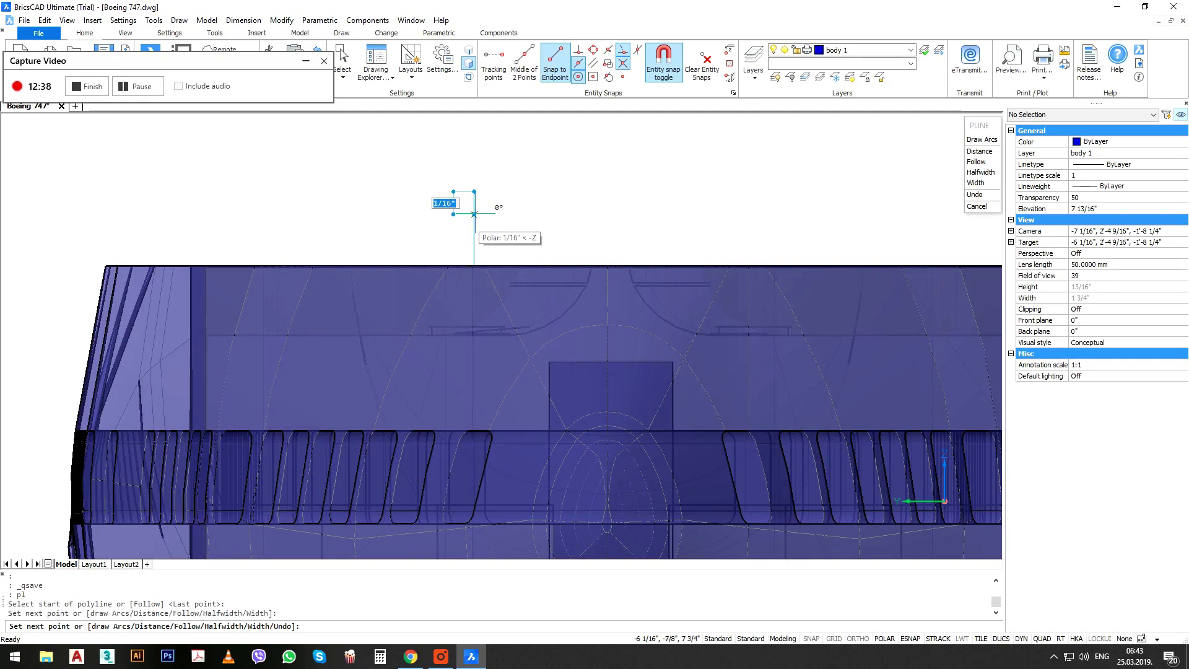
pyautogui.write('a')
pyautogui.press('Return')
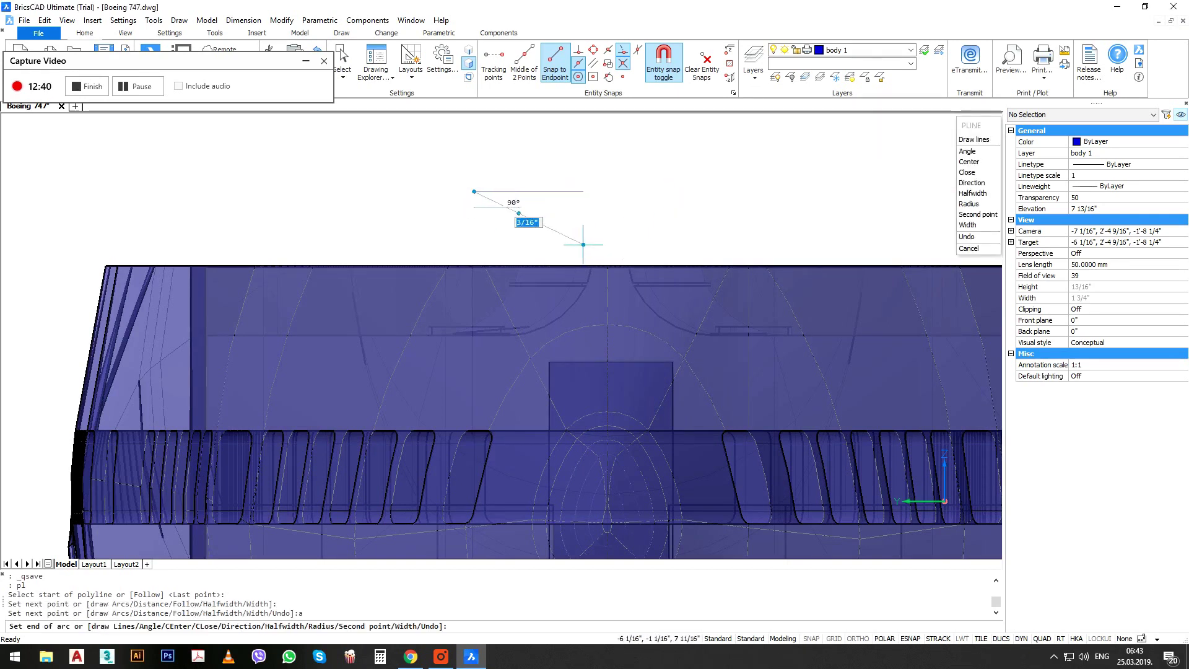
pyautogui.press('Escape')
pyautogui.press('Escape')
# Place the UCS origin just above the fuselage roof, accepting the default axis directions.
pyautogui.write('u')
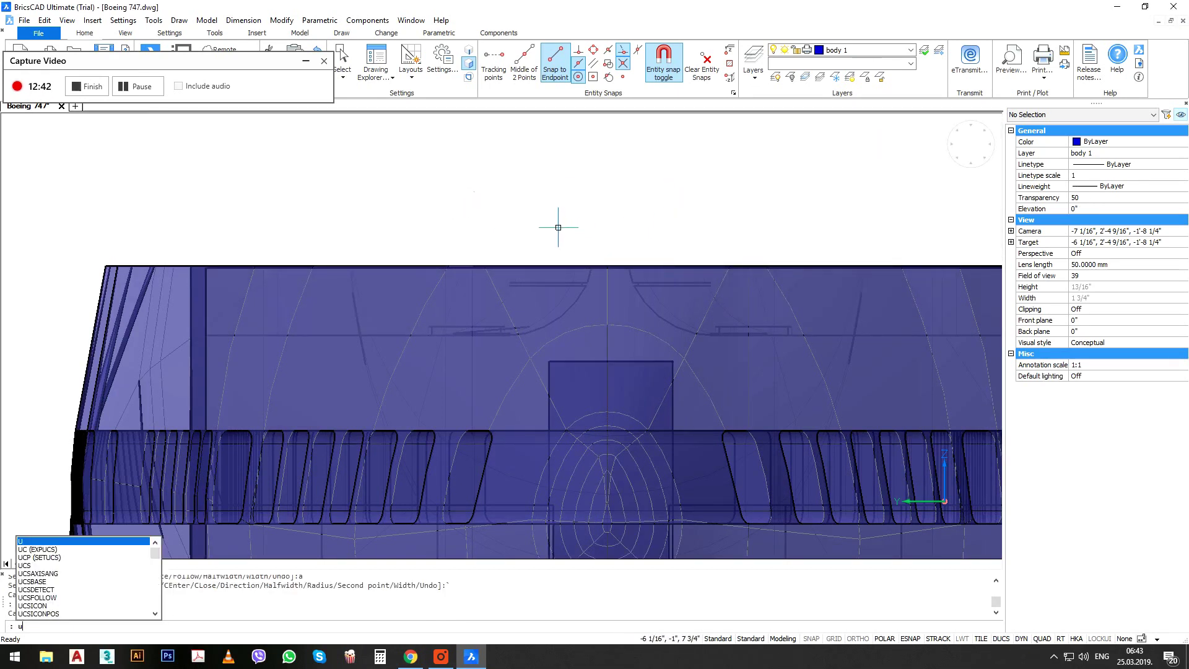
pyautogui.write('v')
pyautogui.press('Return')
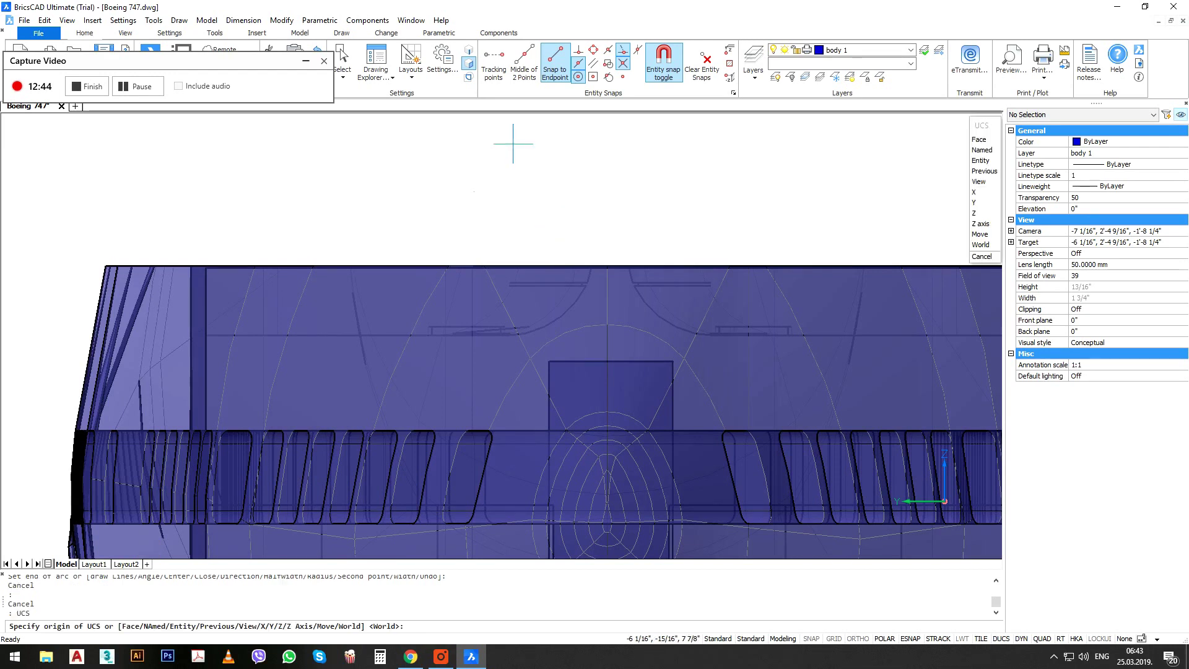
pyautogui.click(508, 208)
pyautogui.press('Return')
pyautogui.press('Return')
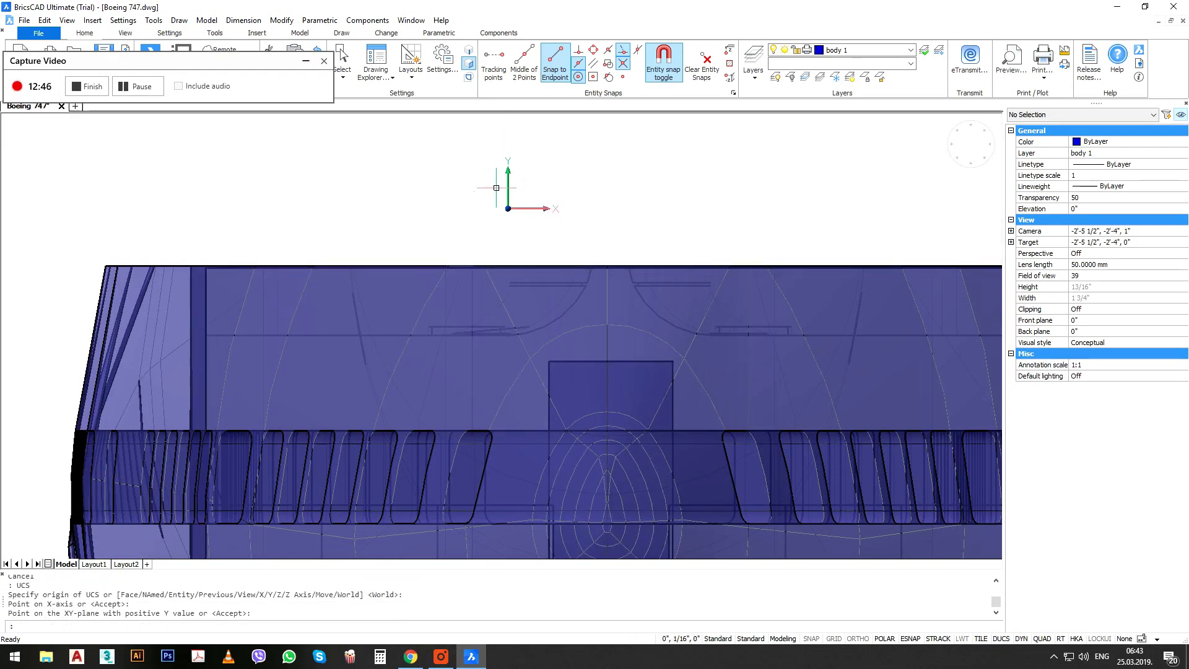
# Draw a polyline above the roof with a short slanted segment followed by an arc about 5/16 inch across.
pyautogui.write('pl')
pyautogui.press('Return')
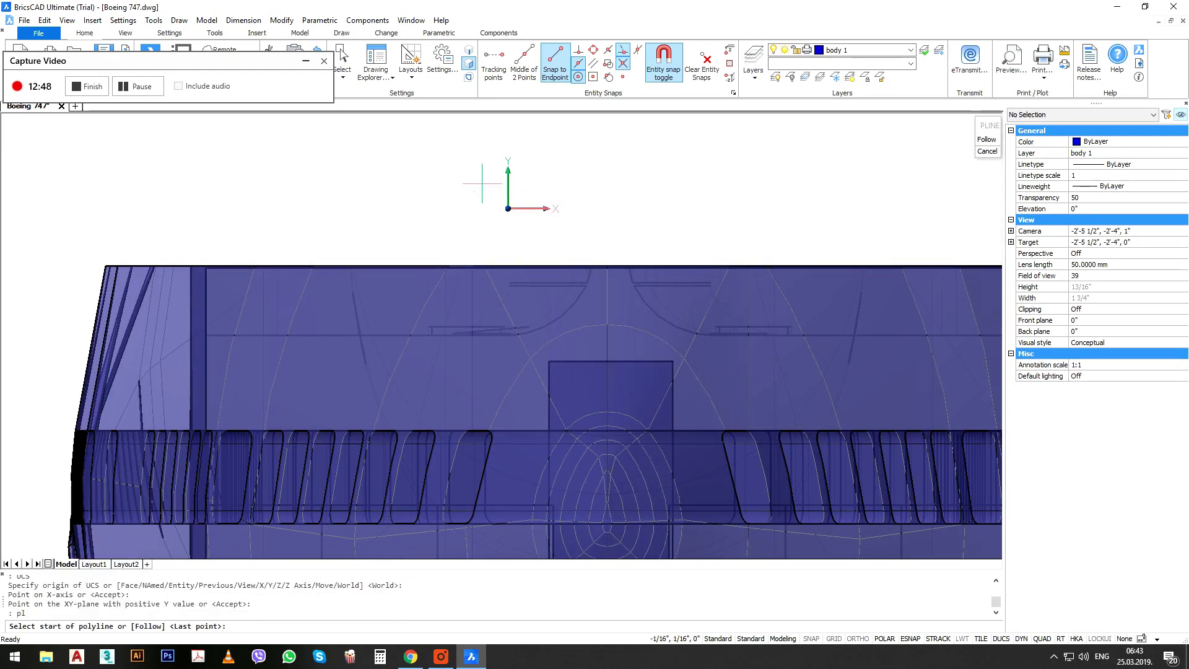
pyautogui.click(482, 180)
pyautogui.click(474, 191)
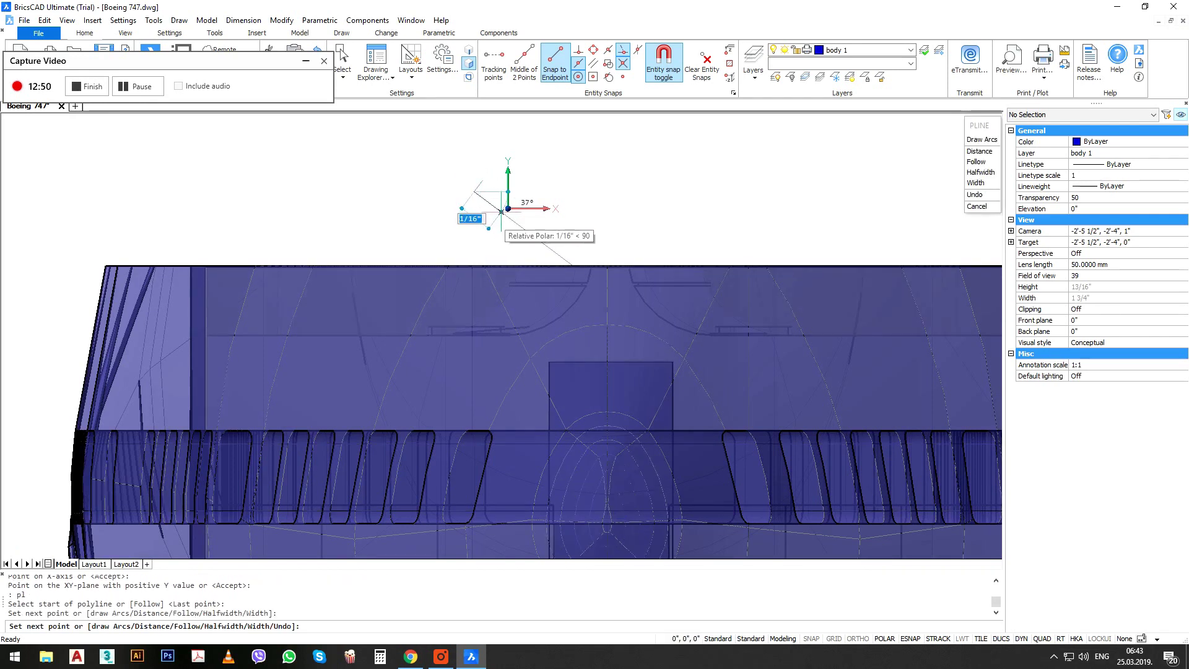
pyautogui.write('a')
pyautogui.press('Return')
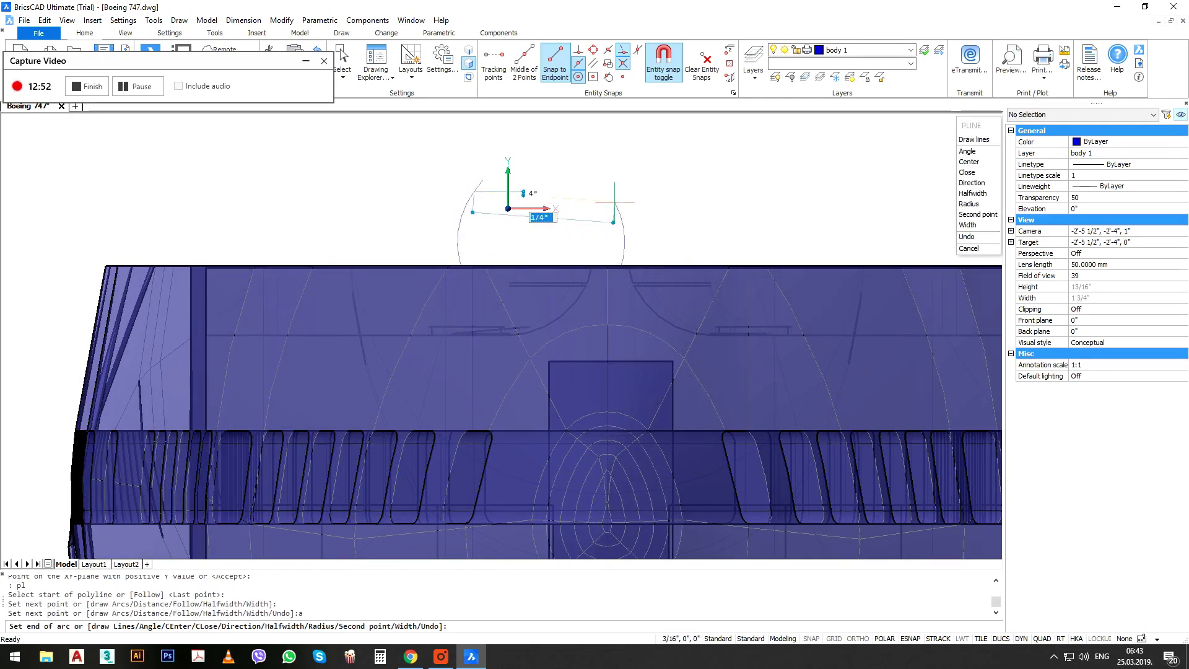
pyautogui.click(666, 193)
pyautogui.press('Return')
# Stretch the polyline arc's midpoint upward to turn the arc into a shallow downward-bulging curve.
pyautogui.click(684, 204)
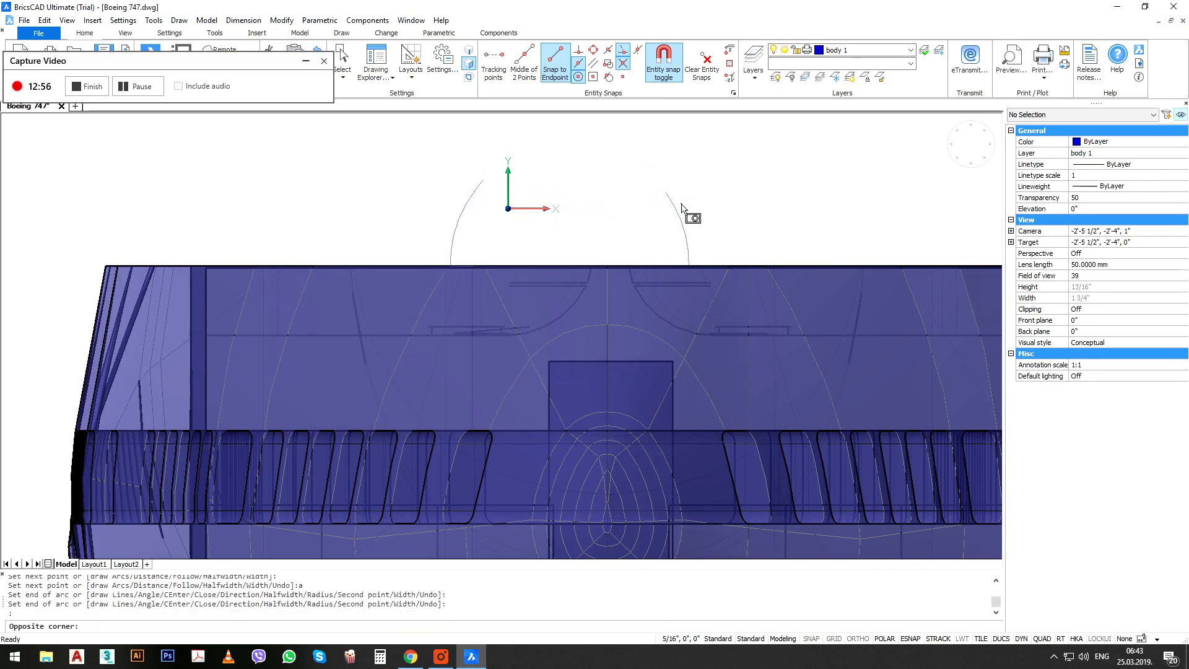
pyautogui.click(664, 211)
pyautogui.click(568, 381)
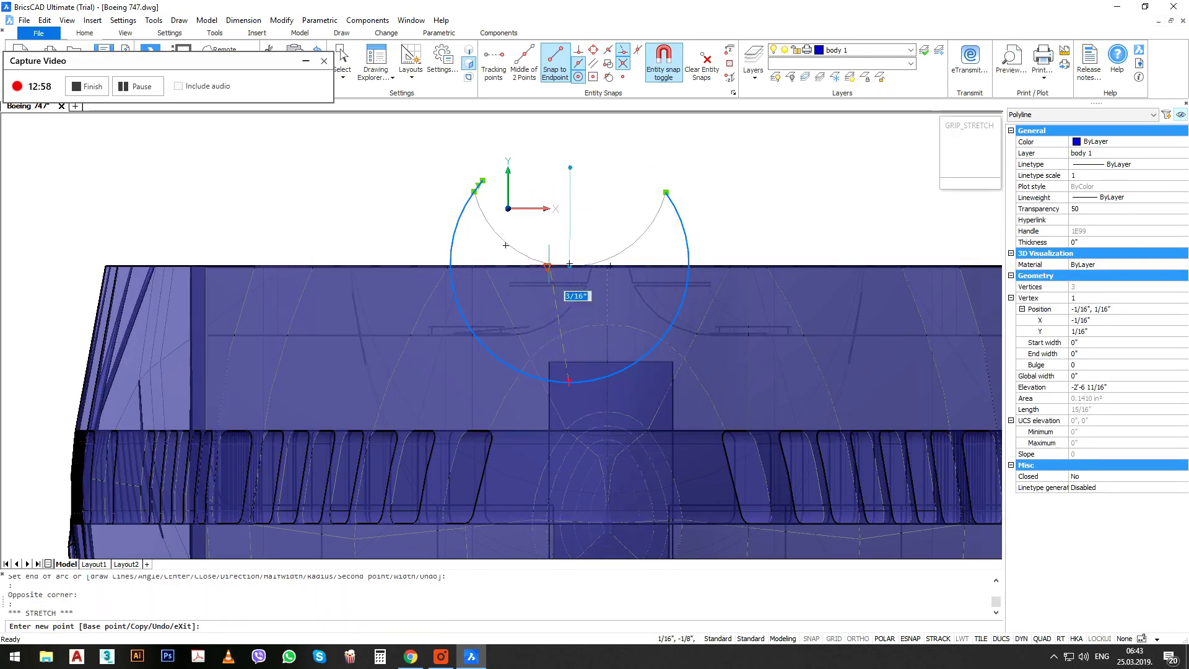
pyautogui.click(557, 213)
# Mirror the polyline about a vertical line through the arc's midpoint, keeping the original.
pyautogui.scroll(3, 551, 225)
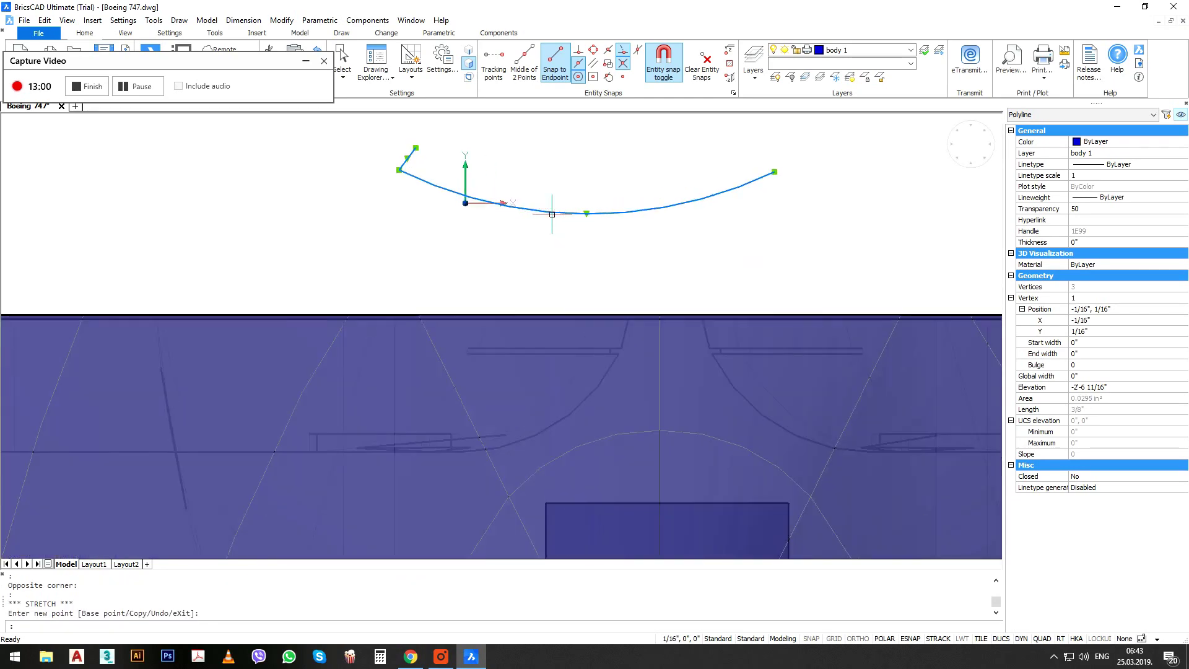
pyautogui.moveTo(476, 217); pyautogui.dragTo(476, 267, button='middle')
pyautogui.write('i')
pyautogui.press('Return')
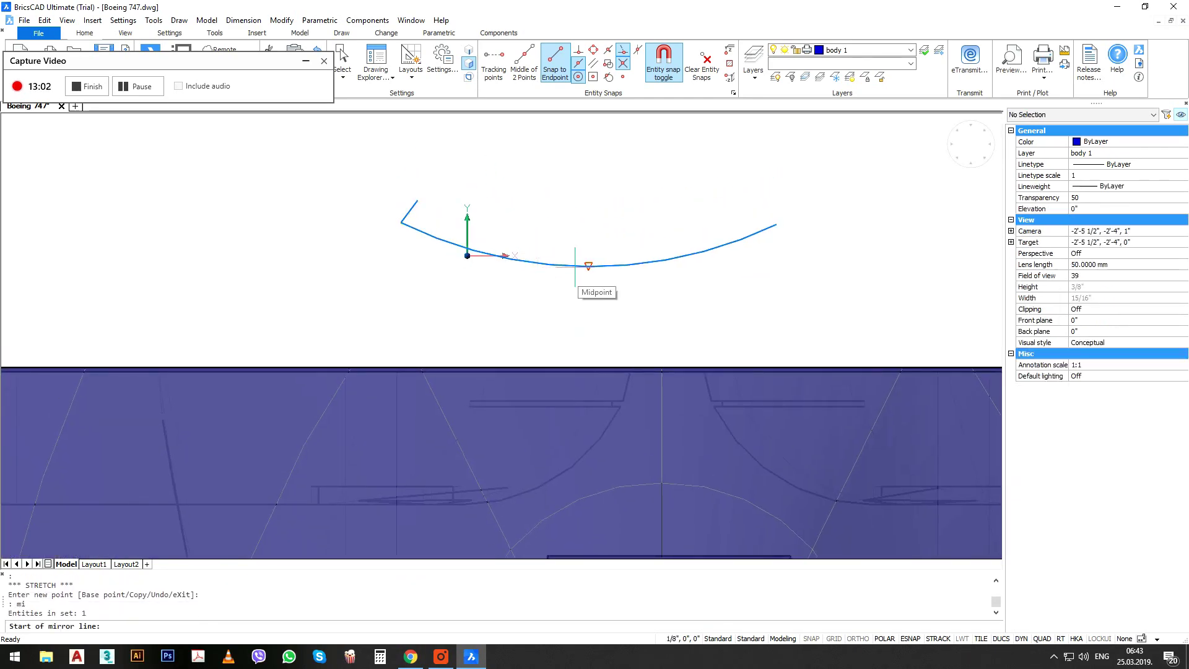
pyautogui.click(588, 266)
pyautogui.click(587, 306)
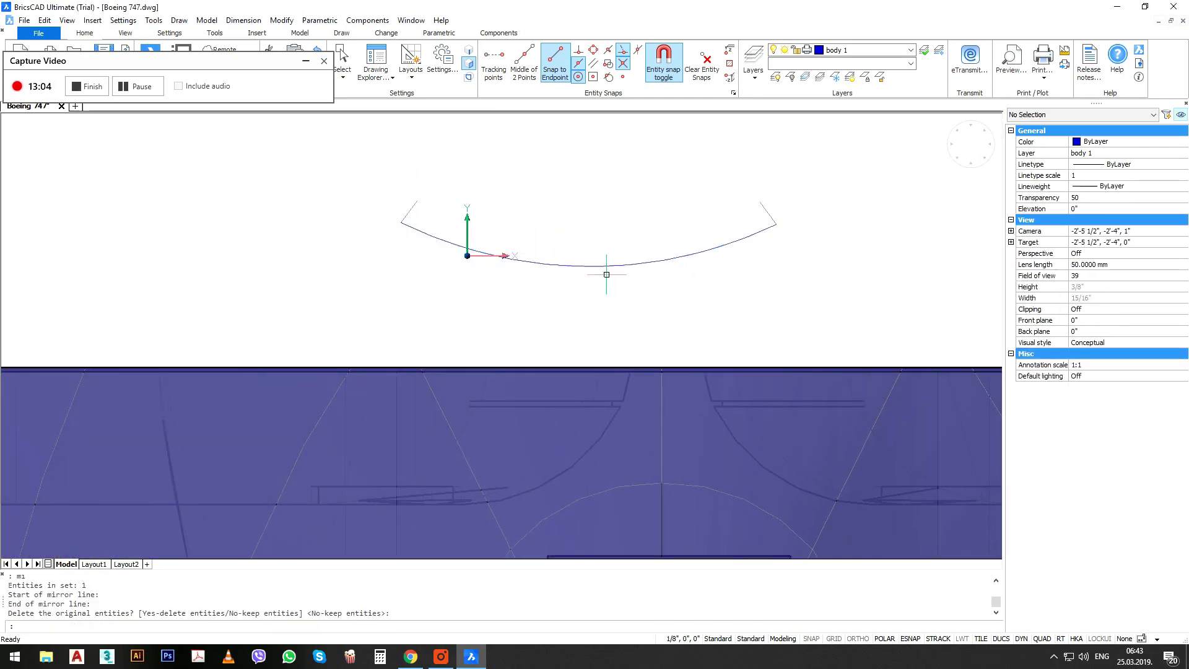
pyautogui.press('Return')
# Try to fillet the overlapping arc with the slanted end segment, and undo the fillet.
pyautogui.click(529, 263)
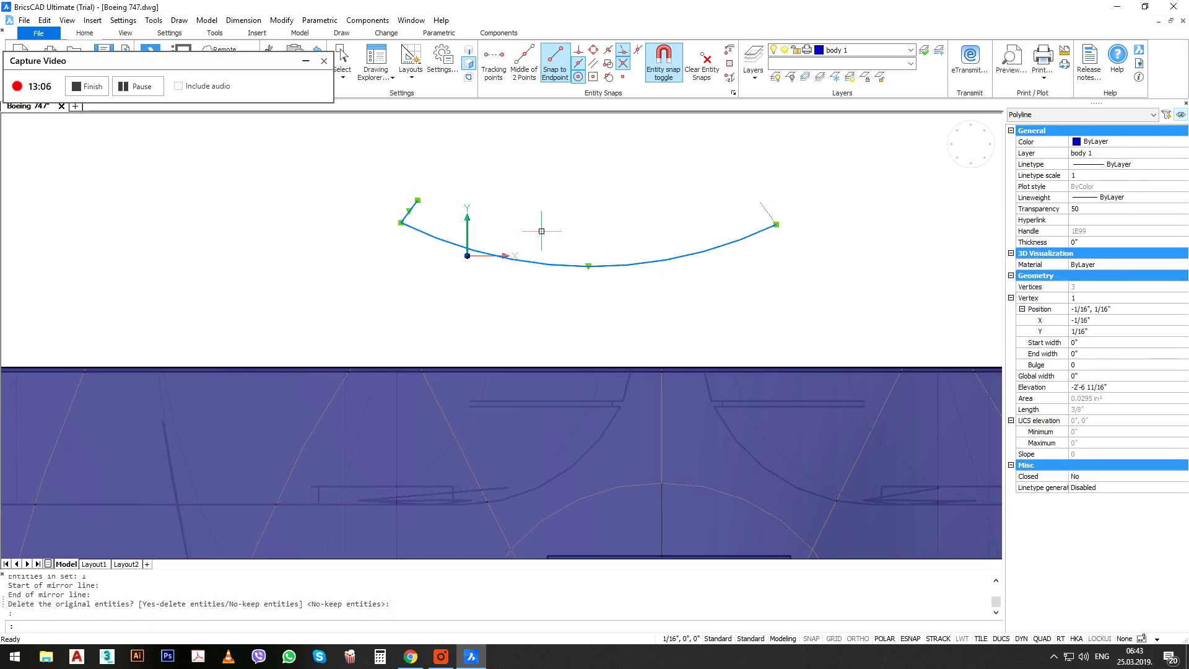
pyautogui.press('Escape')
pyautogui.press('Escape')
pyautogui.write('f')
pyautogui.press('Return')
pyautogui.click(731, 227)
pyautogui.click(765, 210)
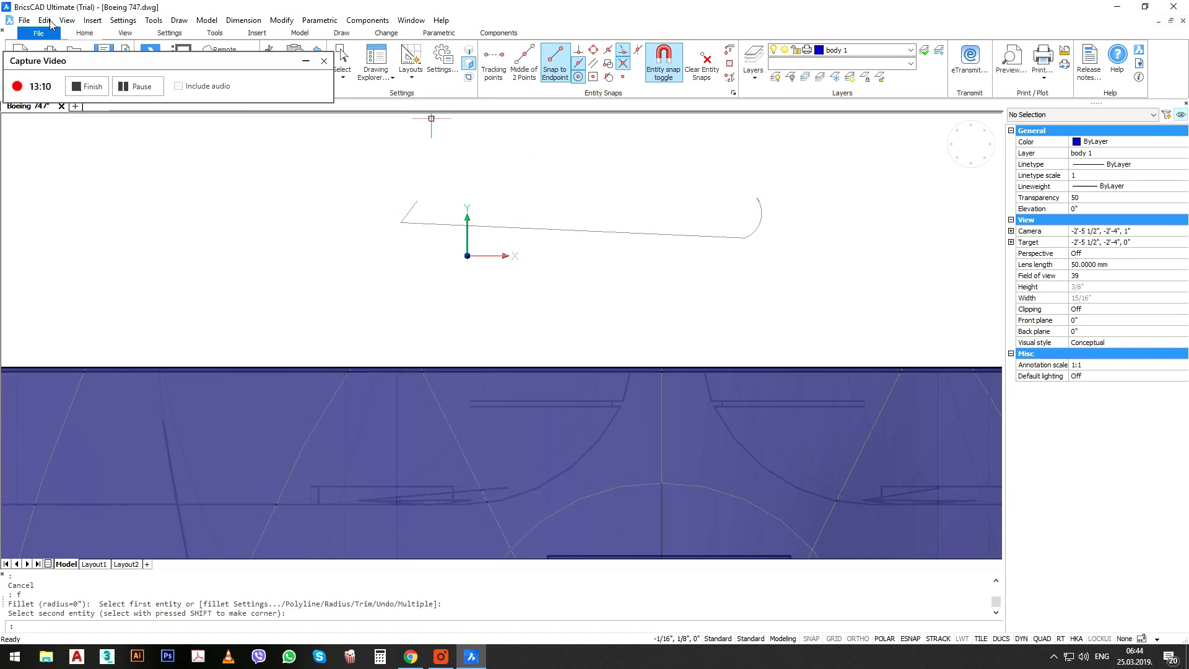
pyautogui.click(44, 20)
pyautogui.click(62, 30)
# Trim away both overlapping arcs between the two short slanted segments.
pyautogui.click(646, 264)
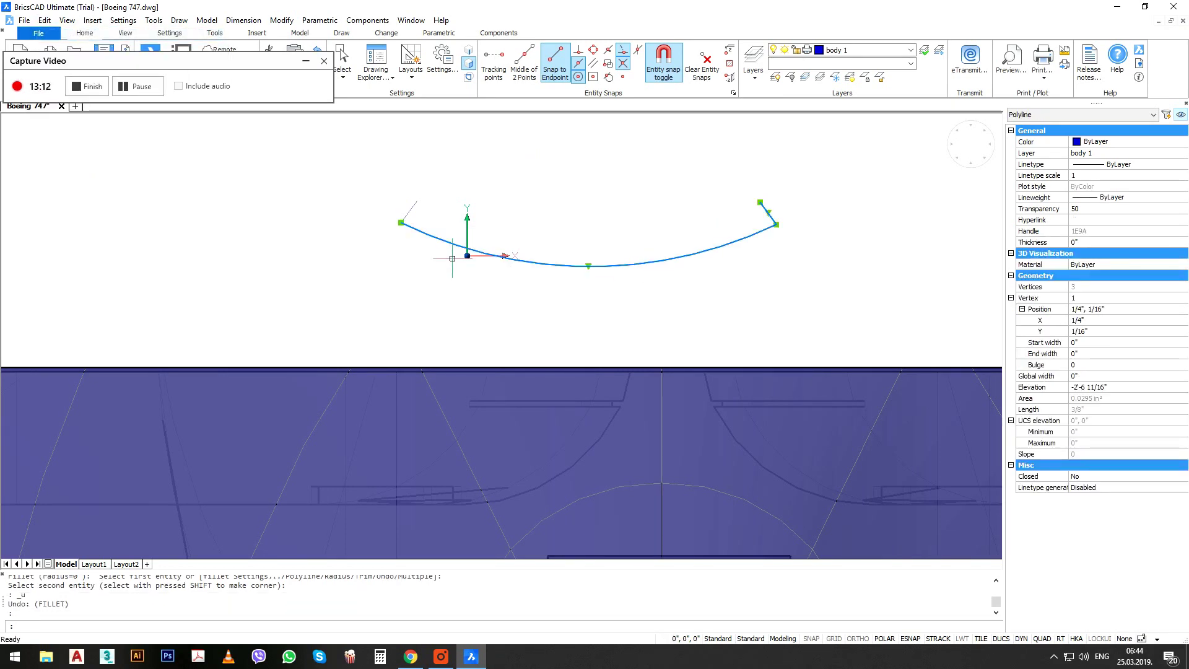
pyautogui.write('tr')
pyautogui.press('Return')
pyautogui.press('Return')
pyautogui.click(597, 244)
pyautogui.click(565, 292)
pyautogui.press('Return')
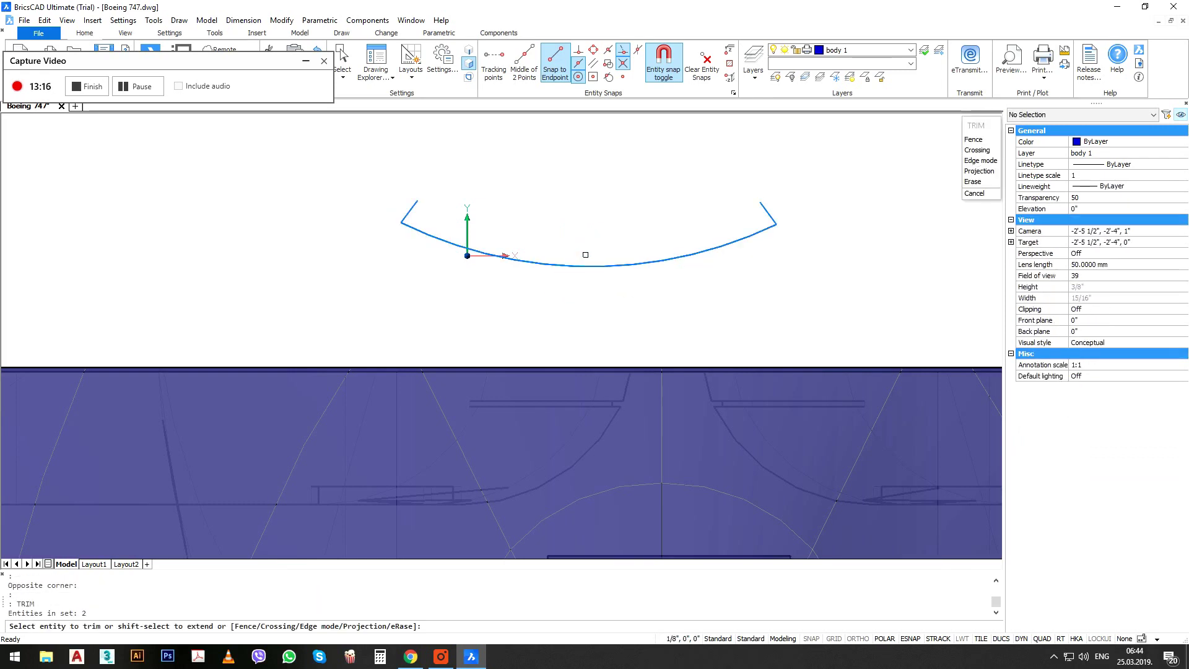
pyautogui.click(586, 255)
pyautogui.click(531, 318)
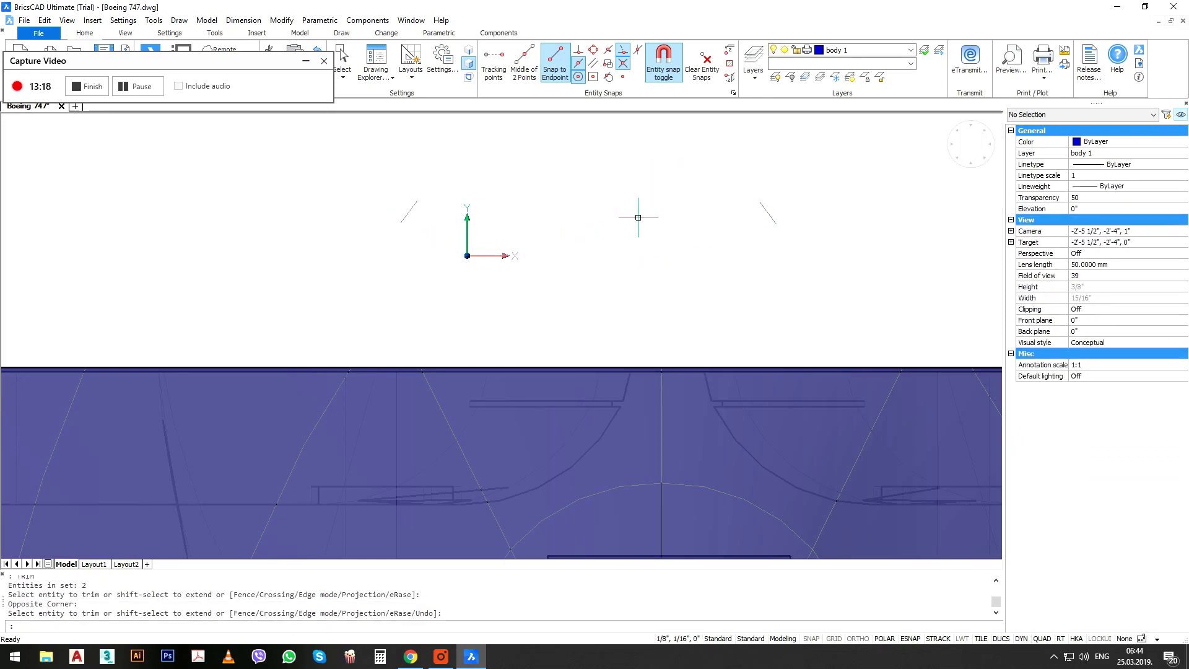
# Draw a single polyline arc about 5/16 inch across between the lower ends of the two slanted segments.
pyautogui.press('Return')
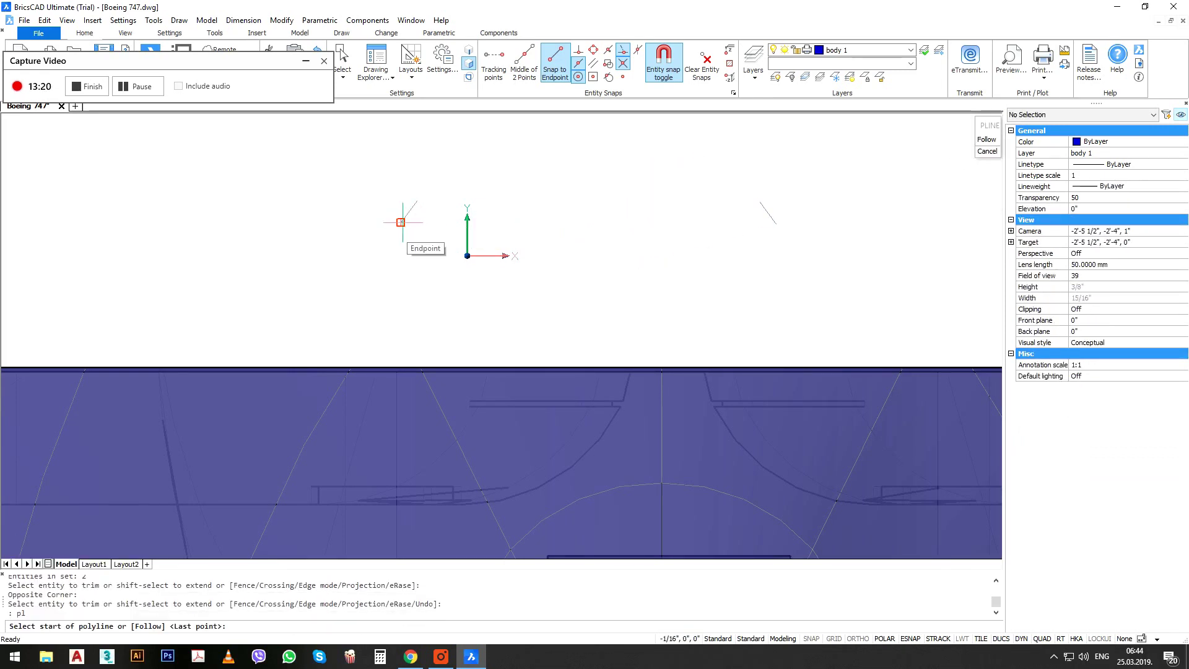
pyautogui.click(401, 222)
pyautogui.write('a')
pyautogui.press('Return')
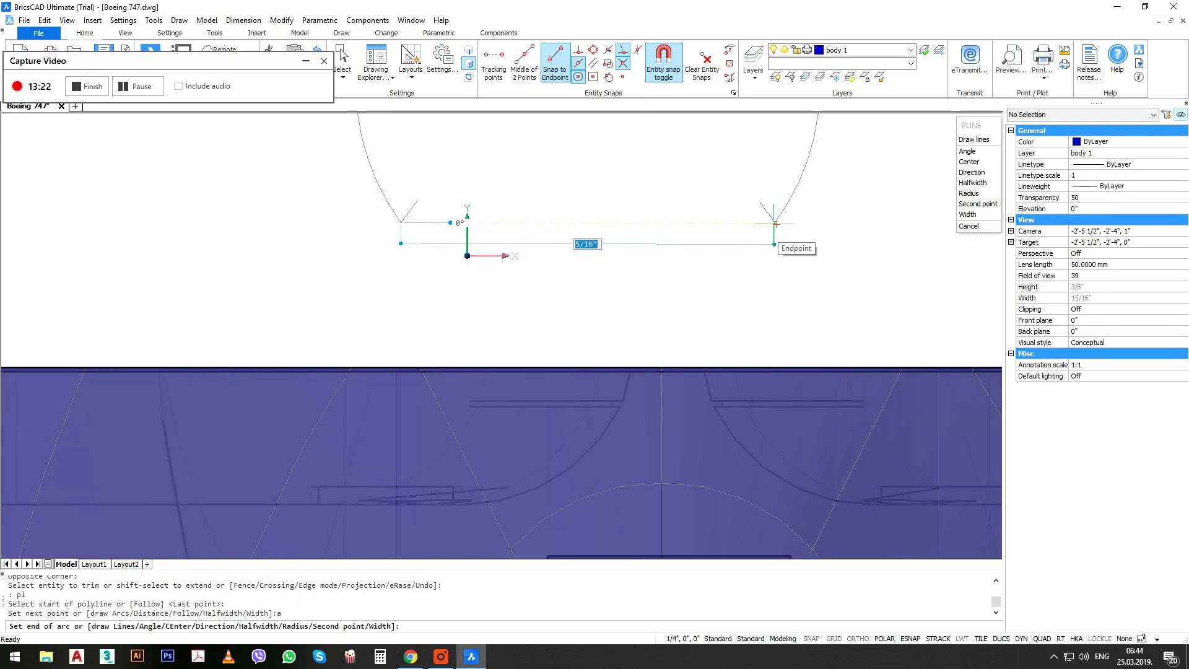
pyautogui.click(774, 222)
pyautogui.press('Return')
# Stretch the new arc's midpoint down below its endpoints to form a shallow curve between the slanted segments.
pyautogui.scroll(-3, 672, 292)
pyautogui.click(639, 177)
pyautogui.click(602, 117)
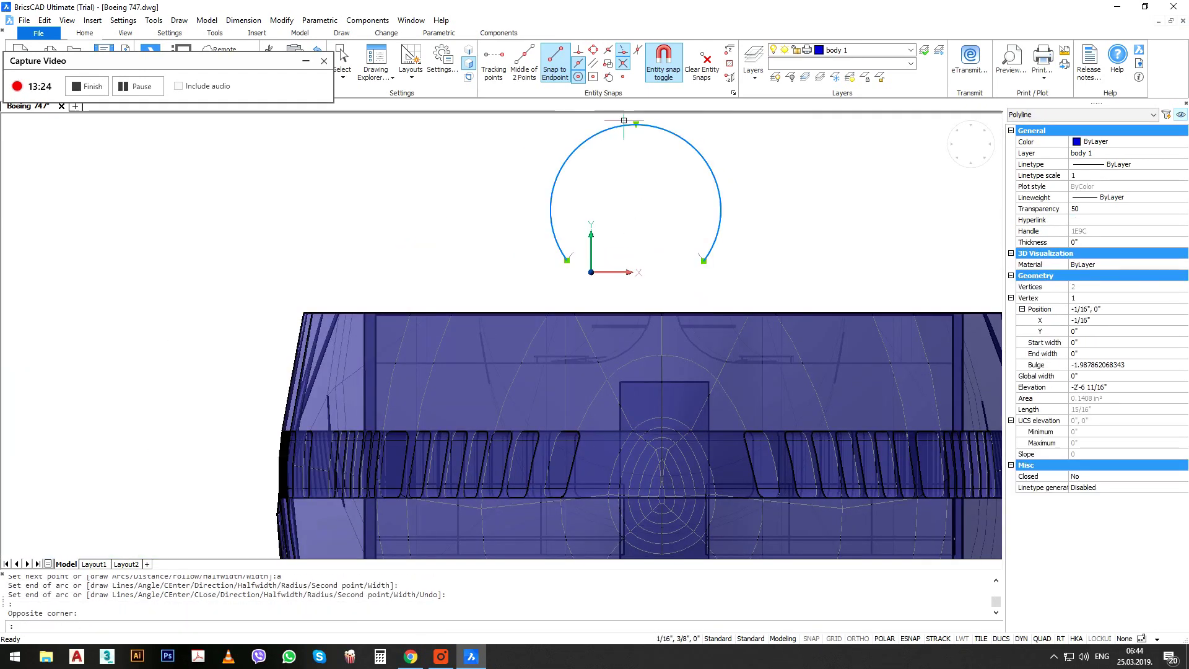
pyautogui.click(636, 124)
pyautogui.scroll(3, 630, 256)
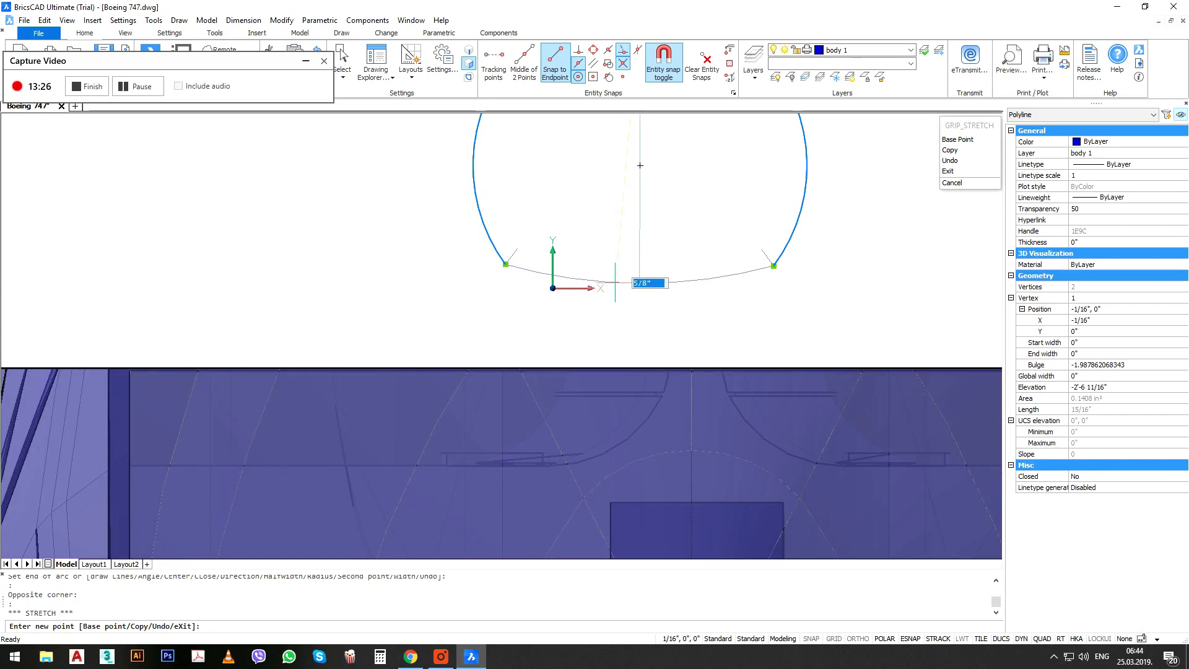
pyautogui.scroll(1, 640, 165)
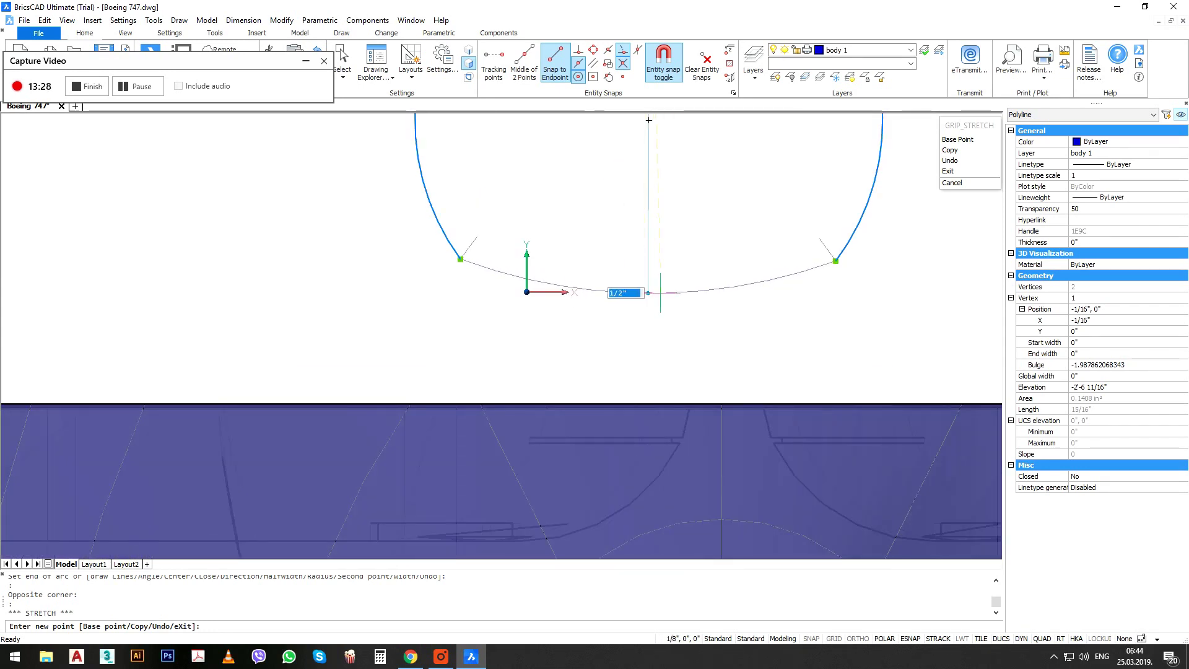
pyautogui.moveTo(563, 329); pyautogui.dragTo(542, 369, button='middle')
pyautogui.press('Escape')
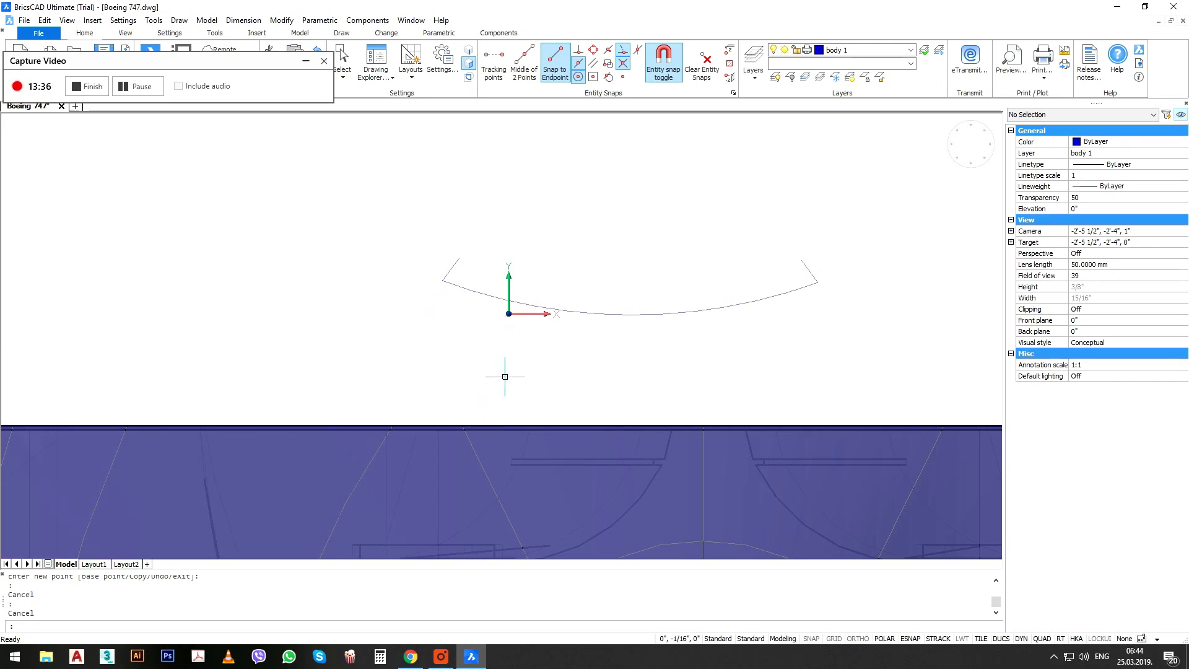
# Draw a small three-sided rectangular polyline, open at its lower side, just below the middle of the large arc.
pyautogui.write('pl')
pyautogui.press('Return')
pyautogui.scroll(1, 579, 366)
pyautogui.click(632, 333)
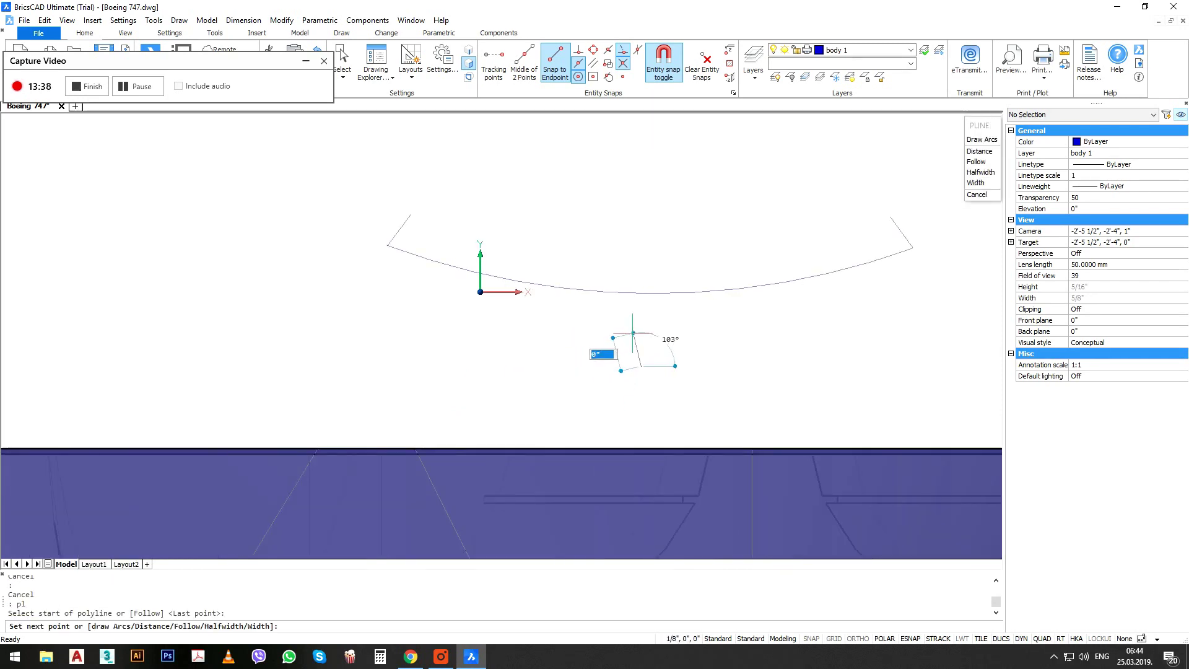
pyautogui.click(640, 347)
pyautogui.click(650, 351)
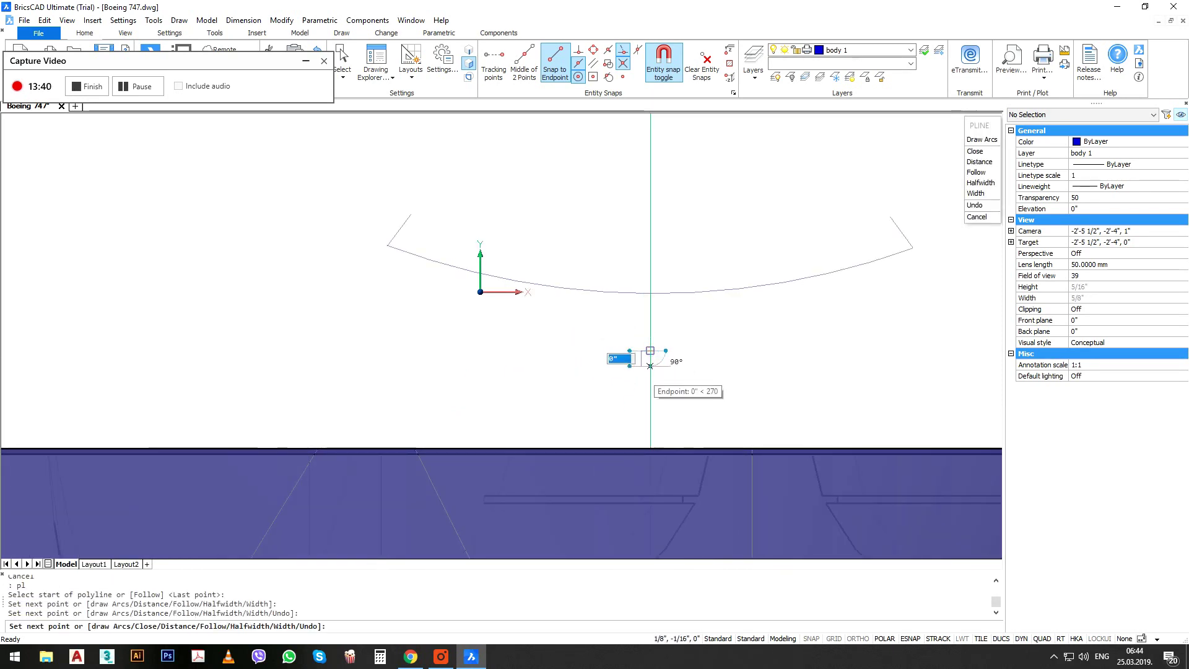
pyautogui.click(649, 366)
pyautogui.press('Return')
# Move the small open rectangle by its upper edge's midpoint to just above the midpoint of the large arc.
pyautogui.click(658, 365)
pyautogui.click(628, 355)
pyautogui.write('m')
pyautogui.press('Return')
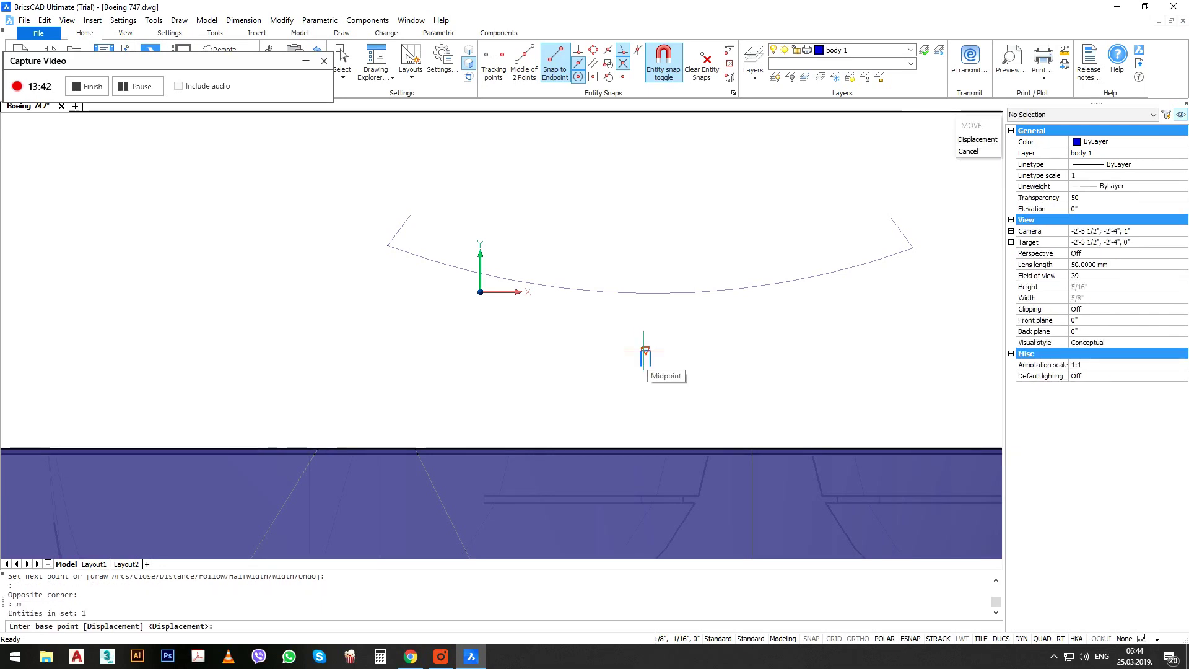
pyautogui.click(645, 350)
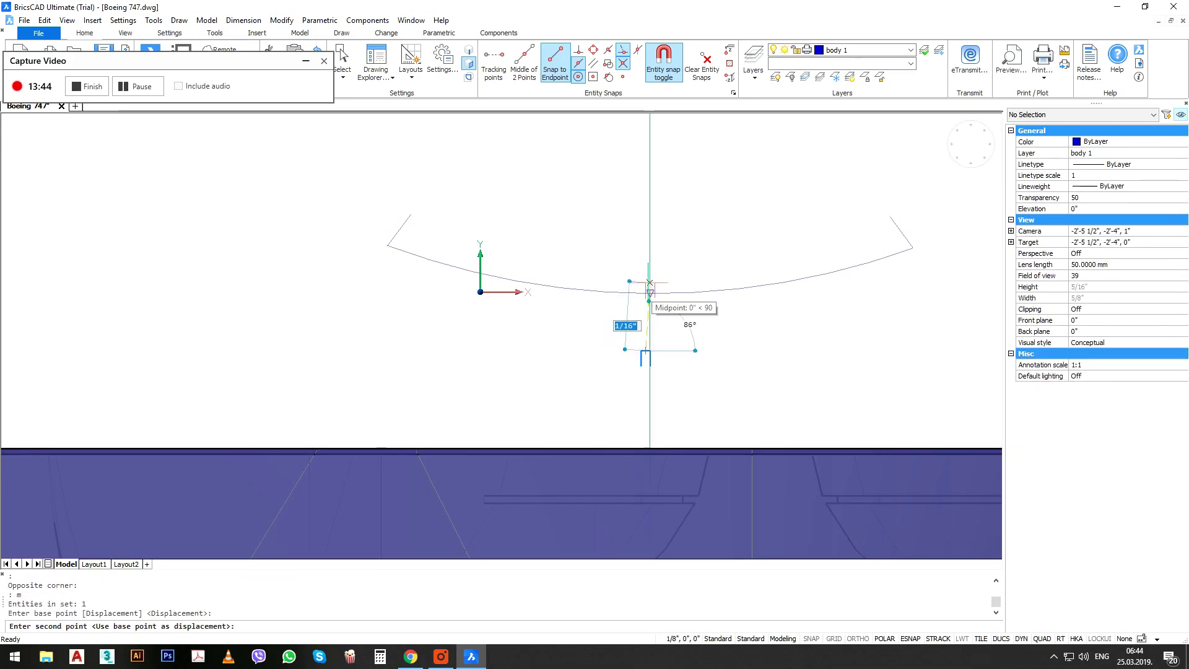
pyautogui.click(649, 292)
# Trim the arc portion between the small rectangle's legs and the leg ends below the arc to form a notch.
pyautogui.write('tr')
pyautogui.press('Return')
pyautogui.press('Return')
pyautogui.scroll(3, 644, 289)
pyautogui.click(685, 303)
pyautogui.click(638, 314)
pyautogui.click(660, 304)
pyautogui.click(655, 290)
pyautogui.press('Return')
pyautogui.scroll(-3, 610, 346)
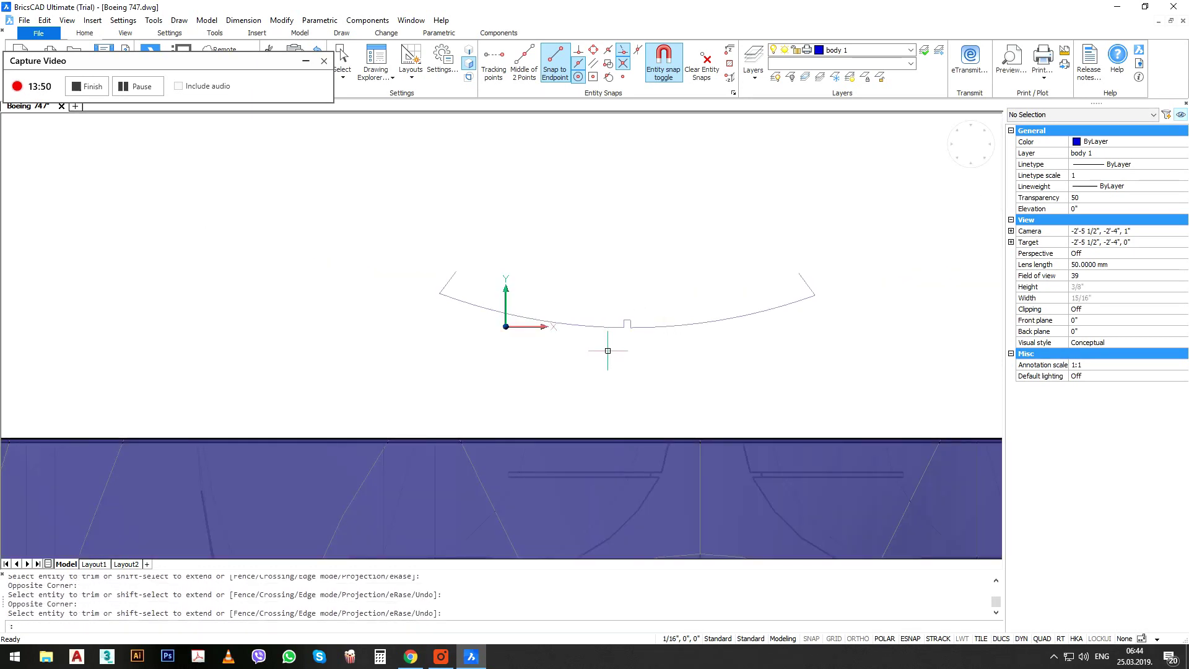
# Join the arc pieces, the notch and both slanted end segments into one polyline and select it.
pyautogui.write('JOIN')
pyautogui.press('Return')
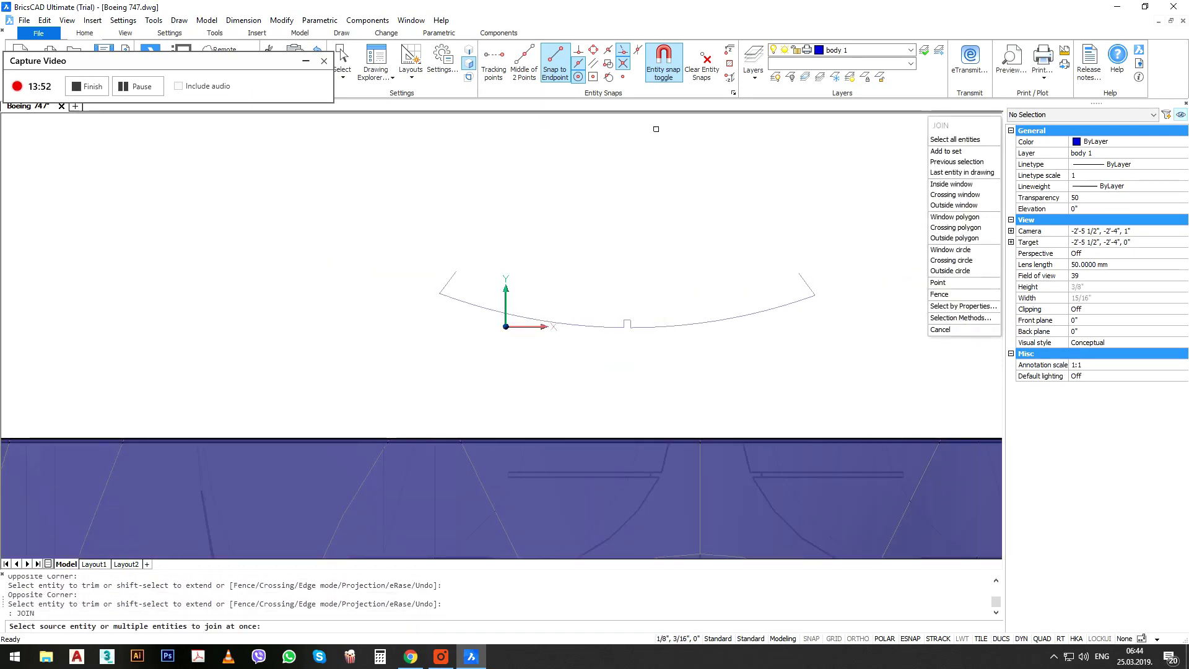
pyautogui.click(846, 202)
pyautogui.click(398, 360)
pyautogui.press('Return')
pyautogui.click(597, 332)
pyautogui.click(577, 310)
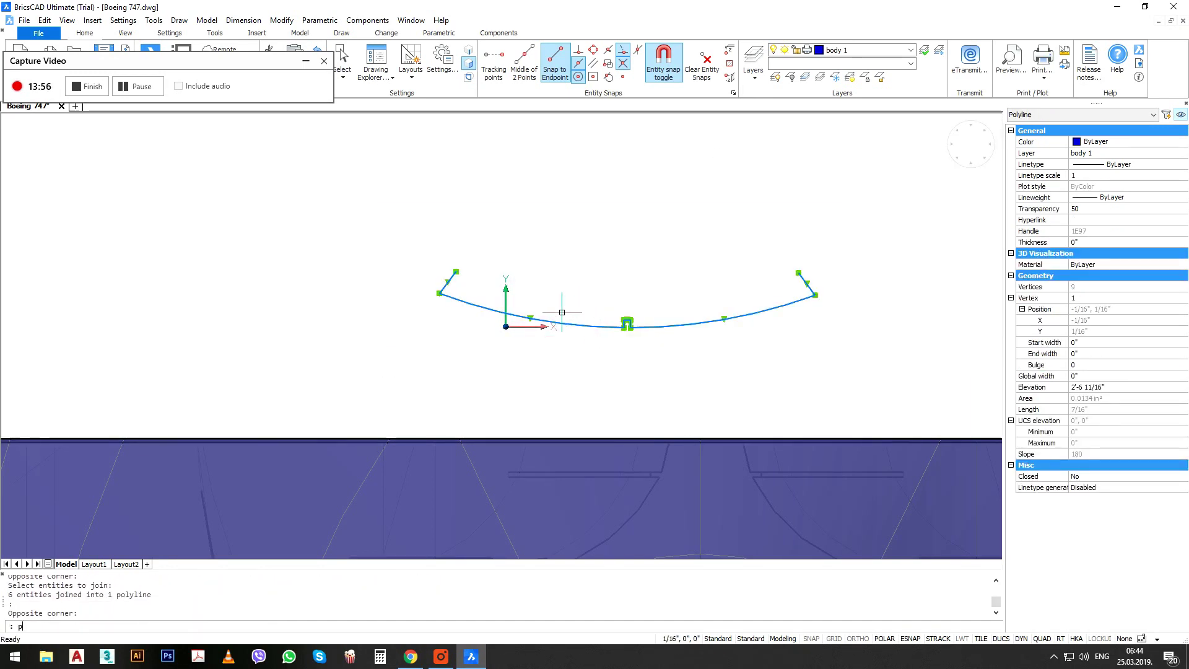
# Draw a straight polyline between the upper ends of the two slanted segments to close the profile's top.
pyautogui.write('pl')
pyautogui.press('Return')
pyautogui.click(456, 271)
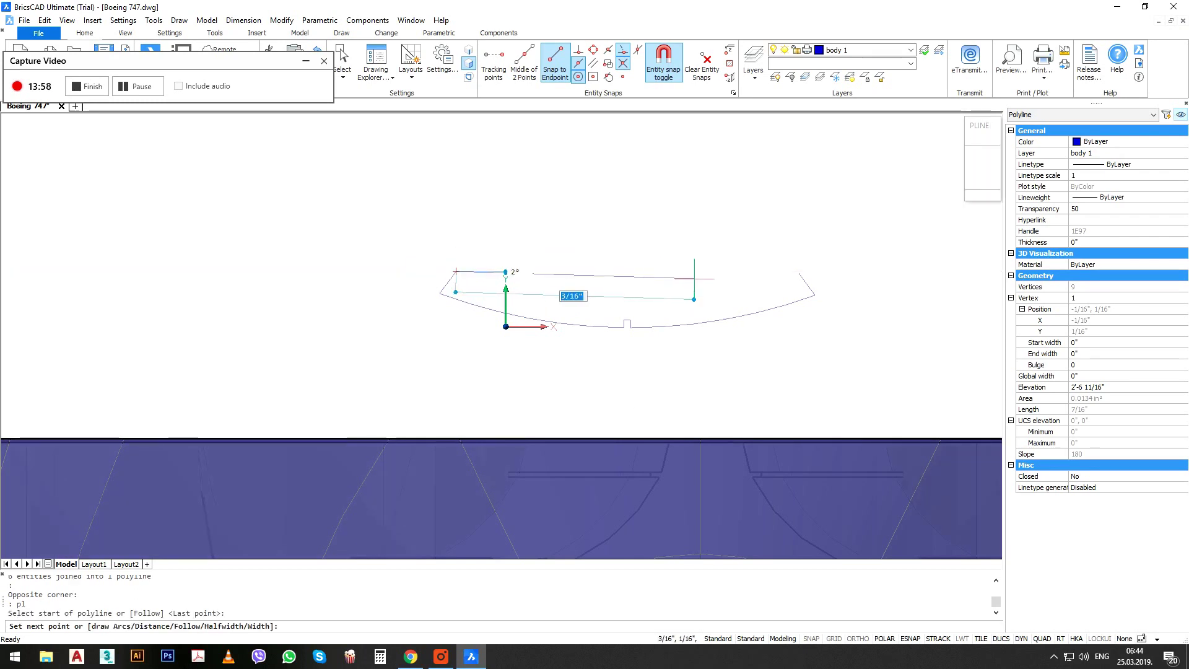
pyautogui.click(800, 272)
pyautogui.press('Return')
pyautogui.write('j')
pyautogui.press('Return')
pyautogui.click(829, 236)
pyautogui.click(390, 379)
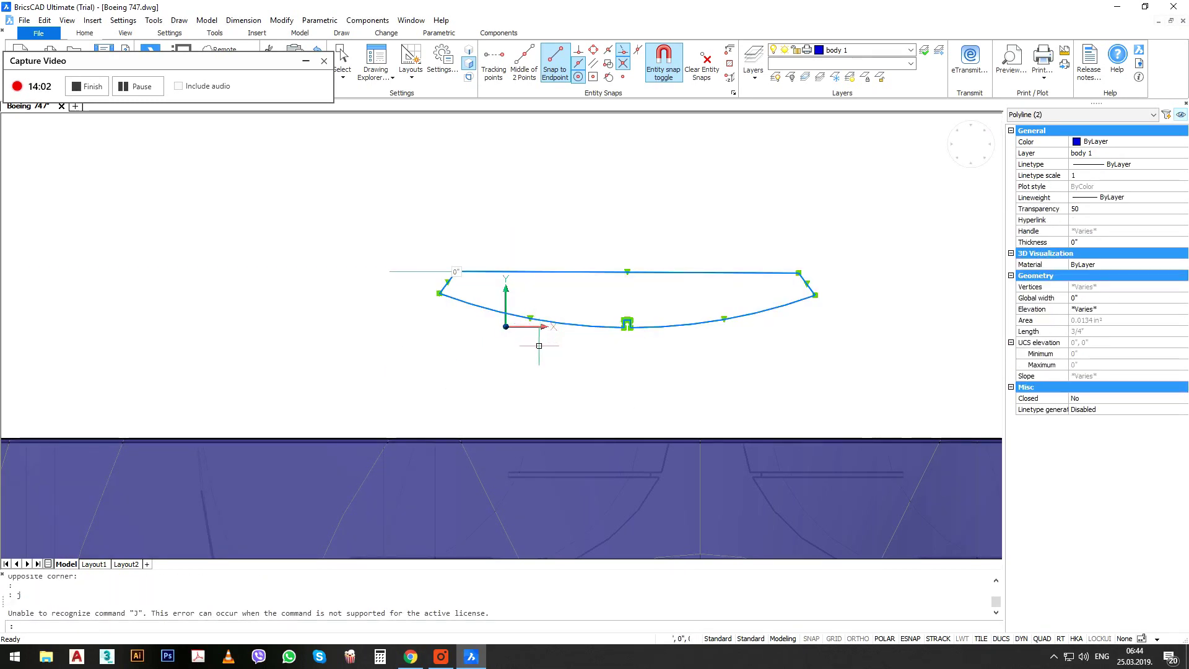
pyautogui.press('Escape')
pyautogui.press('Escape')
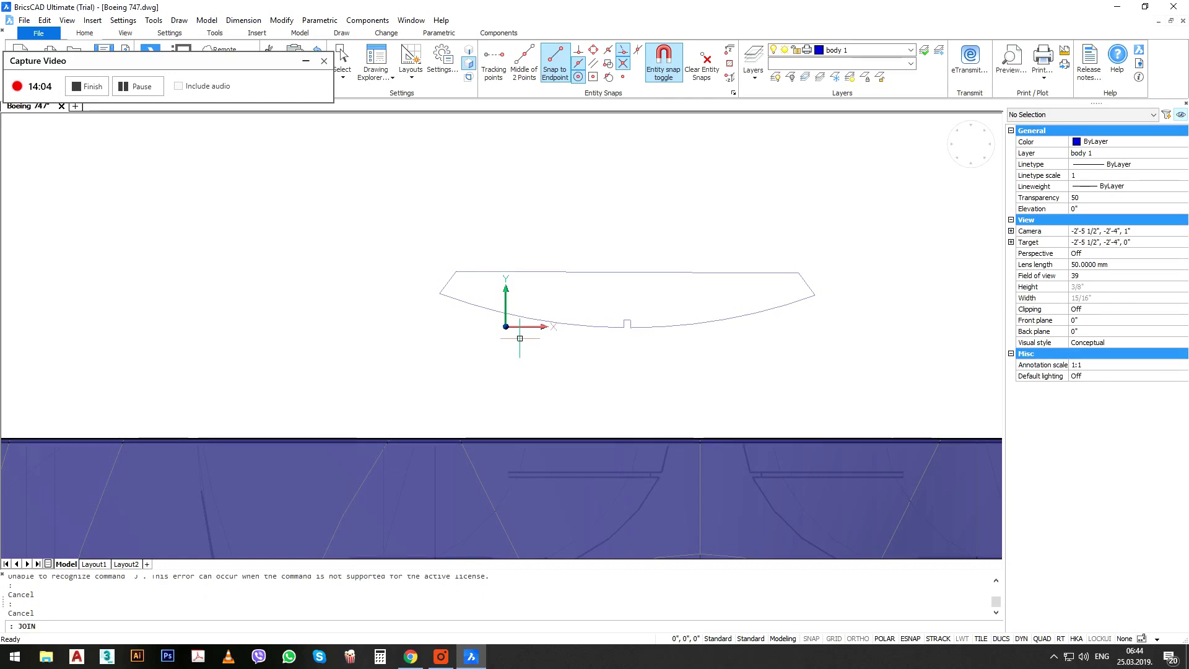
# Join the straight top line with the notched curve into a single closed polyline.
pyautogui.press('Return')
pyautogui.click(830, 239)
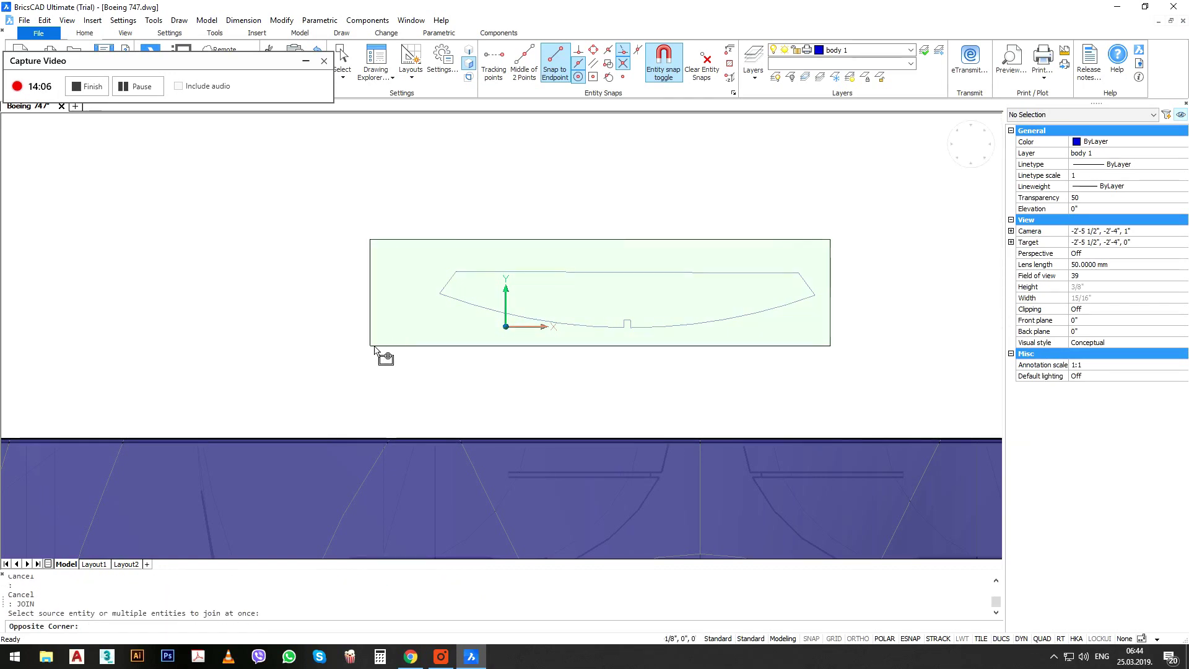
pyautogui.click(380, 353)
# Move the closed profile onto the upper edge of the cabin end wall with the door, between the two side ceiling panels.
pyautogui.click(587, 286)
pyautogui.click(539, 345)
pyautogui.scroll(-3, 543, 258)
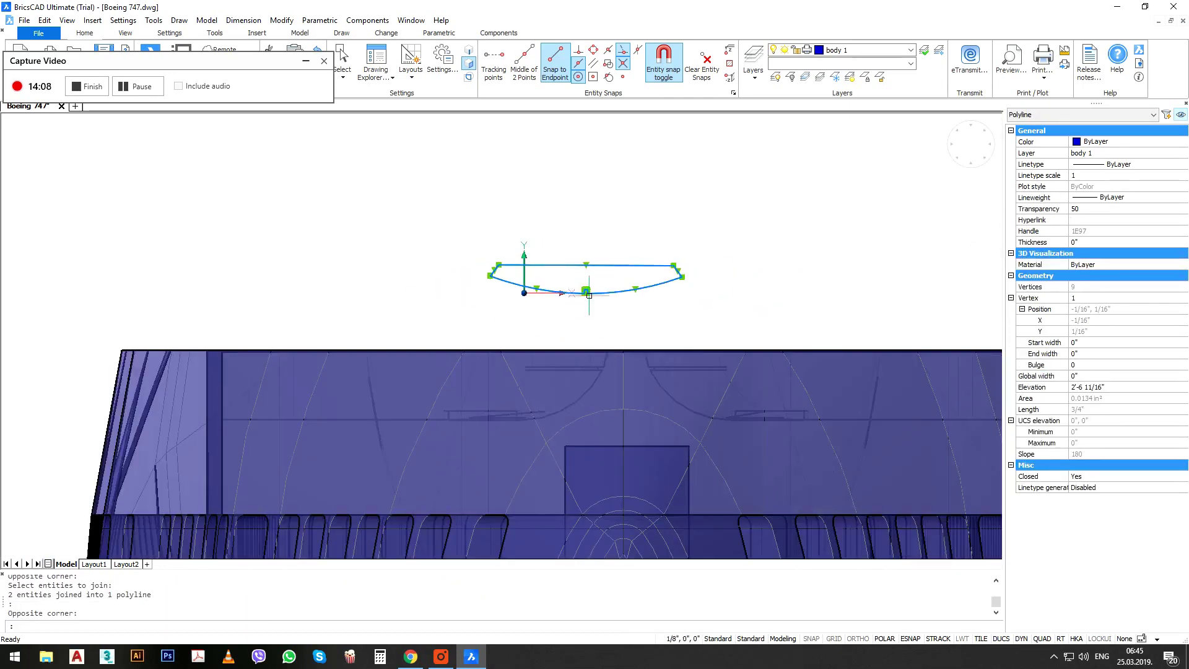
pyautogui.keyDown('shift'); pyautogui.moveTo(589, 306); pyautogui.dragTo(492, 381, button='middle'); pyautogui.keyUp('shift')
pyautogui.scroll(-8, 491, 381)
pyautogui.scroll(-5, 579, 291)
pyautogui.scroll(8, 622, 341)
pyautogui.scroll(4, 622, 341)
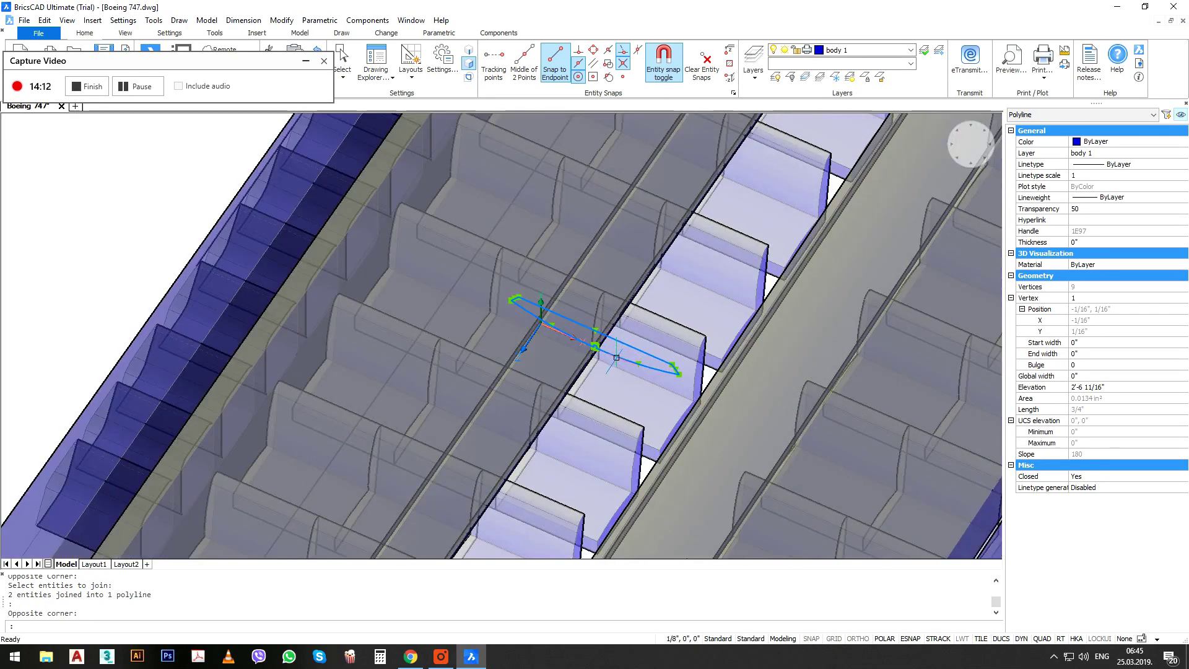
pyautogui.write('m')
pyautogui.press('Return')
pyautogui.click(596, 340)
pyautogui.scroll(-5, 644, 254)
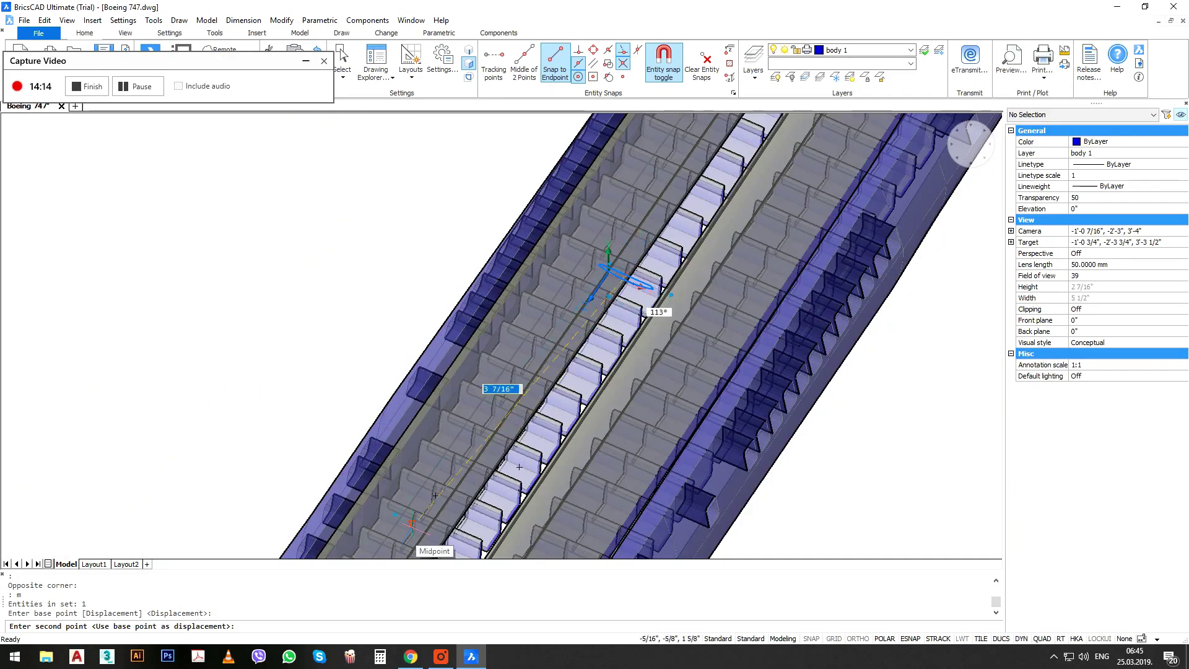
pyautogui.moveTo(408, 538); pyautogui.dragTo(546, 222, button='middle')
pyautogui.moveTo(338, 536); pyautogui.dragTo(525, 250, button='middle')
pyautogui.scroll(8, 421, 458)
pyautogui.click(486, 433)
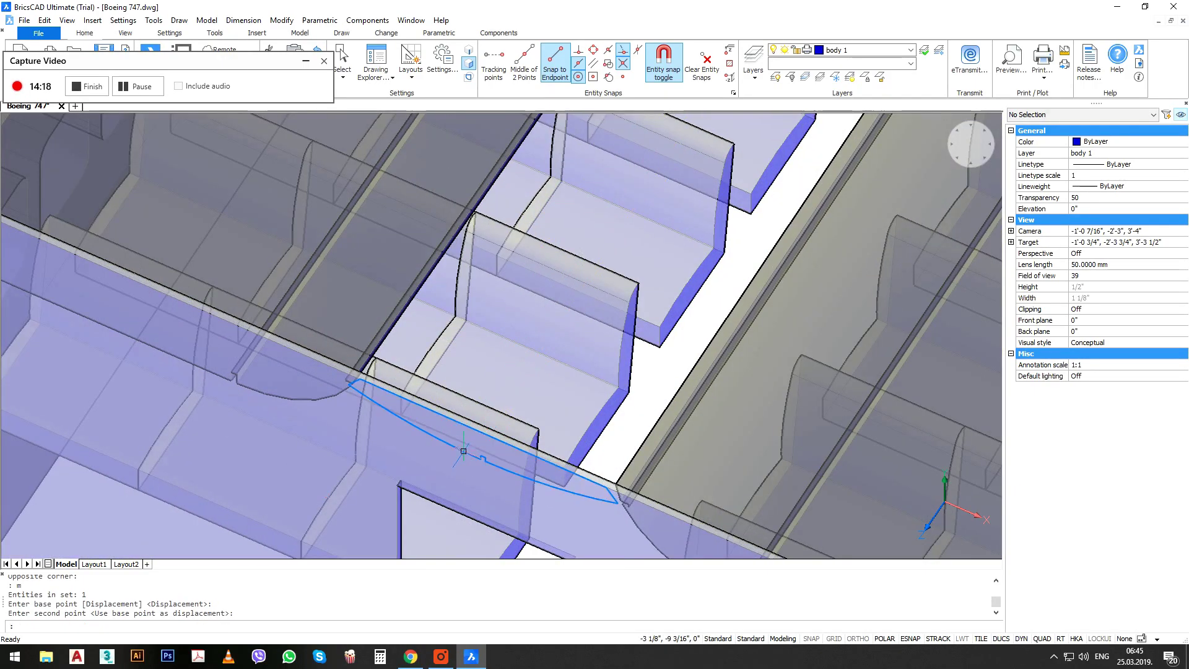
# Extrude the notched profile along the aisle to the tail end of the cabin, picking two points for the height.
pyautogui.scroll(-2, 504, 417)
pyautogui.write('EXTRu')
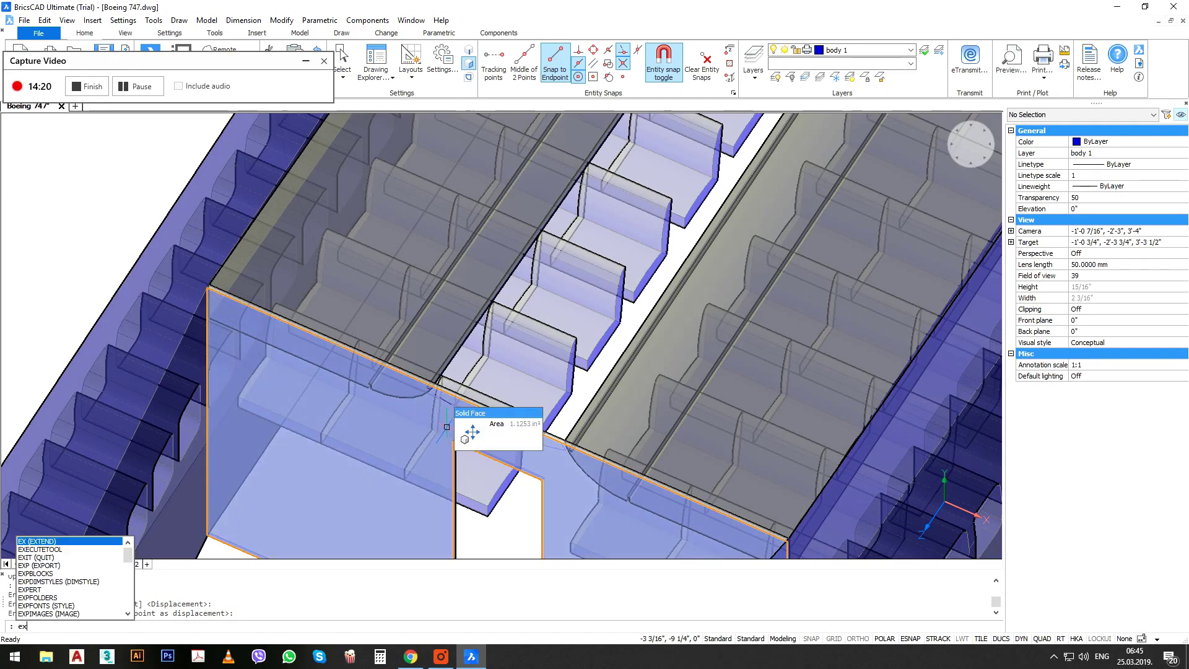
pyautogui.press('Return')
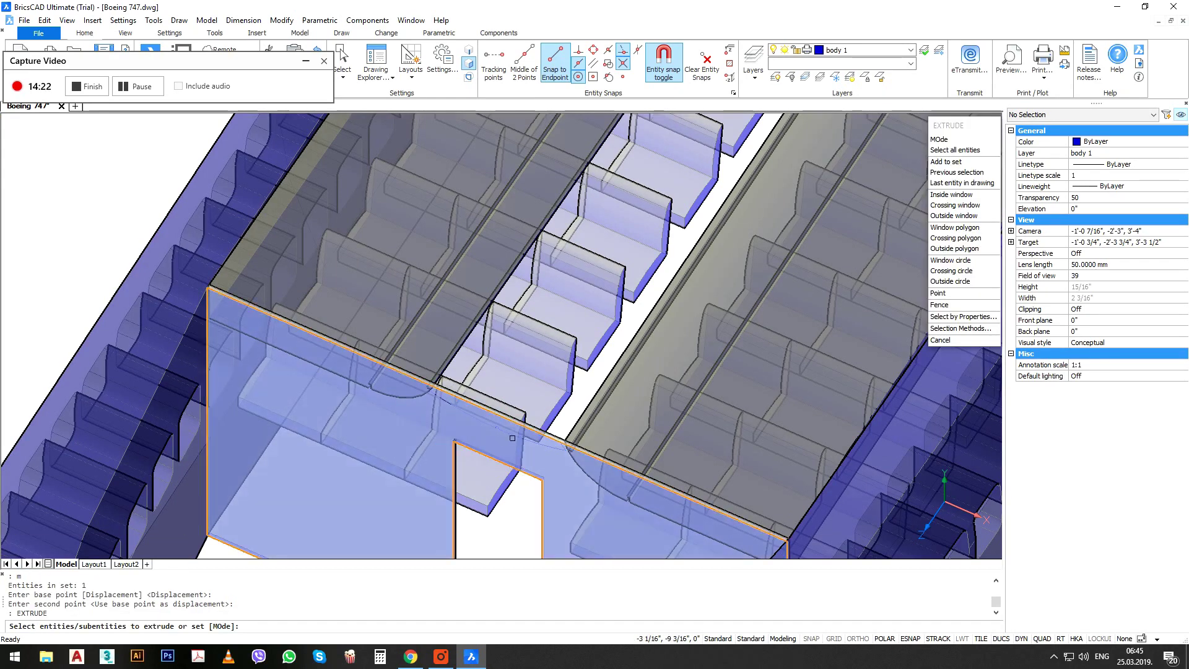
pyautogui.click(447, 426)
pyautogui.press('Return')
pyautogui.scroll(-2, 495, 427)
pyautogui.scroll(6, 494, 458)
pyautogui.click(499, 479)
pyautogui.scroll(-6, 434, 501)
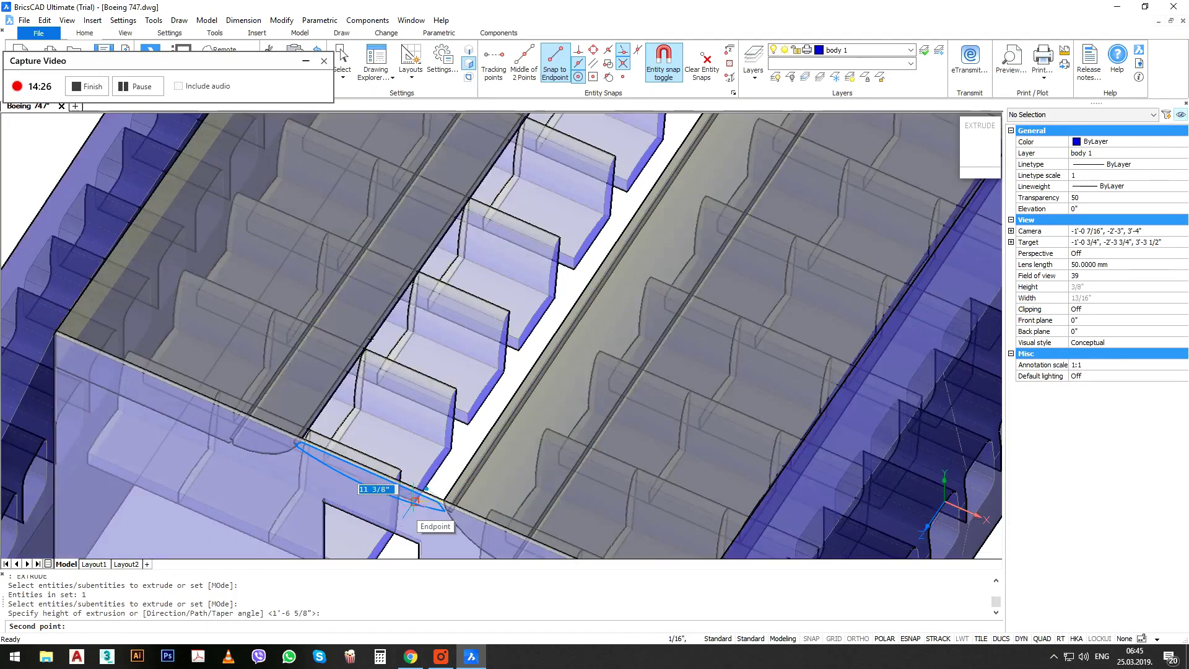
pyautogui.moveTo(645, 165); pyautogui.dragTo(531, 423, button='middle')
pyautogui.moveTo(723, 231); pyautogui.dragTo(630, 346, button='middle')
pyautogui.moveTo(726, 159); pyautogui.dragTo(613, 353, button='middle')
pyautogui.scroll(-3, 596, 334)
pyautogui.scroll(2, 631, 263)
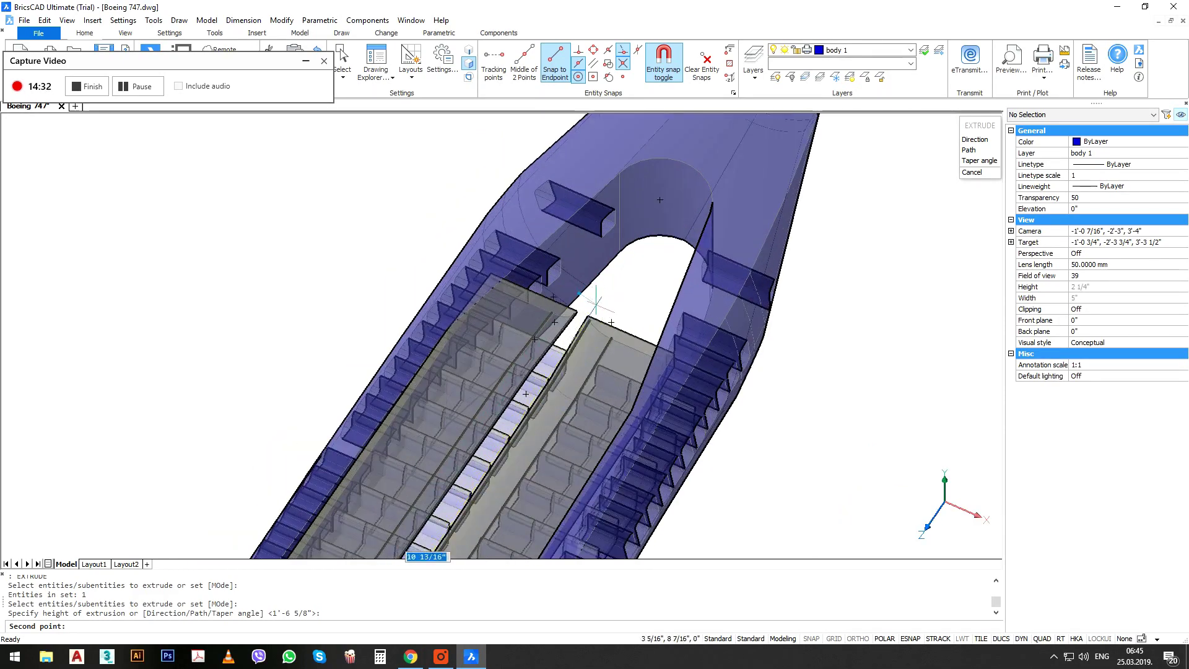
pyautogui.scroll(3, 596, 304)
pyautogui.click(573, 335)
pyautogui.scroll(-5, 694, 213)
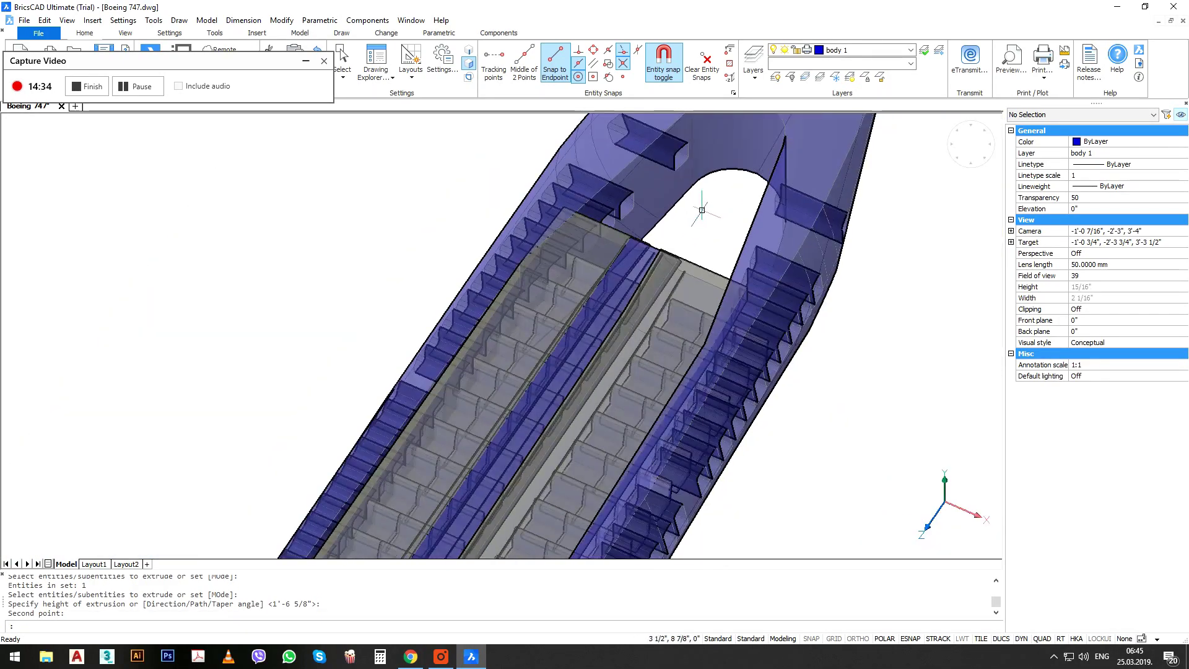
# Examine how the extruded middle ceiling panel fits between the side panels along the whole cabin from nose to tail.
pyautogui.keyDown('shift'); pyautogui.moveTo(693, 214); pyautogui.dragTo(588, 316, button='middle'); pyautogui.keyUp('shift')
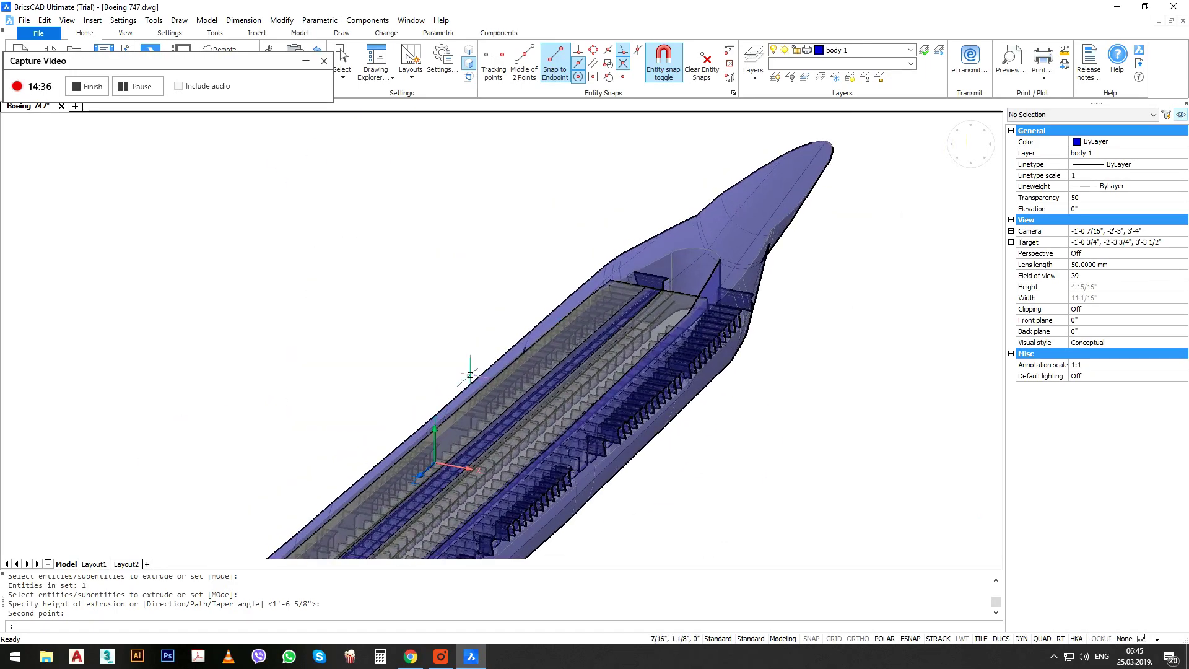
pyautogui.scroll(6, 471, 374)
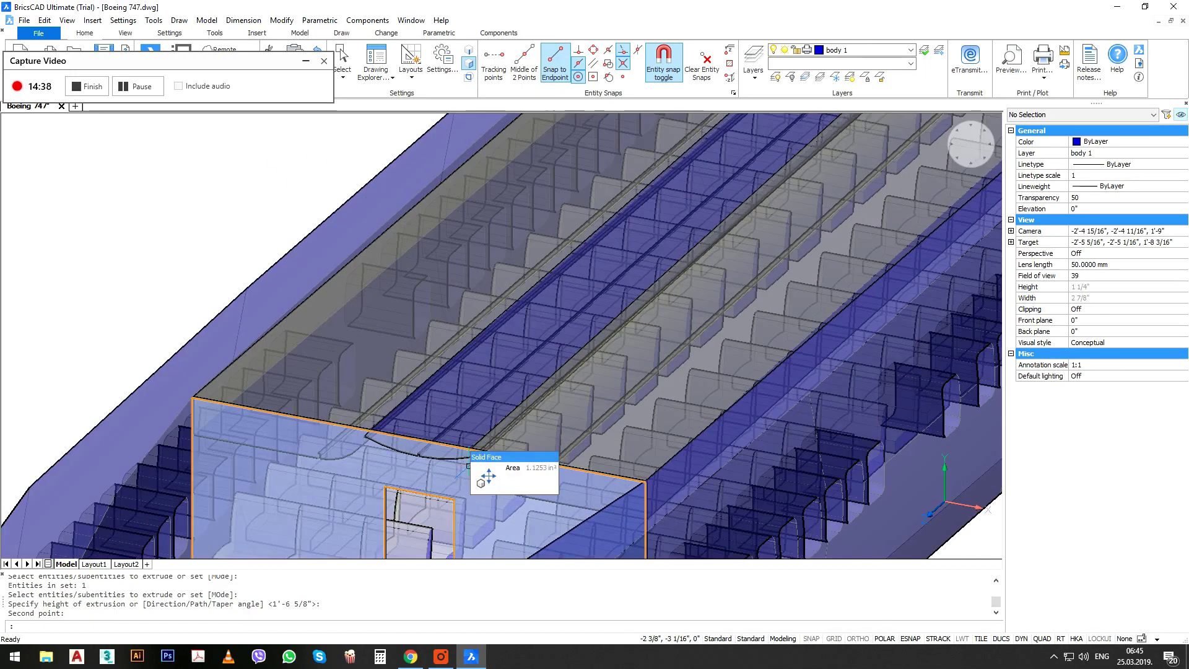
pyautogui.scroll(-5, 472, 465)
pyautogui.keyDown('shift'); pyautogui.moveTo(473, 452); pyautogui.dragTo(475, 424, button='middle'); pyautogui.keyUp('shift')
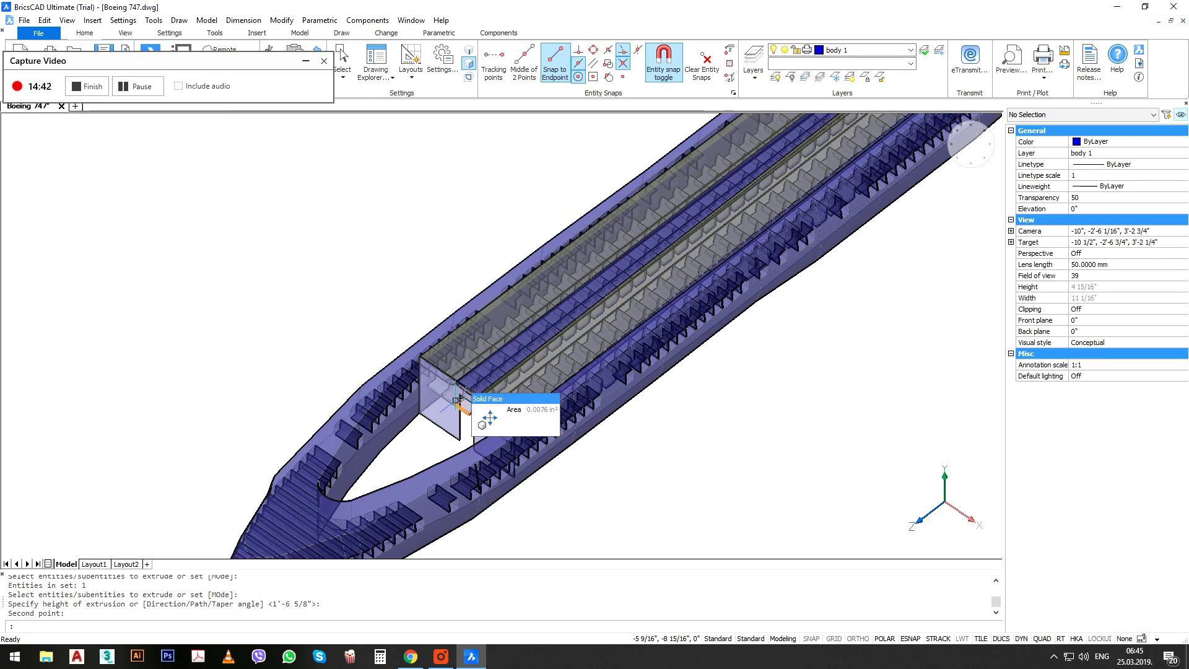
pyautogui.scroll(-5, 605, 388)
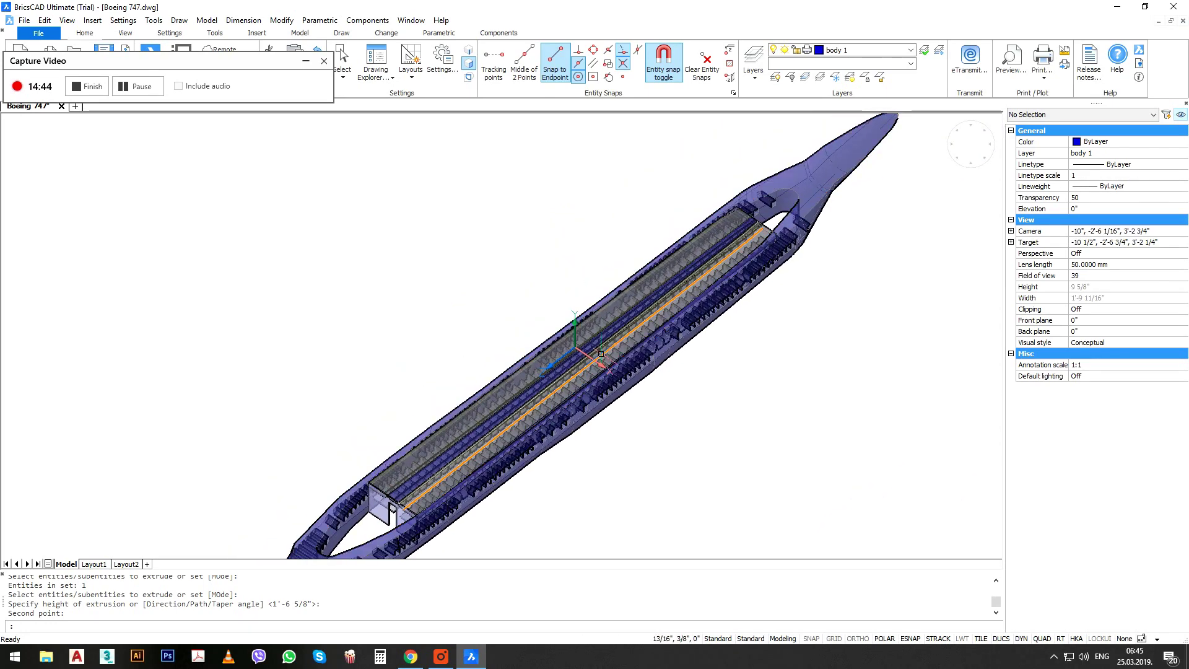
pyautogui.scroll(3, 600, 319)
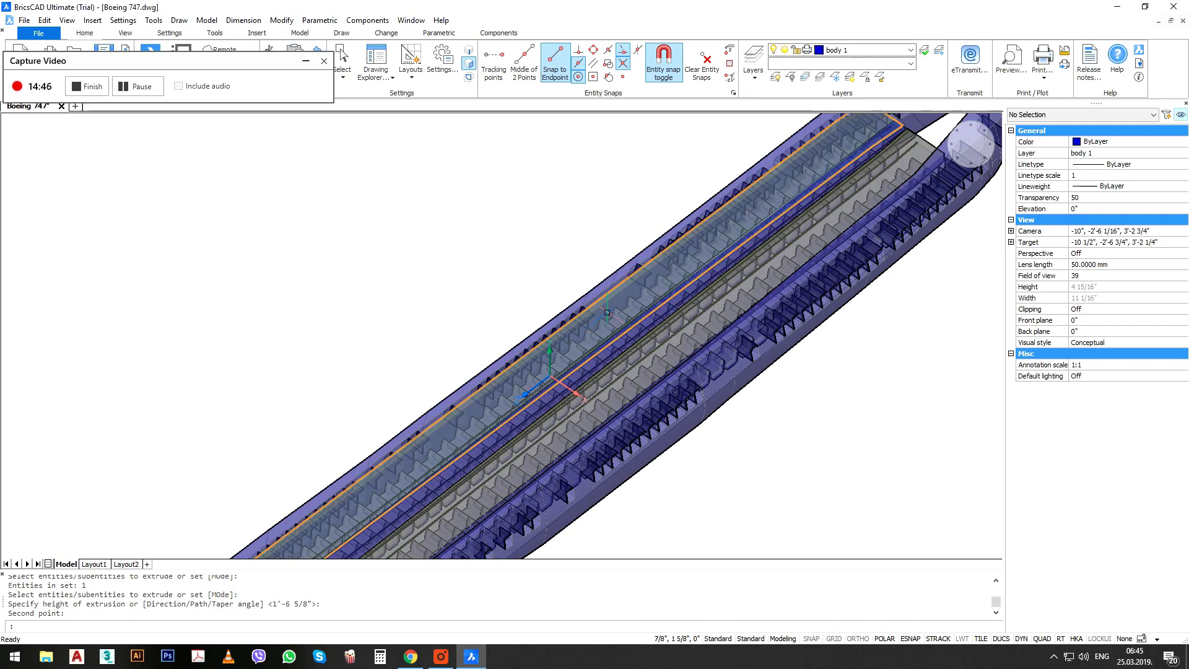
pyautogui.moveTo(581, 406); pyautogui.dragTo(699, 261, button='middle')
pyautogui.scroll(-3, 699, 260)
pyautogui.moveTo(652, 320); pyautogui.dragTo(513, 366, button='middle')
pyautogui.moveTo(596, 403); pyautogui.dragTo(528, 395, button='middle')
pyautogui.scroll(4, 526, 395)
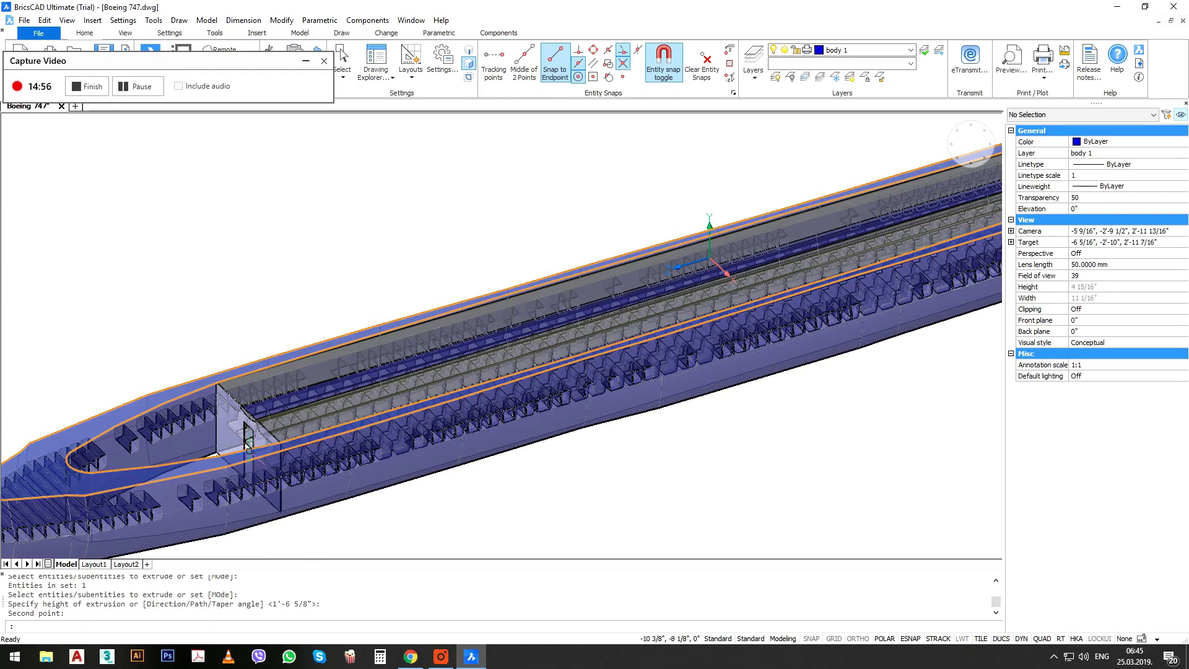
pyautogui.moveTo(228, 472); pyautogui.dragTo(240, 426, button='middle')
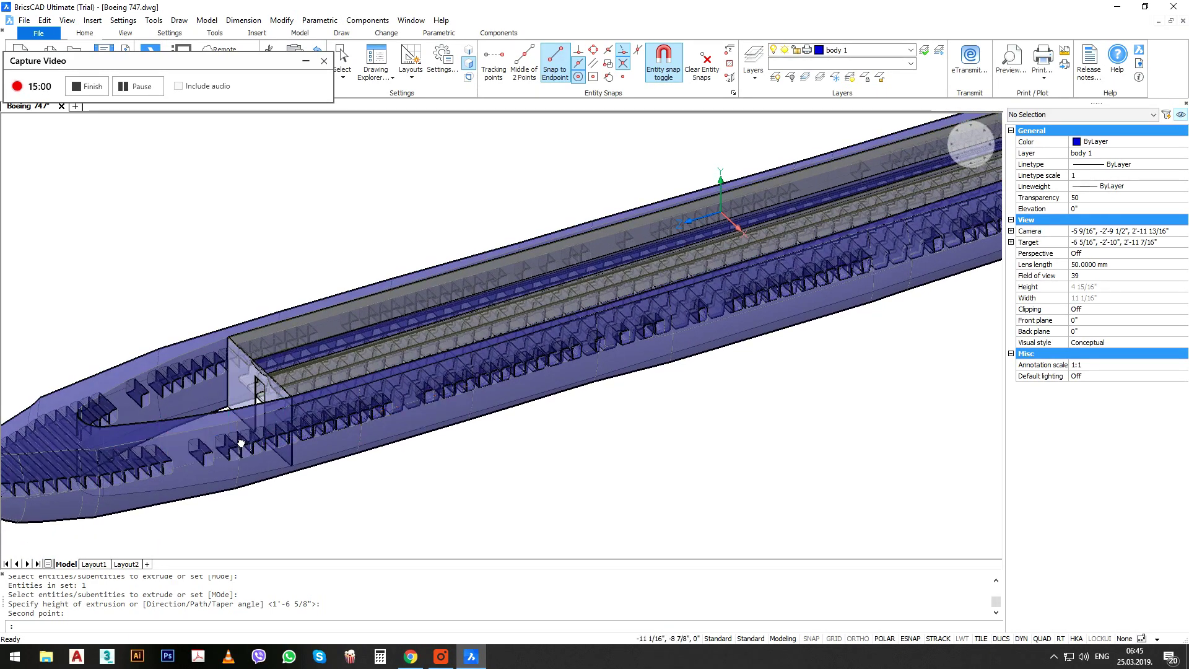
pyautogui.moveTo(229, 434); pyautogui.dragTo(281, 419, button='middle')
# Start a polyline on the fuselage near the nose and draw an arc segment to the upper corner of the cabin end wall.
pyautogui.press('Return')
pyautogui.scroll(3, 277, 416)
pyautogui.click(146, 396)
pyautogui.scroll(3, 272, 321)
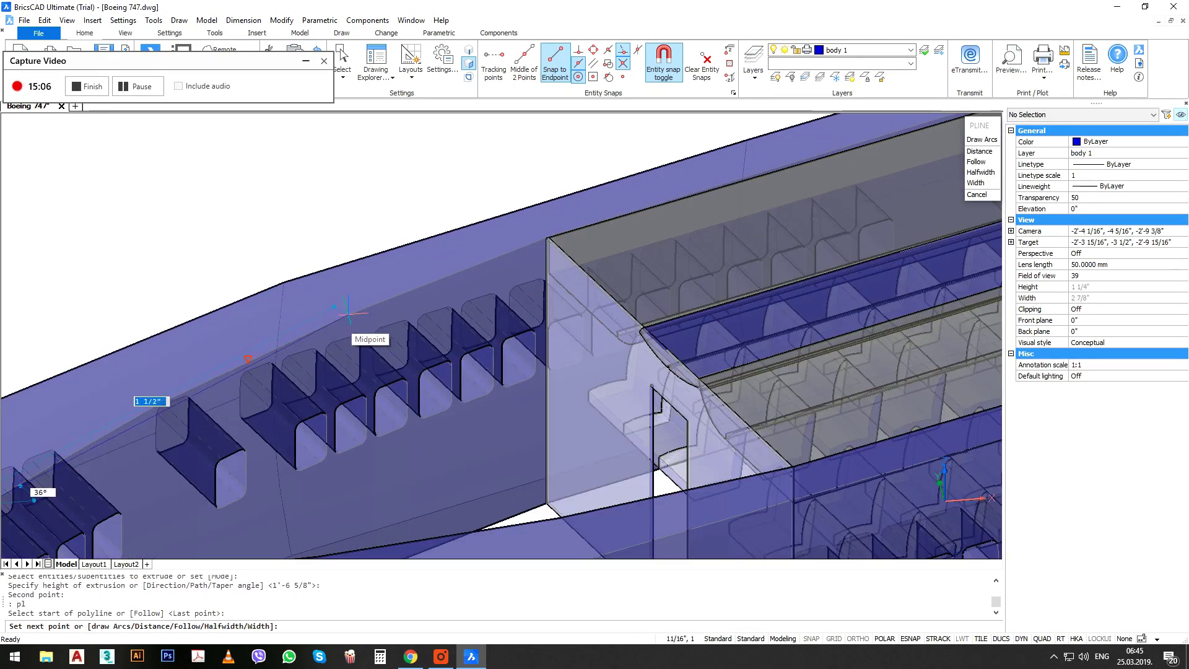
pyautogui.write('a')
pyautogui.press('Return')
pyautogui.click(548, 237)
# Continue the polyline with arc segments along the far cabin side, past the cabin end and around the tail end of the opening.
pyautogui.scroll(-5, 548, 237)
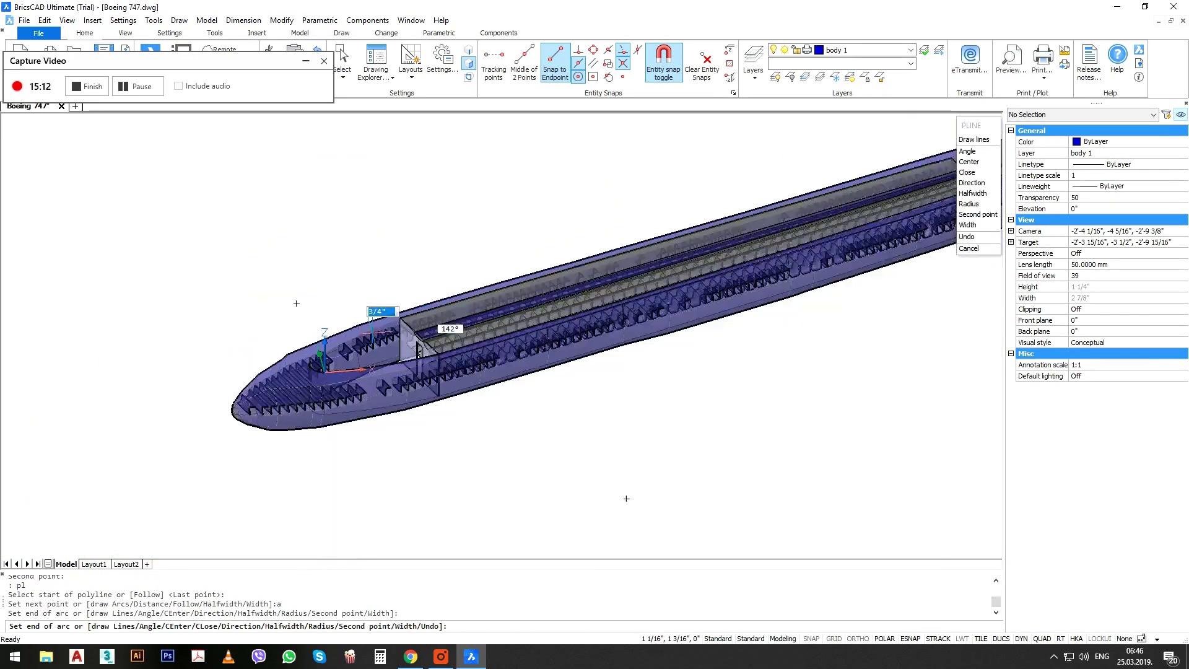
pyautogui.scroll(3, 817, 185)
pyautogui.scroll(5, 817, 184)
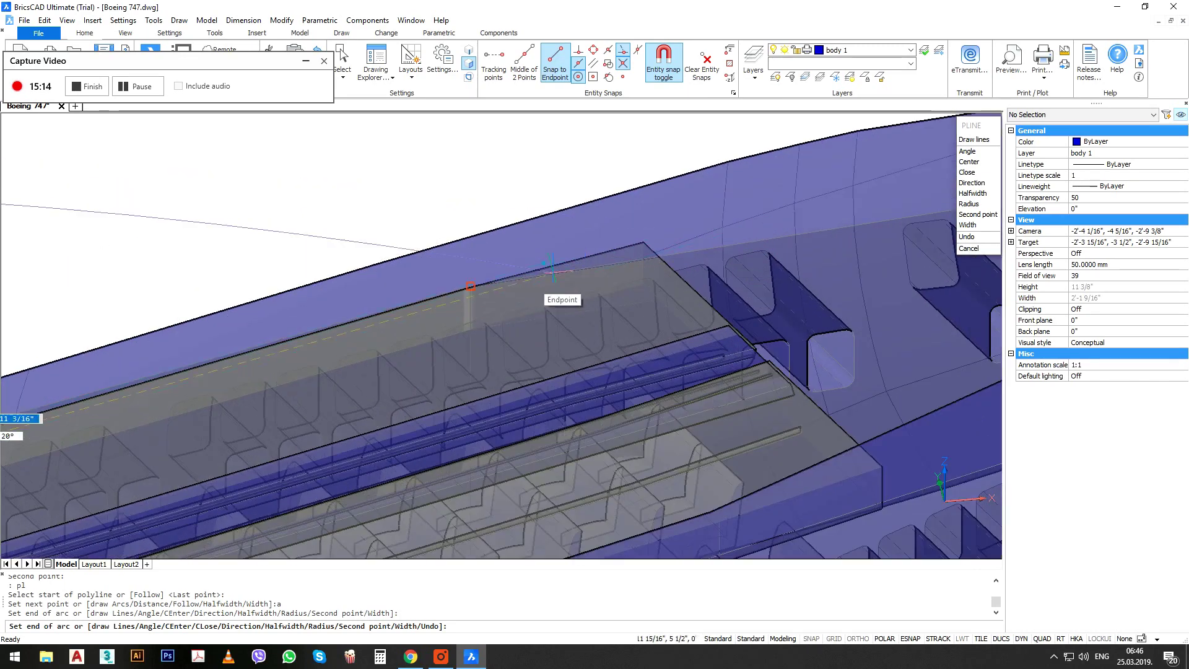
pyautogui.click(469, 286)
pyautogui.scroll(-3, 469, 286)
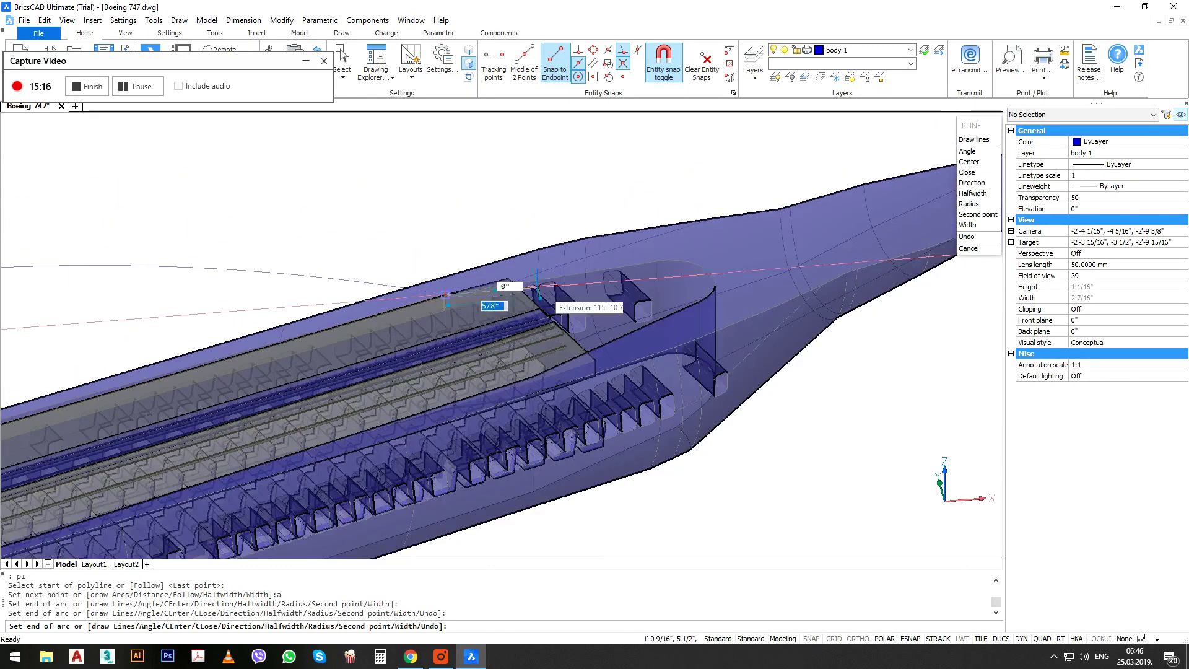
pyautogui.click(668, 305)
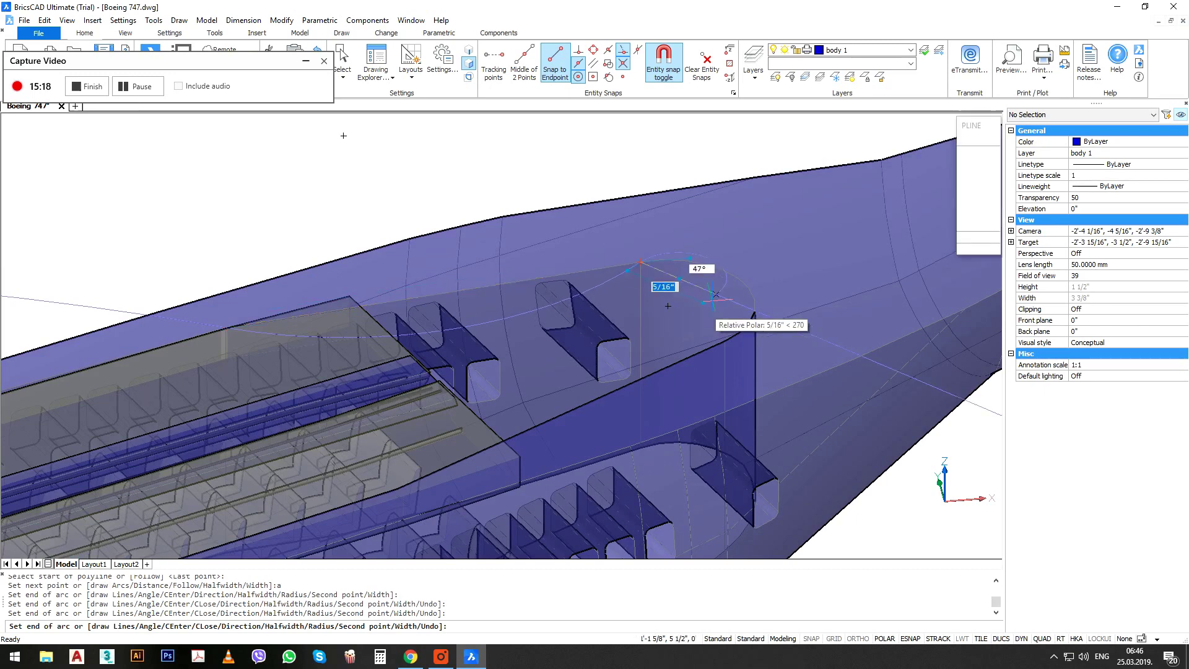
pyautogui.click(725, 340)
pyautogui.scroll(-3, 694, 337)
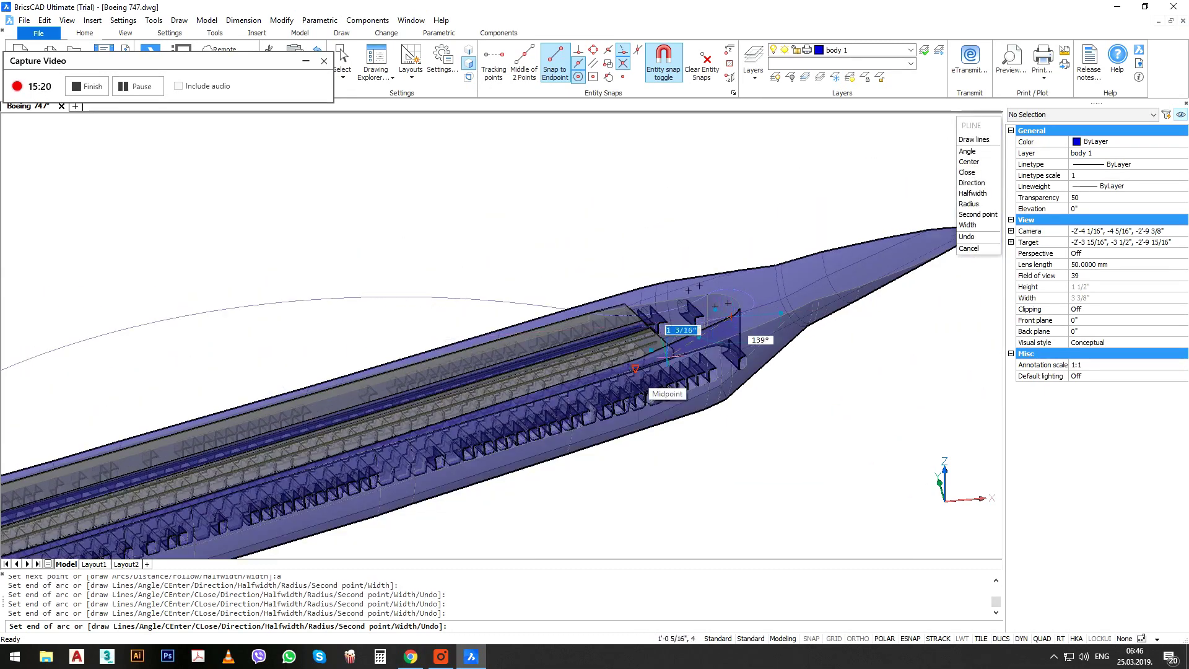
# Continue the arc segments along the near cabin side back to the nose and finish the polyline at its starting point.
pyautogui.scroll(3, 644, 336)
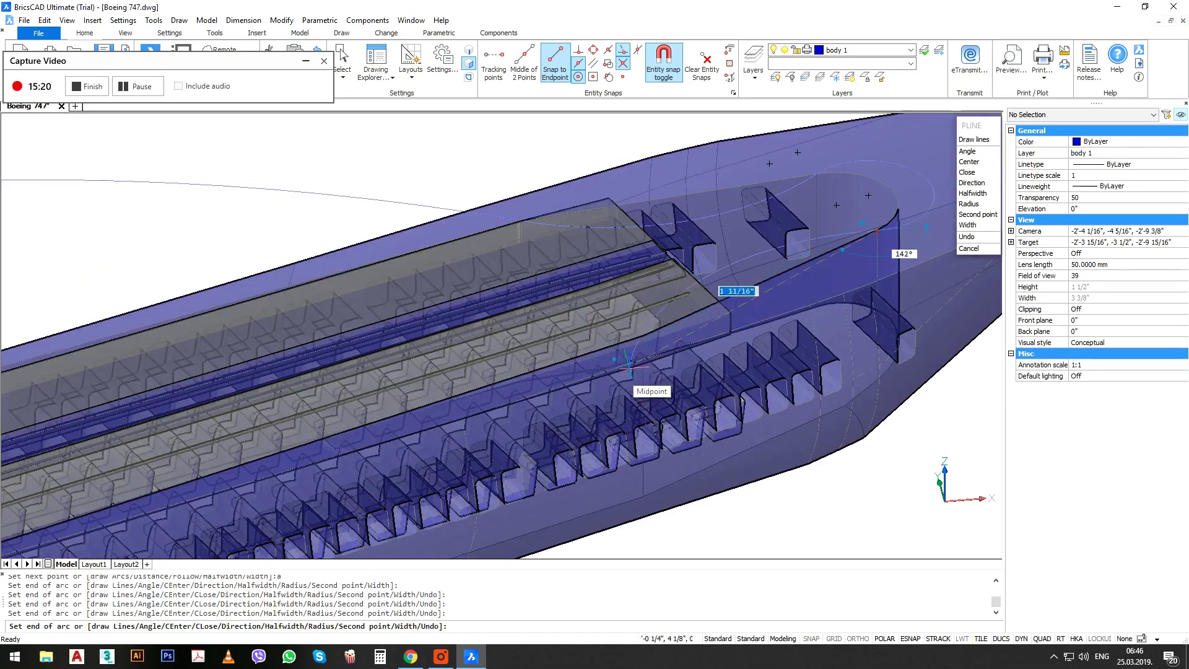
pyautogui.click(640, 335)
pyautogui.scroll(-6, 638, 337)
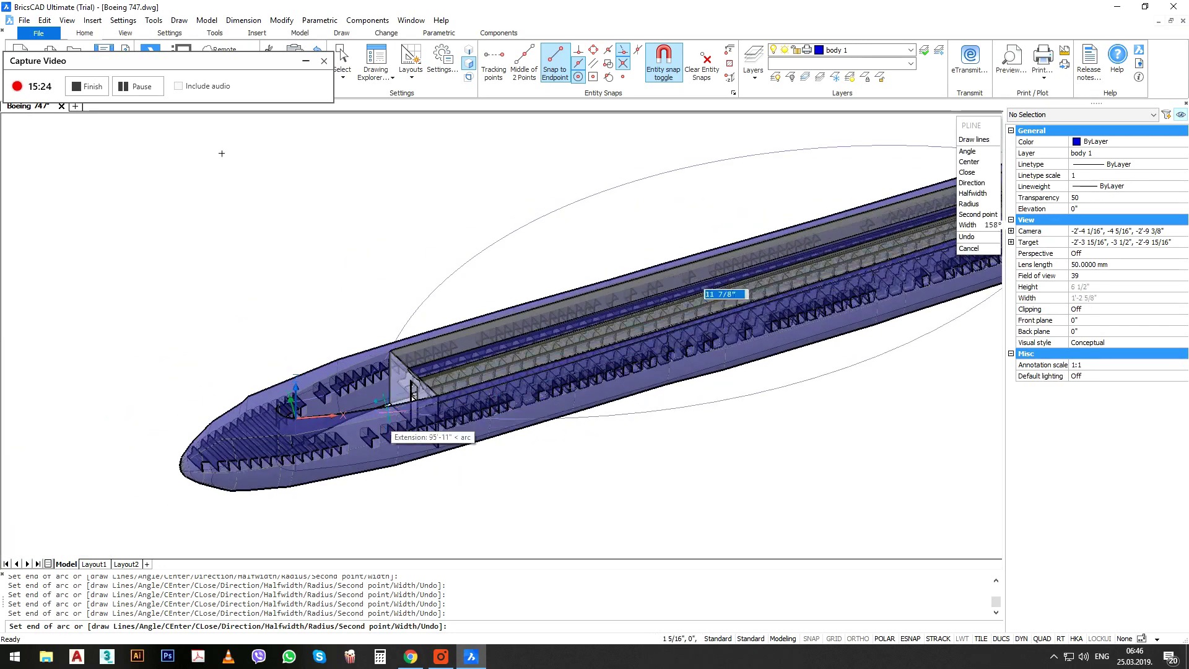
pyautogui.scroll(6, 388, 408)
pyautogui.scroll(-4, 601, 347)
pyautogui.scroll(3, 339, 406)
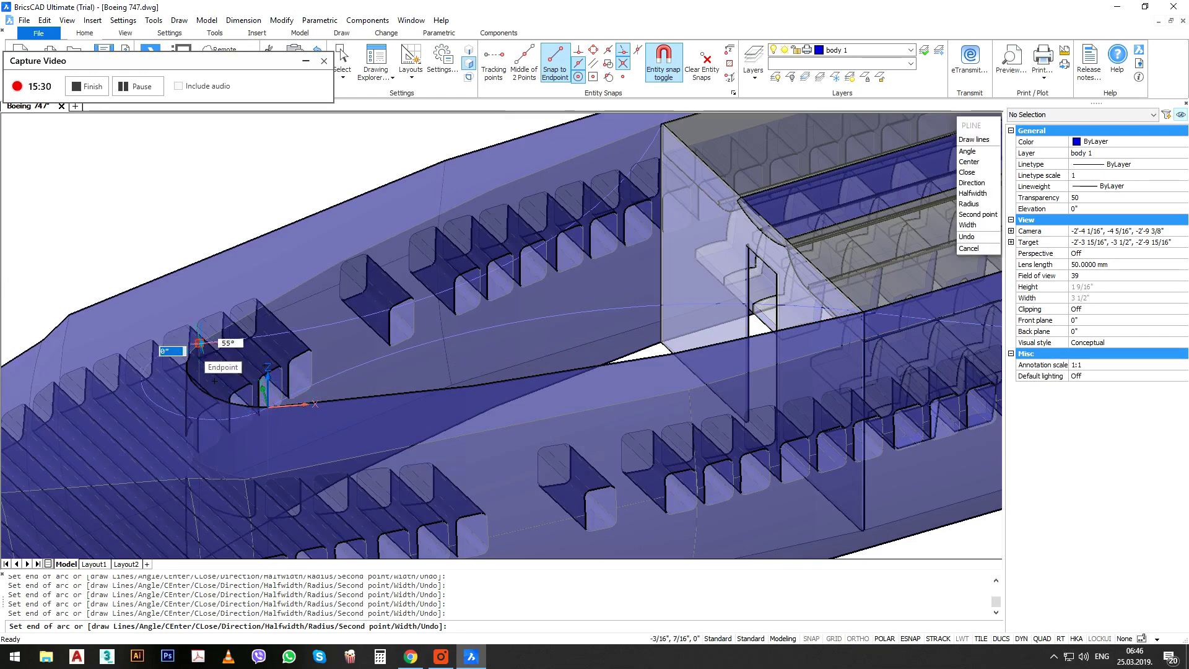
pyautogui.click(198, 343)
pyautogui.press('Return')
# Stretch the midpoints of the polyline's two side arcs and rounded arc at the nose onto the edge of the fuselage opening.
pyautogui.click(310, 327)
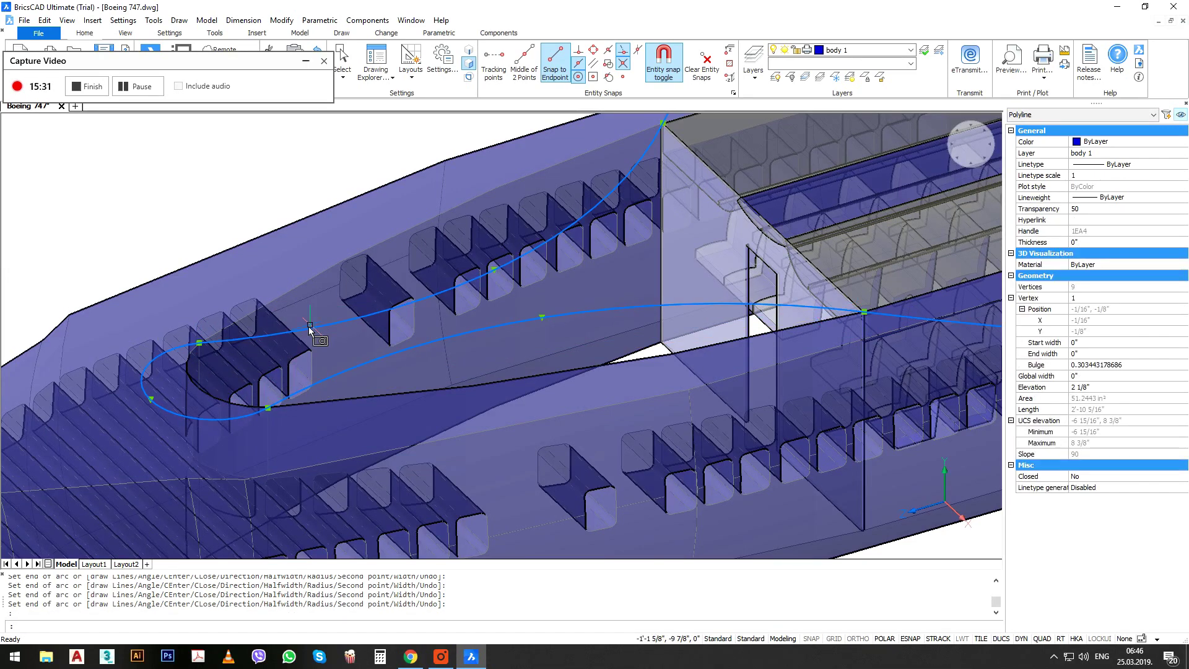
pyautogui.click(494, 270)
pyautogui.click(432, 220)
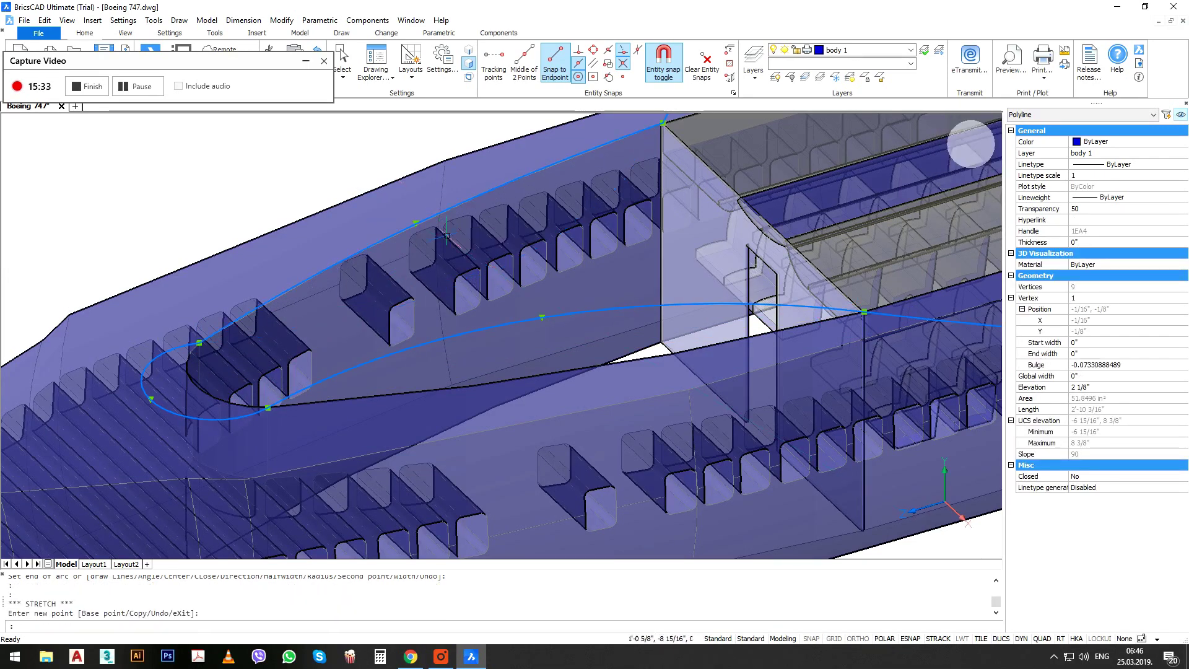
pyautogui.click(541, 317)
pyautogui.click(573, 370)
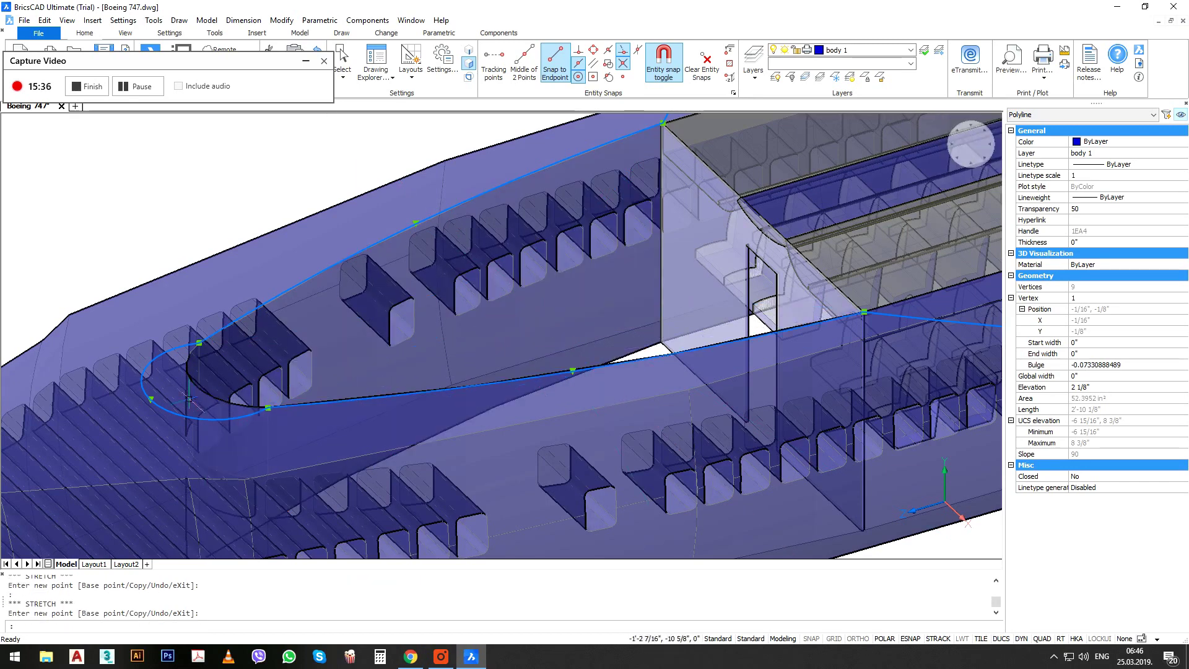
pyautogui.click(151, 399)
pyautogui.click(195, 385)
# Try to stretch the midpoint of the bulging near-side cabin arc onto the long edge of the near side panel.
pyautogui.scroll(-4, 196, 386)
pyautogui.moveTo(974, 320); pyautogui.dragTo(658, 386, button='middle')
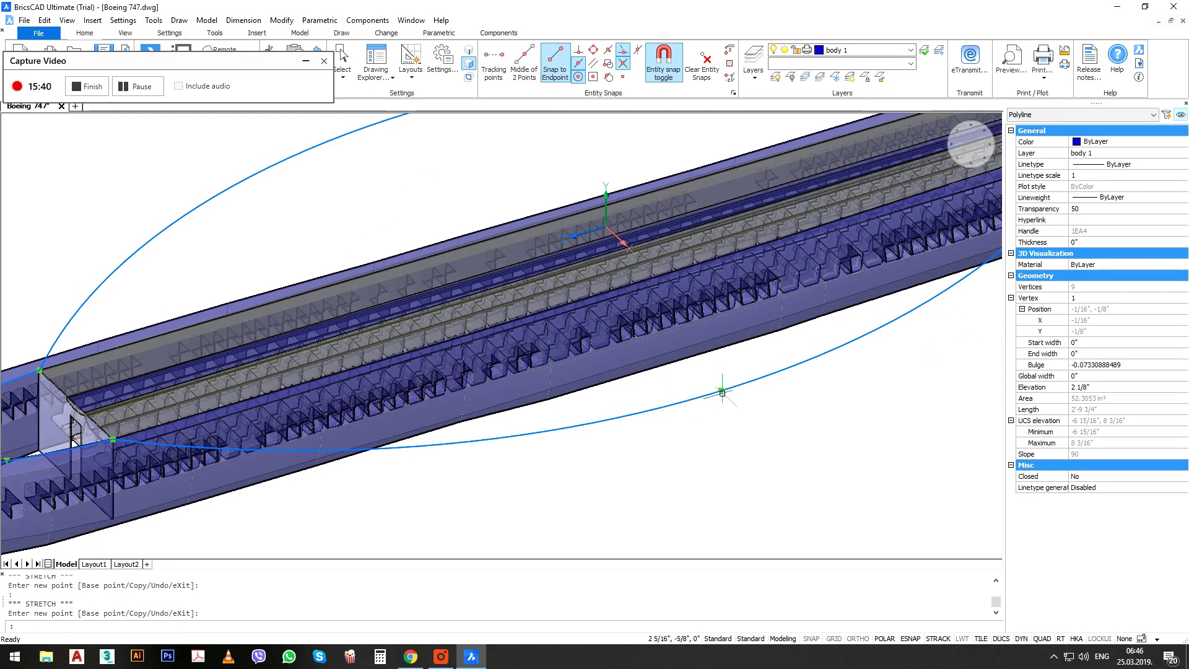
pyautogui.scroll(5, 616, 266)
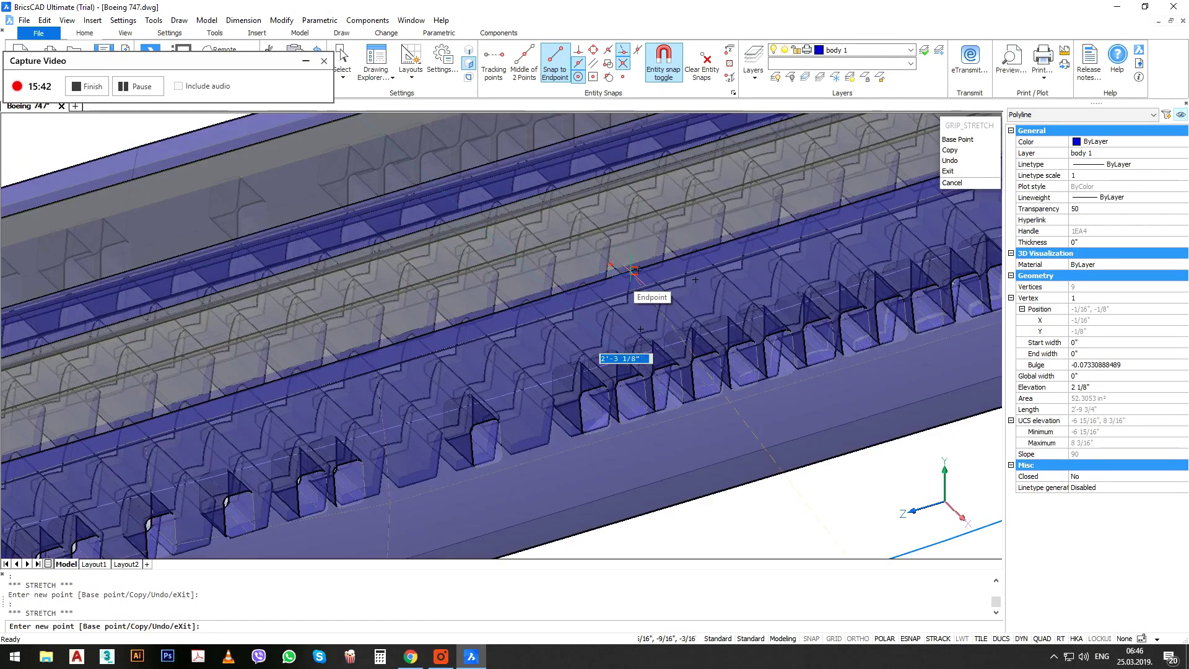
pyautogui.scroll(3, 630, 270)
pyautogui.click(635, 270)
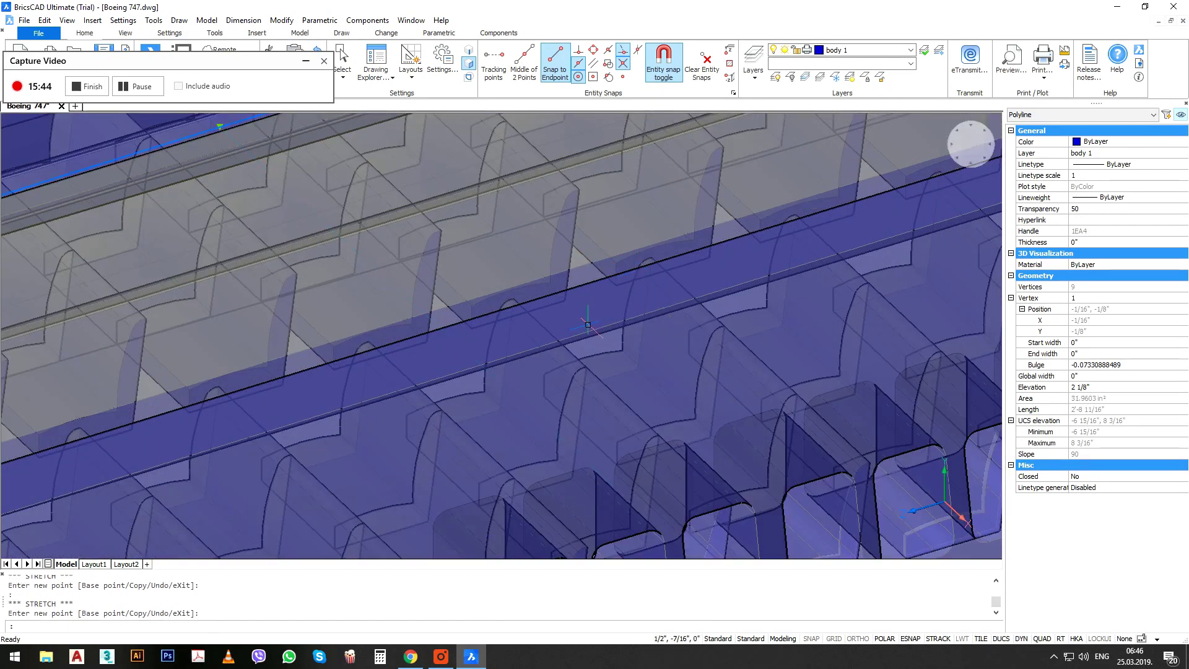
# Stretch the midpoint of the near long arc onto the fuselage edge beside the seats to straighten that side of the outline.
pyautogui.scroll(-6, 636, 270)
pyautogui.keyDown('shift'); pyautogui.moveTo(604, 338); pyautogui.dragTo(826, 354, button='middle'); pyautogui.keyUp('shift')
pyautogui.scroll(-6, 826, 354)
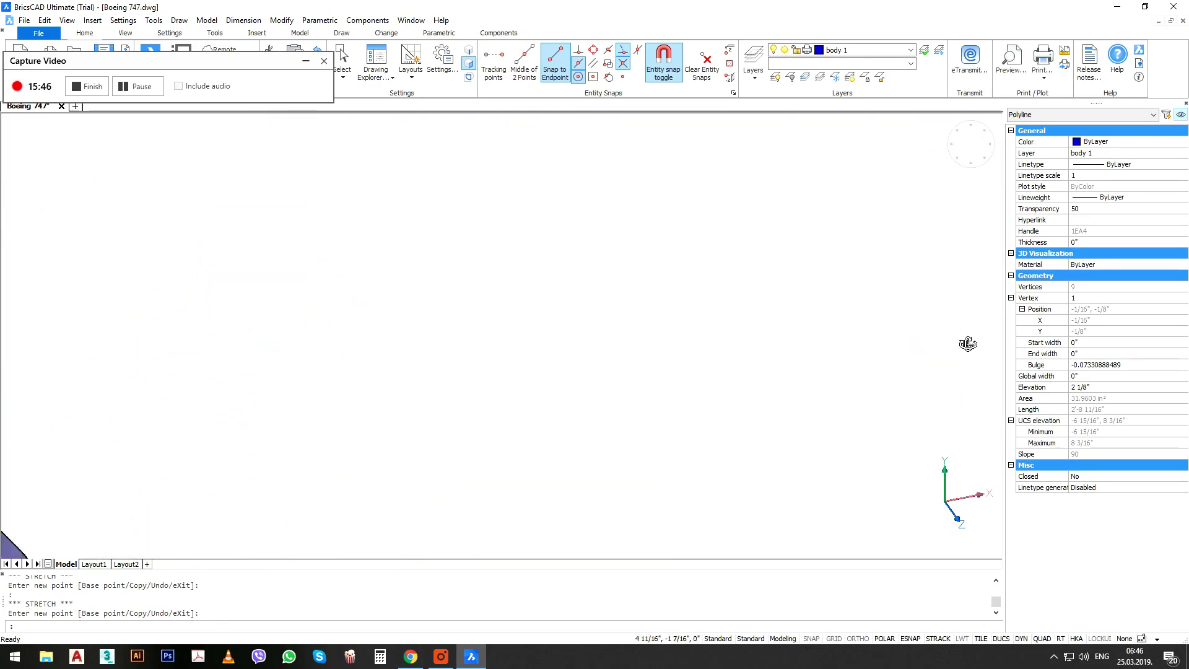
pyautogui.moveTo(529, 480); pyautogui.dragTo(482, 226, button='middle')
pyautogui.scroll(6, 517, 310)
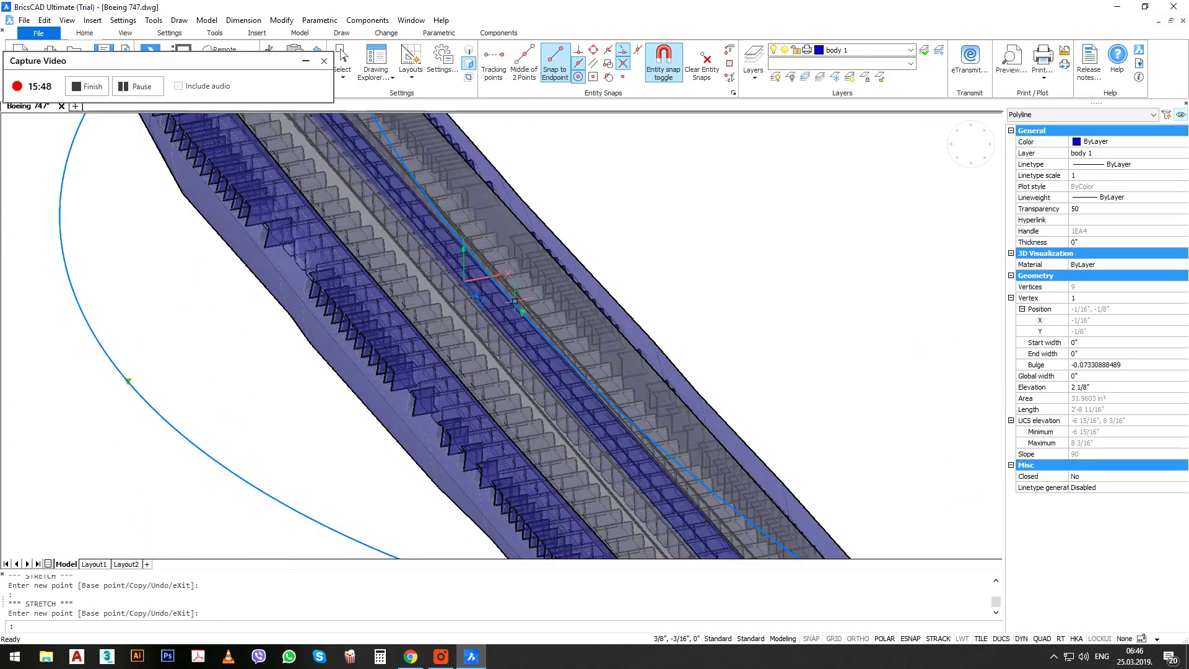
pyautogui.click(524, 311)
pyautogui.scroll(5, 607, 297)
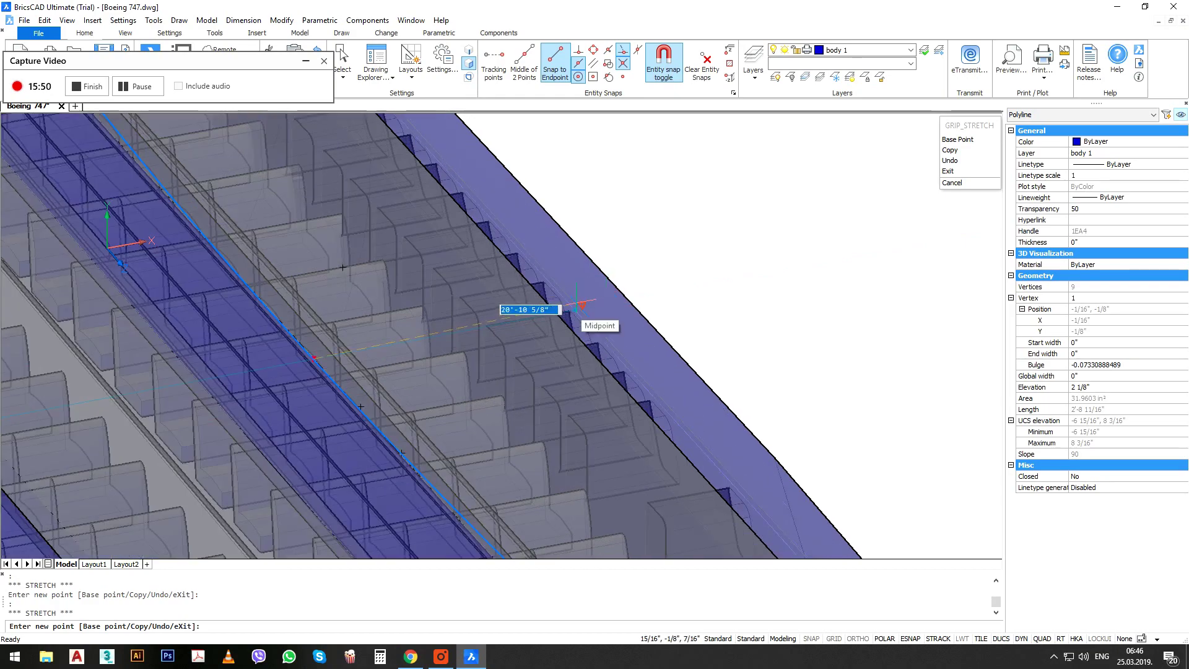
pyautogui.click(576, 307)
# Stretch the midpoints of the near-side tail arc and the rounded tail-end arc onto the edge of the opening.
pyautogui.scroll(-6, 577, 306)
pyautogui.scroll(5, 421, 178)
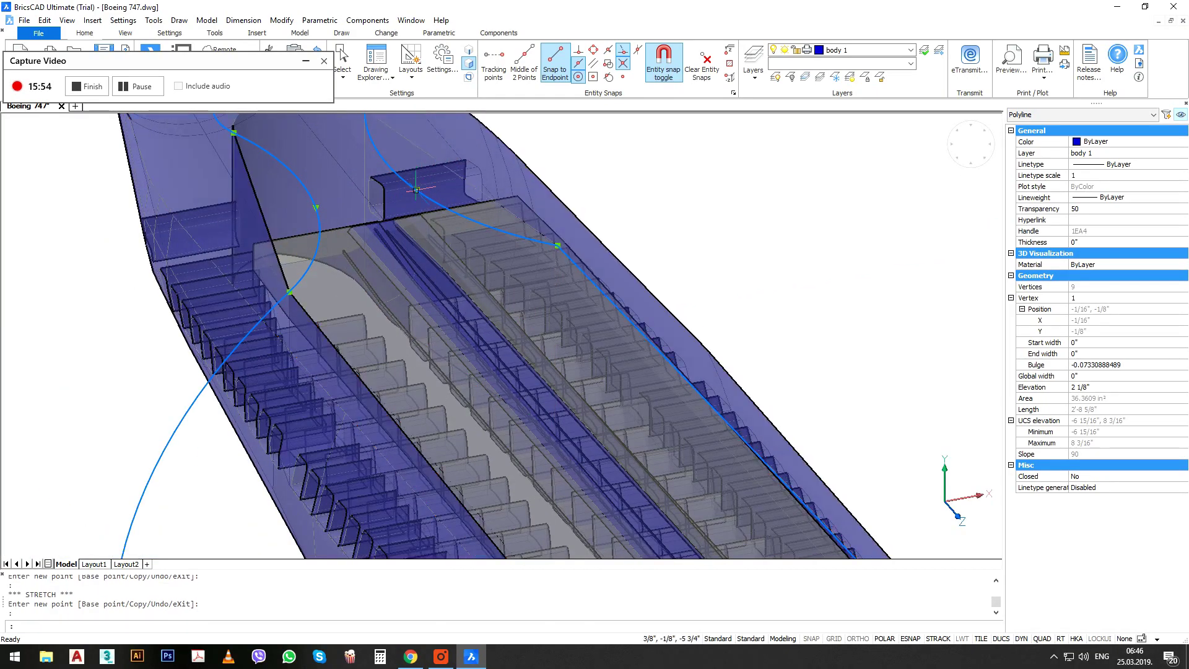
pyautogui.click(417, 189)
pyautogui.click(461, 177)
pyautogui.moveTo(403, 196); pyautogui.dragTo(593, 378, button='middle')
pyautogui.scroll(2, 447, 256)
pyautogui.click(458, 261)
pyautogui.click(475, 288)
pyautogui.scroll(-2, 495, 310)
pyautogui.scroll(2, 507, 328)
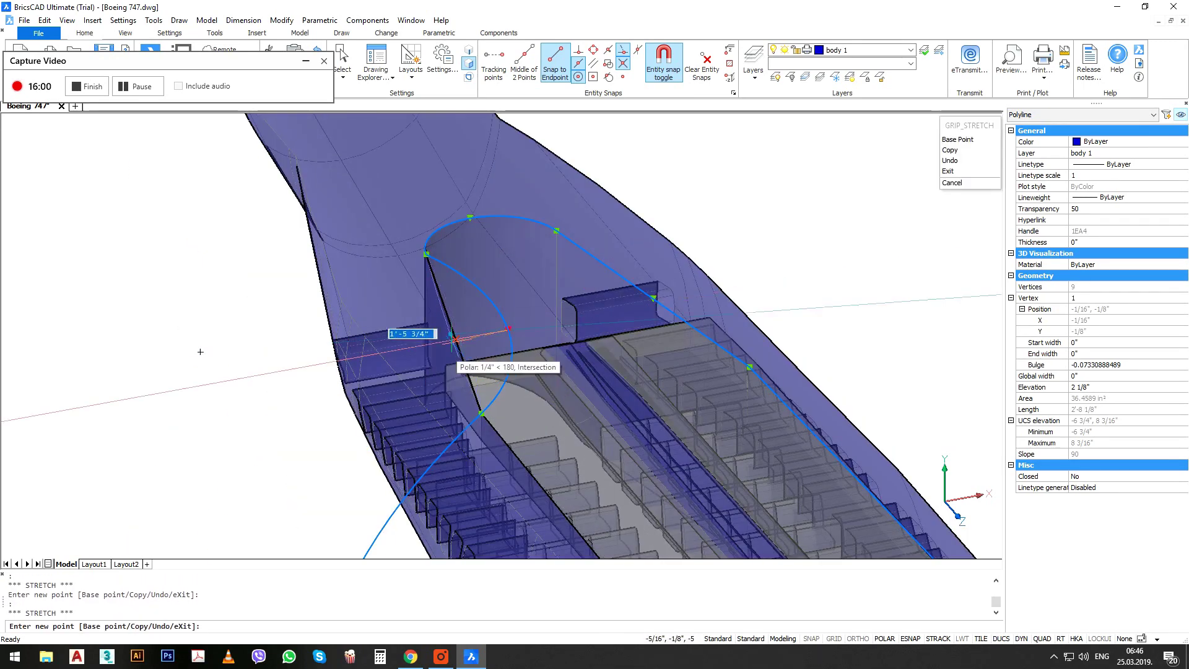
pyautogui.scroll(-3, 495, 310)
pyautogui.scroll(3, 477, 272)
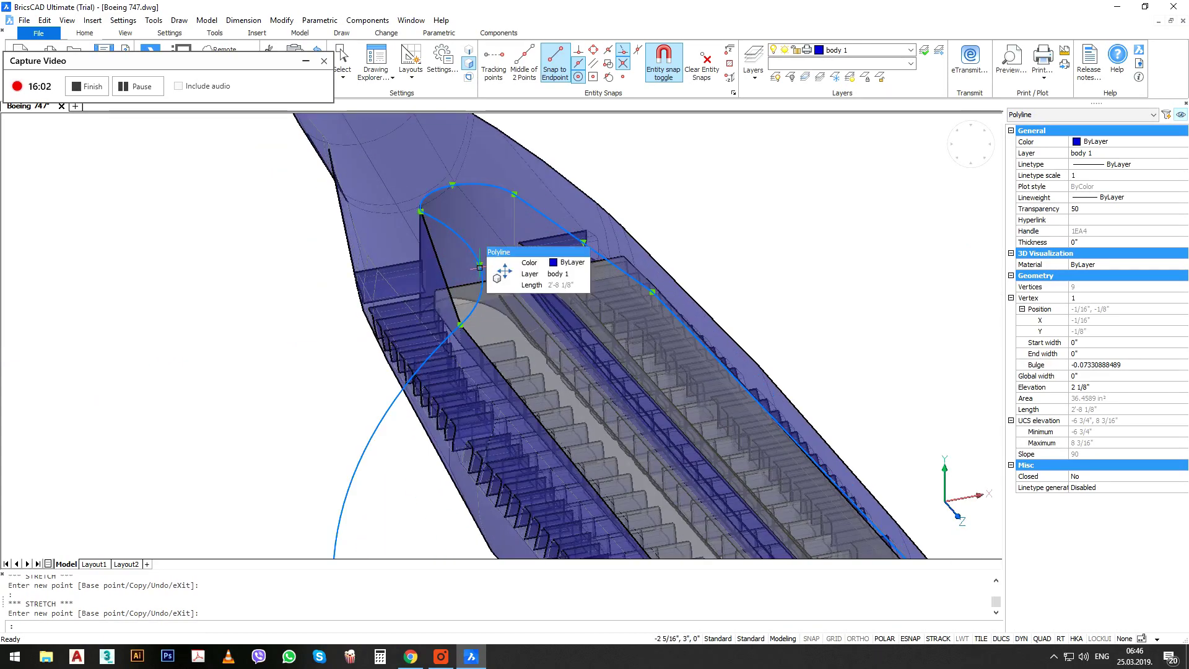
pyautogui.click(478, 266)
pyautogui.scroll(3, 423, 271)
pyautogui.press('Escape')
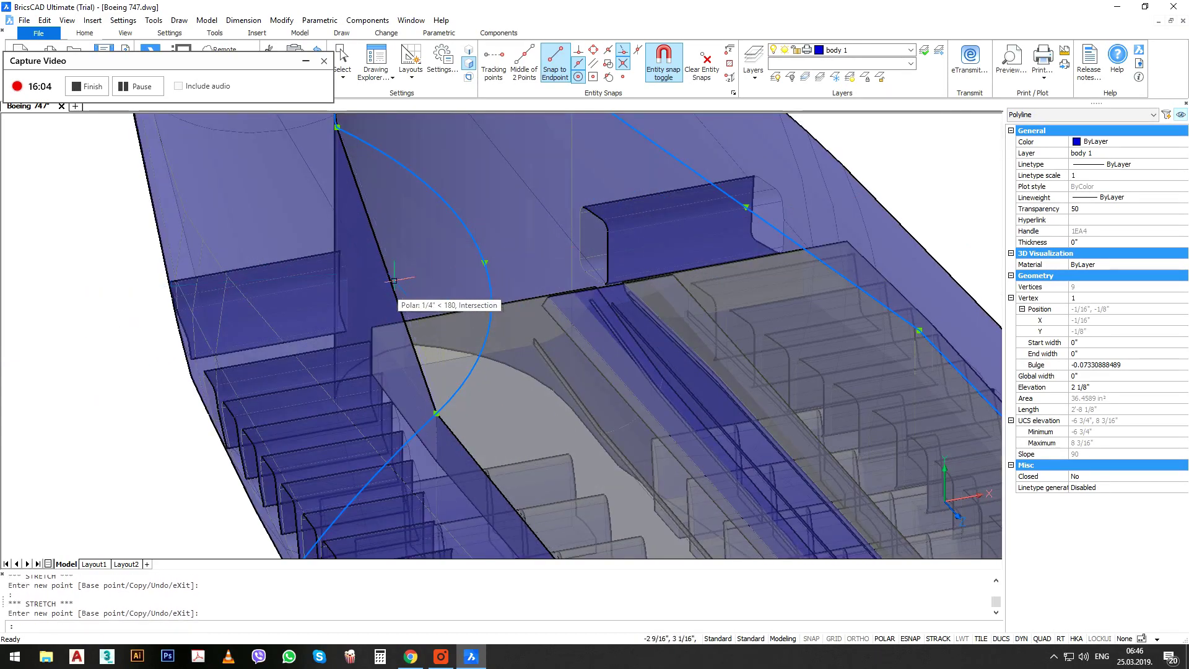
# Stretch the midpoint of the far-side arc at the tail onto the upper edge of the opening behind the seats.
pyautogui.scroll(-3, 478, 255)
pyautogui.keyDown('shift'); pyautogui.moveTo(489, 267); pyautogui.dragTo(278, 312, button='middle'); pyautogui.keyUp('shift')
pyautogui.scroll(2, 462, 223)
pyautogui.click(617, 305)
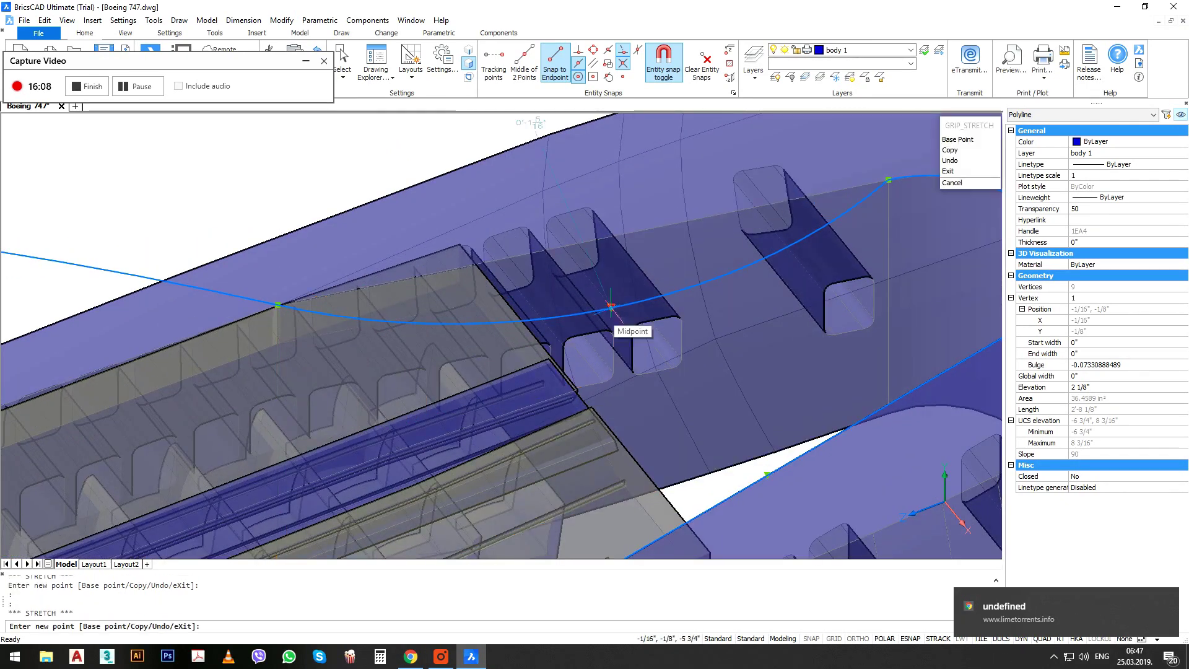
pyautogui.scroll(3, 574, 221)
pyautogui.press('Escape')
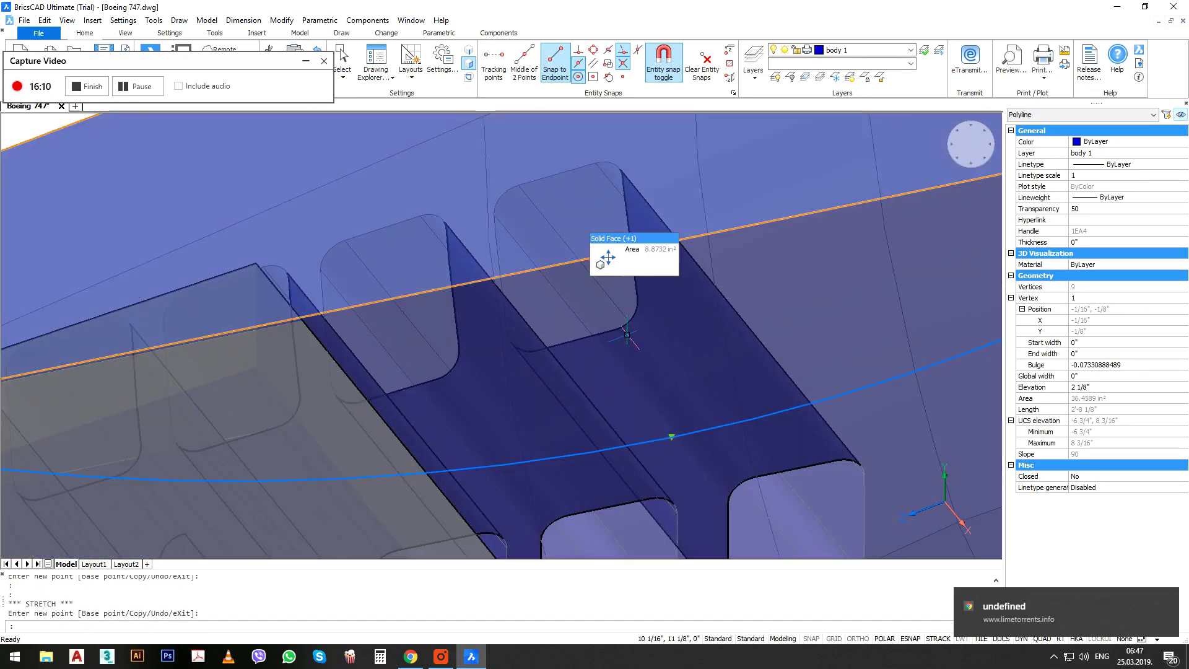
pyautogui.click(671, 437)
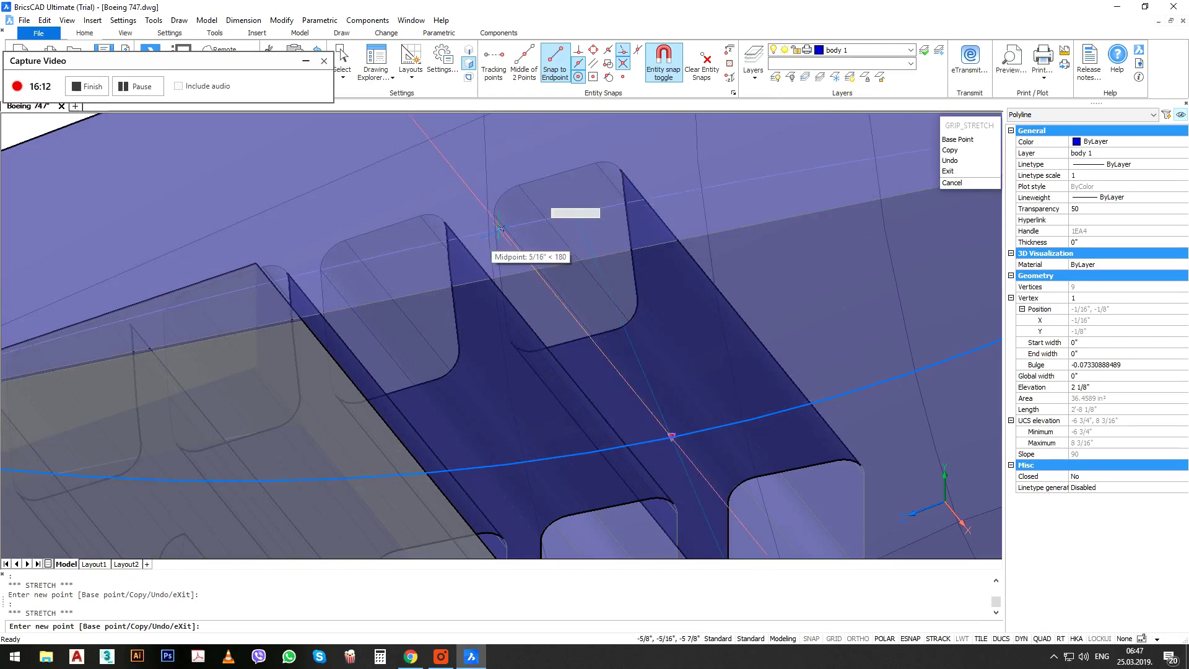
pyautogui.click(534, 298)
# Stretch the midpoint of the large bulging arc on the far side onto the long upper edge of the cabin.
pyautogui.scroll(-10, 353, 334)
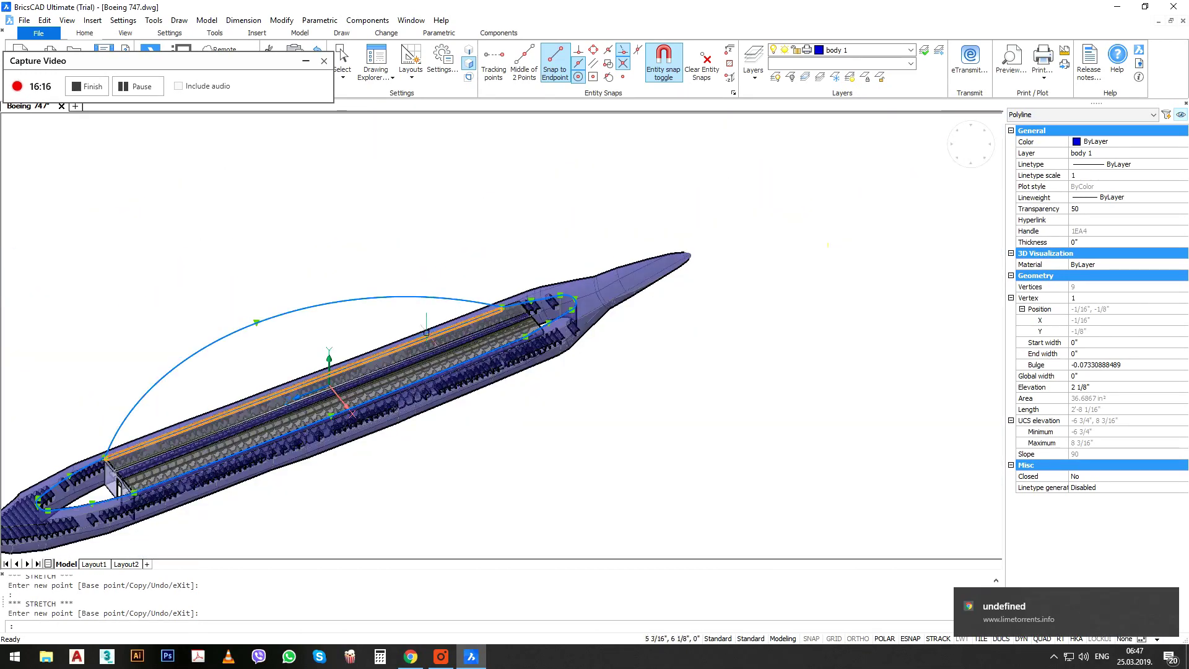
pyautogui.click(259, 322)
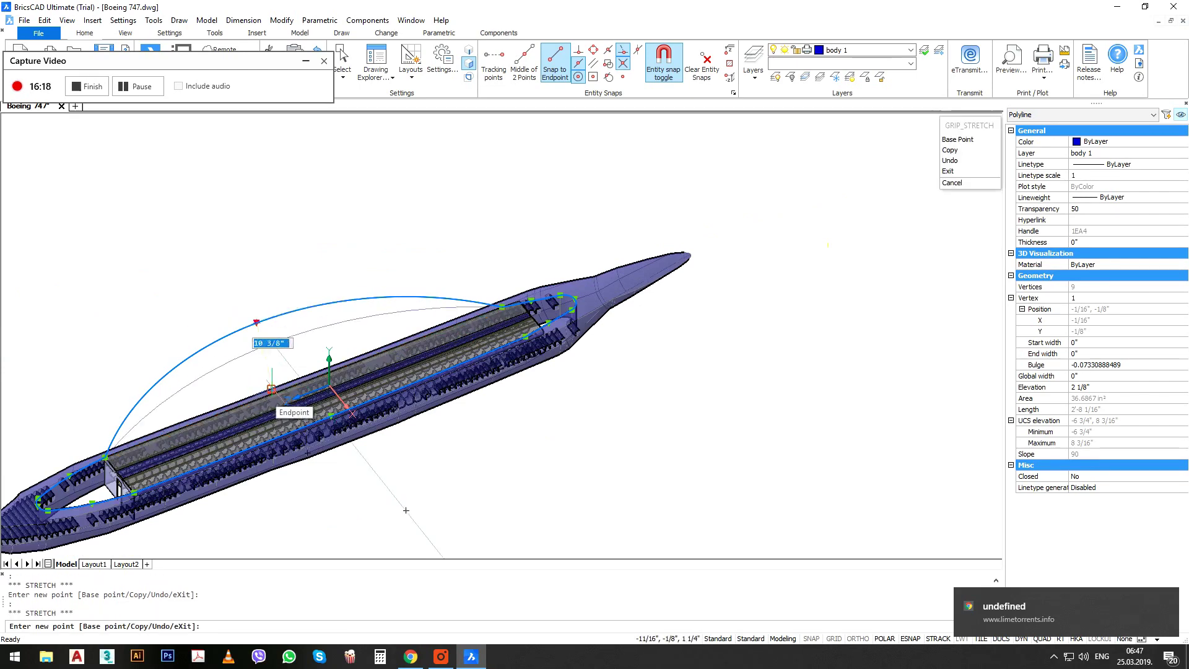
pyautogui.scroll(3, 282, 440)
pyautogui.scroll(3, 287, 449)
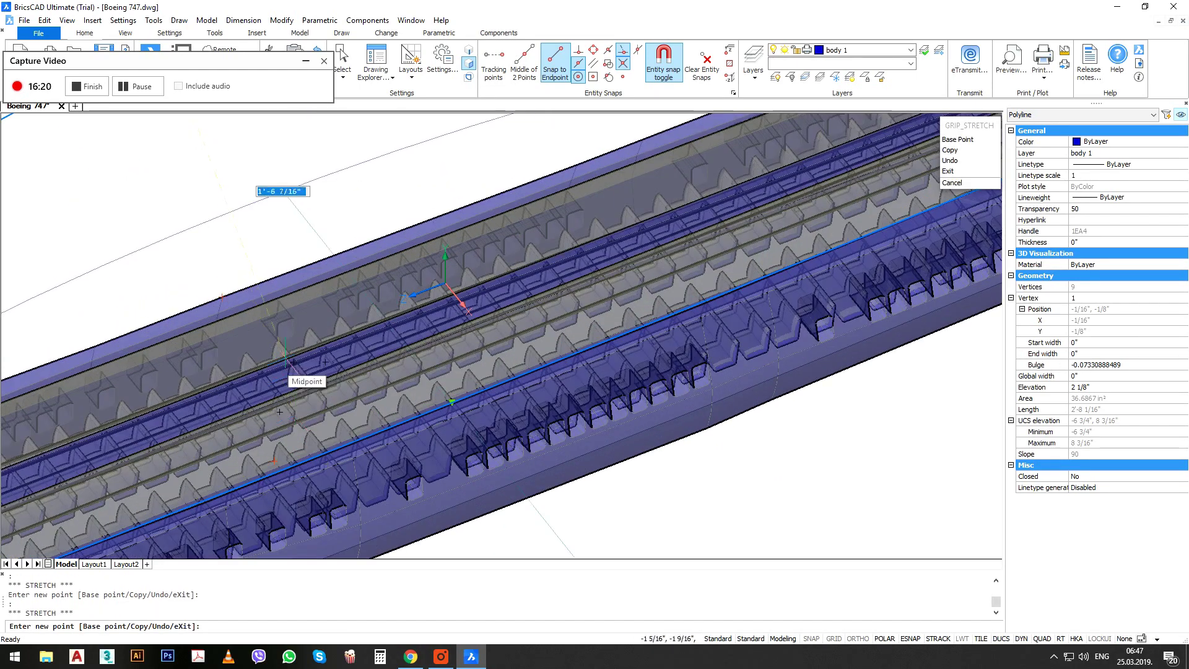
pyautogui.scroll(3, 348, 263)
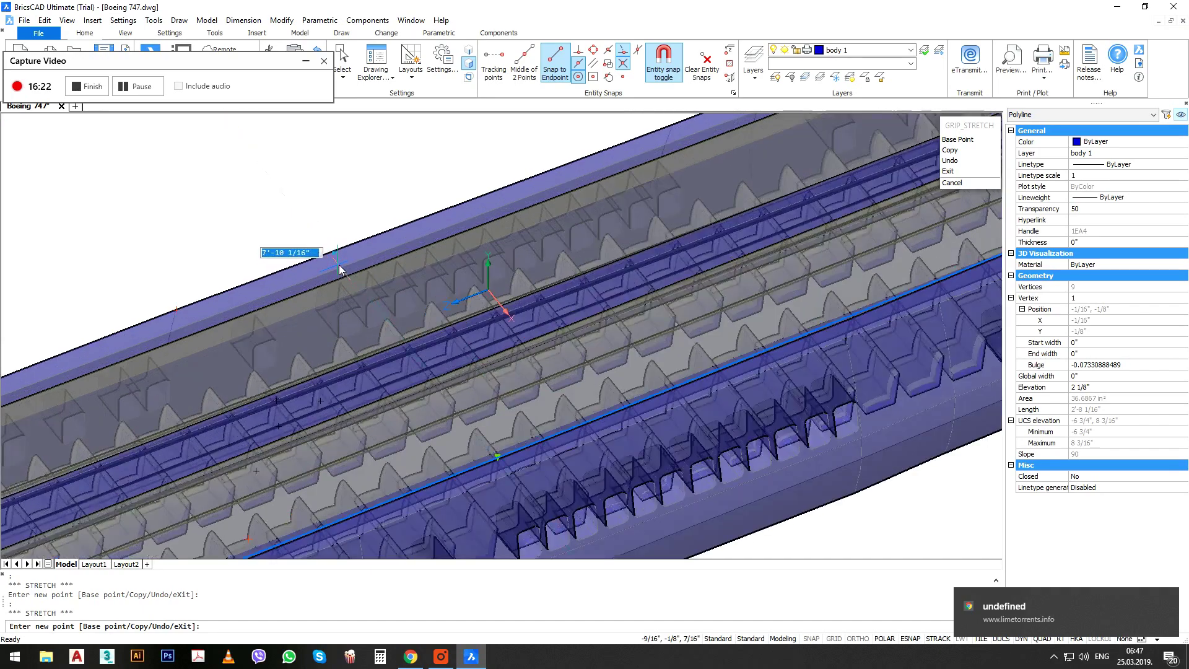
pyautogui.click(347, 261)
# Extrude the fitted polyline outline into a thin cover slab over the fuselage opening, picking two points for the height.
pyautogui.scroll(-6, 334, 279)
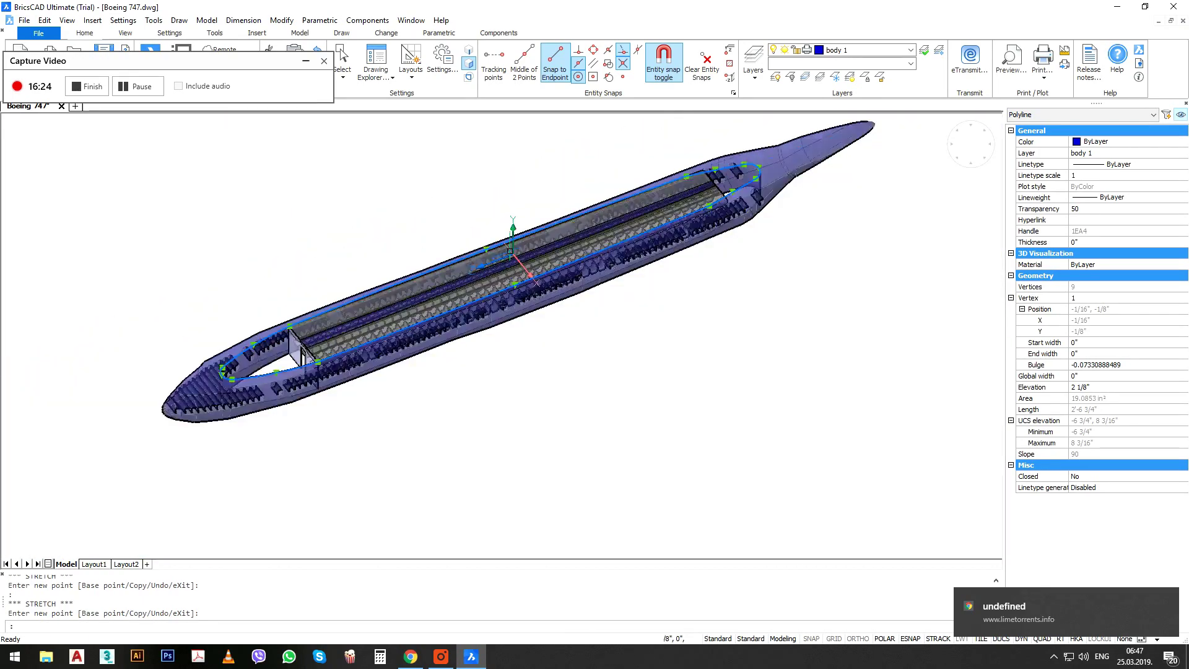
pyautogui.scroll(5, 323, 296)
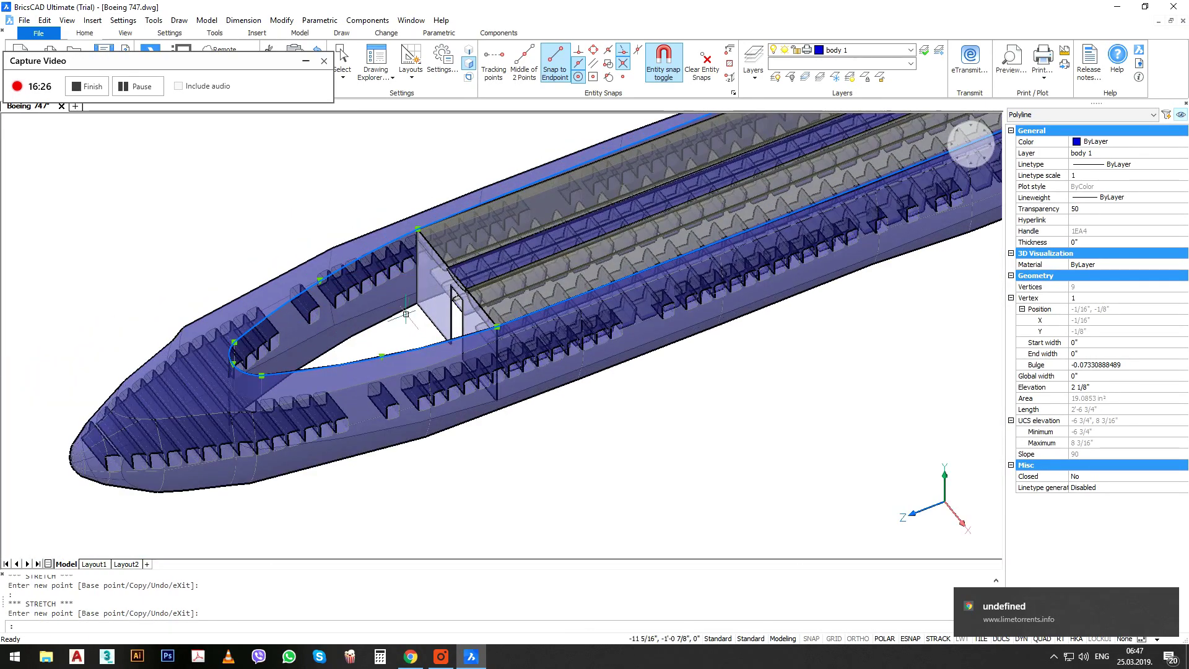
pyautogui.write('EXTRUDE')
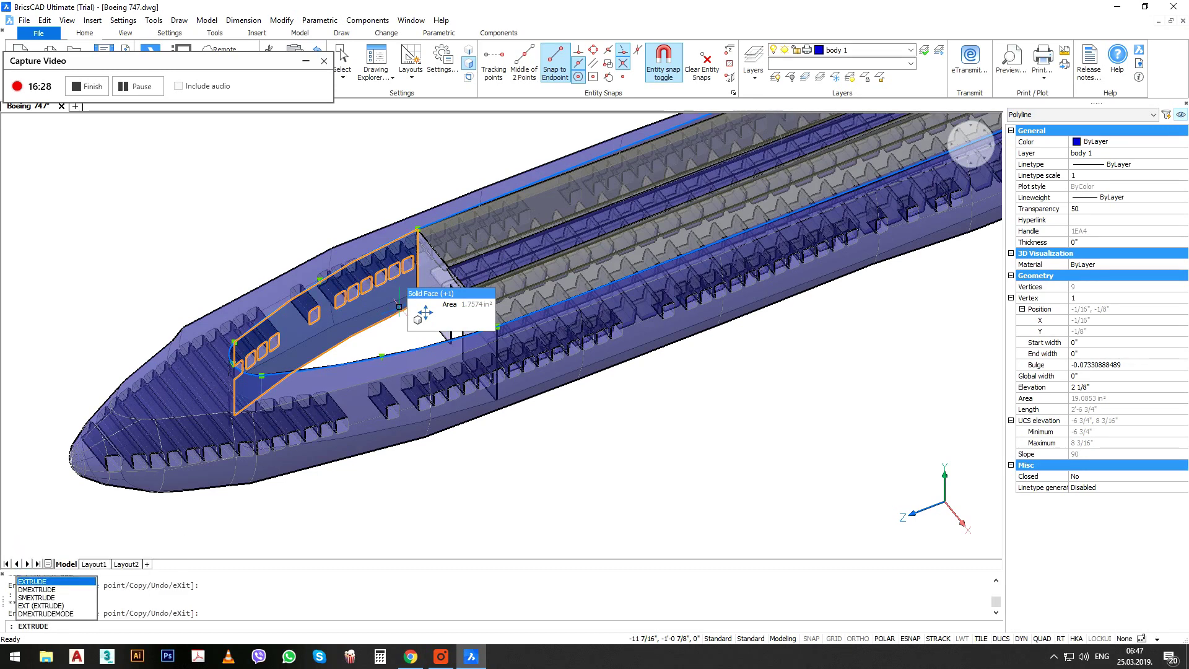
pyautogui.press('Return')
pyautogui.scroll(2, 254, 327)
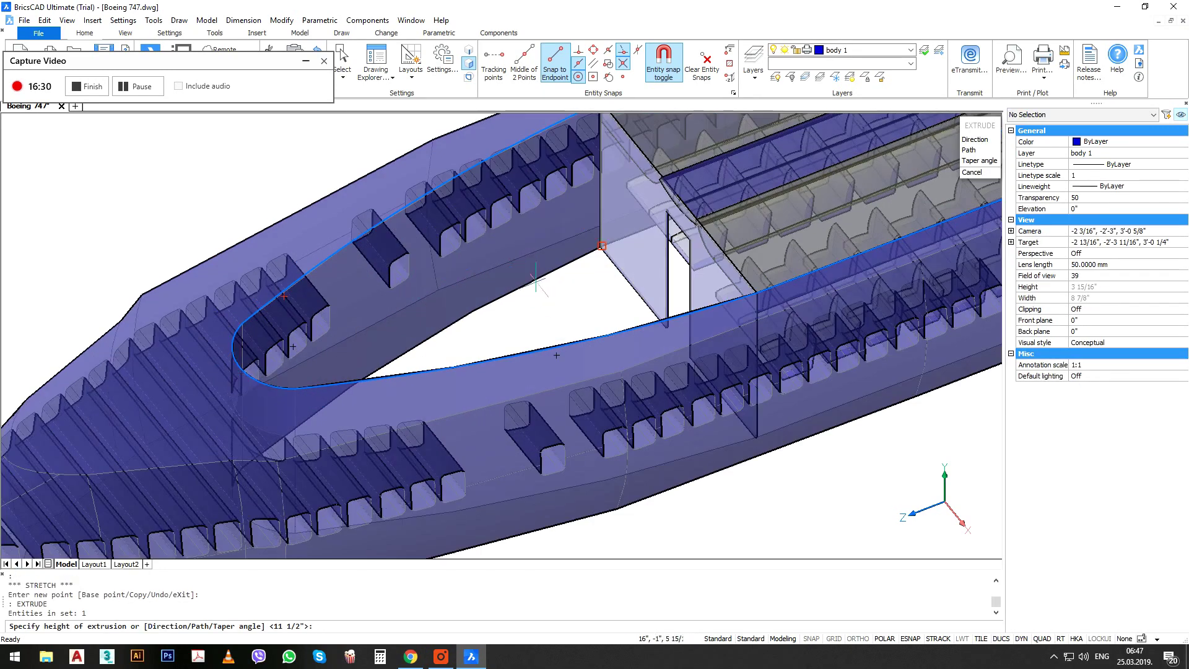
pyautogui.click(547, 301)
pyautogui.click(549, 294)
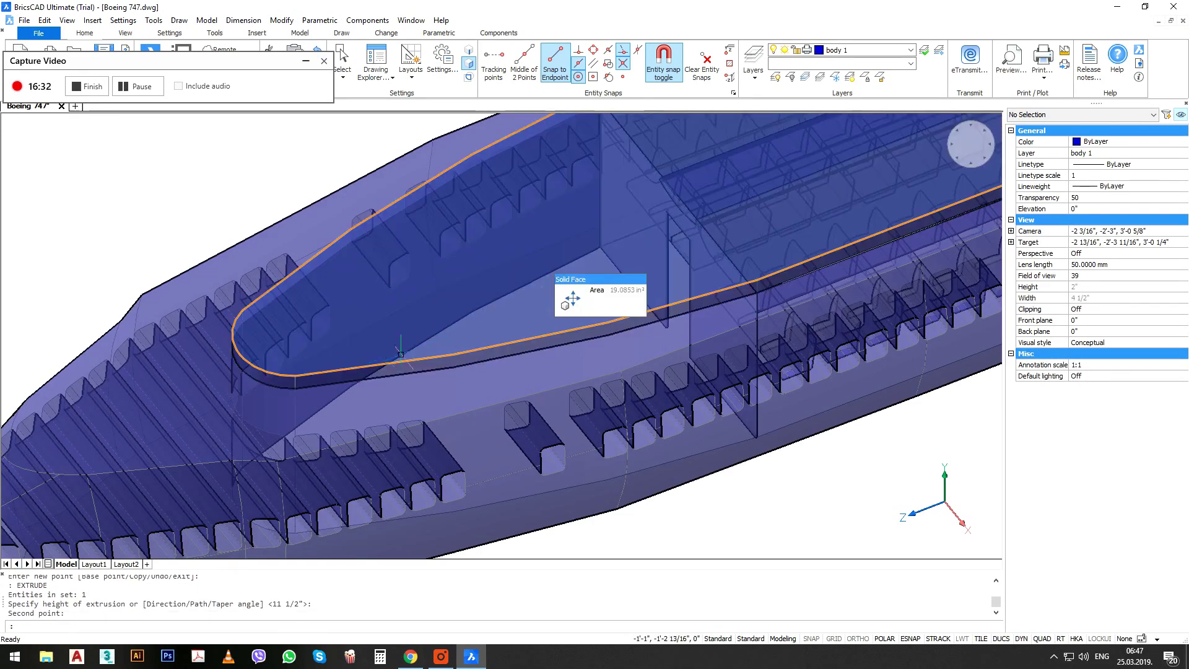
pyautogui.press('Return')
pyautogui.click(479, 322)
pyautogui.press('Escape')
# Move the selected flat top face of the cabin body straight down in a side view, picking two points for the displacement.
pyautogui.click(479, 322)
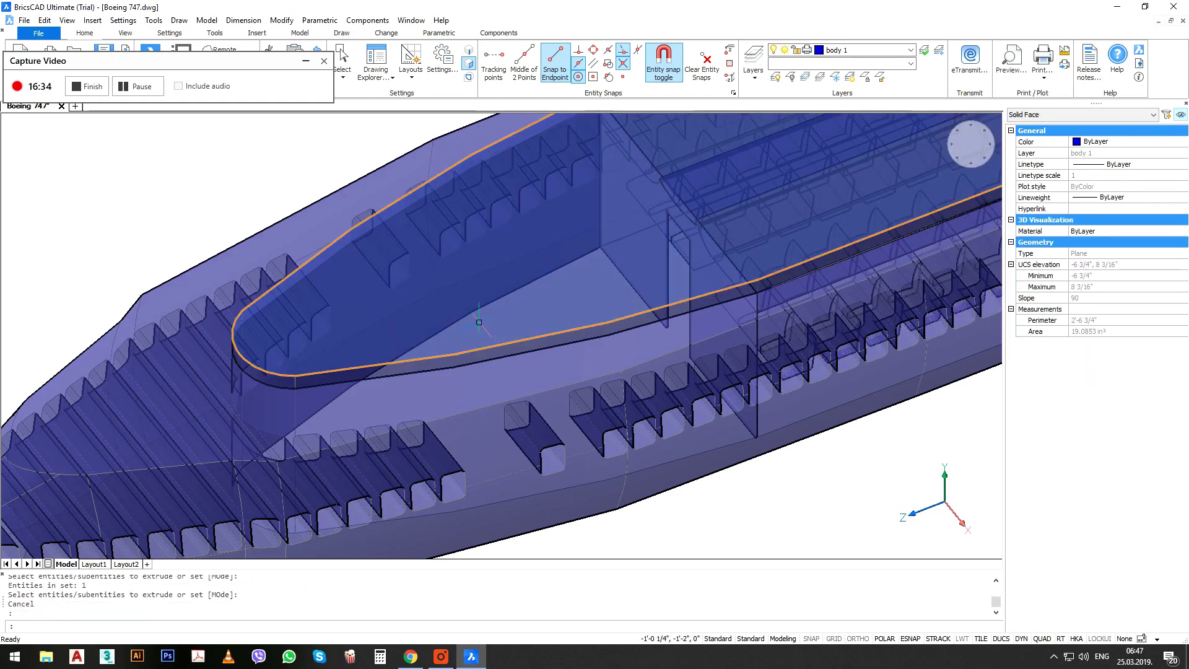
pyautogui.scroll(-3, 478, 322)
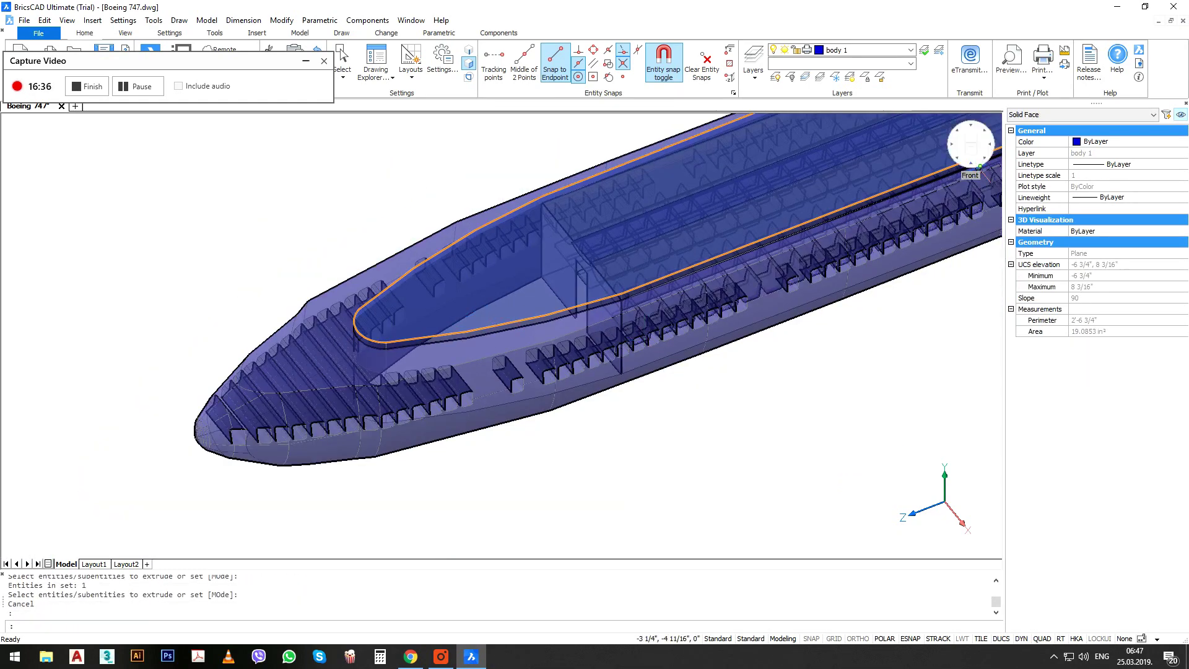
pyautogui.click(978, 167)
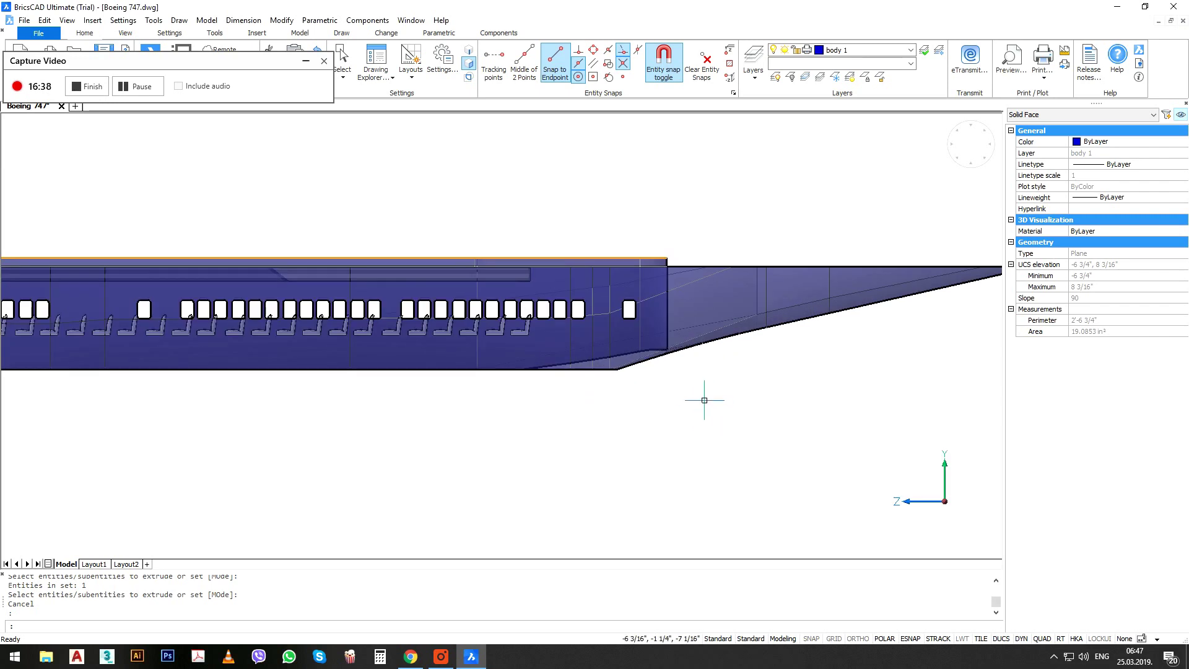
pyautogui.write('m')
pyautogui.press('Return')
pyautogui.click(703, 378)
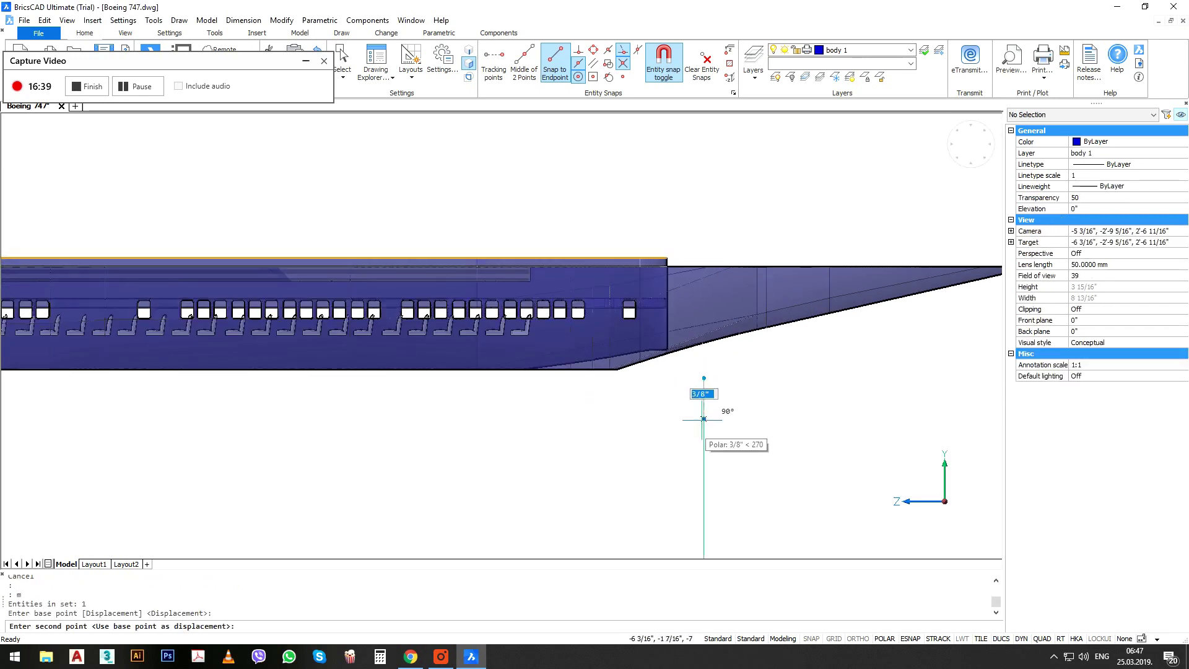
pyautogui.click(703, 464)
pyautogui.scroll(-1, 851, 319)
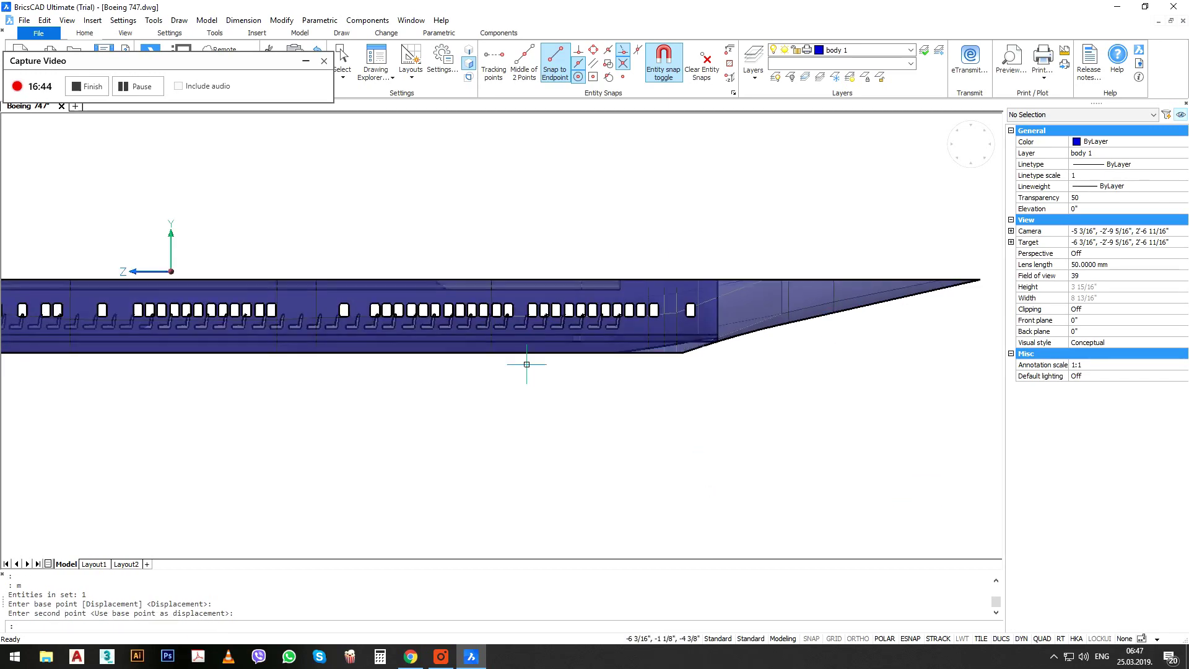
# Examine the lowered face and the cabin opening around the seats from the nose to the rounded tail end.
pyautogui.keyDown('shift'); pyautogui.moveTo(526, 364); pyautogui.dragTo(613, 419, button='middle'); pyautogui.keyUp('shift')
pyautogui.scroll(-5, 605, 408)
pyautogui.scroll(-2, 605, 409)
pyautogui.scroll(9, 478, 353)
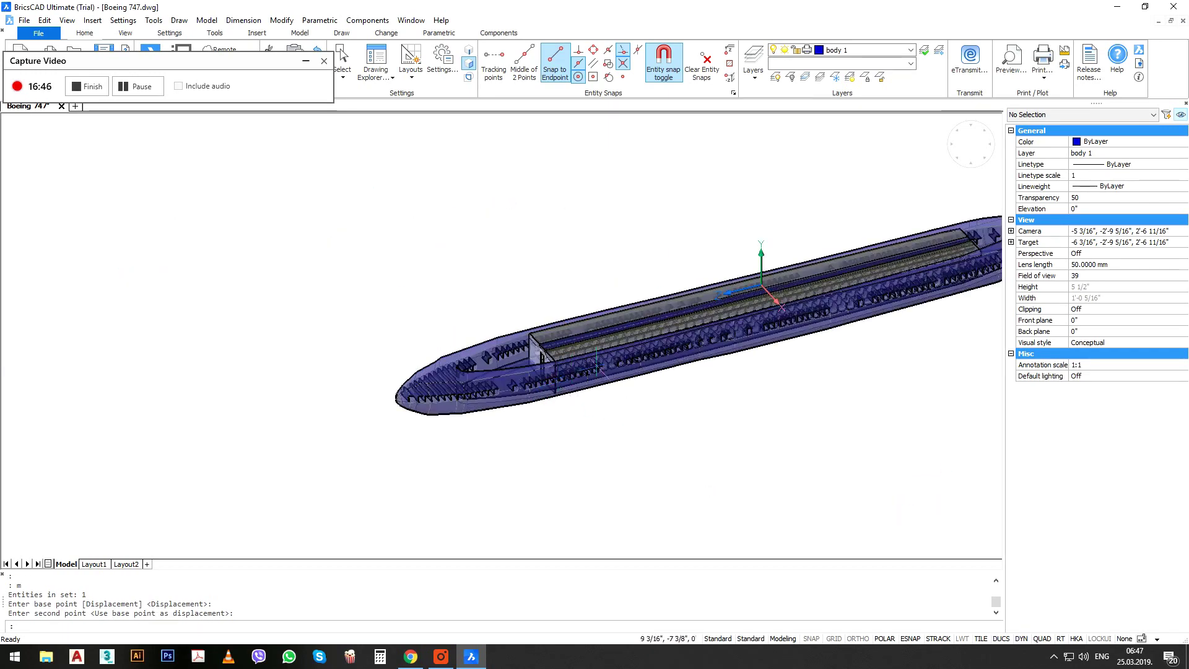
pyautogui.moveTo(585, 367); pyautogui.dragTo(486, 395, button='middle')
pyautogui.scroll(-3, 392, 363)
pyautogui.scroll(3, 782, 130)
pyautogui.scroll(3, 787, 154)
pyautogui.moveTo(753, 193); pyautogui.dragTo(632, 262, button='middle')
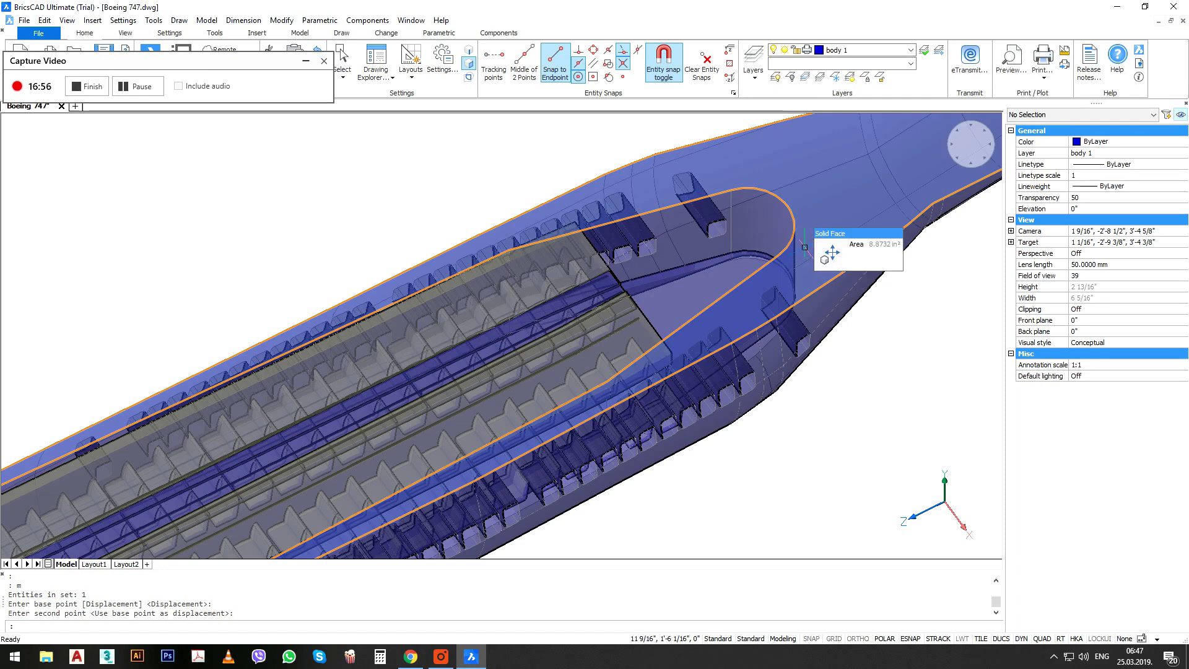
pyautogui.scroll(3, 666, 287)
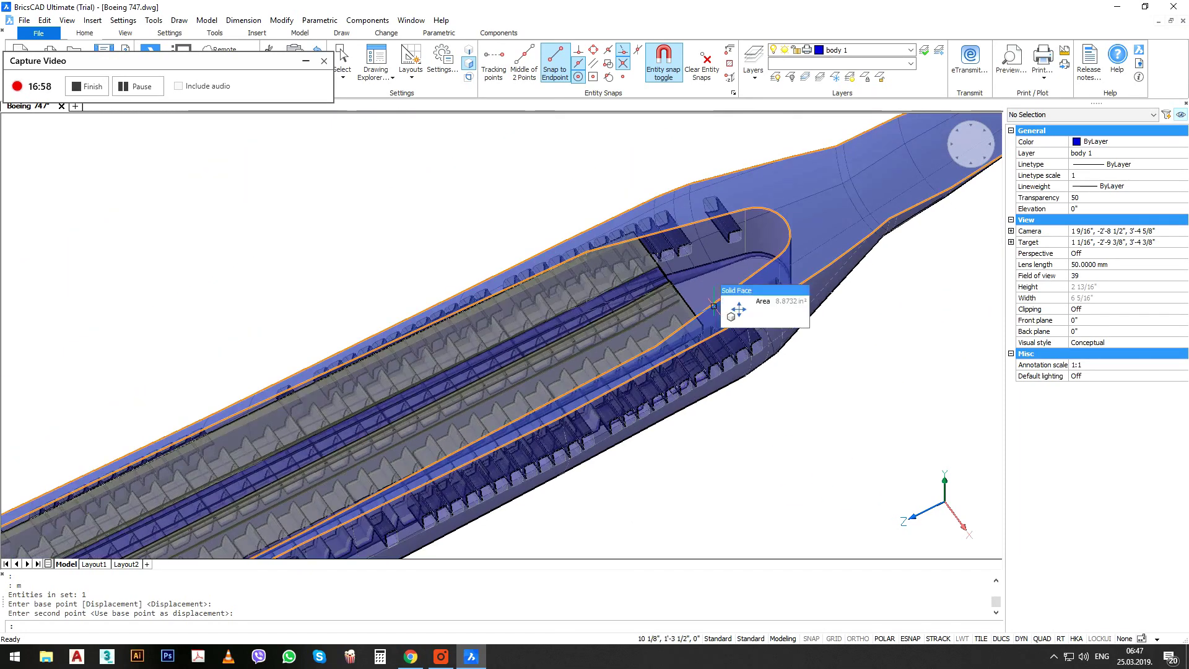
pyautogui.scroll(-6, 714, 305)
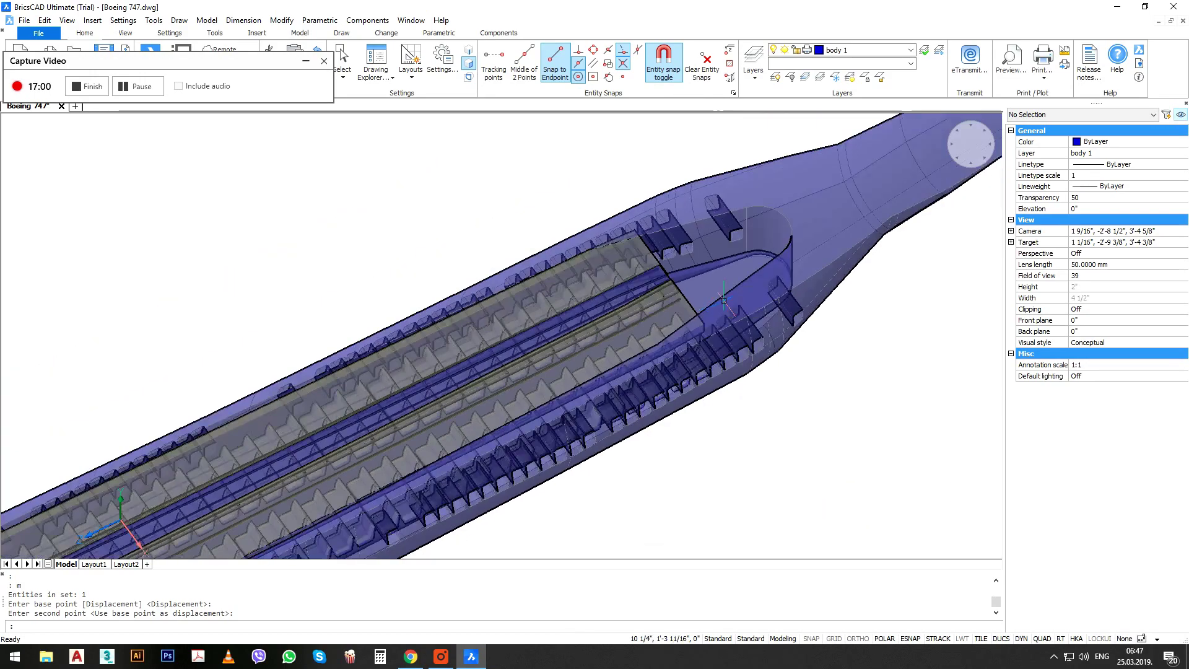
pyautogui.scroll(-4, 552, 418)
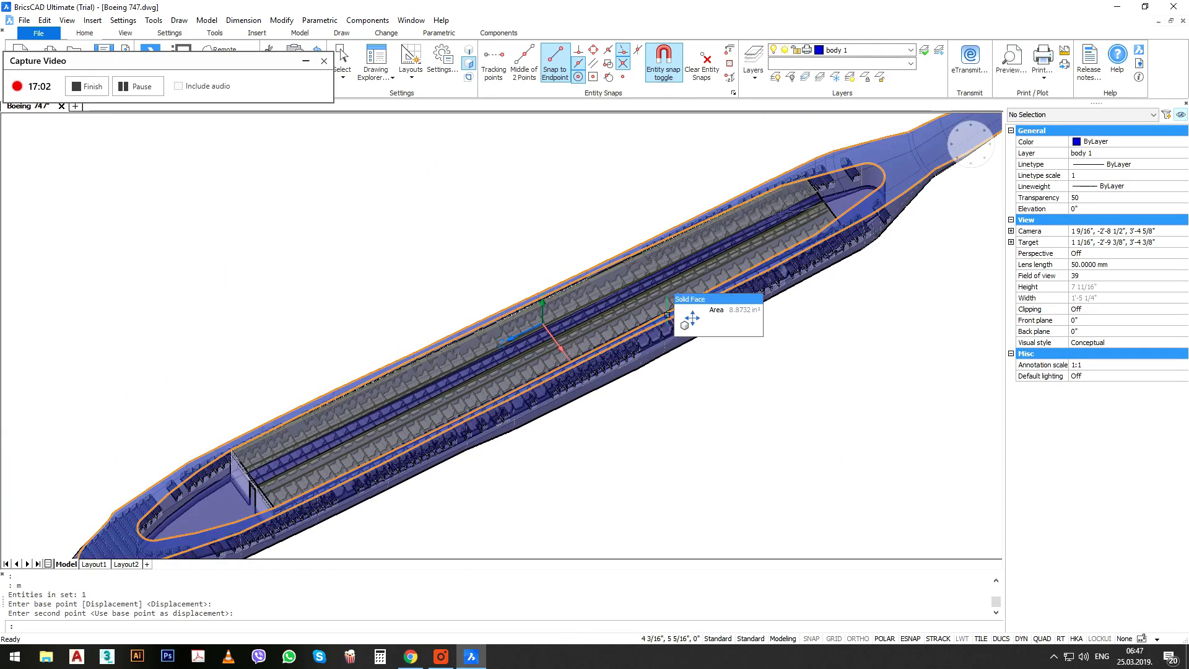
# Turn on all layers with LAYON and orbit to a three-dimensional view of the complete aircraft.
pyautogui.keyDown('shift'); pyautogui.moveTo(631, 350); pyautogui.dragTo(628, 300, button='middle'); pyautogui.keyUp('shift')
pyautogui.click(990, 160)
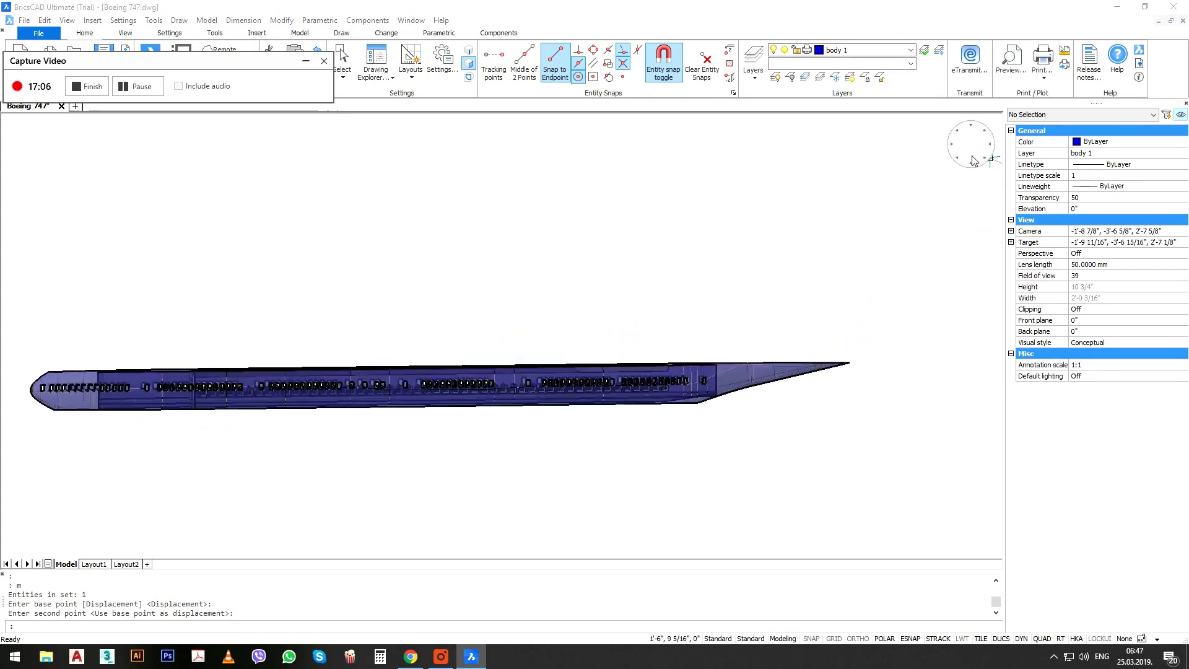
pyautogui.scroll(3, 453, 449)
pyautogui.scroll(-4, 455, 444)
pyautogui.scroll(3, 613, 440)
pyautogui.write('yon')
pyautogui.press('Return')
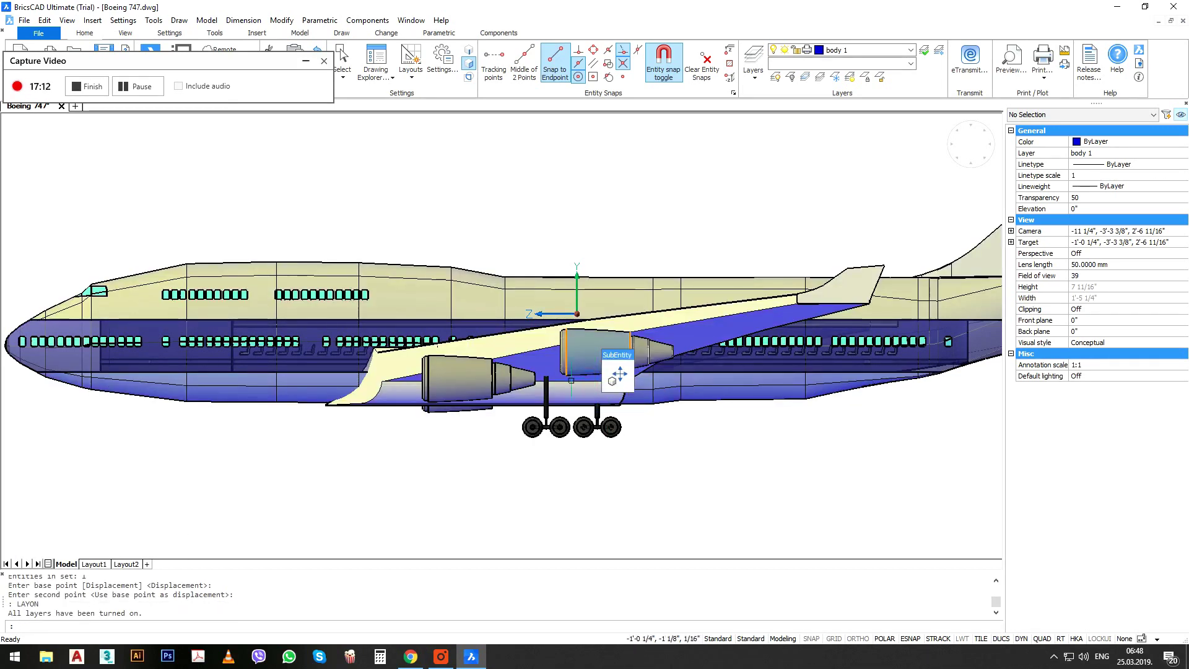
pyautogui.scroll(-3, 423, 372)
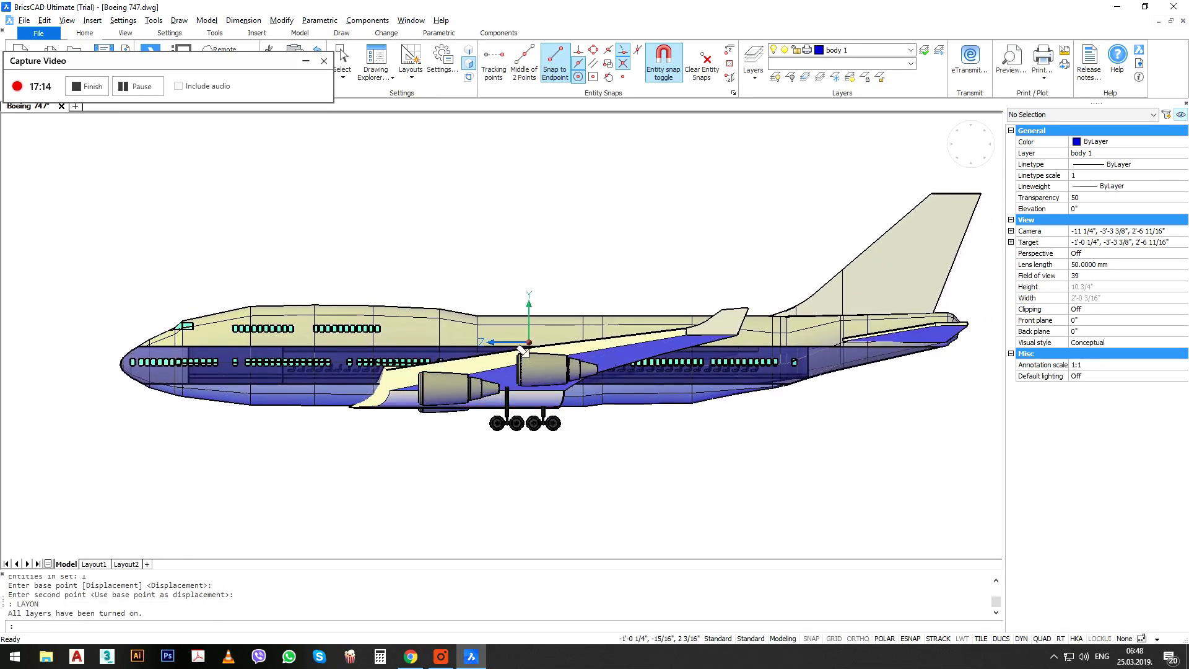
pyautogui.keyDown('shift'); pyautogui.moveTo(522, 349); pyautogui.dragTo(248, 194, button='middle'); pyautogui.keyUp('shift')
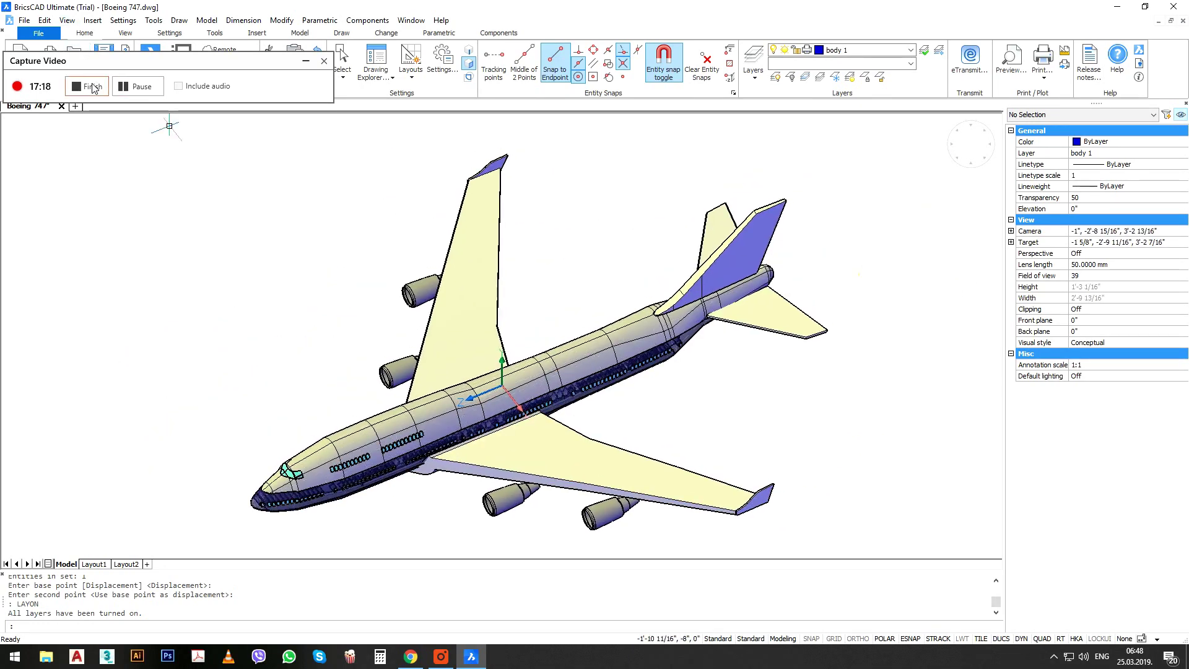